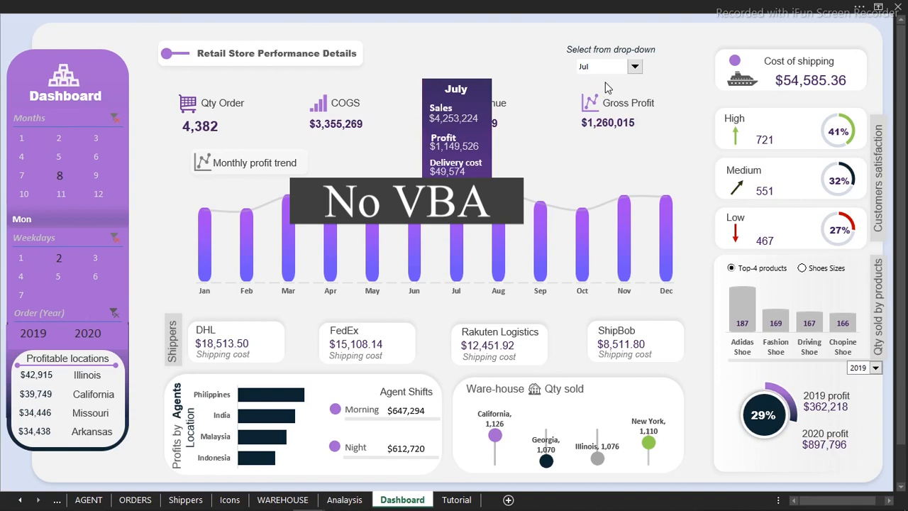
# Step: Filter the dashboard to month 6 and weekday 6, and show August's details on the monthly profit trend
pyautogui.click(97, 156)
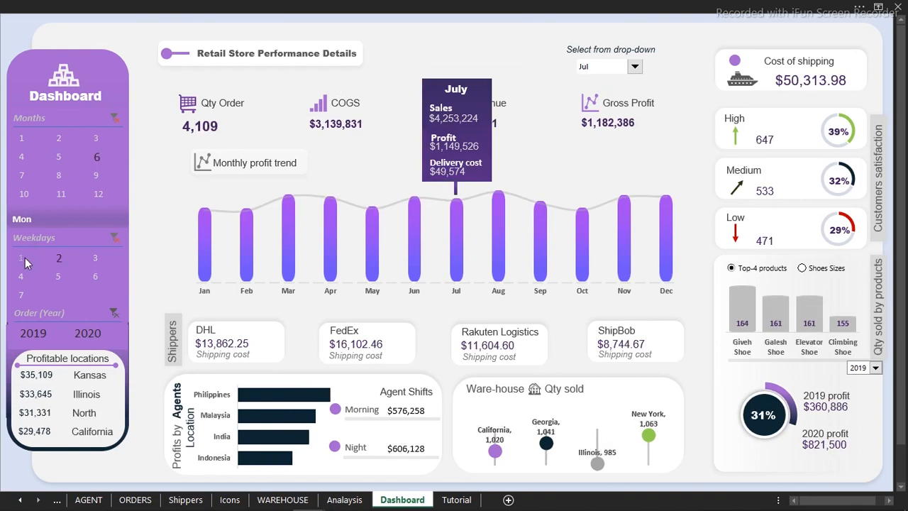
pyautogui.click(95, 276)
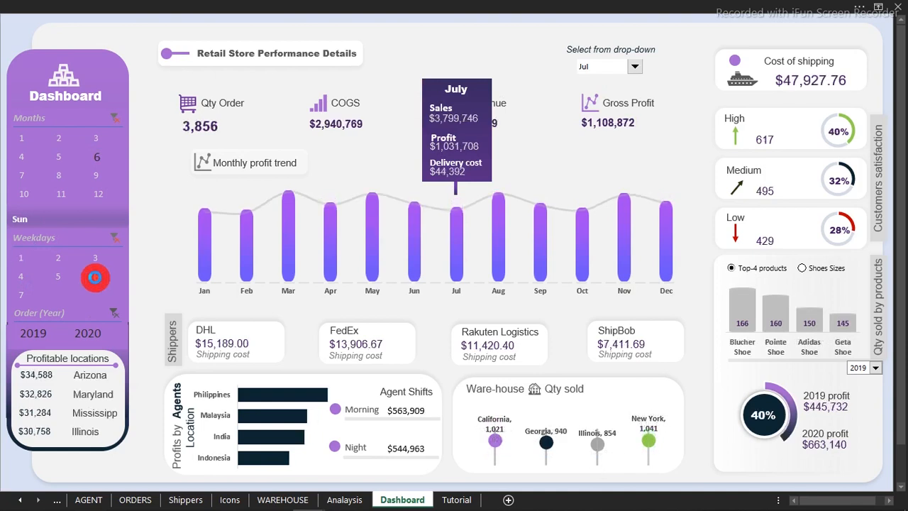
pyautogui.click(636, 67)
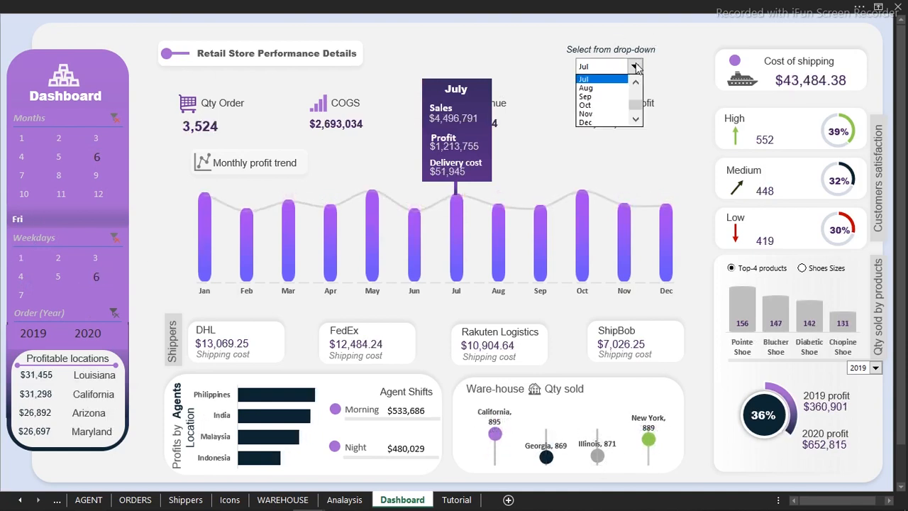
pyautogui.click(594, 88)
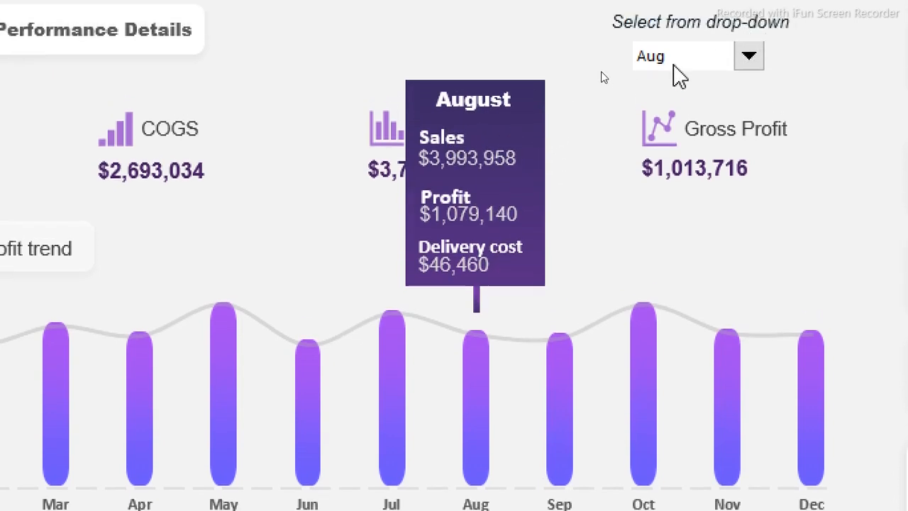
# Step: Show April's details on the monthly profit trend chart
pyautogui.click(636, 65)
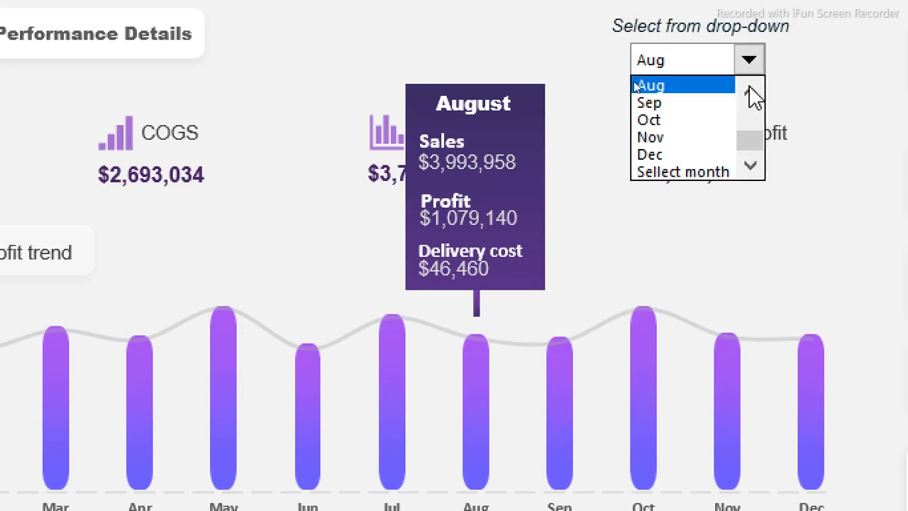
pyautogui.click(749, 91)
pyautogui.click(750, 91)
pyautogui.click(749, 91)
pyautogui.click(749, 92)
pyautogui.click(668, 98)
pyautogui.click(669, 102)
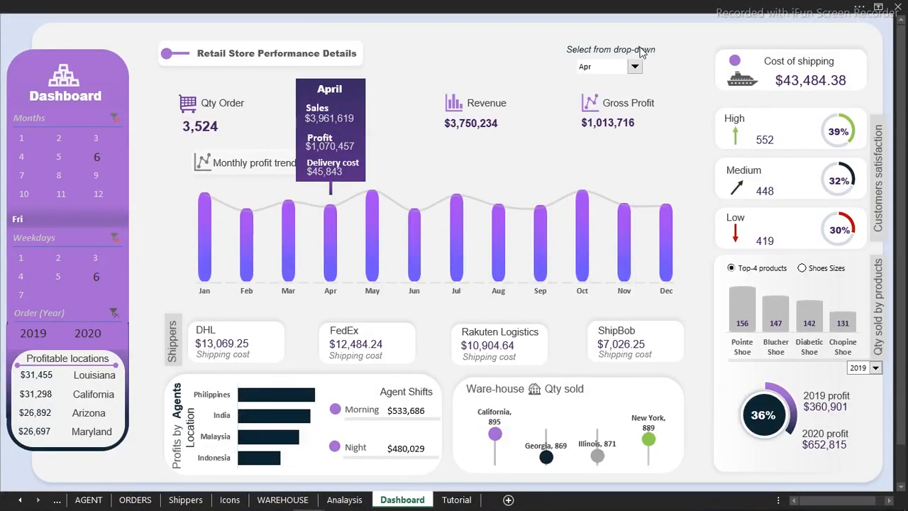
# Step: Reset the trend chart's month choice to "Sellect month" and switch the quantity-sold chart to Shoes Sizes
pyautogui.click(635, 66)
pyautogui.moveTo(636, 102); pyautogui.dragTo(633, 128)
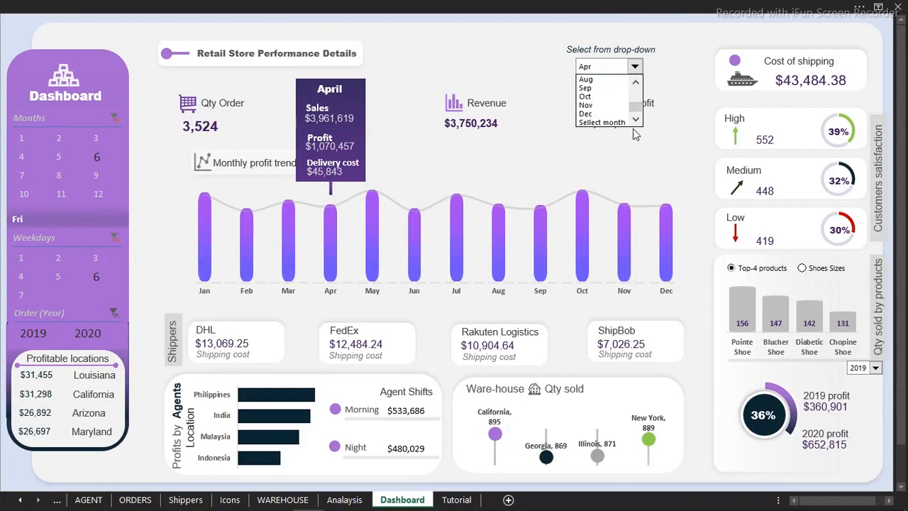
pyautogui.click(602, 122)
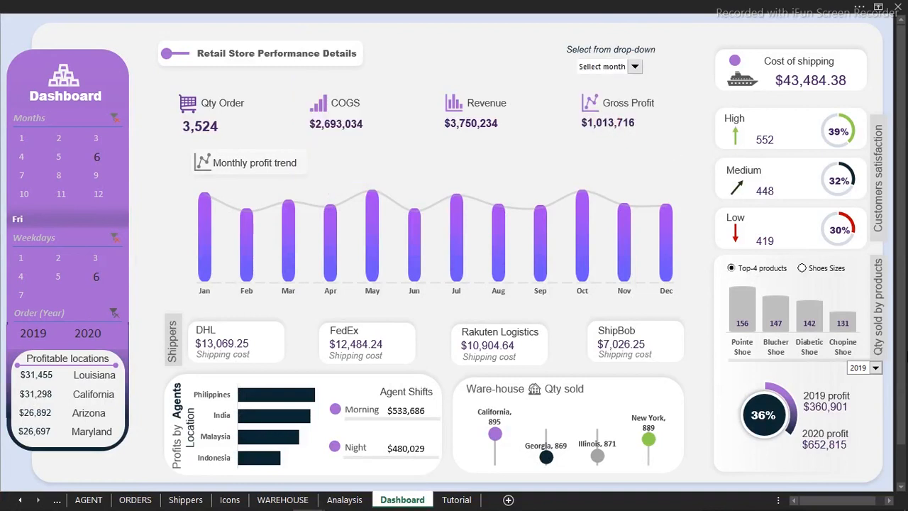
pyautogui.click(814, 269)
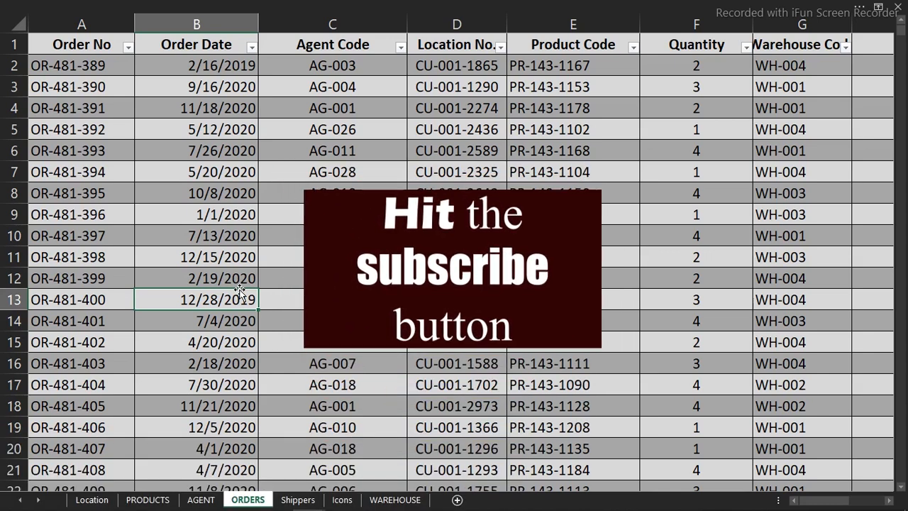
# Step: Review the Location, PRODUCTS, AGENT, ORDERS, Shippers, Icons and WAREHOUSE sheets of the dataset workbook, ending on ORDERS
pyautogui.click(90, 500)
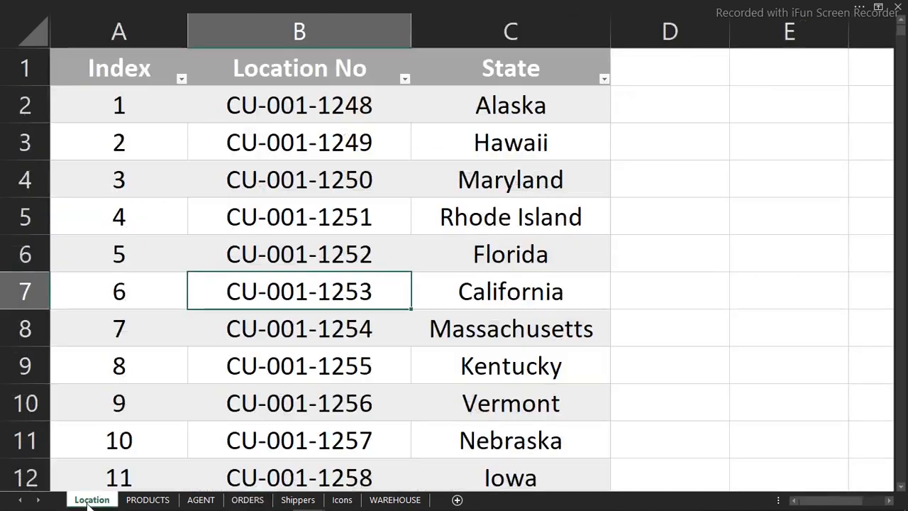
pyautogui.click(129, 499)
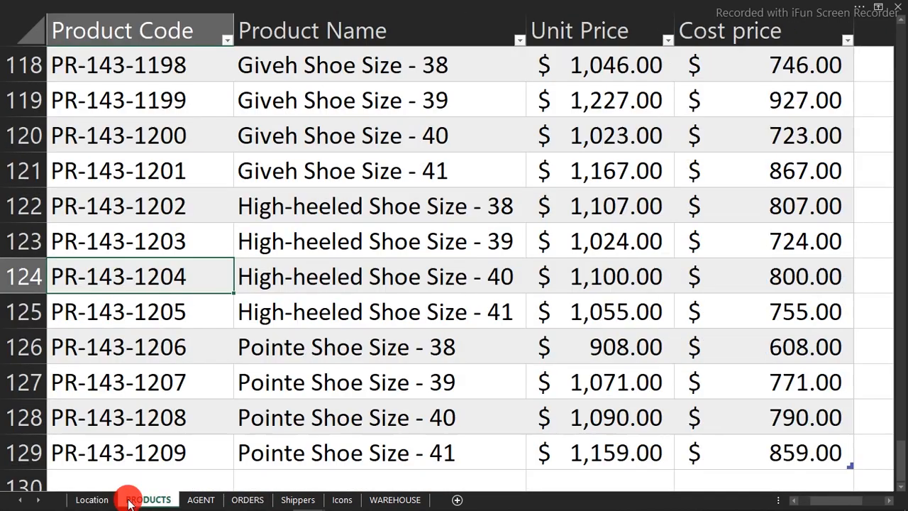
pyautogui.click(202, 501)
pyautogui.click(247, 499)
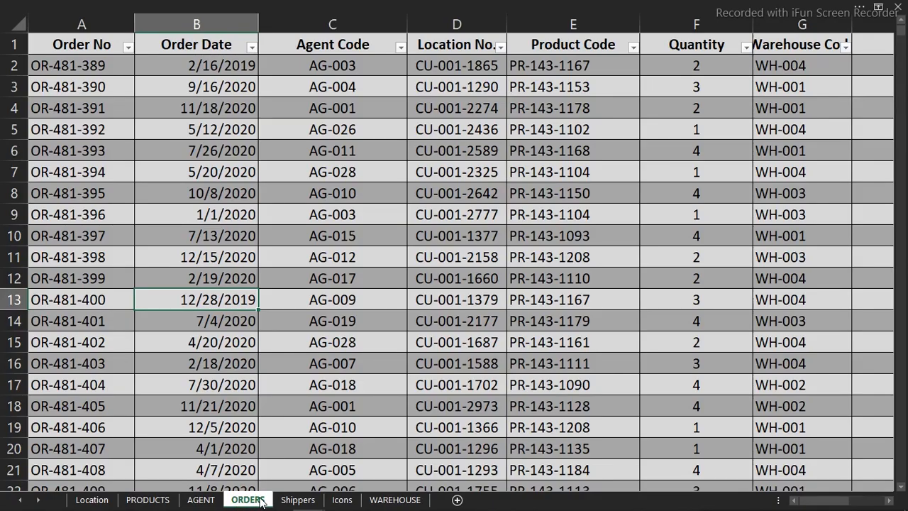
pyautogui.click(294, 501)
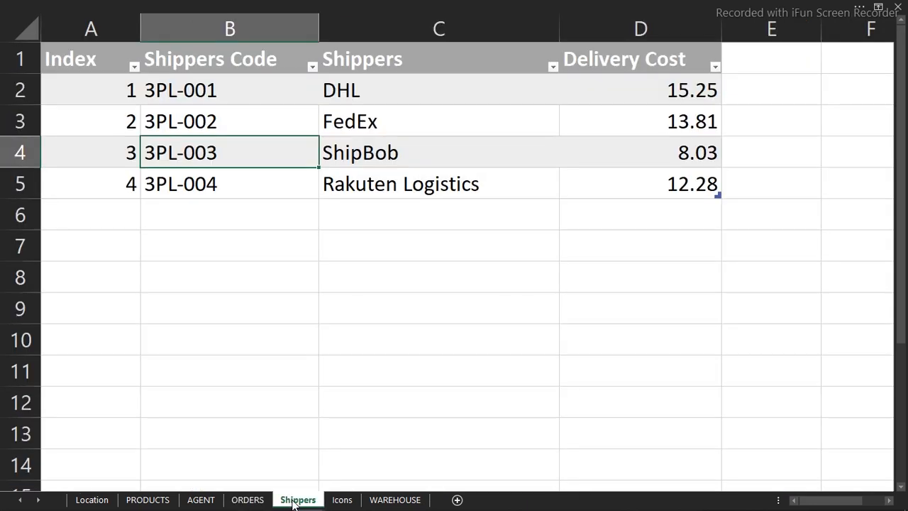
pyautogui.click(343, 500)
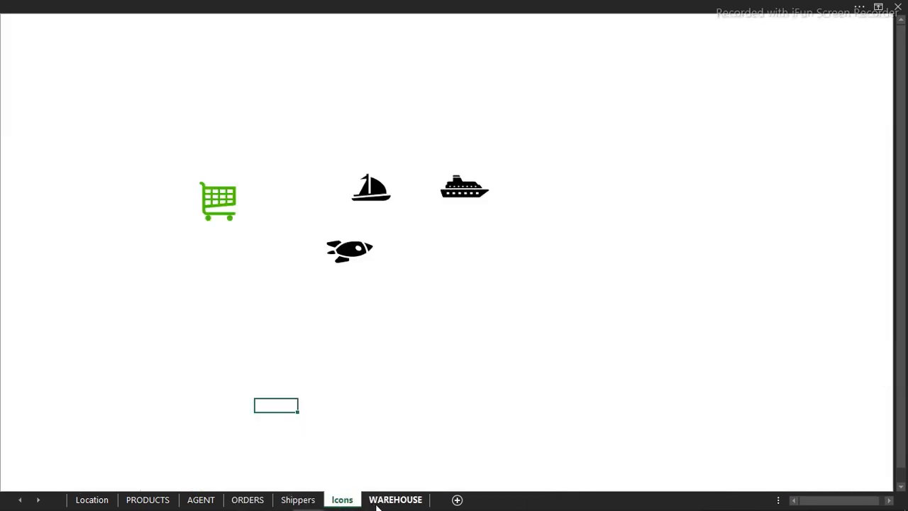
pyautogui.click(378, 502)
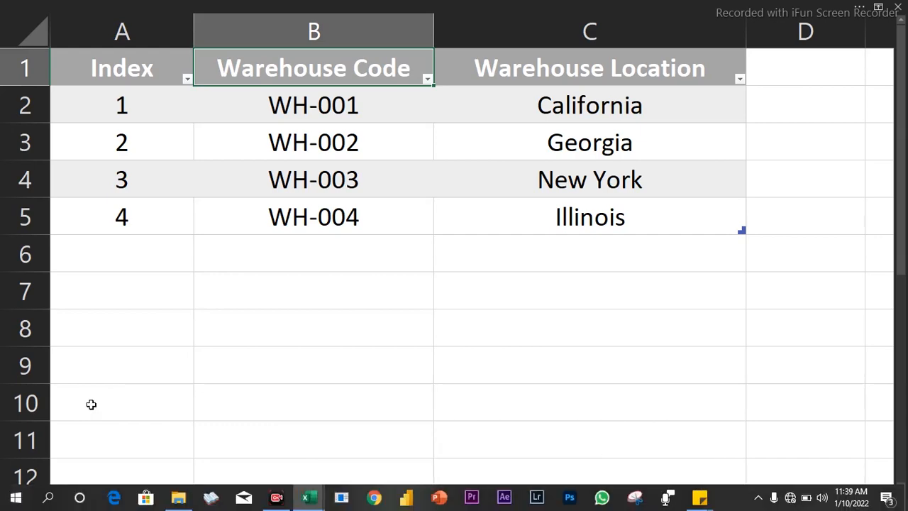
pyautogui.click(237, 500)
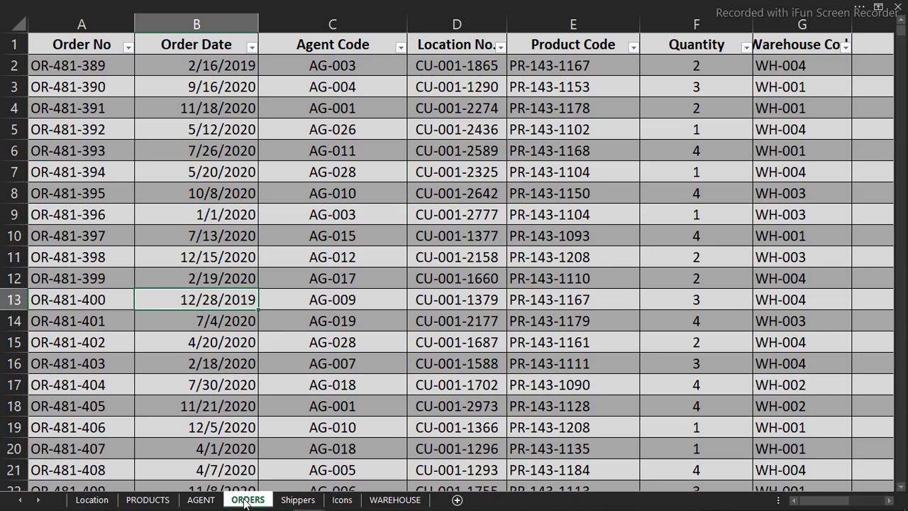
pyautogui.click(366, 285)
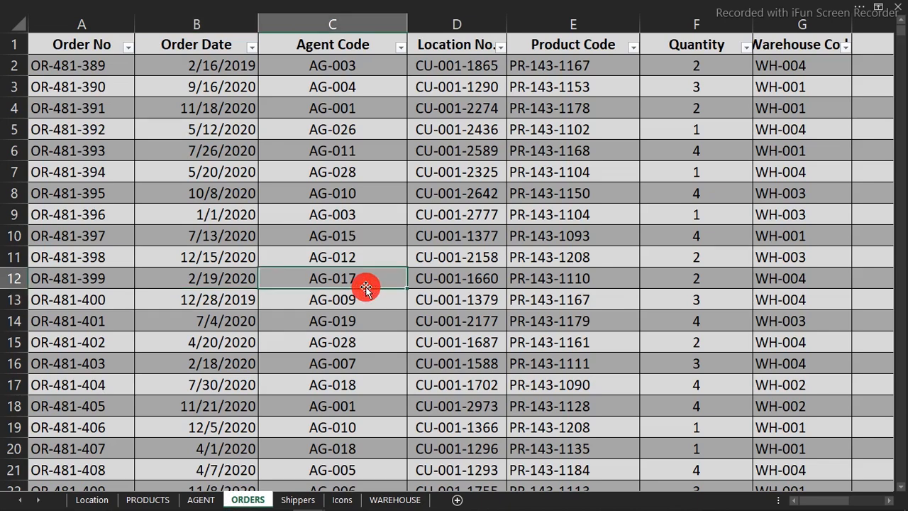
pyautogui.click(332, 170)
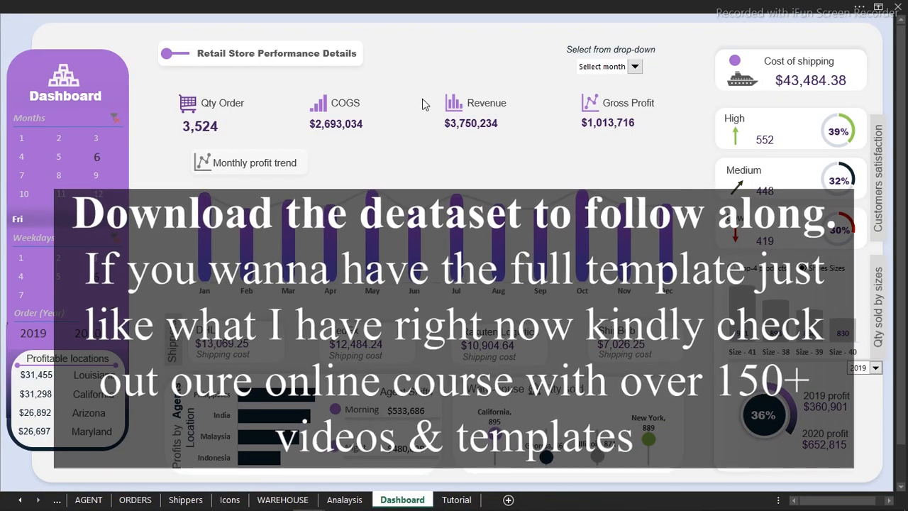
# Step: Show September's details on the dashboard's monthly profit trend, and return to the dataset workbook's ORDERS sheet
pyautogui.click(634, 67)
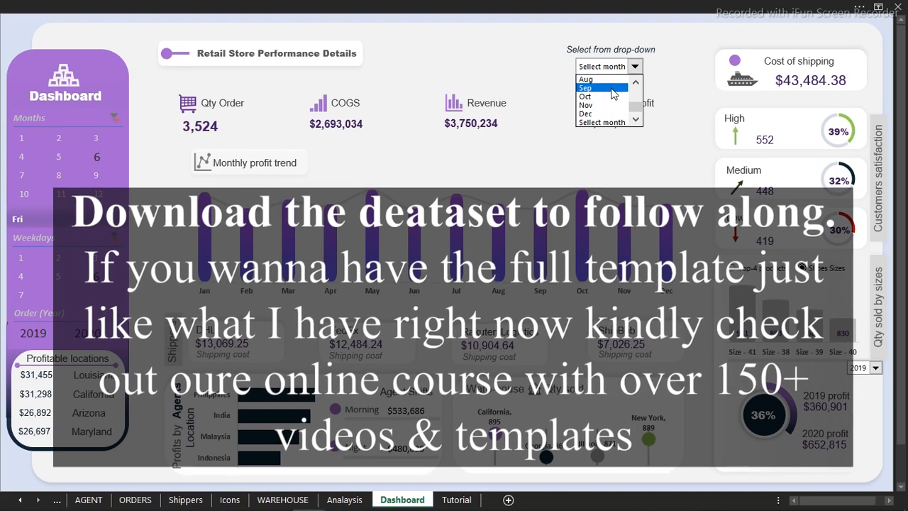
pyautogui.click(601, 87)
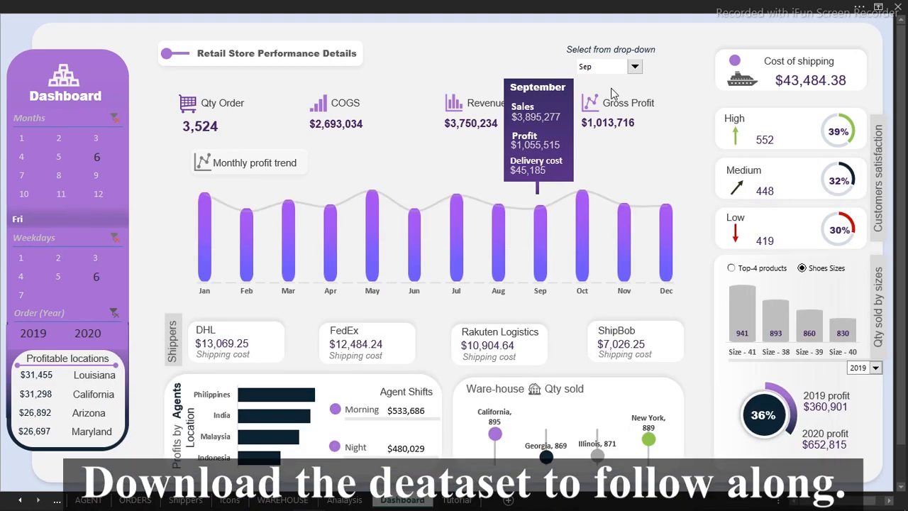
pyautogui.moveTo(308, 500)
pyautogui.click(373, 446)
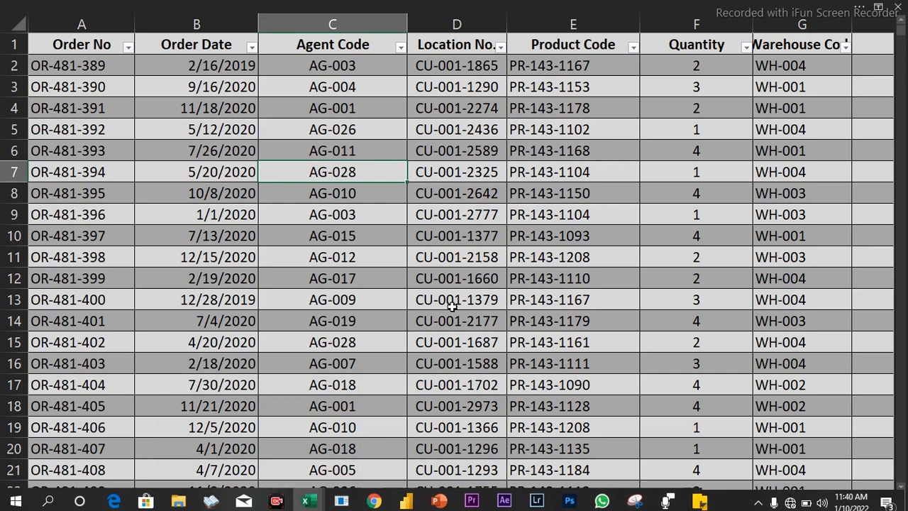
# Step: Load the orders table into Power Query as a new query from table/range
pyautogui.click(275, 158)
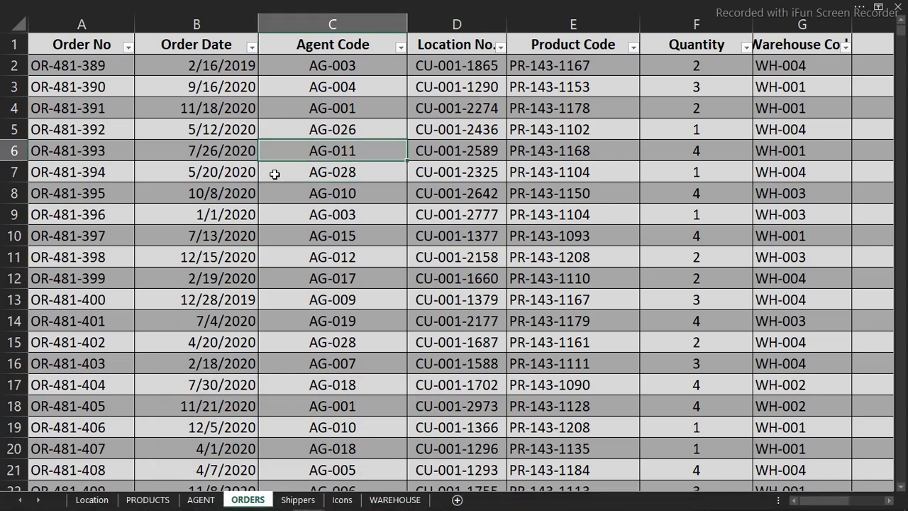
pyautogui.click(183, 265)
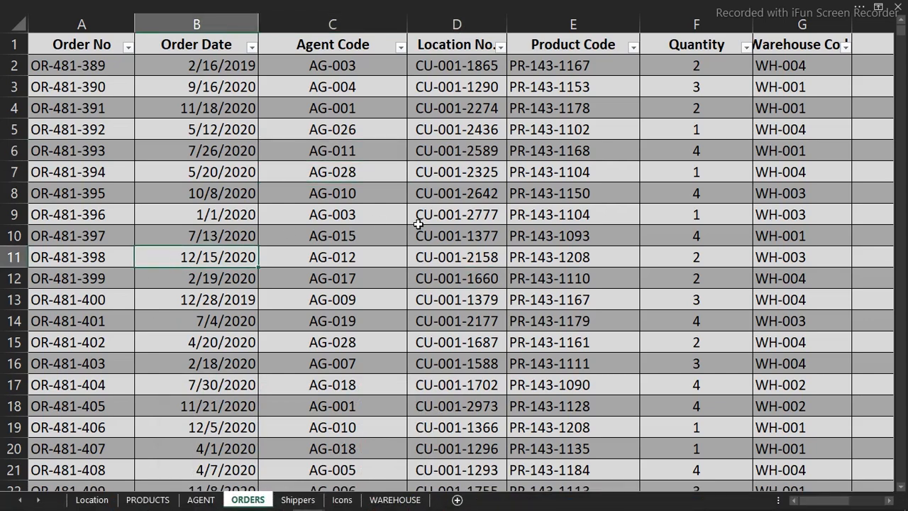
pyautogui.click(413, 192)
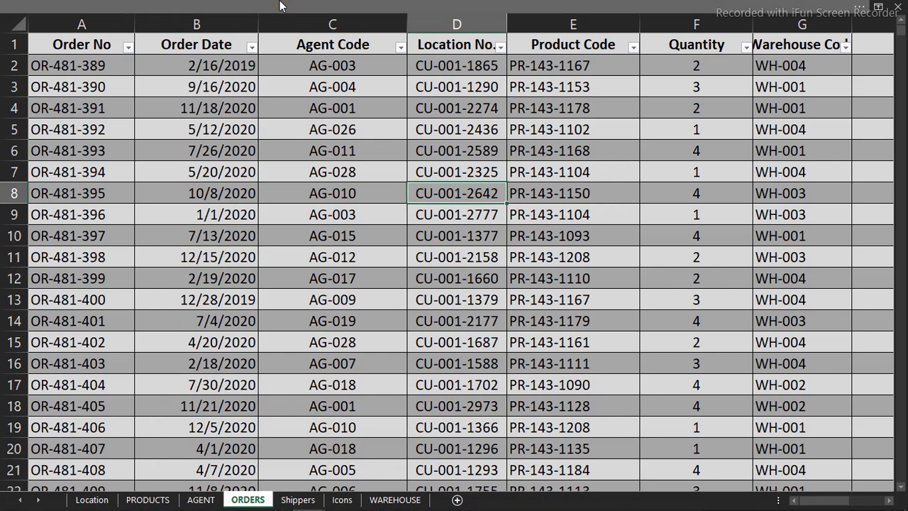
pyautogui.click(282, 7)
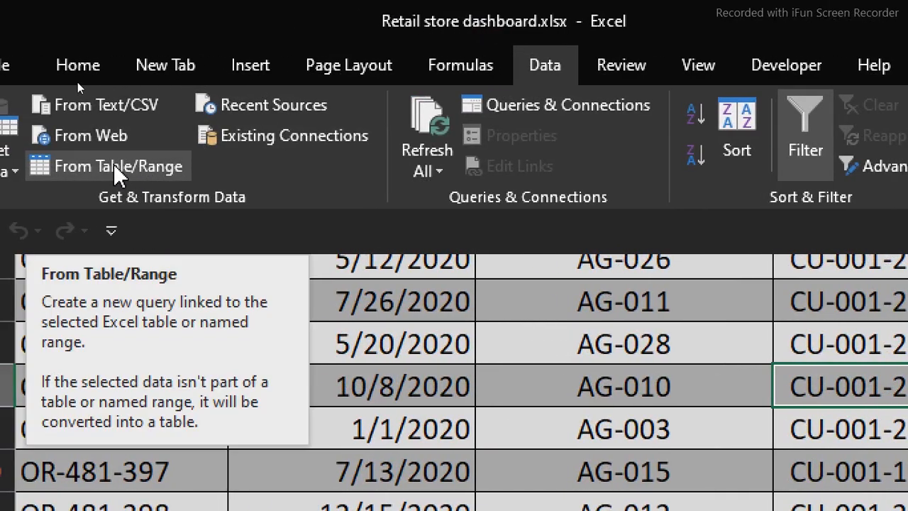
pyautogui.click(113, 166)
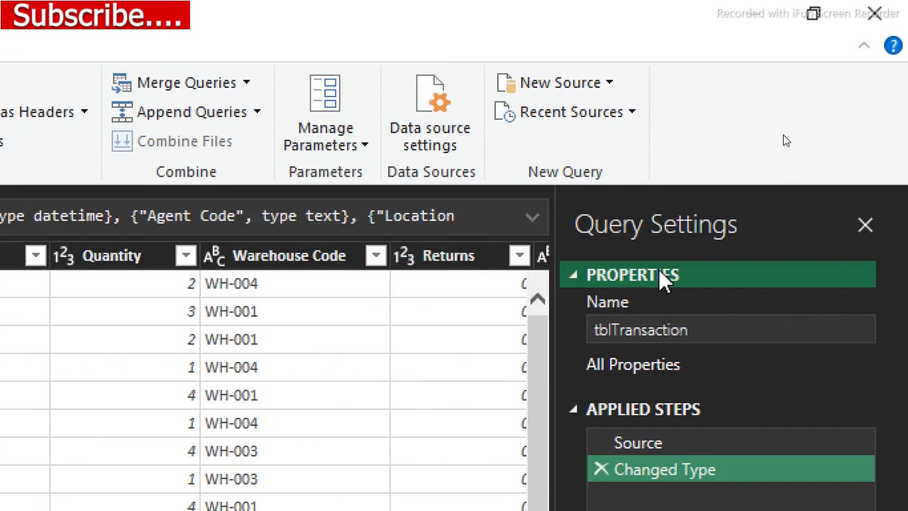
# Step: Rename the orders query to Fact_Table
pyautogui.click(704, 331)
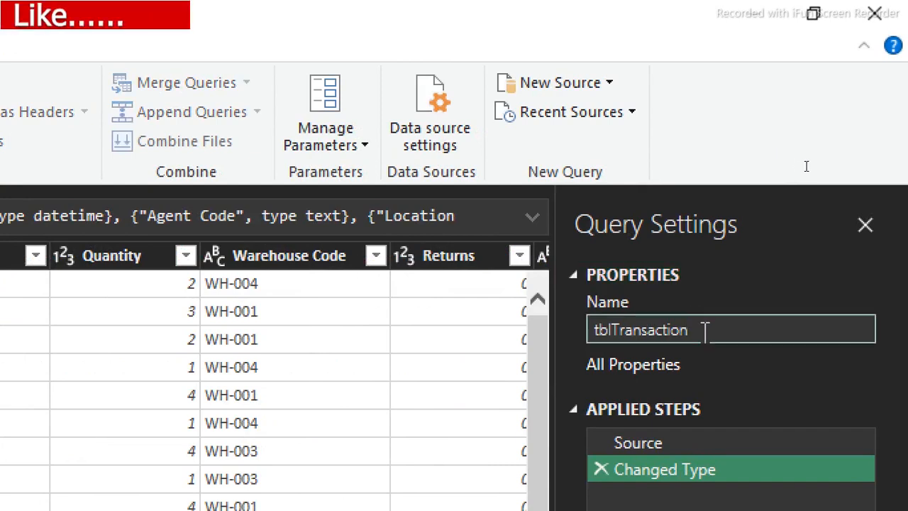
pyautogui.moveTo(704, 331); pyautogui.dragTo(570, 333)
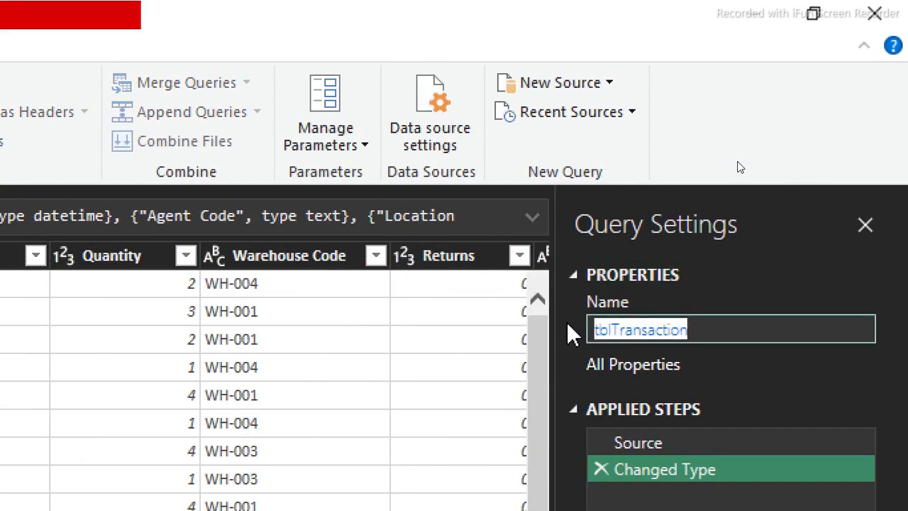
pyautogui.write('Fact_Tabl')
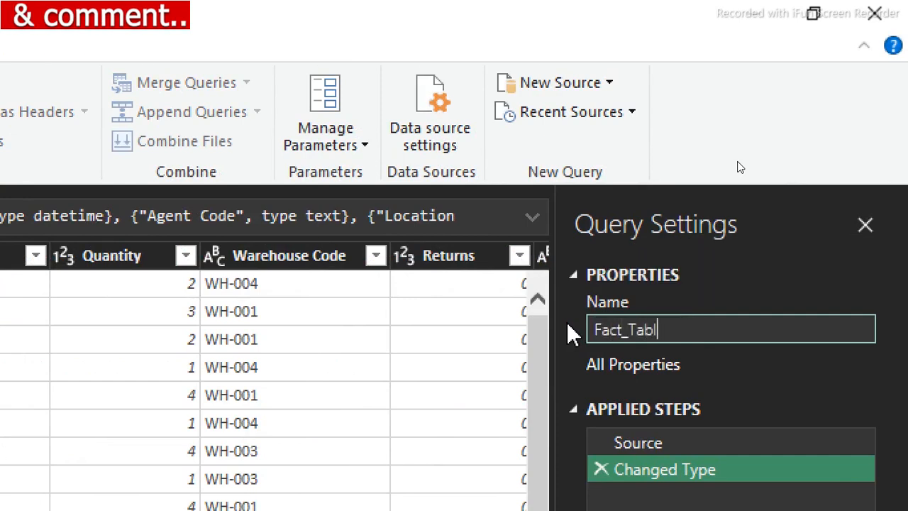
pyautogui.write('e')
pyautogui.press('Return')
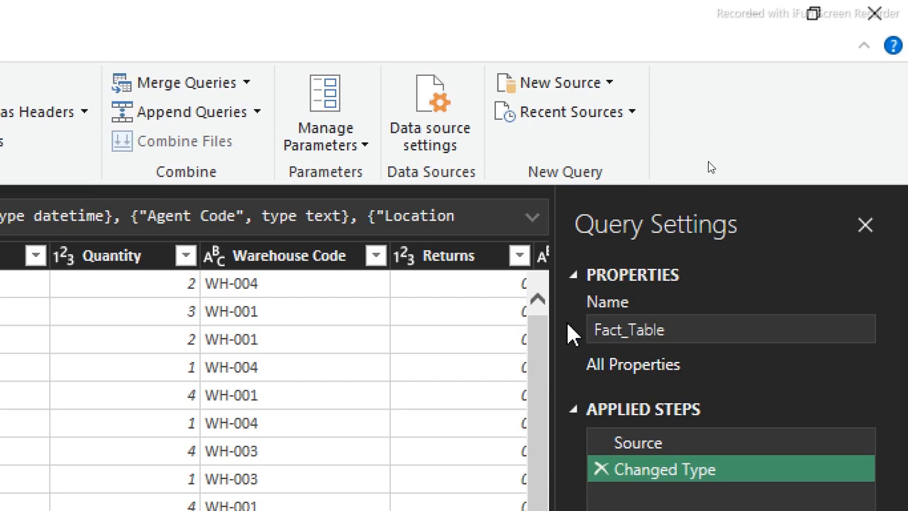
# Step: Change the Order Date column's data type to Date, adding the conversion as a new step
pyautogui.click(114, 259)
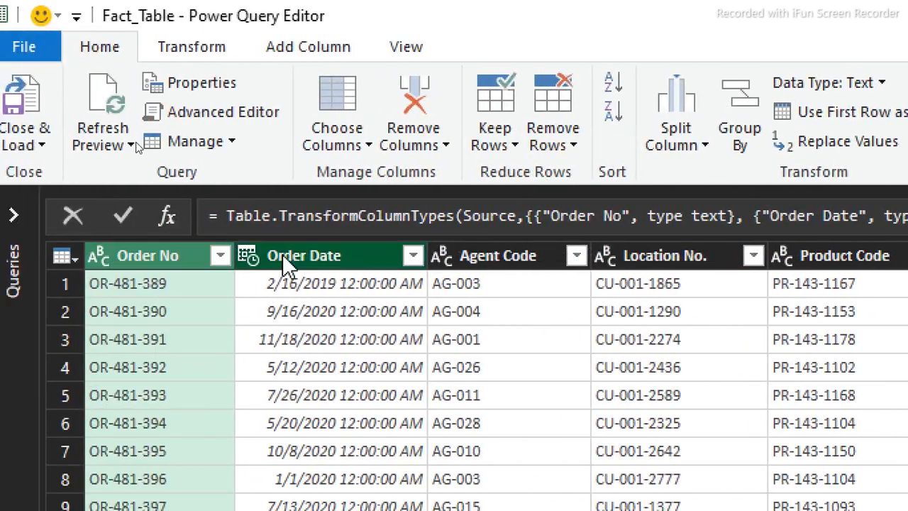
pyautogui.click(351, 256)
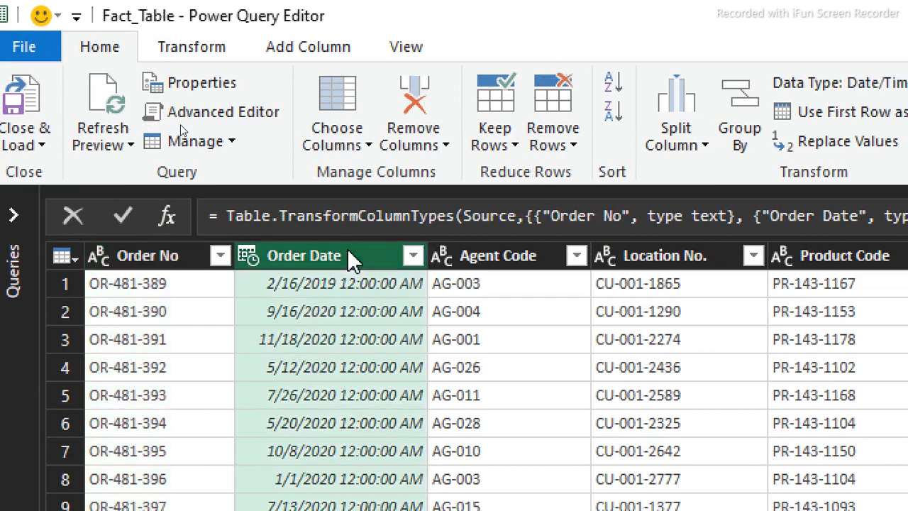
pyautogui.click(247, 255)
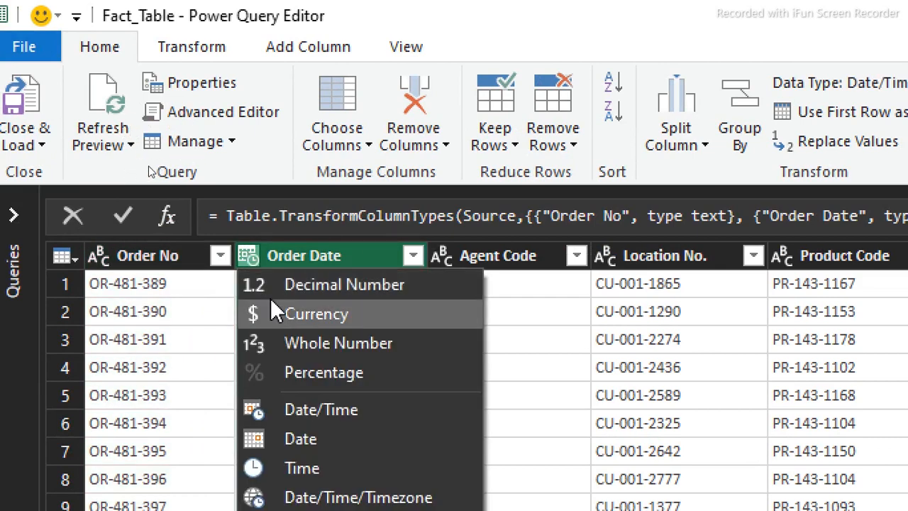
pyautogui.click(301, 437)
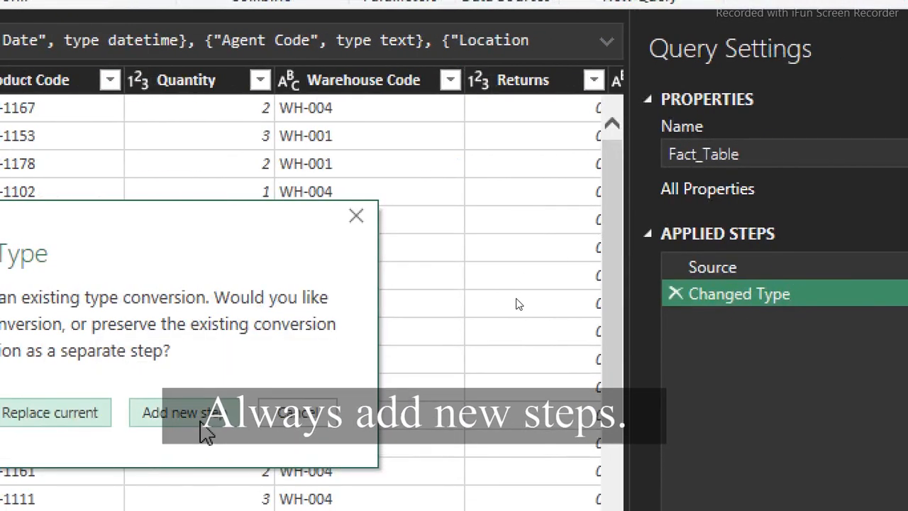
pyautogui.click(195, 418)
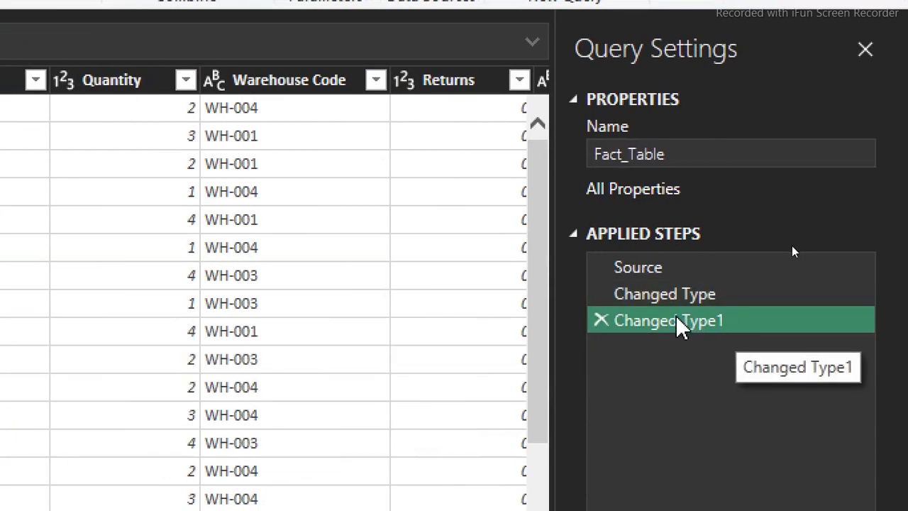
# Step: Rename the Changed Type1 applied step of Fact_Table to "Date type changed"
pyautogui.rightClick(676, 320)
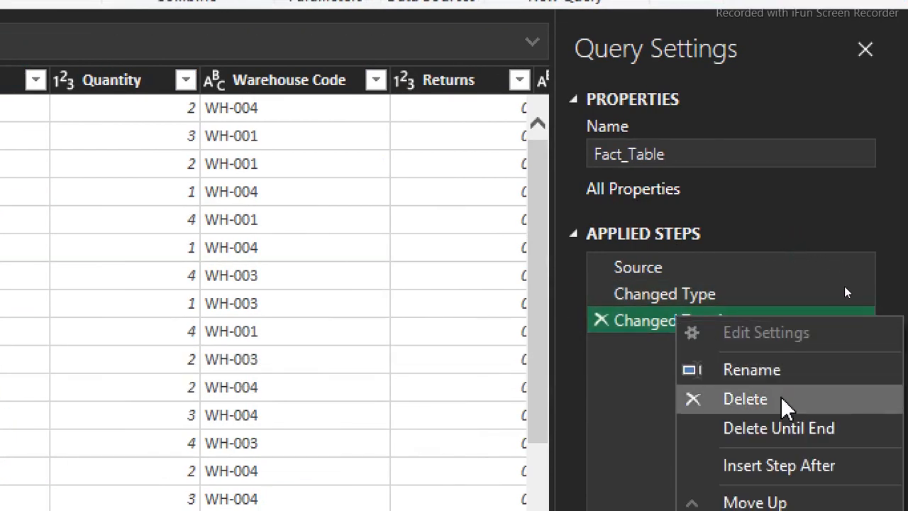
pyautogui.click(785, 376)
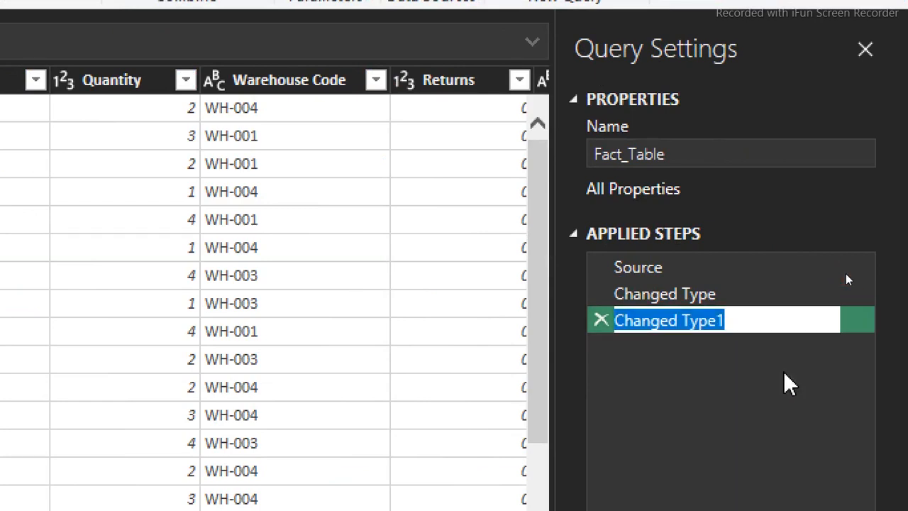
pyautogui.write('Dat')
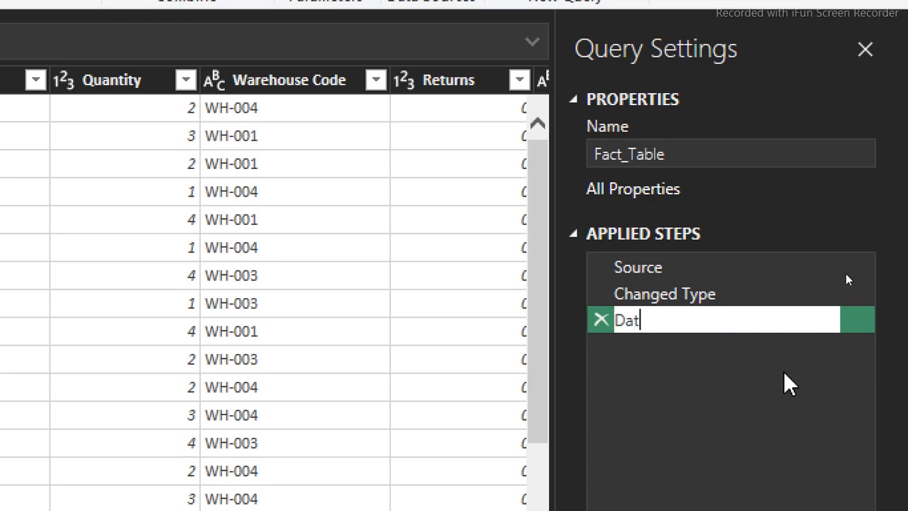
pyautogui.write('e')
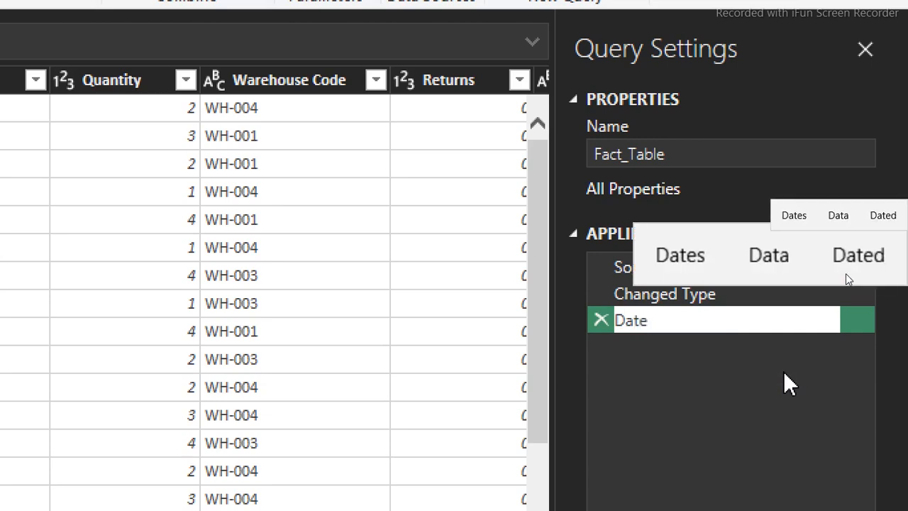
pyautogui.write(' c')
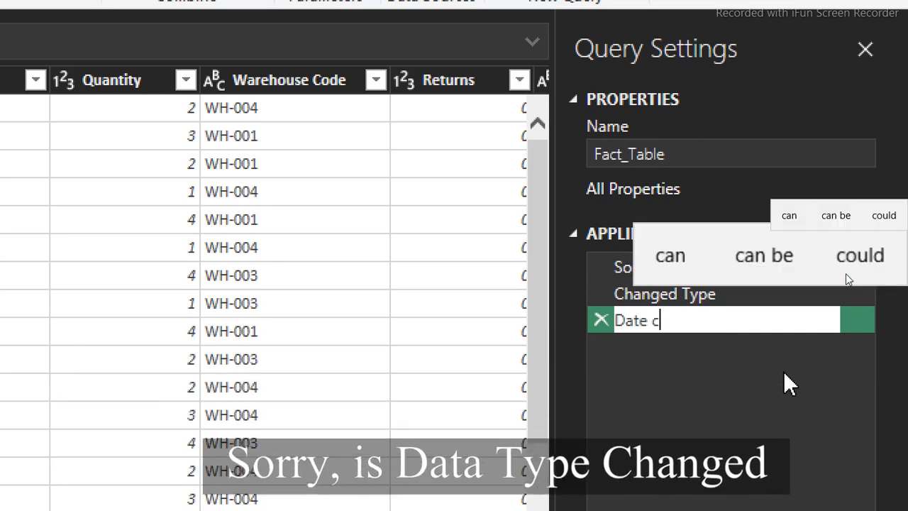
pyautogui.press('BackSpace')
pyautogui.write('tp')
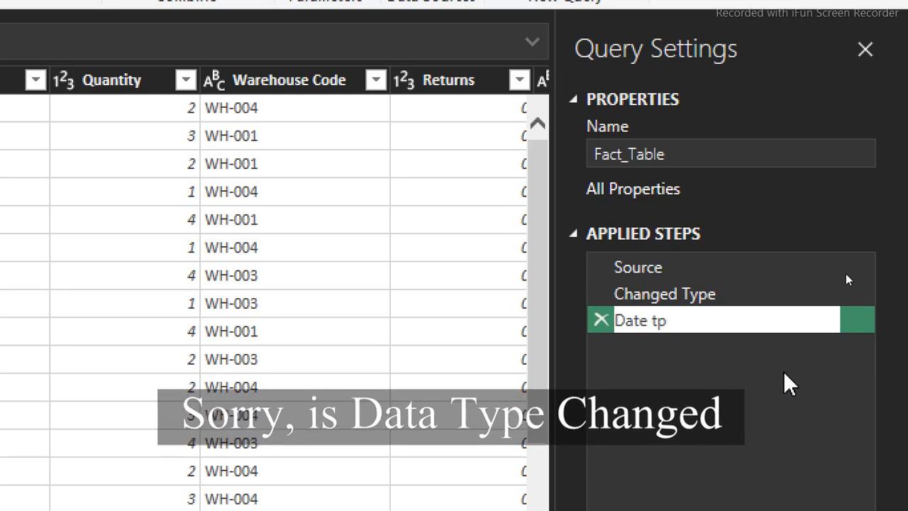
pyautogui.press('BackSpace')
pyautogui.write('ype')
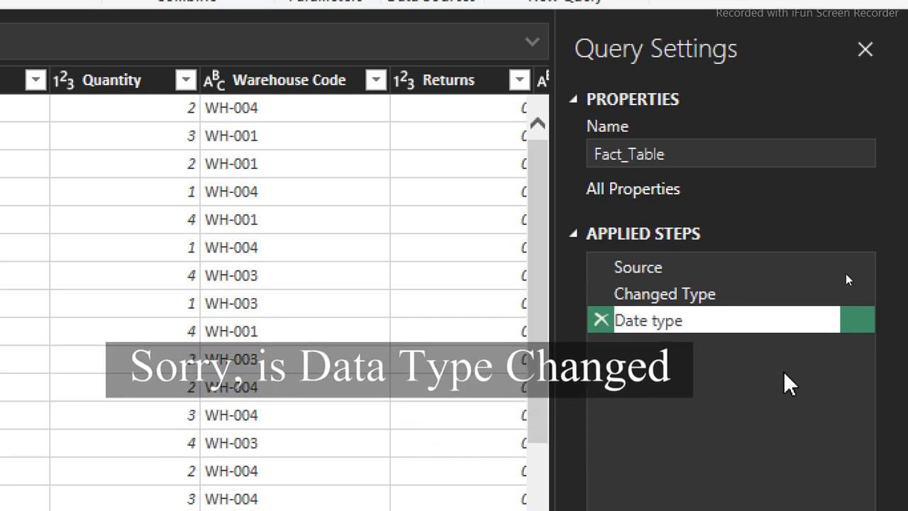
pyautogui.write('changed')
pyautogui.press('Return')
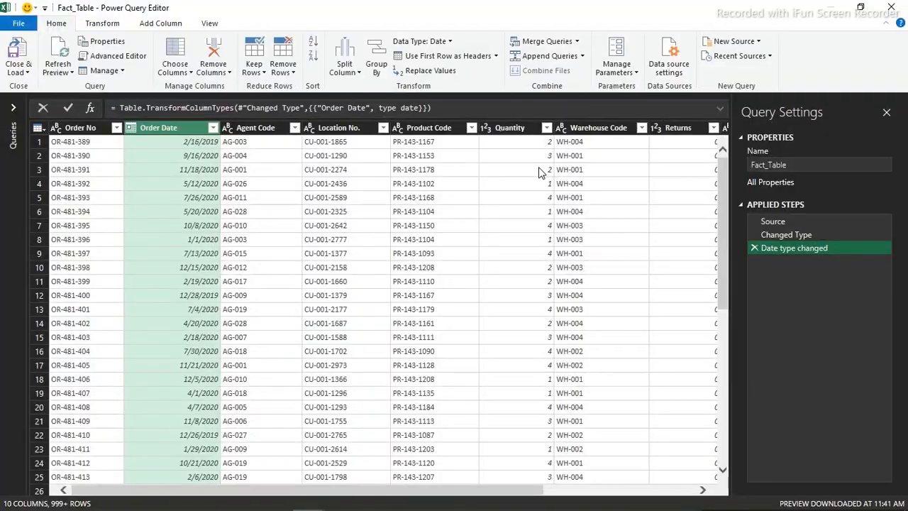
# Step: Close and load Fact_Table as a connection only, adding its data to the Data Model
pyautogui.moveTo(517, 495); pyautogui.dragTo(757, 492)
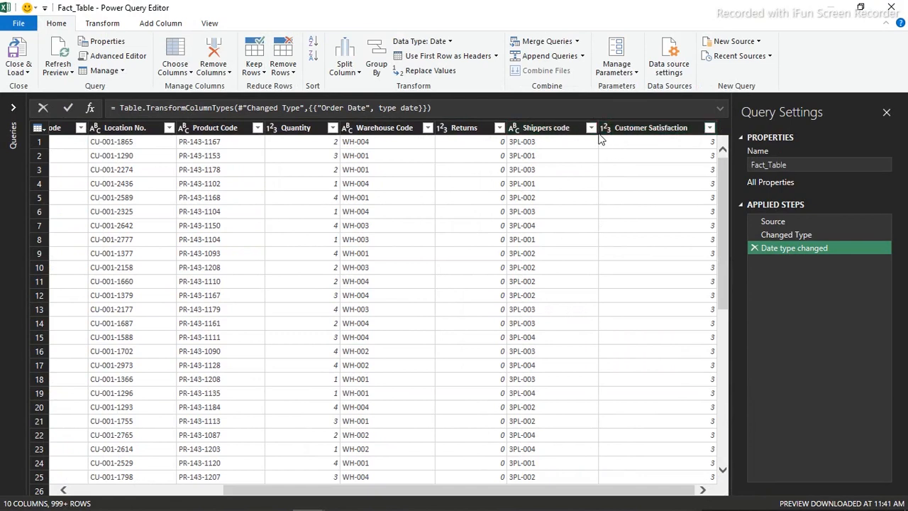
pyautogui.click(201, 183)
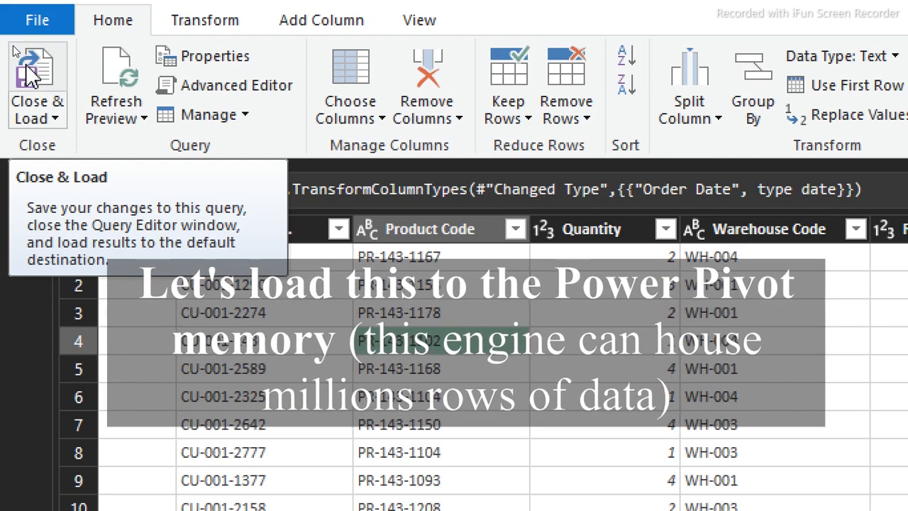
pyautogui.click(53, 119)
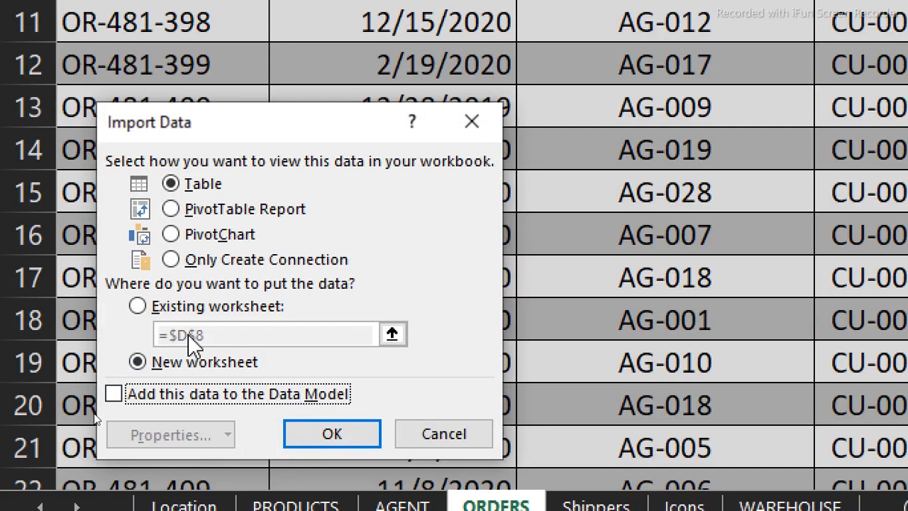
pyautogui.click(171, 260)
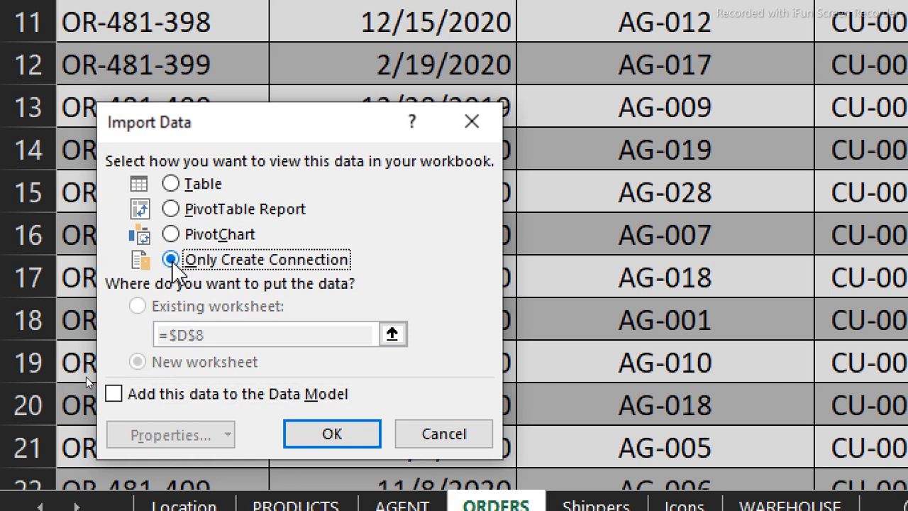
pyautogui.click(119, 399)
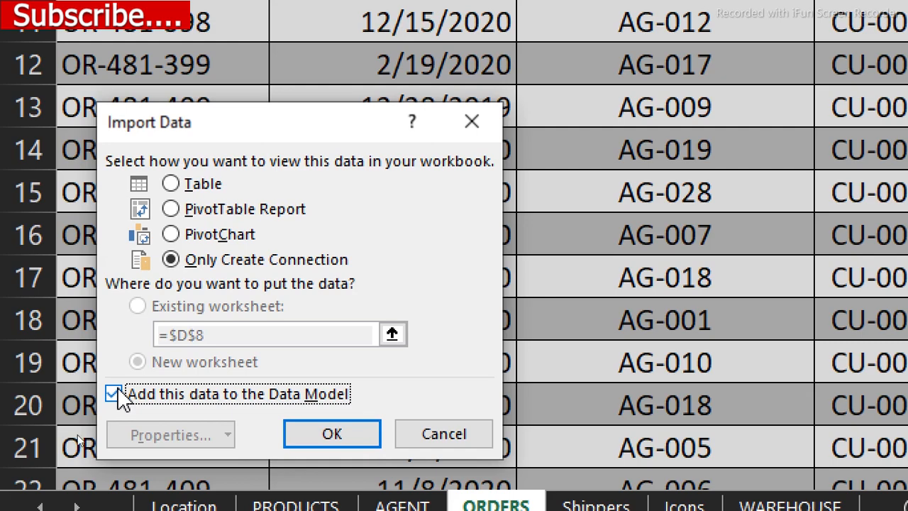
pyautogui.click(322, 436)
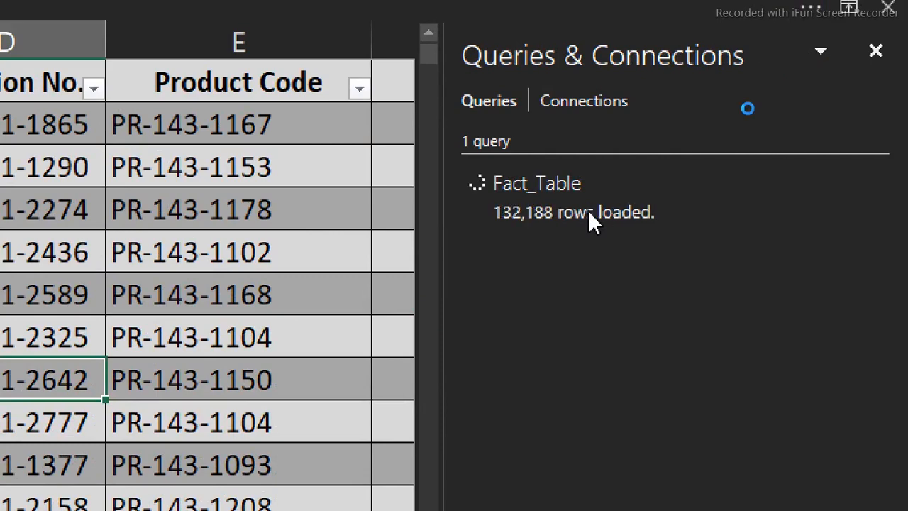
pyautogui.moveTo(592, 222)
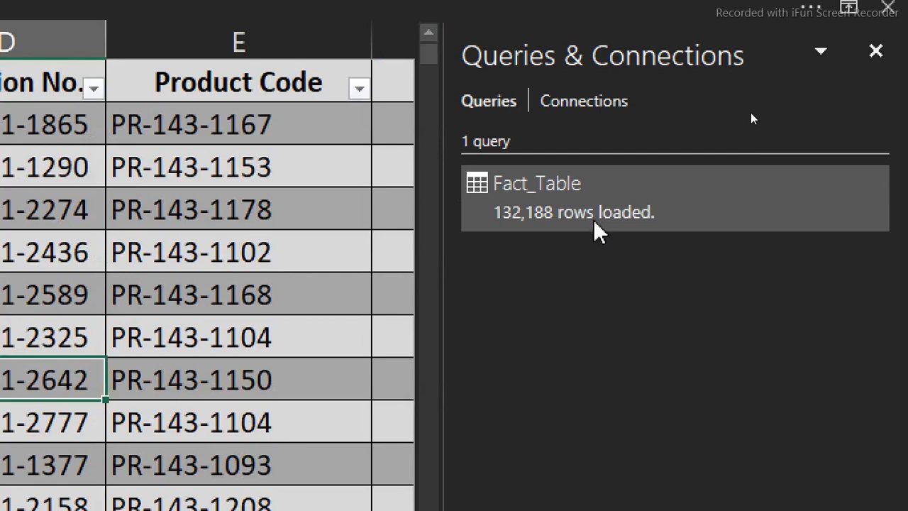
pyautogui.click(593, 210)
pyautogui.moveTo(592, 210)
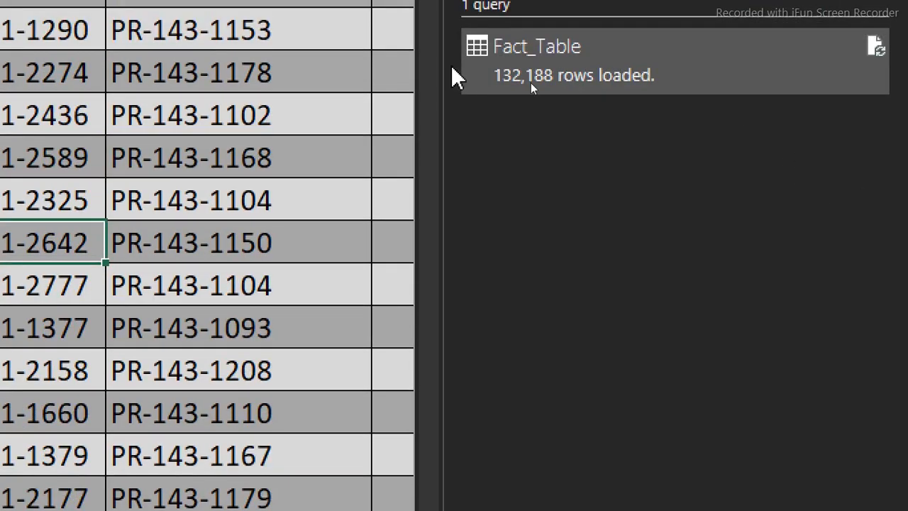
pyautogui.moveTo(525, 77)
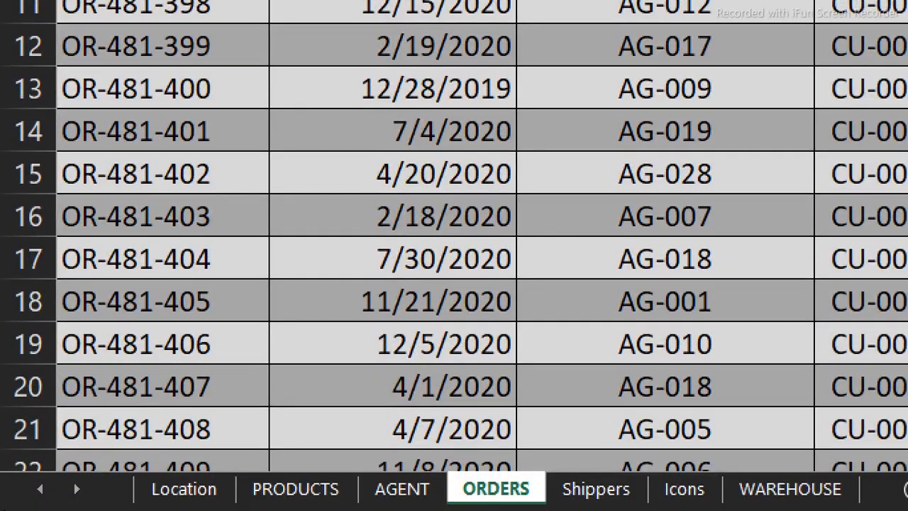
# Step: Load the Location sheet's table into Power Query as a new query from table/range
pyautogui.click(161, 493)
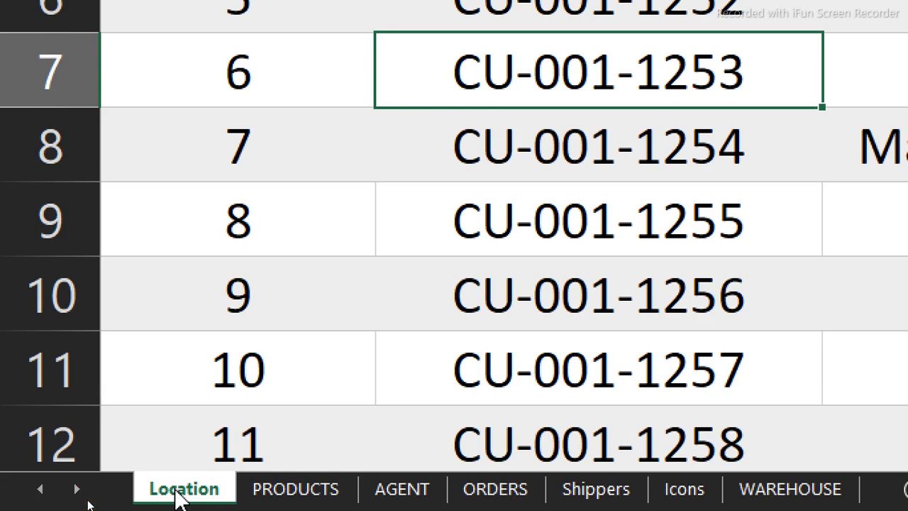
pyautogui.click(466, 155)
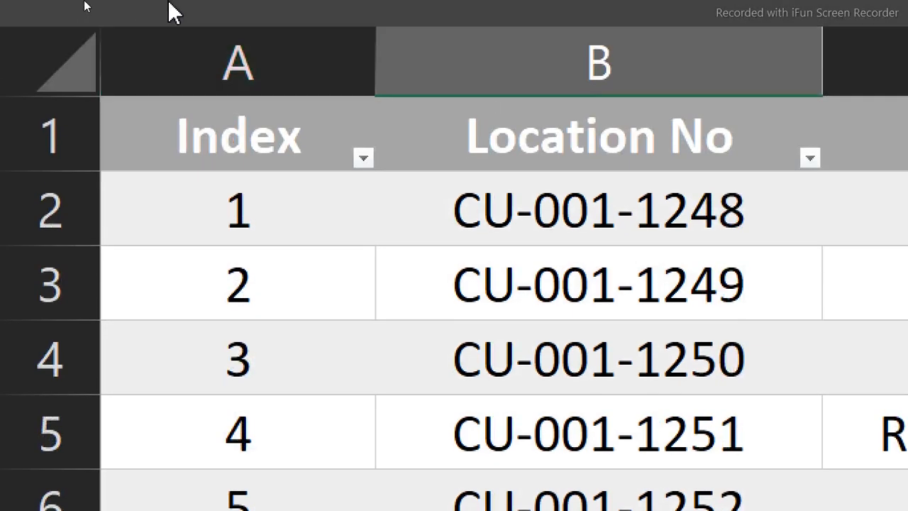
pyautogui.click(173, 11)
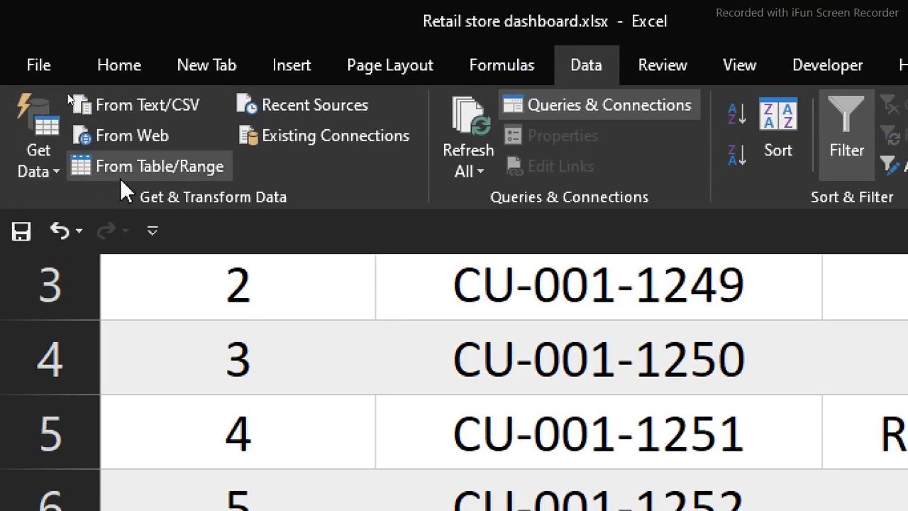
pyautogui.click(118, 172)
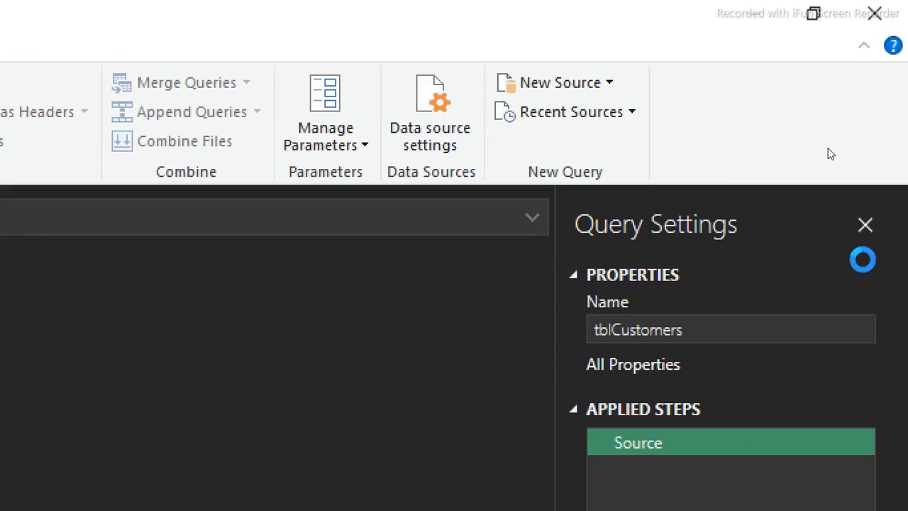
# Step: Rename the location table's query to Dim_Customers
pyautogui.doubleClick(614, 322)
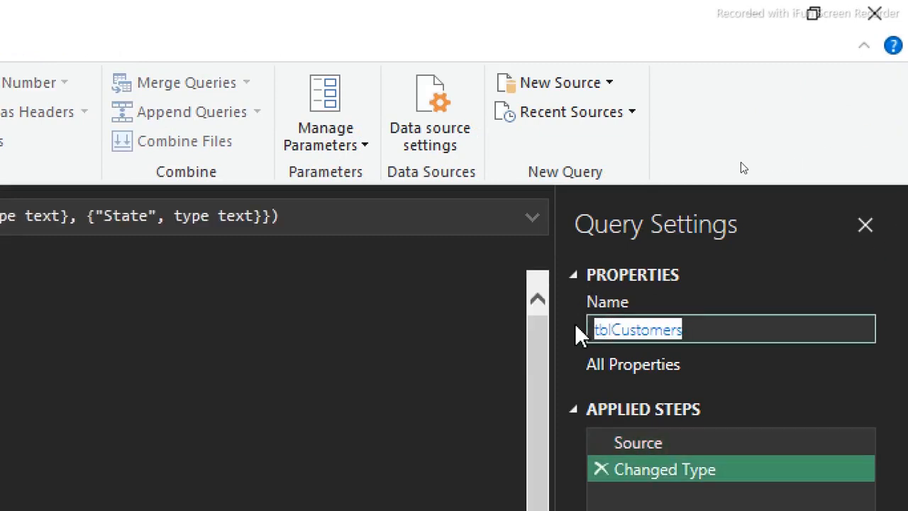
pyautogui.moveTo(611, 330); pyautogui.dragTo(601, 331)
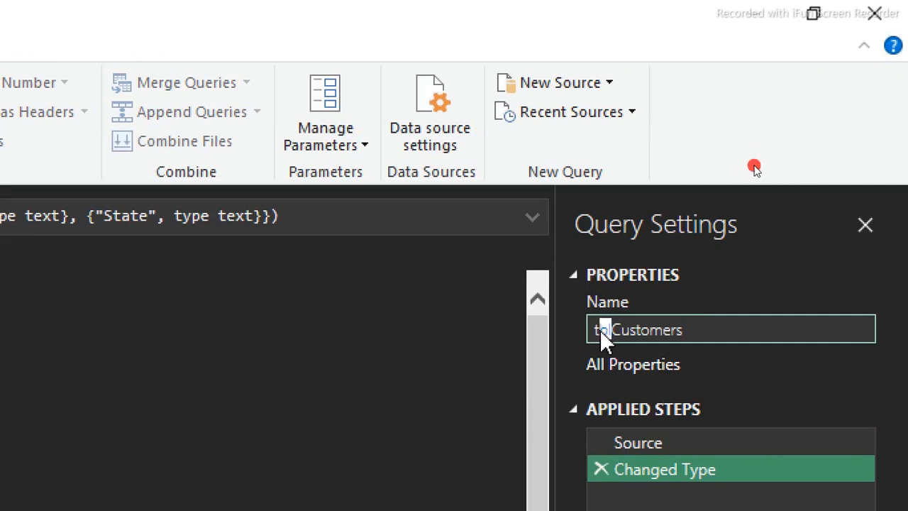
pyautogui.press('BackSpace')
pyautogui.press('BackSpace')
pyautogui.write('Dim')
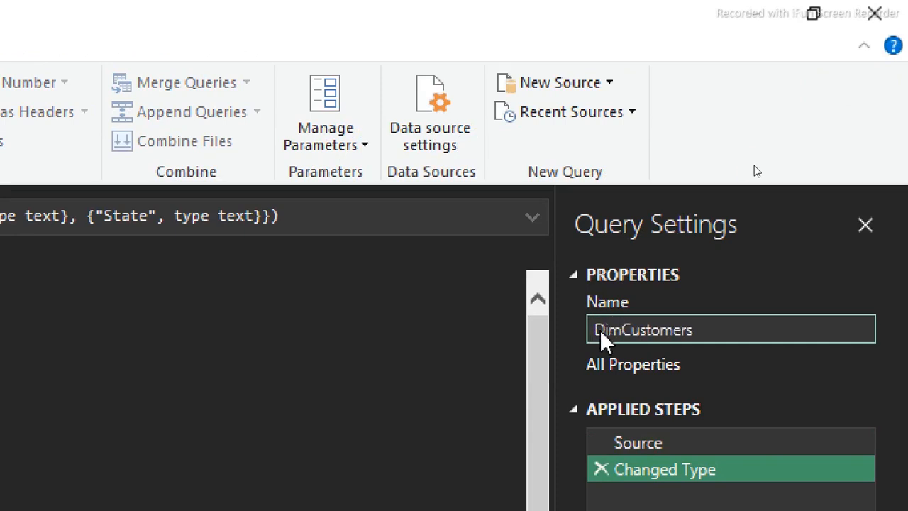
pyautogui.write('_')
pyautogui.press('Return')
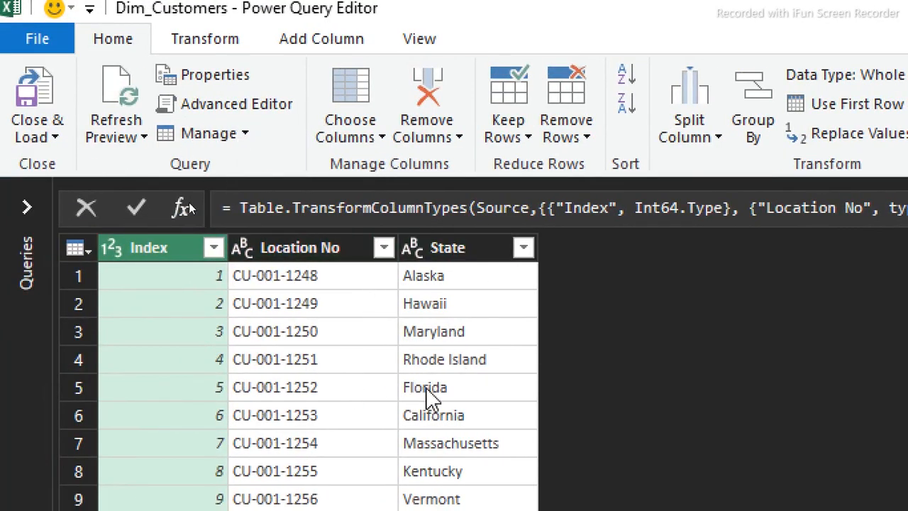
# Step: Close and load Dim_Customers as a connection only, adding its data to the Data Model
pyautogui.click(37, 137)
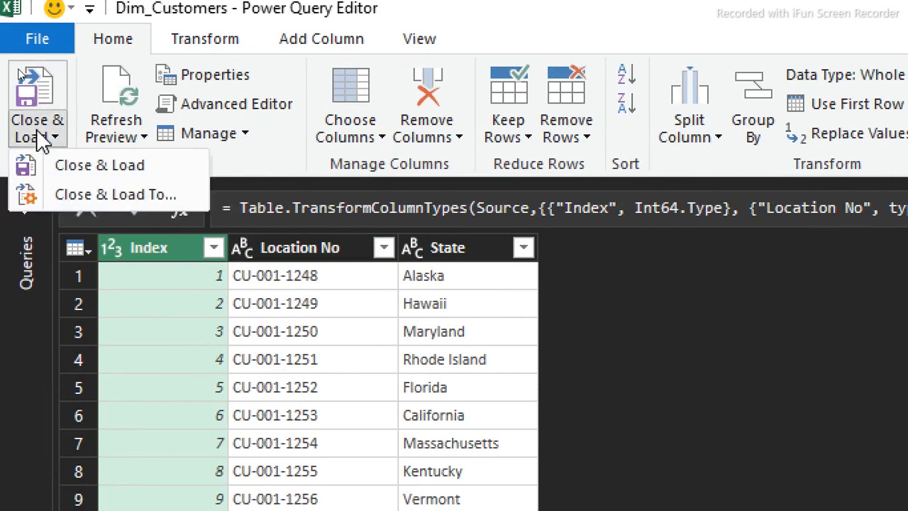
pyautogui.click(103, 205)
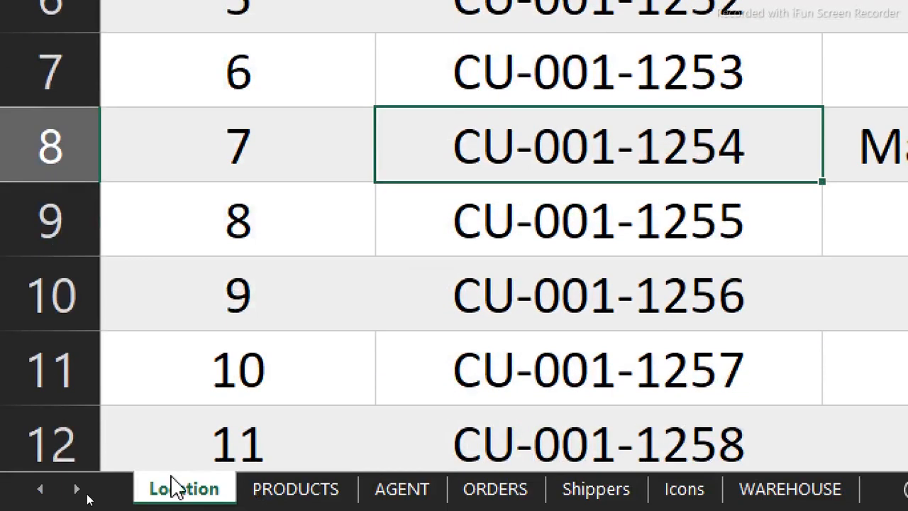
pyautogui.click(186, 241)
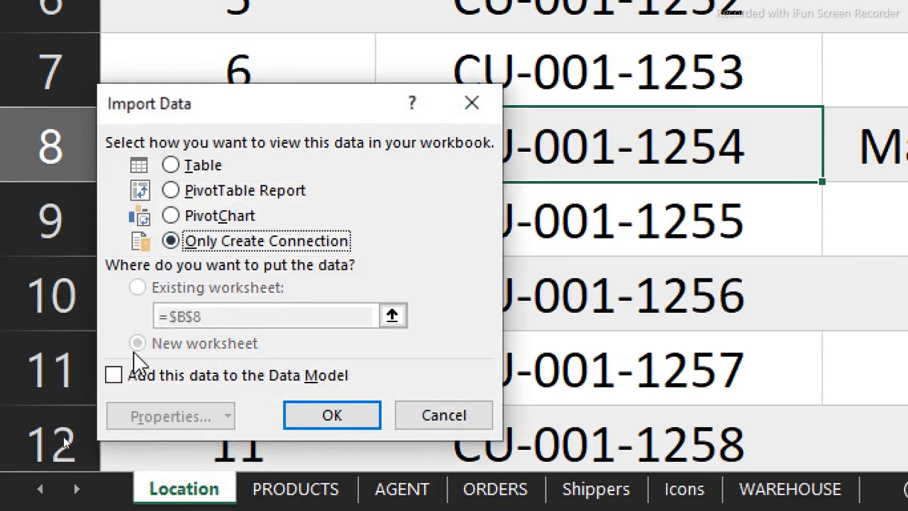
pyautogui.click(114, 377)
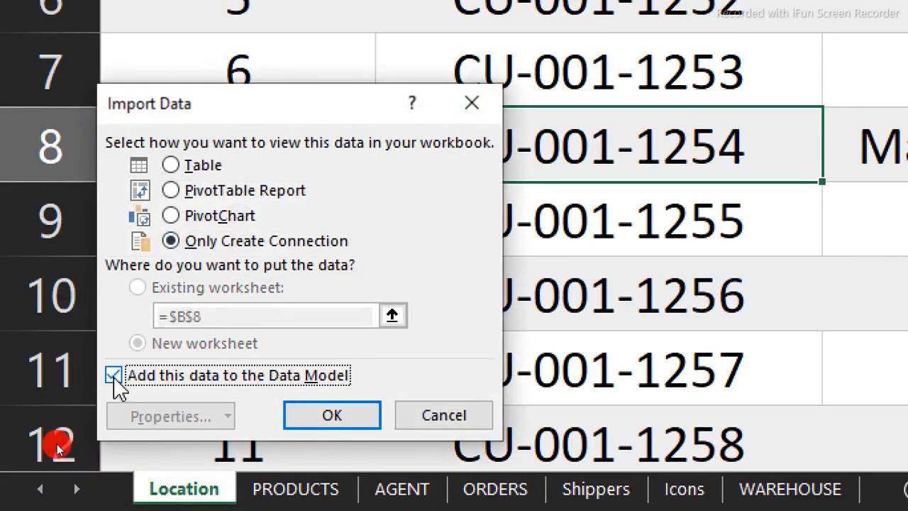
pyautogui.click(332, 416)
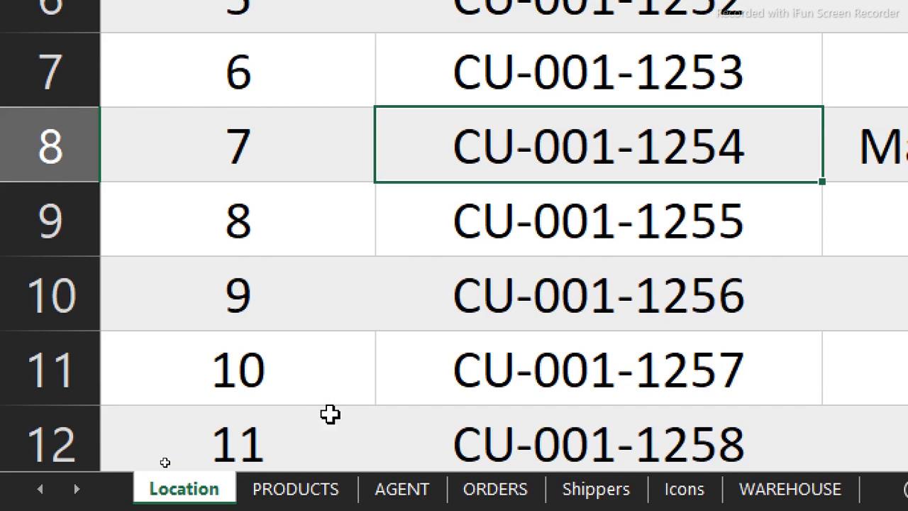
pyautogui.click(517, 496)
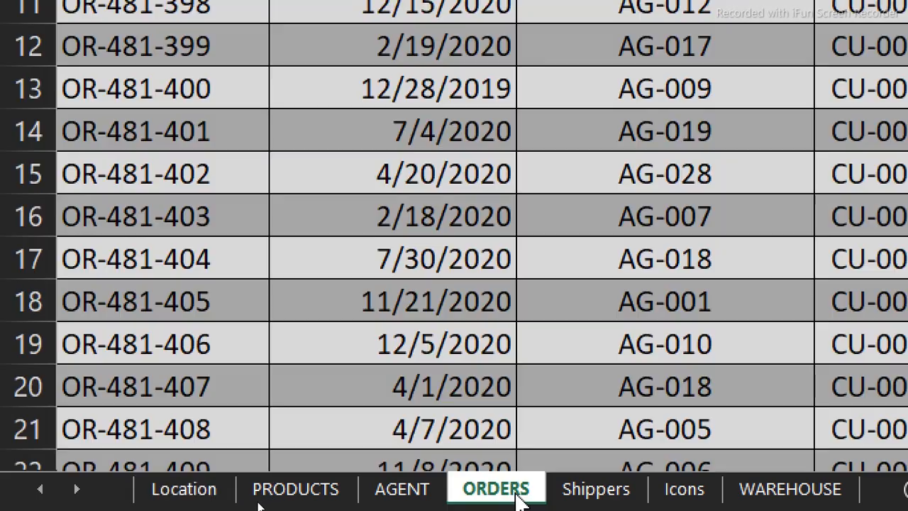
pyautogui.click(190, 496)
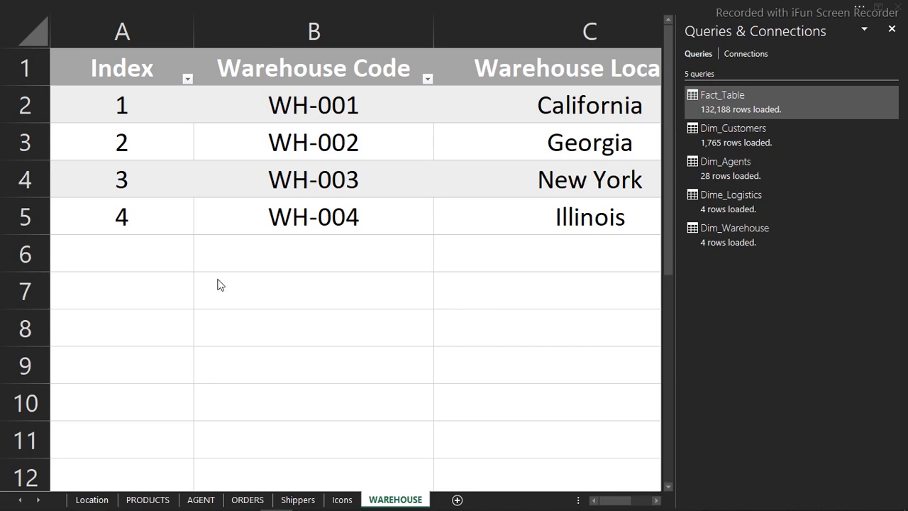
# Step: Load the PRODUCTS sheet's table into Power Query as a new query from table/range
pyautogui.click(136, 505)
pyautogui.click(137, 499)
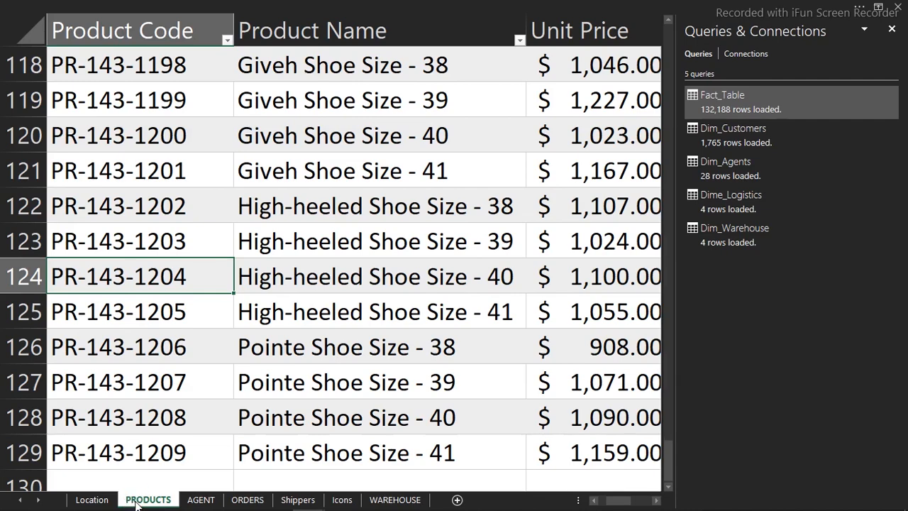
pyautogui.click(326, 307)
pyautogui.click(317, 6)
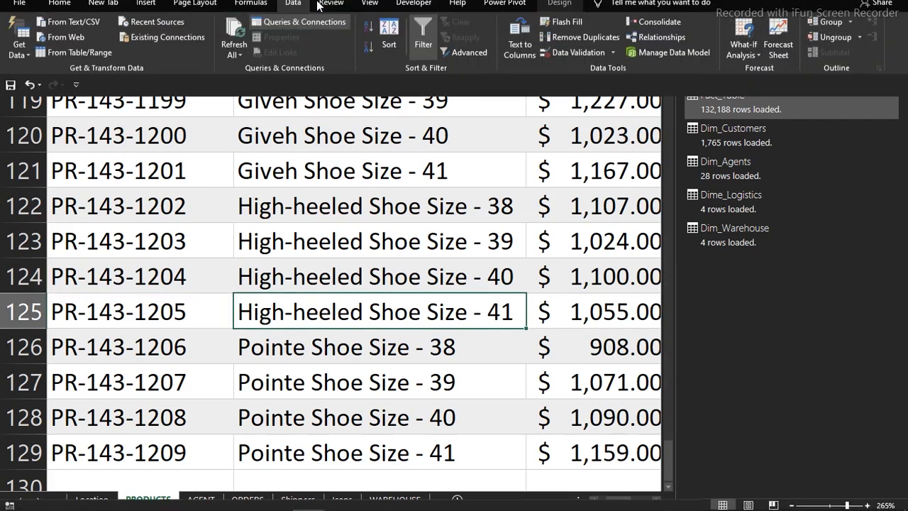
pyautogui.click(82, 87)
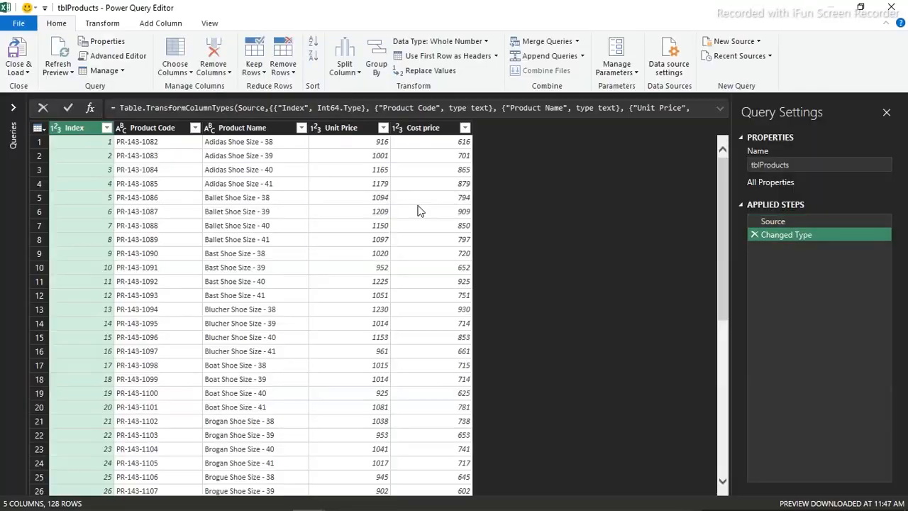
# Step: Keep the Unit Price column's data type as Whole Number and check the data type of the Cost price column
pyautogui.click(355, 133)
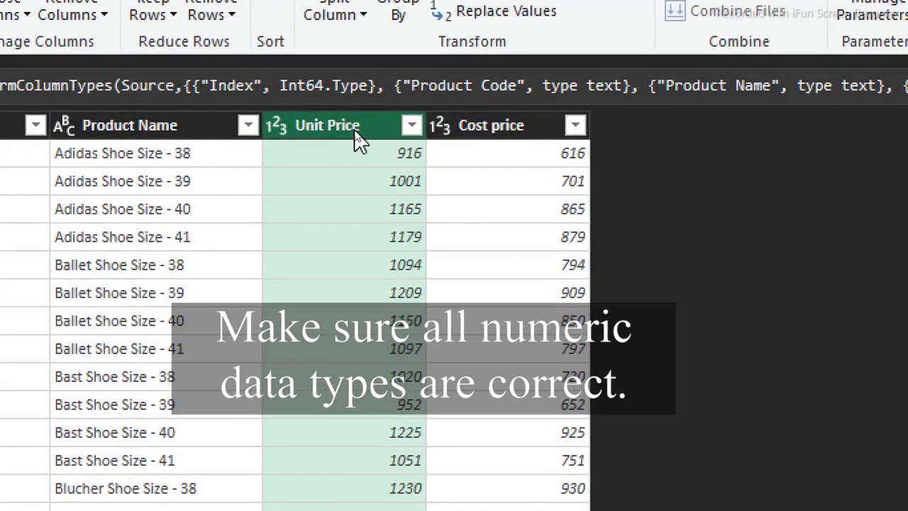
pyautogui.click(276, 128)
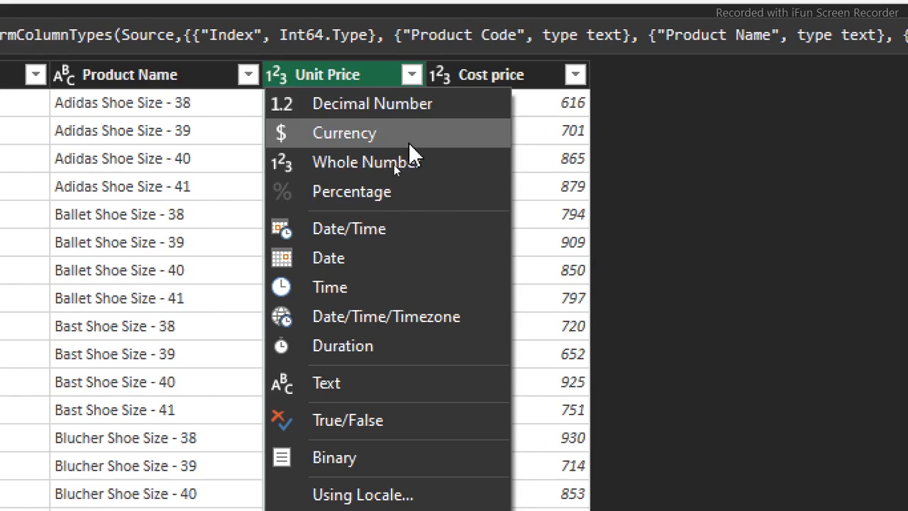
pyautogui.click(403, 168)
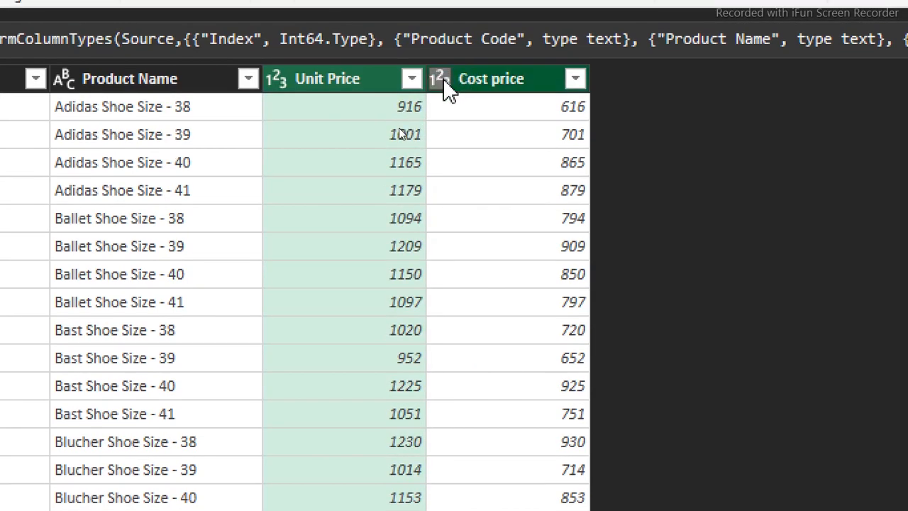
pyautogui.click(441, 79)
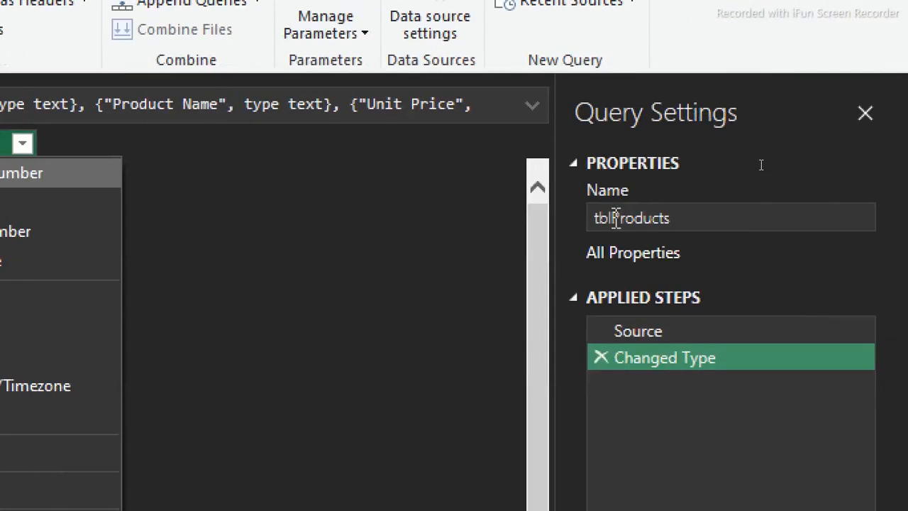
# Step: Rename the products query to Dim_Products
pyautogui.click(611, 218)
pyautogui.doubleClick(612, 218)
pyautogui.moveTo(607, 221)
pyautogui.mouseDown()
pyautogui.moveTo(617, 223)
pyautogui.moveTo(601, 223)
pyautogui.mouseUp()
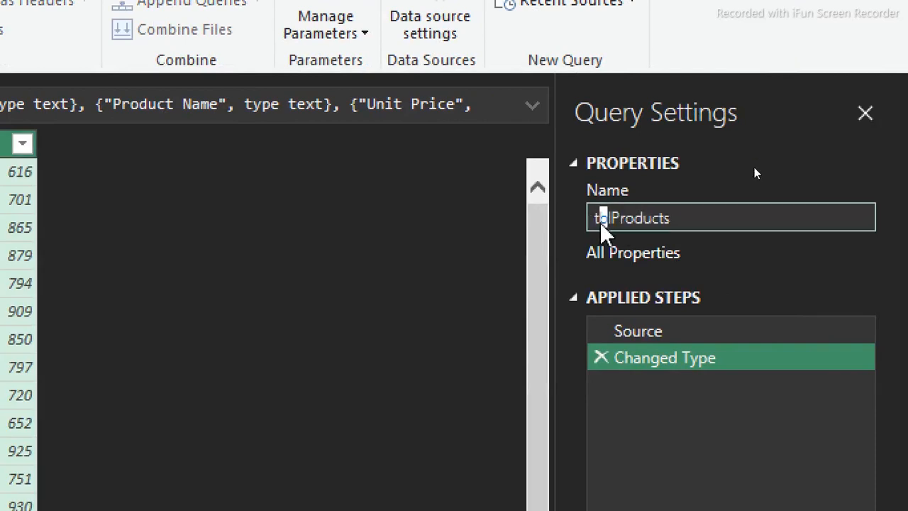
pyautogui.press('BackSpace')
pyautogui.press('BackSpace')
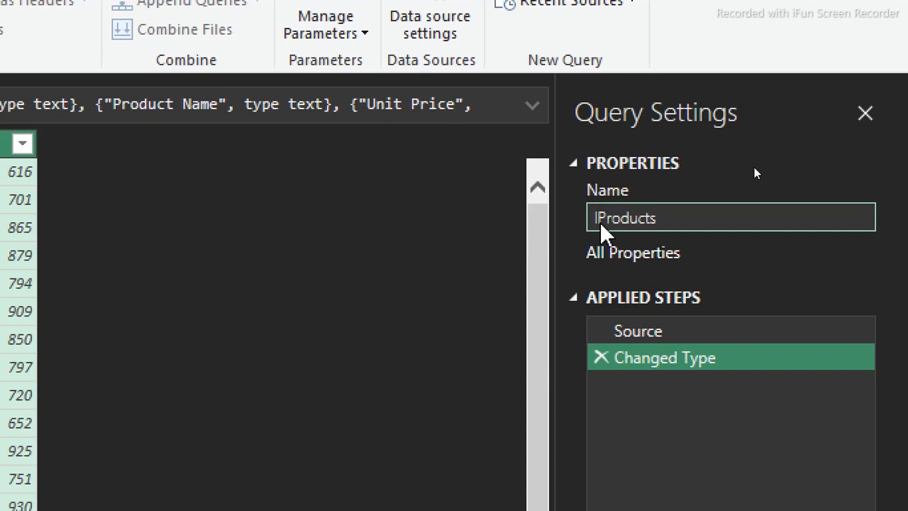
pyautogui.write('Dim')
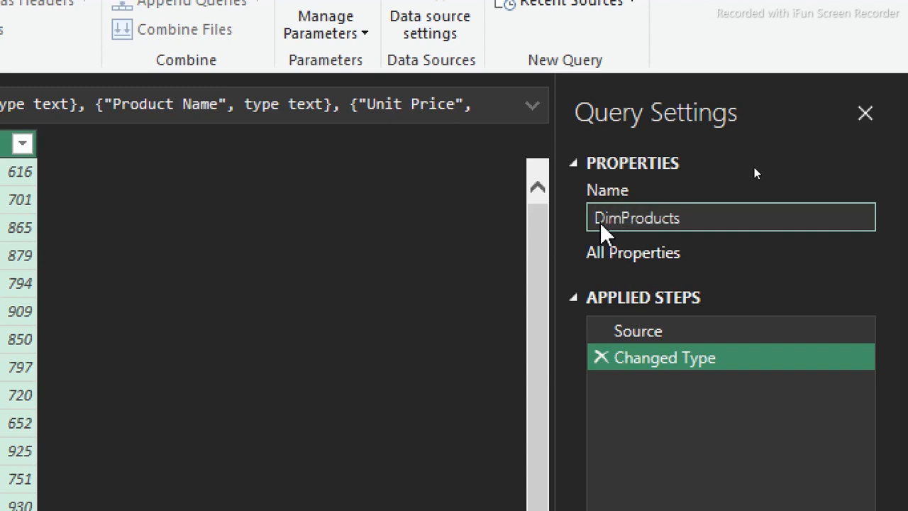
pyautogui.write('_')
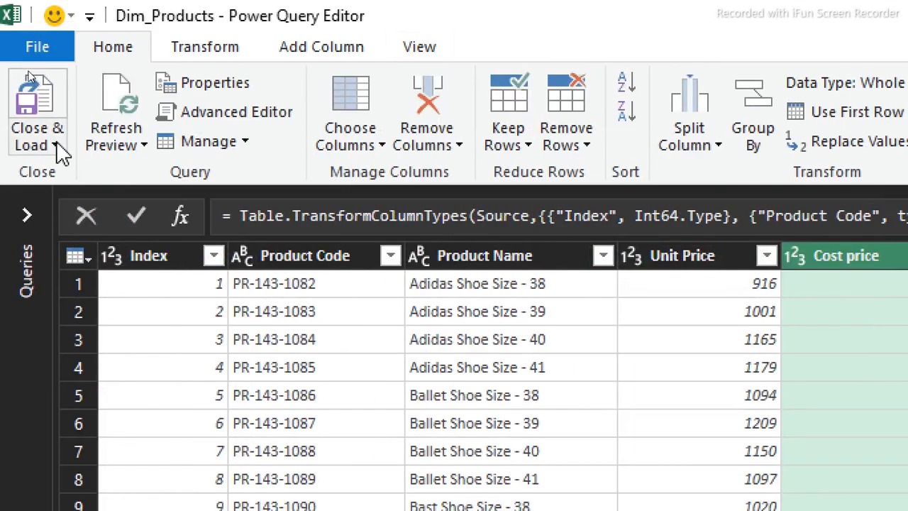
# Step: Close and load Dim_Products as a connection only, adding its data to the Data Model
pyautogui.click(55, 144)
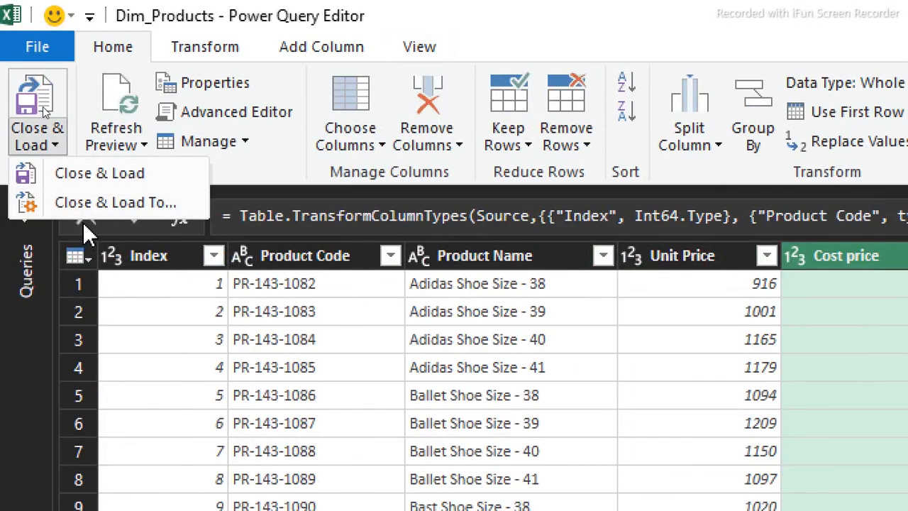
pyautogui.click(63, 204)
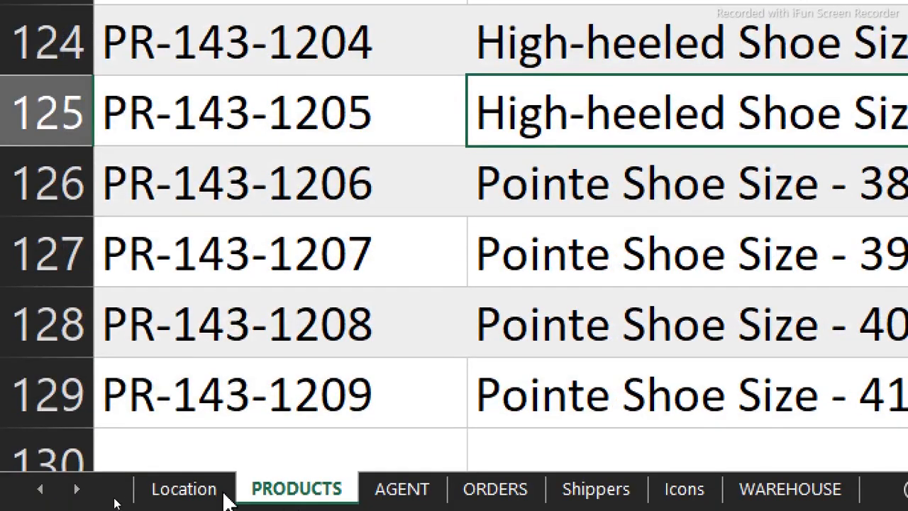
pyautogui.click(113, 375)
pyautogui.click(171, 241)
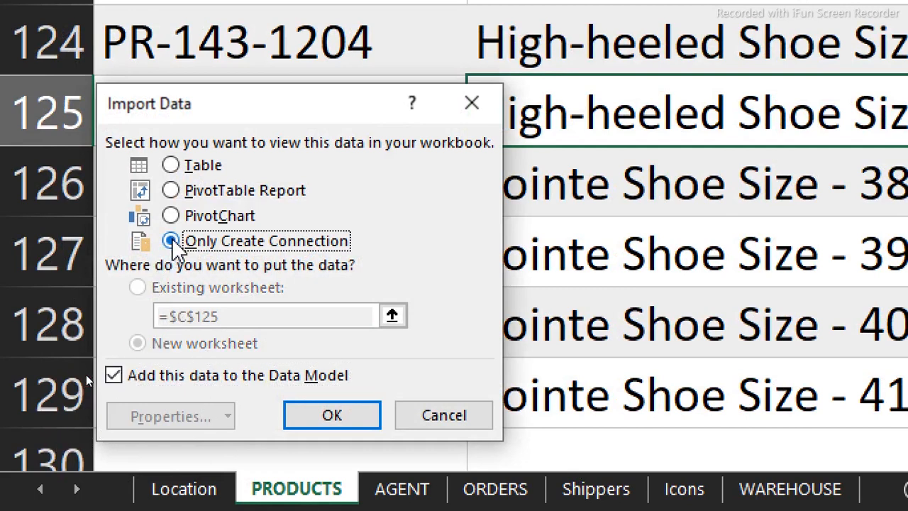
pyautogui.click(338, 424)
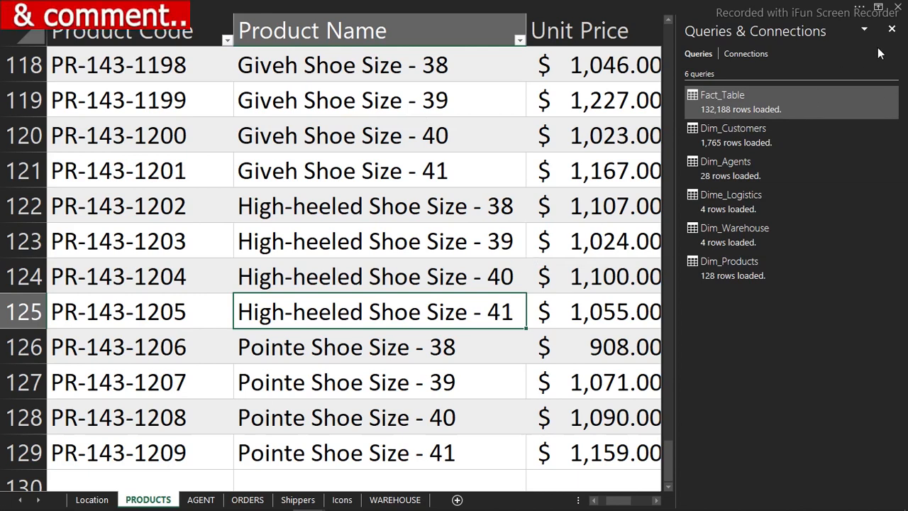
# Step: Review the list of the workbook's loaded queries, then close it
pyautogui.click(892, 31)
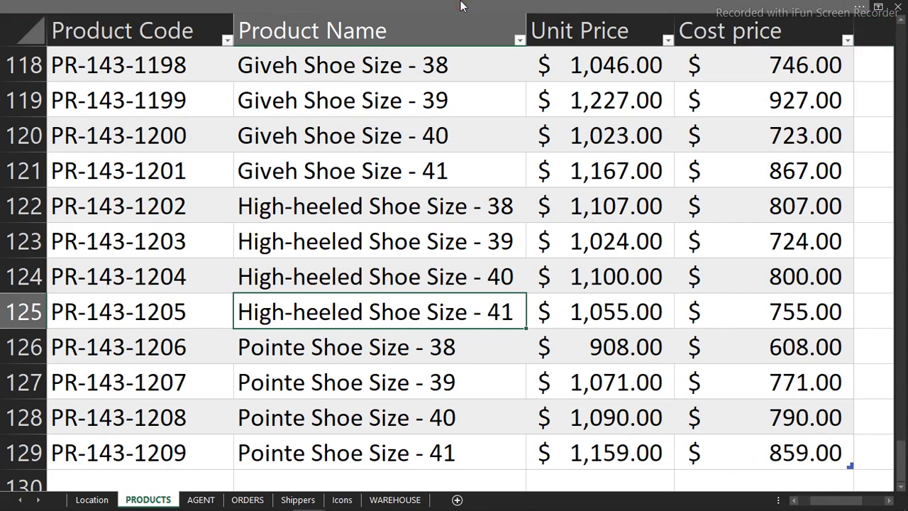
pyautogui.click(224, 9)
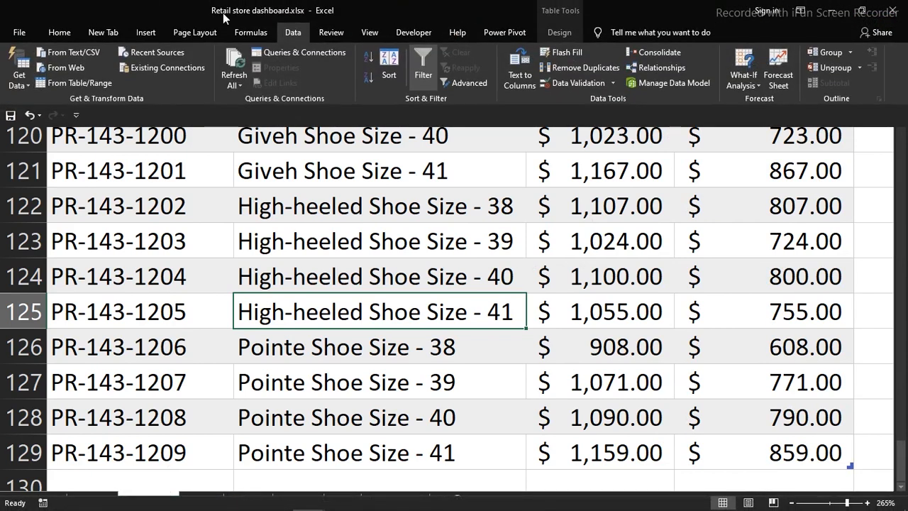
pyautogui.click(294, 54)
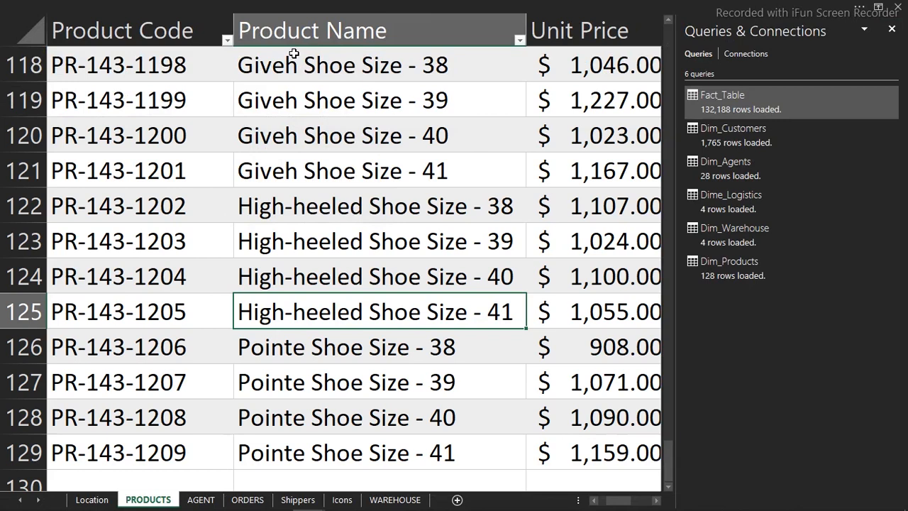
pyautogui.click(892, 30)
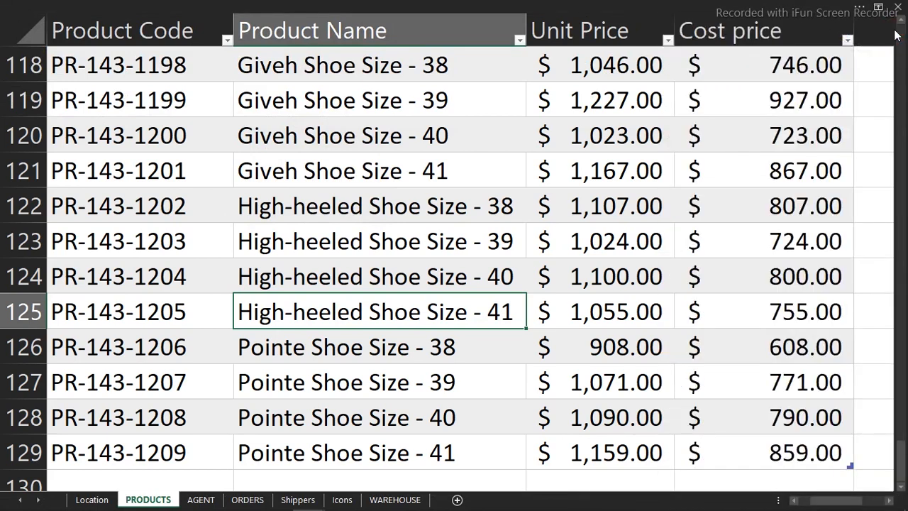
# Step: Open the workbook's Data Model for management in Power Pivot
pyautogui.click(533, 6)
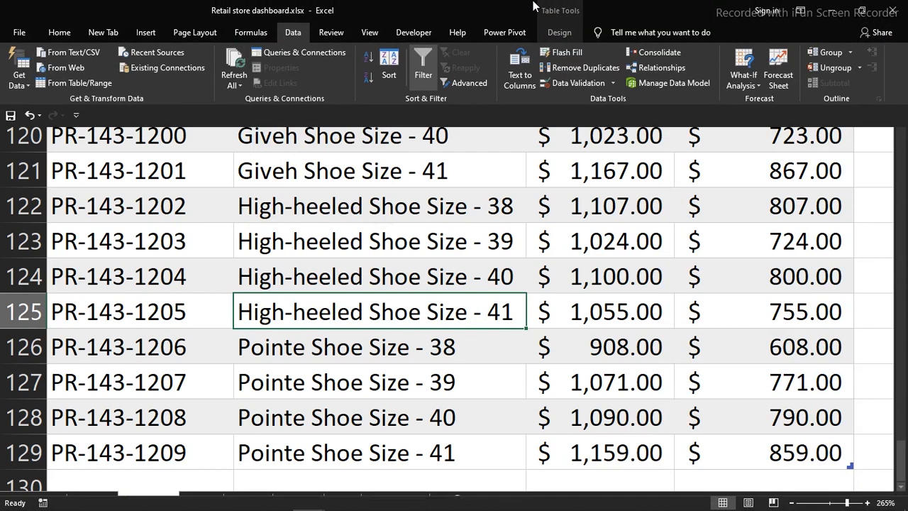
pyautogui.click(500, 34)
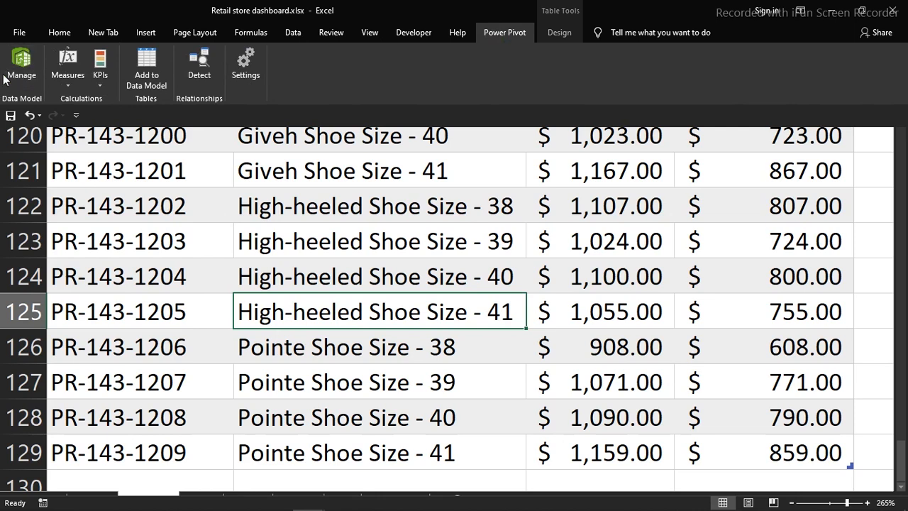
pyautogui.click(303, 34)
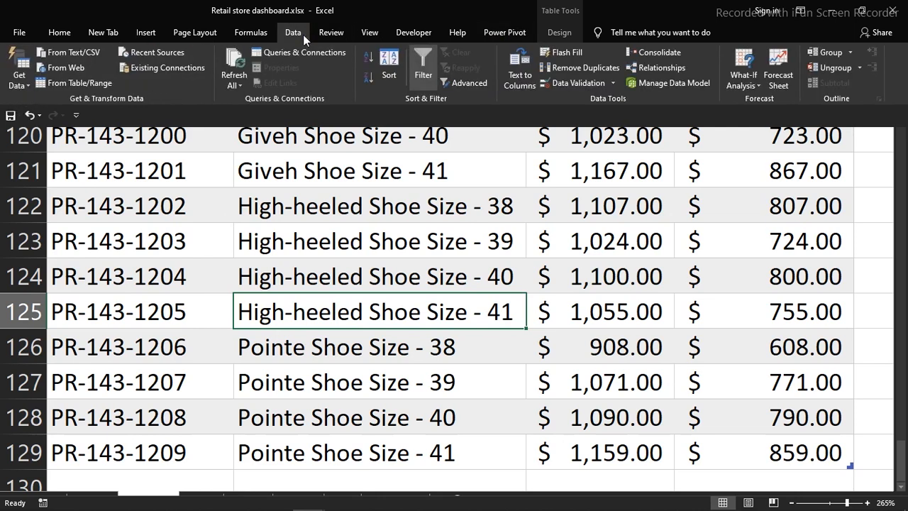
pyautogui.click(656, 83)
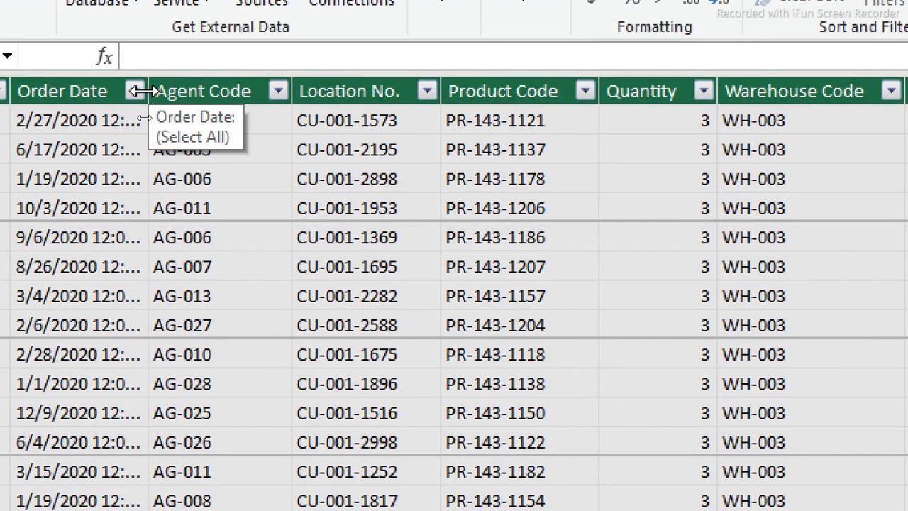
# Step: Widen Fact_Table's Order Date column and set its format to the date-only style 3/14/2001
pyautogui.moveTo(145, 91); pyautogui.dragTo(239, 99)
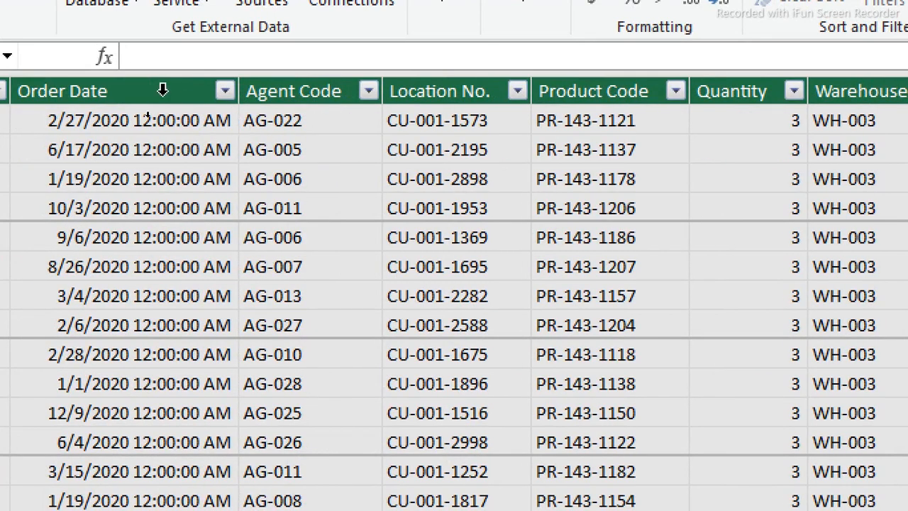
pyautogui.click(135, 83)
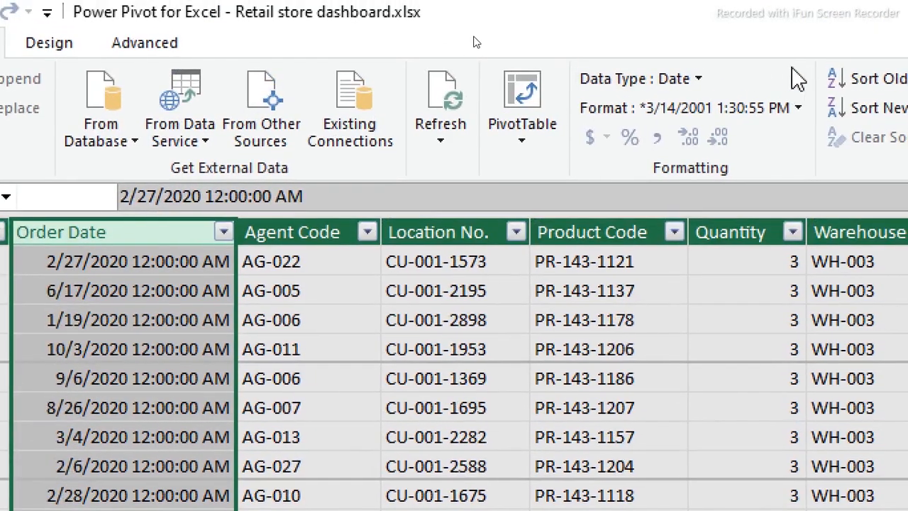
pyautogui.click(784, 108)
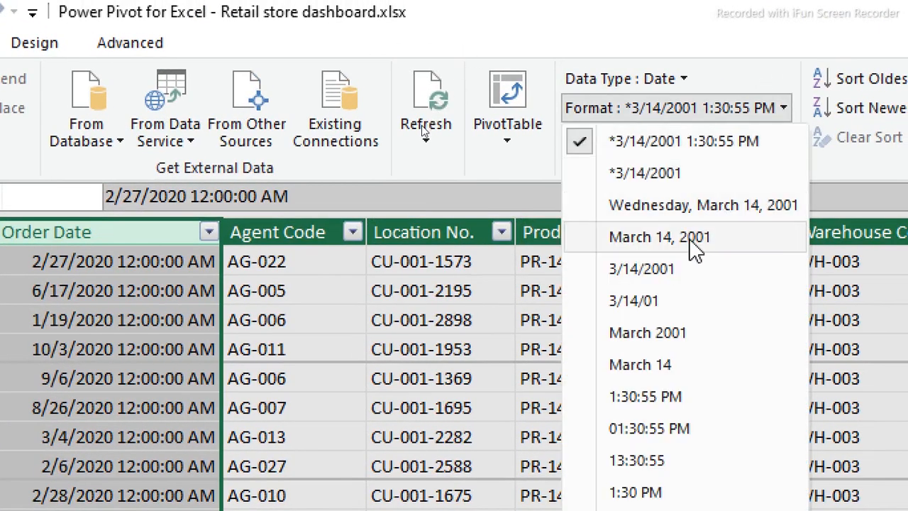
pyautogui.click(673, 271)
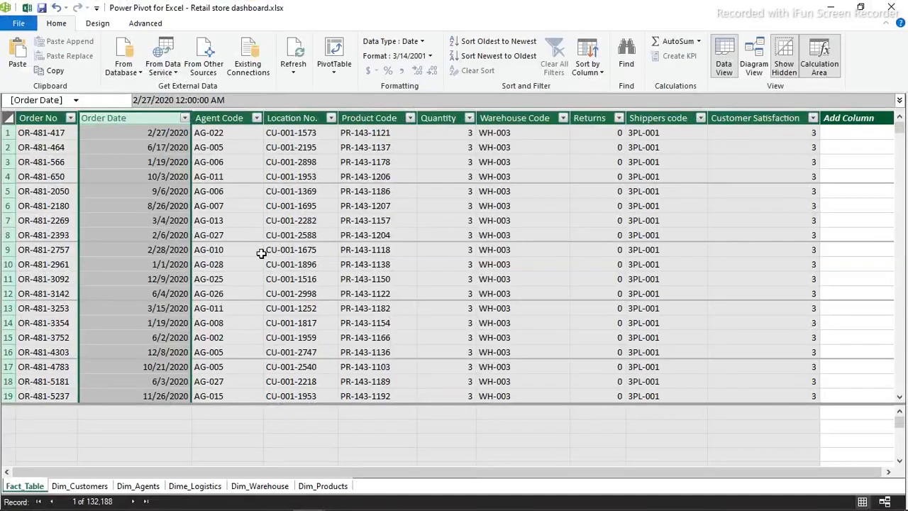
# Step: Look through the Dim_Customers, Dim_Agents, Dime_Logistics, Dim_Warehouse and Dim_Products tables in the Data Model
pyautogui.click(82, 486)
pyautogui.click(138, 487)
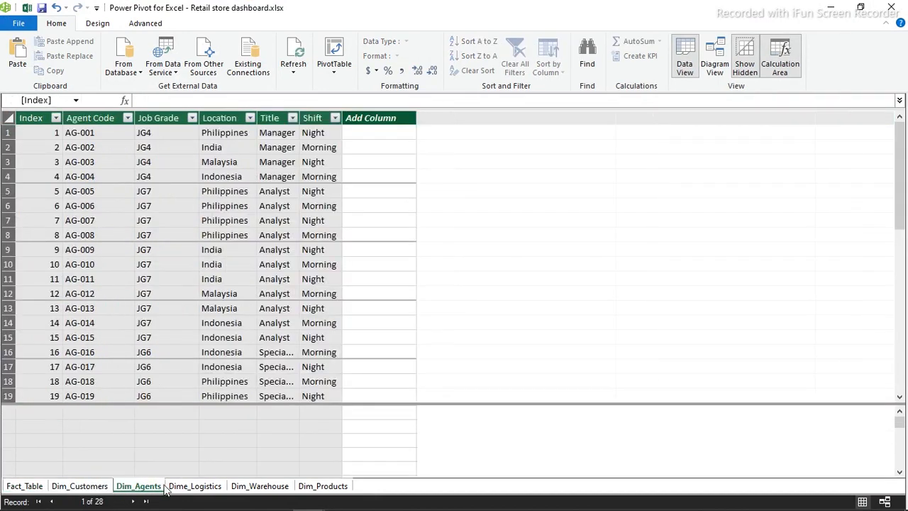
pyautogui.click(207, 487)
pyautogui.click(240, 490)
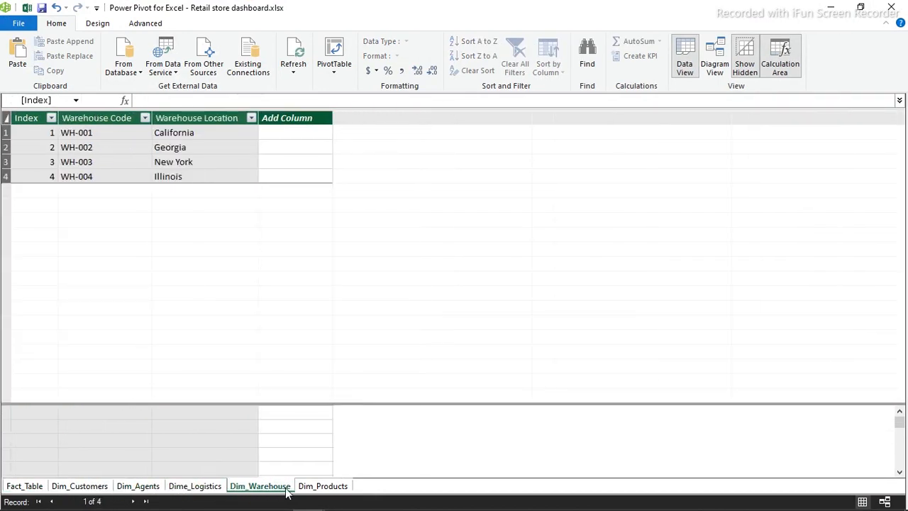
pyautogui.click(309, 491)
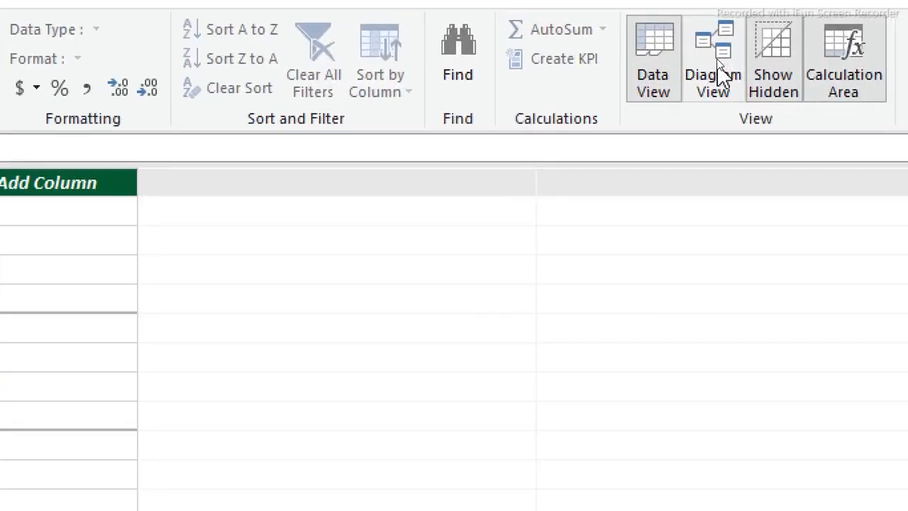
# Step: Show the Data Model as a diagram and place Dim_Agents and Dime_Logistics in a column beside a repositioned Fact_Table
pyautogui.click(717, 62)
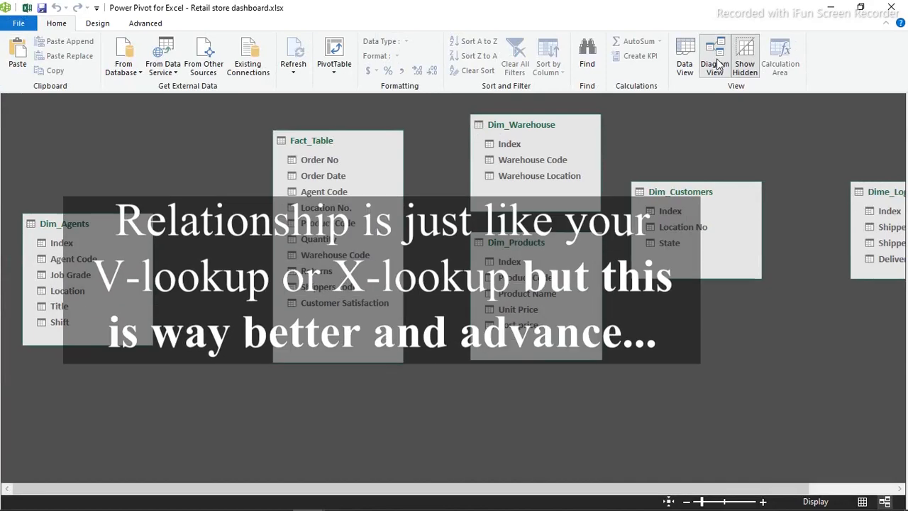
pyautogui.moveTo(296, 503)
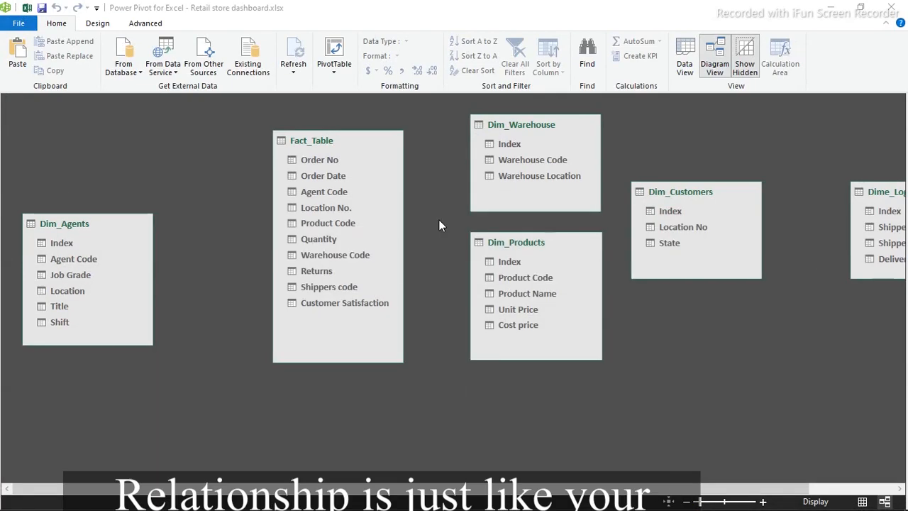
pyautogui.click(328, 147)
pyautogui.moveTo(329, 145); pyautogui.dragTo(310, 135)
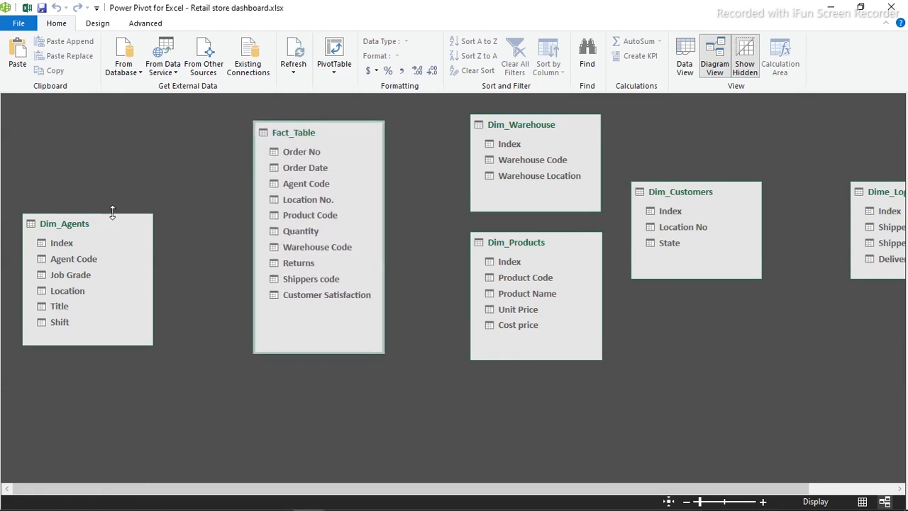
pyautogui.moveTo(106, 227); pyautogui.dragTo(110, 140)
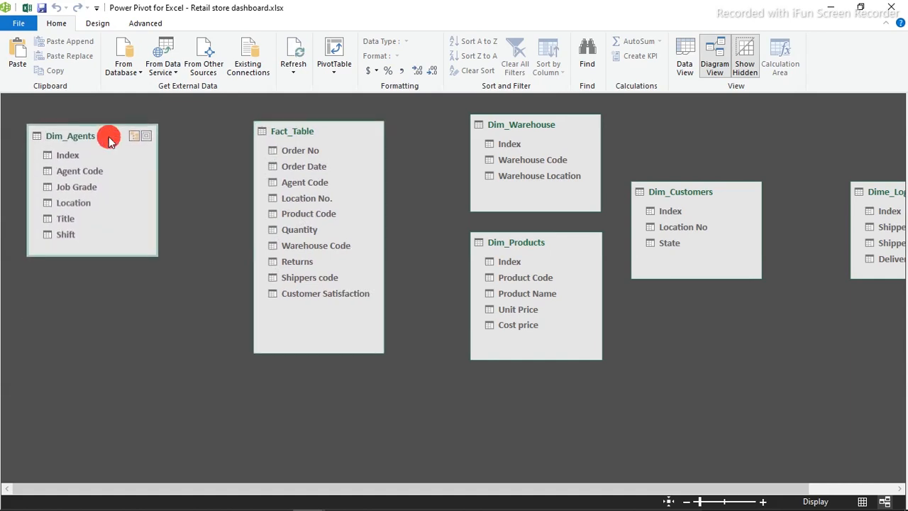
pyautogui.moveTo(887, 196); pyautogui.dragTo(53, 301)
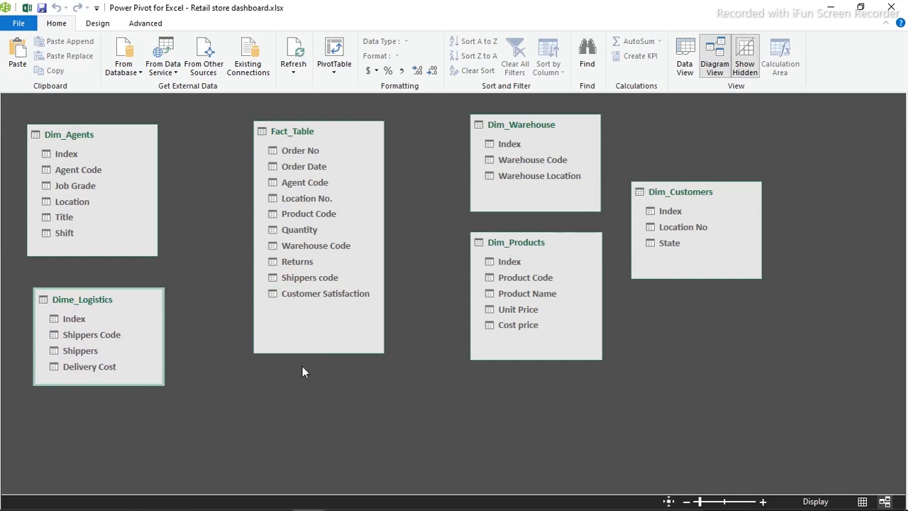
# Step: Shorten the Fact_Table box to fit its fields and move Dim_Customers directly beneath it
pyautogui.click(326, 340)
pyautogui.moveTo(319, 352); pyautogui.dragTo(320, 312)
pyautogui.moveTo(682, 197); pyautogui.dragTo(312, 363)
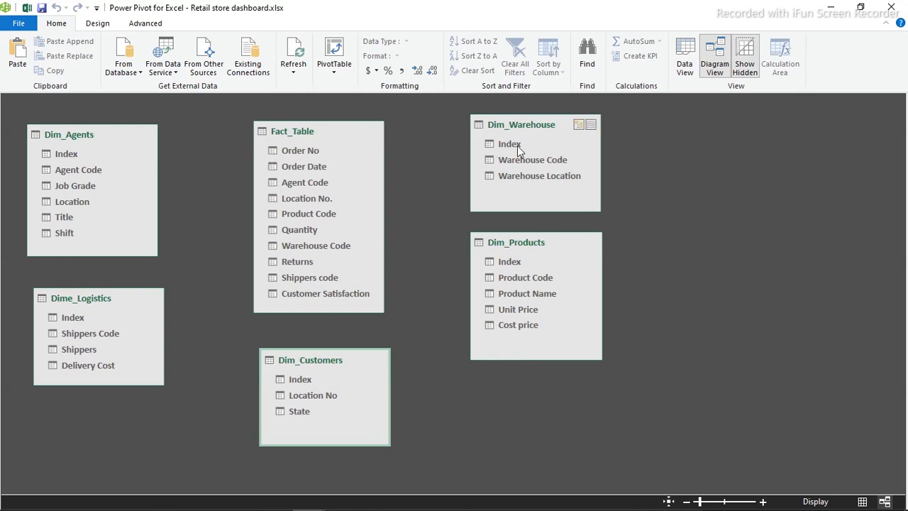
# Step: Switch back to the Retail store dashboard.xlsx workbook in Excel and select the product name High-heeled Shoe Size - 38
pyautogui.moveTo(333, 505)
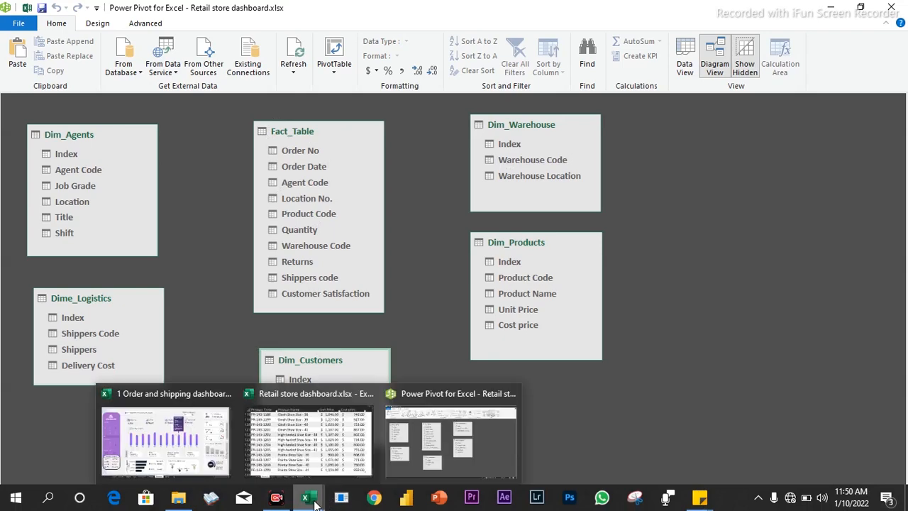
pyautogui.click(316, 454)
pyautogui.click(329, 213)
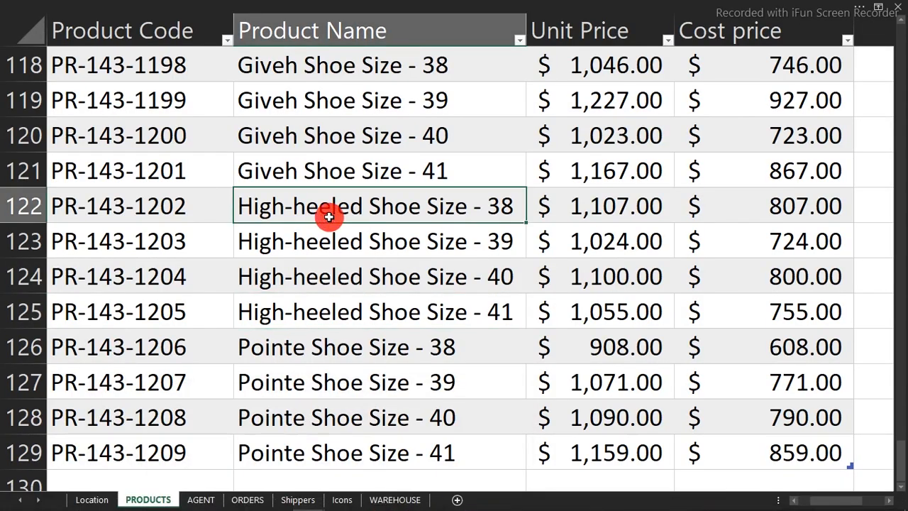
# Step: Examine the index and code columns on the PRODUCTS, AGENT, Location and ORDERS sheets as candidates for linking the tables
pyautogui.click(127, 21)
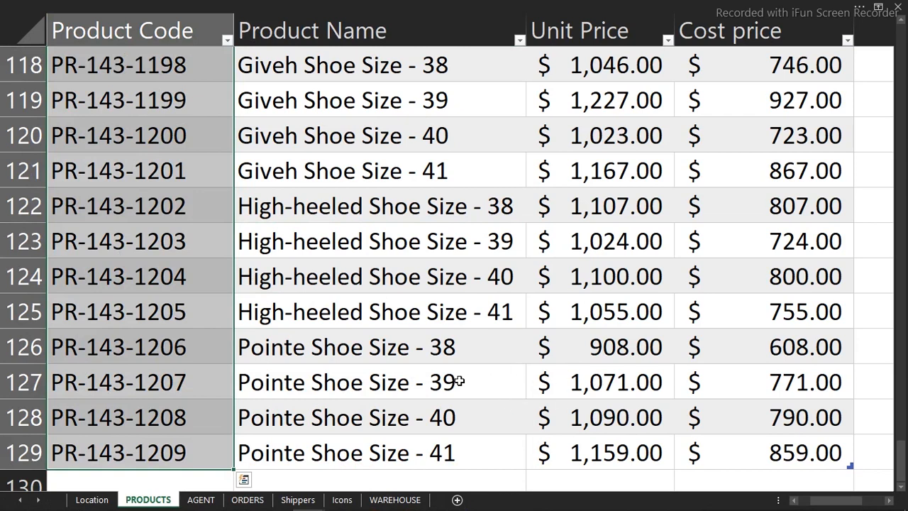
pyautogui.hotkey('ctrl', 'Home')
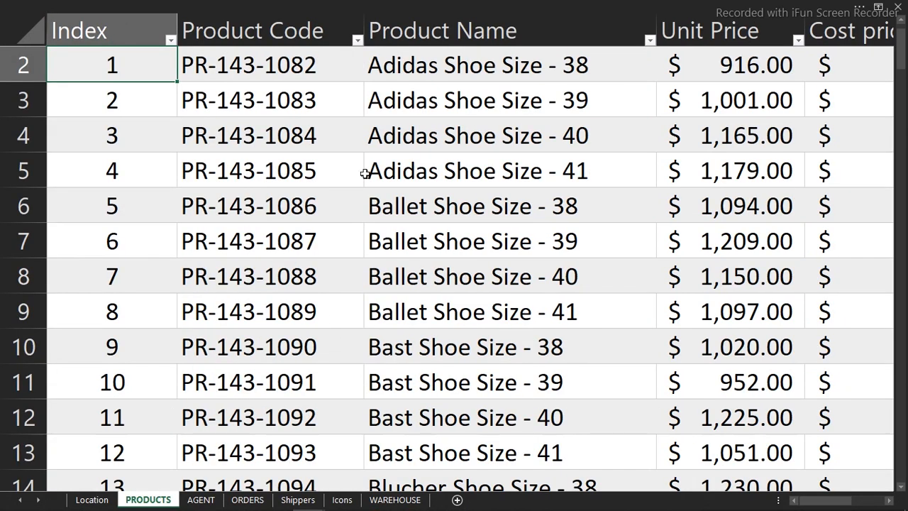
pyautogui.click(146, 121)
pyautogui.click(132, 205)
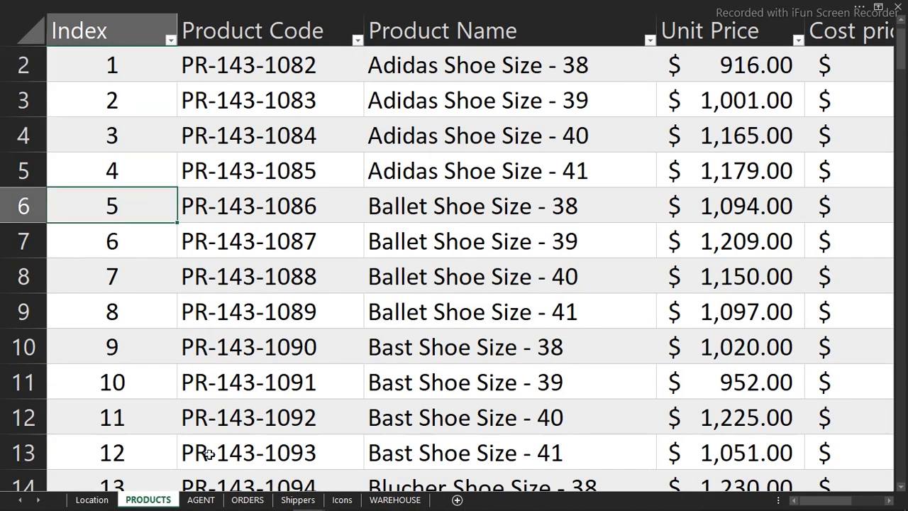
pyautogui.click(200, 499)
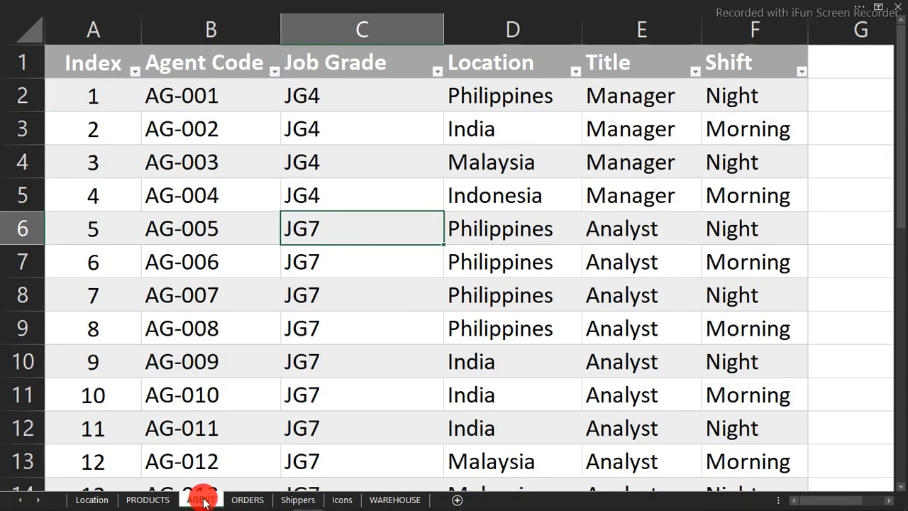
pyautogui.click(255, 502)
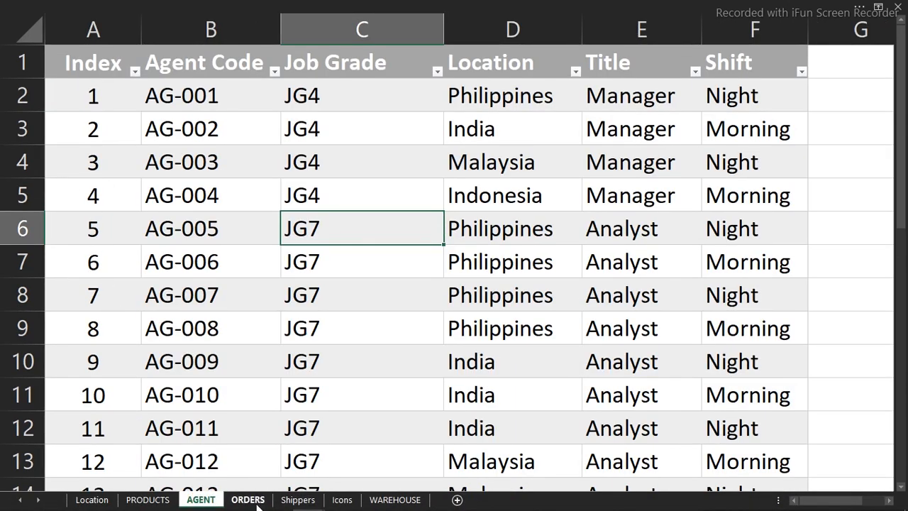
pyautogui.click(90, 500)
pyautogui.click(102, 347)
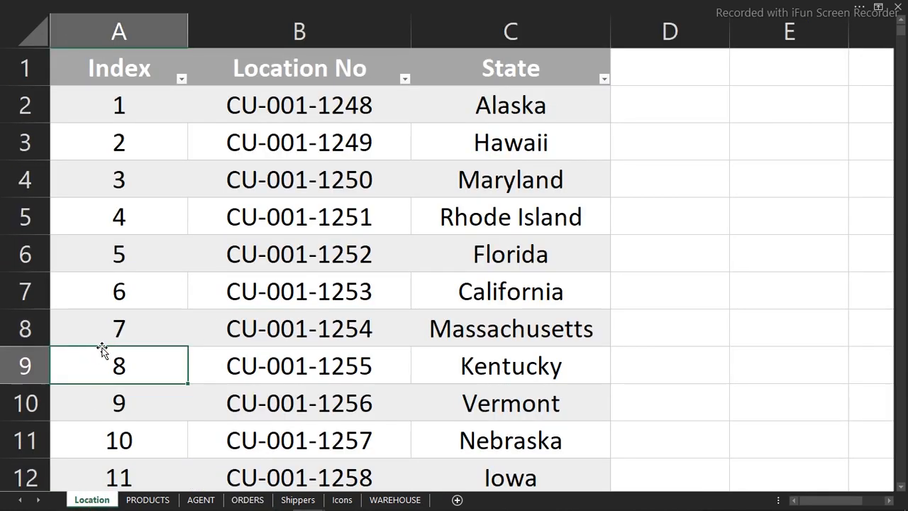
pyautogui.click(256, 117)
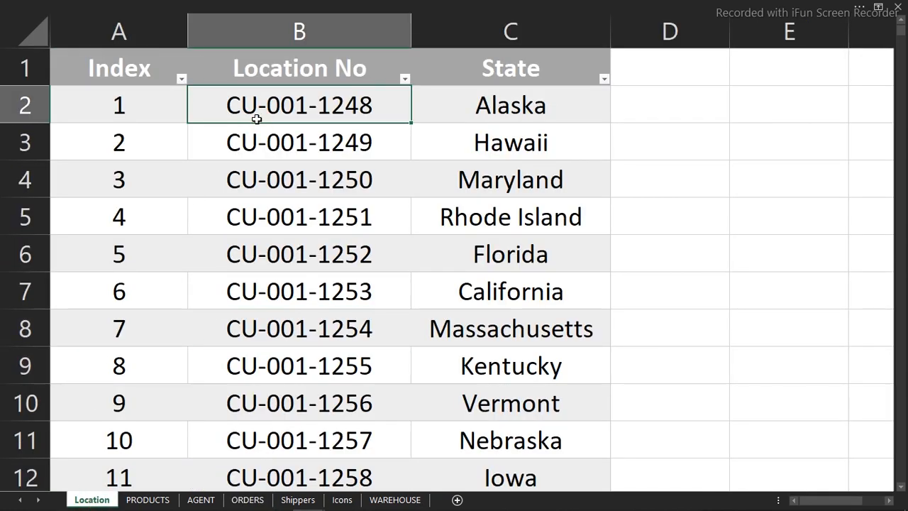
pyautogui.click(247, 500)
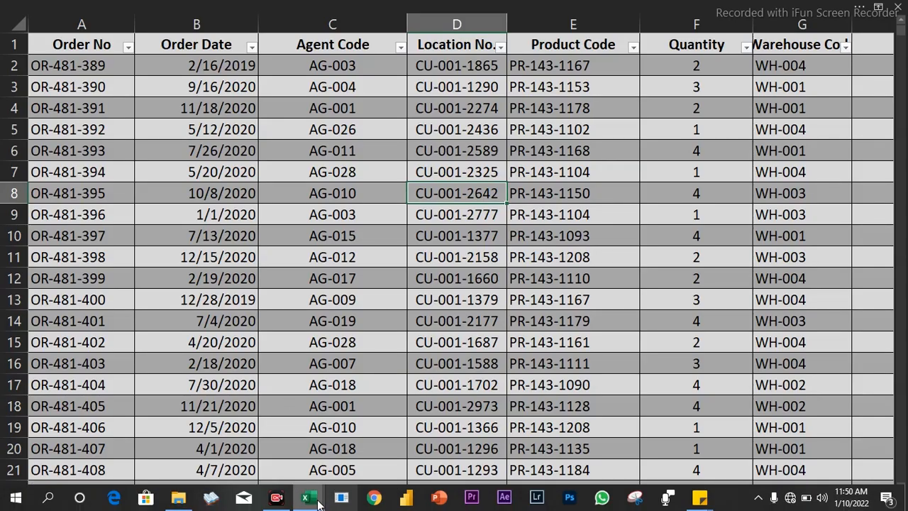
# Step: Switch to the Power Pivot diagram and relate Dim_Warehouse to Fact_Table by Warehouse Code and Dim_Products by Product Code
pyautogui.moveTo(305, 498)
pyautogui.click(434, 437)
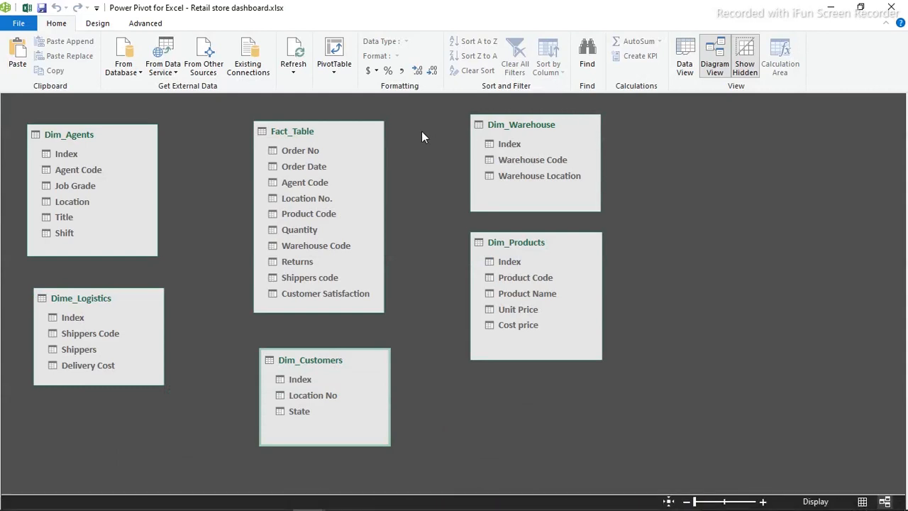
pyautogui.click(510, 160)
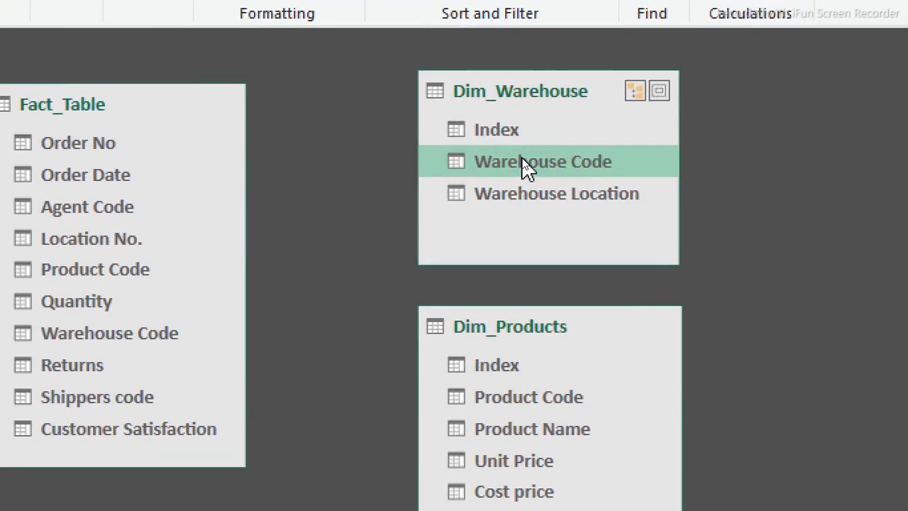
pyautogui.moveTo(520, 161); pyautogui.dragTo(164, 331)
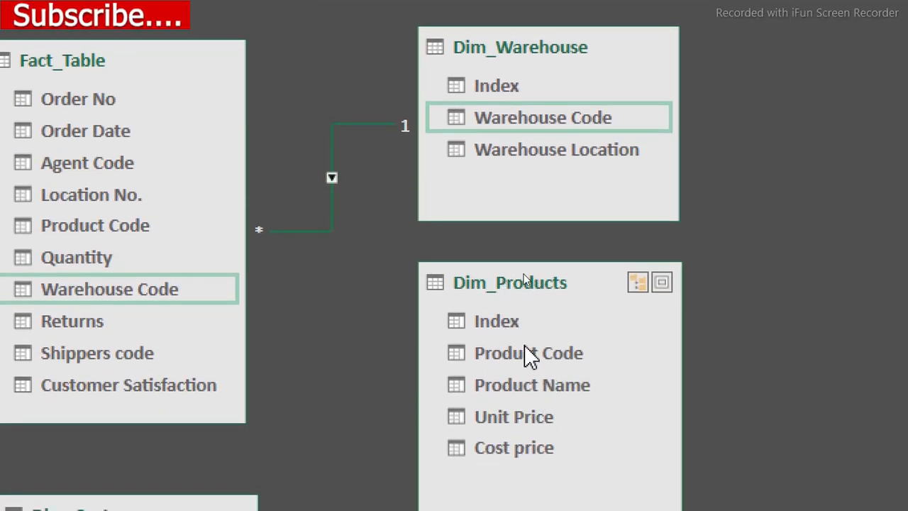
pyautogui.click(522, 351)
pyautogui.moveTo(520, 350)
pyautogui.mouseDown()
pyautogui.moveTo(470, 345)
pyautogui.moveTo(148, 244)
pyautogui.moveTo(142, 228)
pyautogui.moveTo(146, 240)
pyautogui.mouseUp()
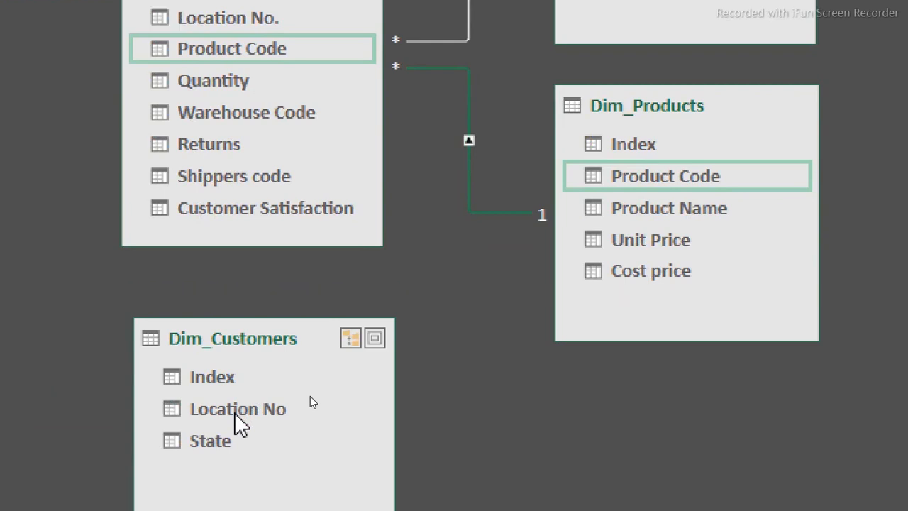
# Step: Relate Dim_Customers to Fact_Table by Location No and Dim_Agents to Fact_Table by Agent Code
pyautogui.click(235, 414)
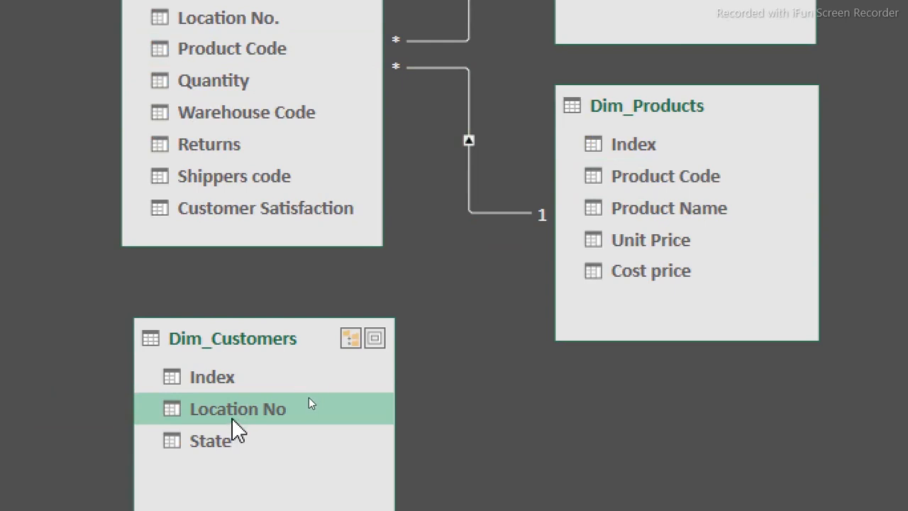
pyautogui.moveTo(231, 417); pyautogui.dragTo(229, 66)
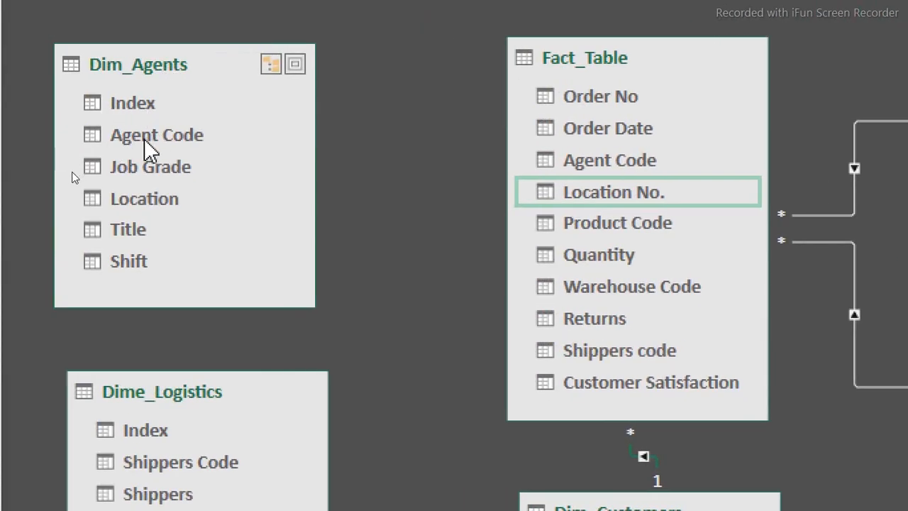
pyautogui.click(23, 109)
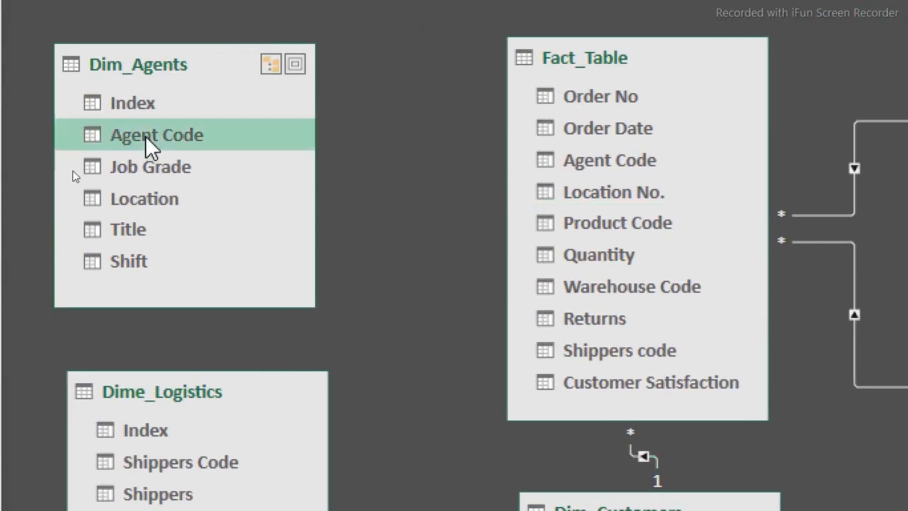
pyautogui.moveTo(145, 136); pyautogui.dragTo(617, 158)
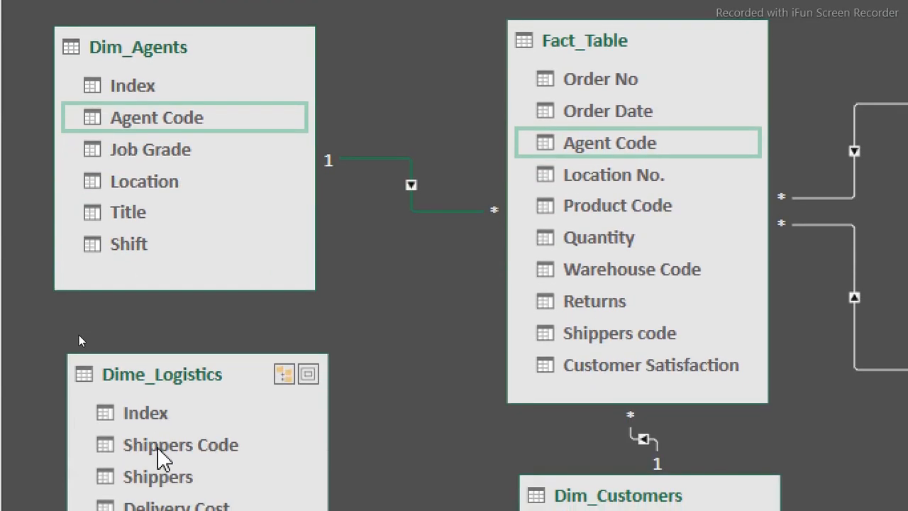
# Step: Relate Dime_Logistics' Shippers Code to Fact_Table, and edit the relationship to use Fact_Table's Shippers code column instead of Product Code
pyautogui.click(157, 446)
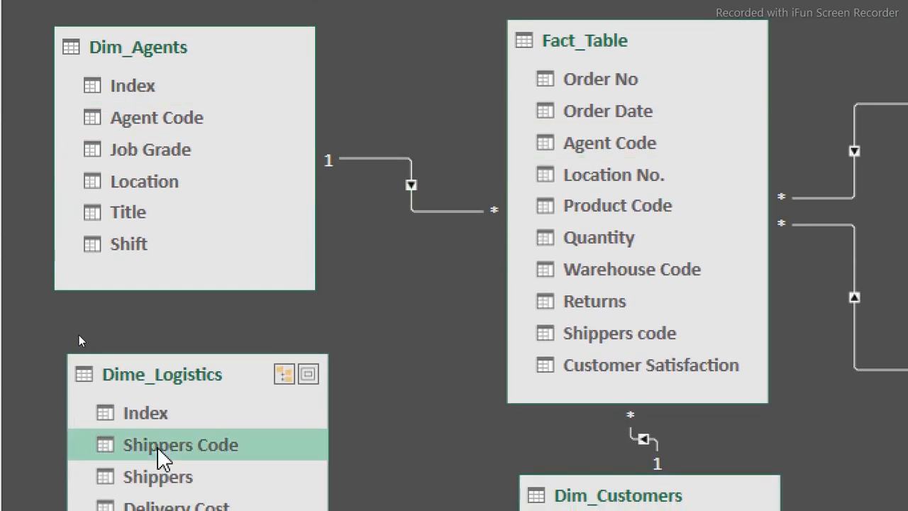
pyautogui.moveTo(199, 402); pyautogui.dragTo(619, 165)
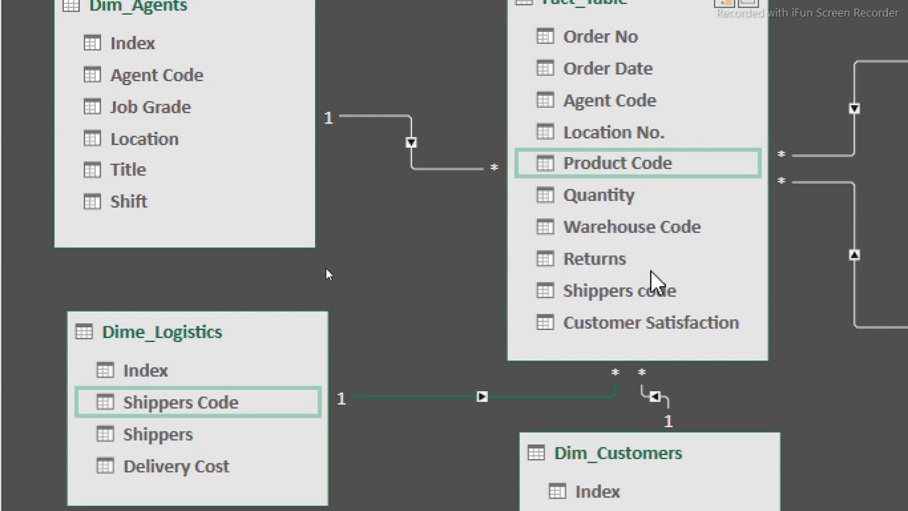
pyautogui.click(624, 291)
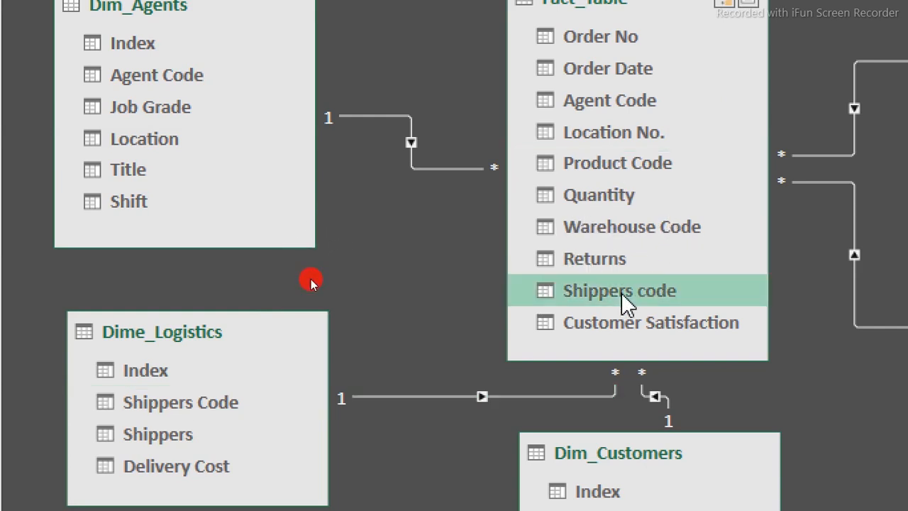
pyautogui.rightClick(479, 398)
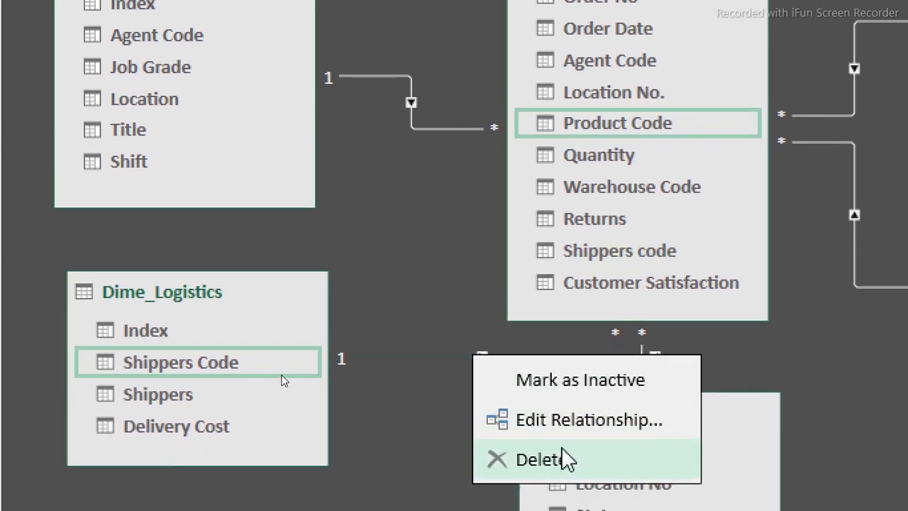
pyautogui.click(578, 424)
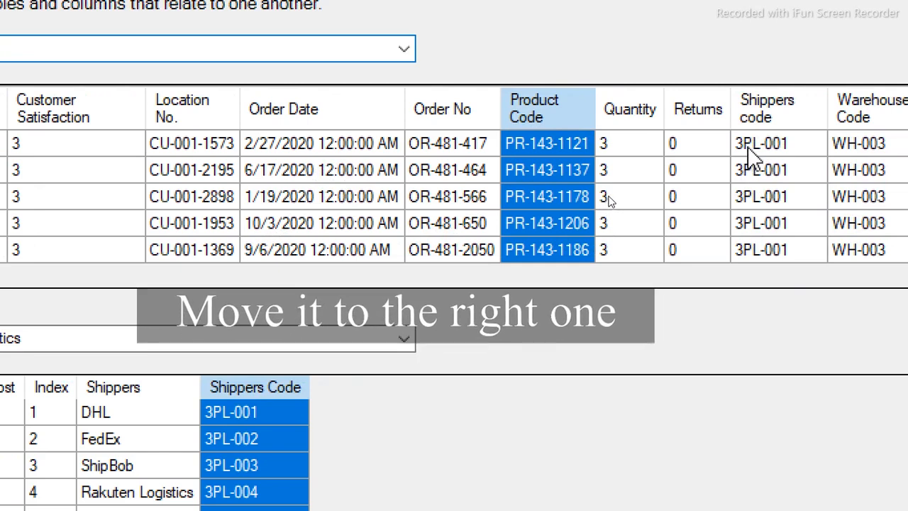
pyautogui.click(773, 119)
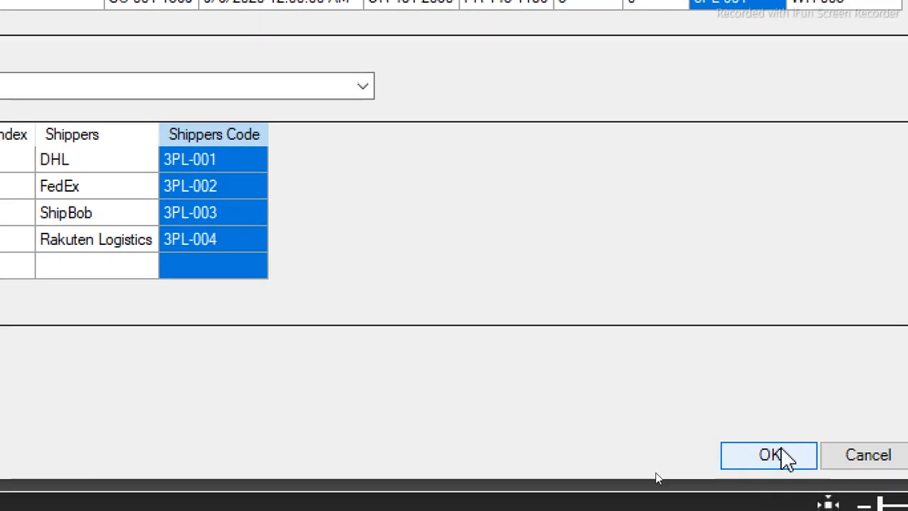
pyautogui.click(789, 448)
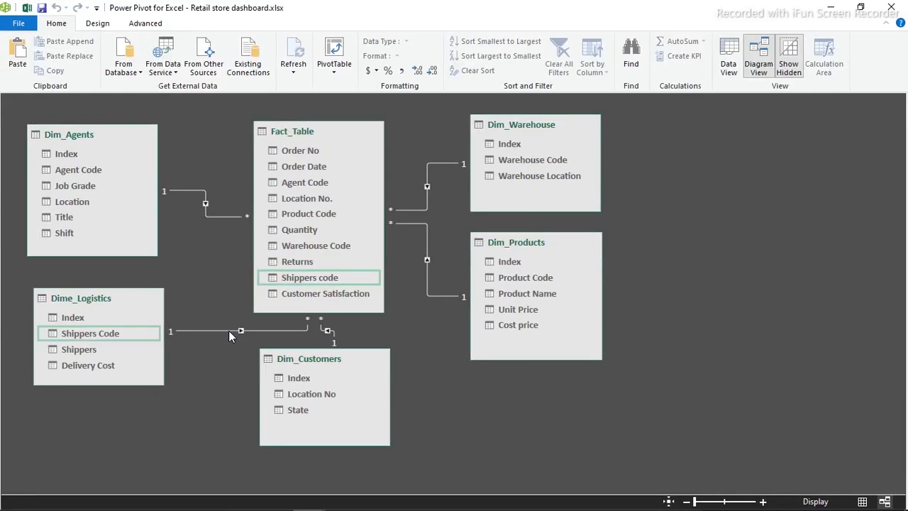
# Step: Show Fact_Table as data rows and enlarge its calculation area, selecting an empty measure cell beneath Warehouse Code
pyautogui.click(729, 68)
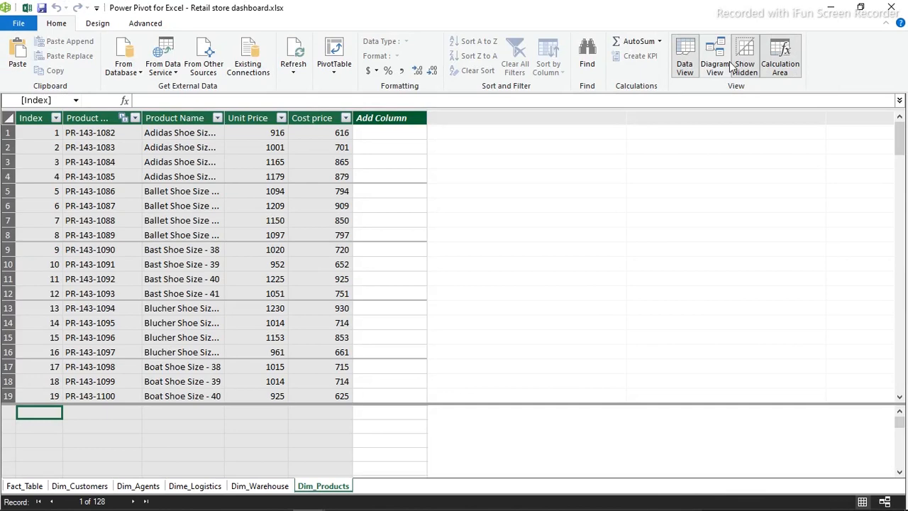
pyautogui.click(24, 486)
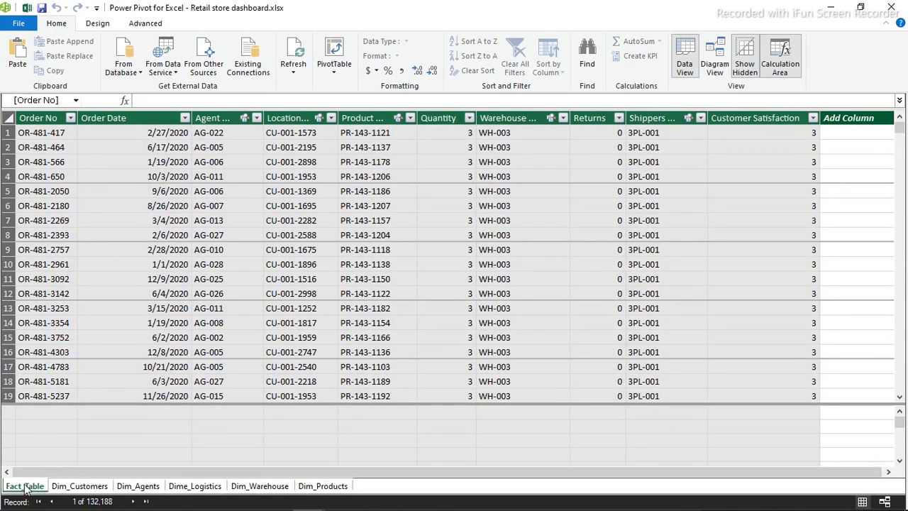
pyautogui.moveTo(243, 403); pyautogui.dragTo(247, 353)
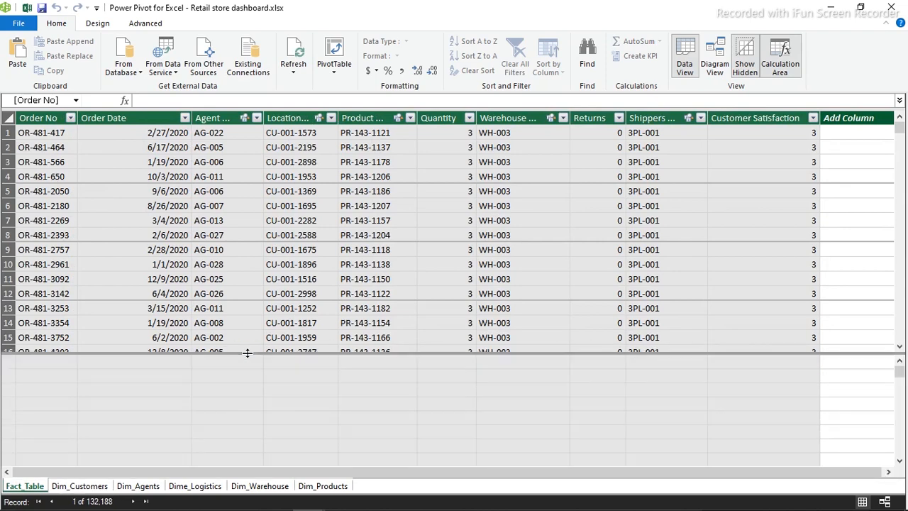
pyautogui.click(352, 394)
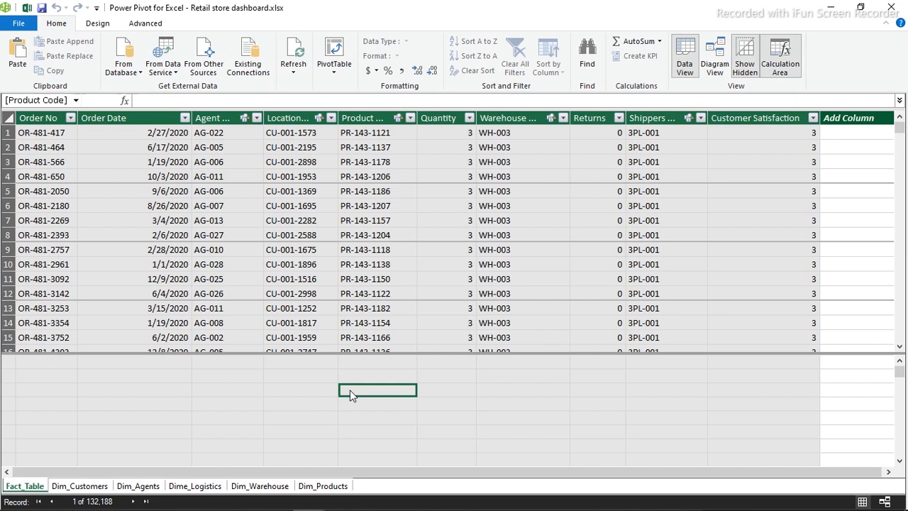
pyautogui.click(500, 374)
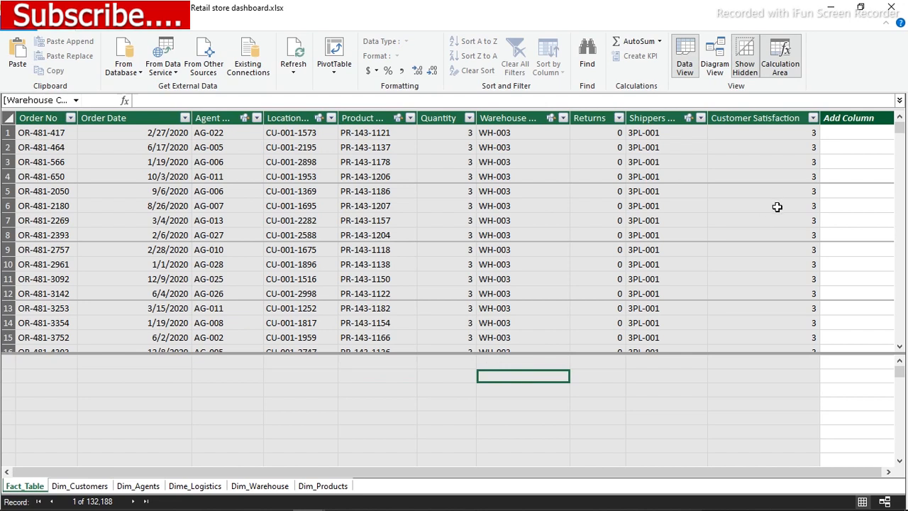
# Step: Look over Fact_Table's Product Code, Quantity, Warehouse Code, Returns, Shippers code and Customer Satisfaction columns and the empty calculation area below
pyautogui.click(696, 185)
pyautogui.click(510, 159)
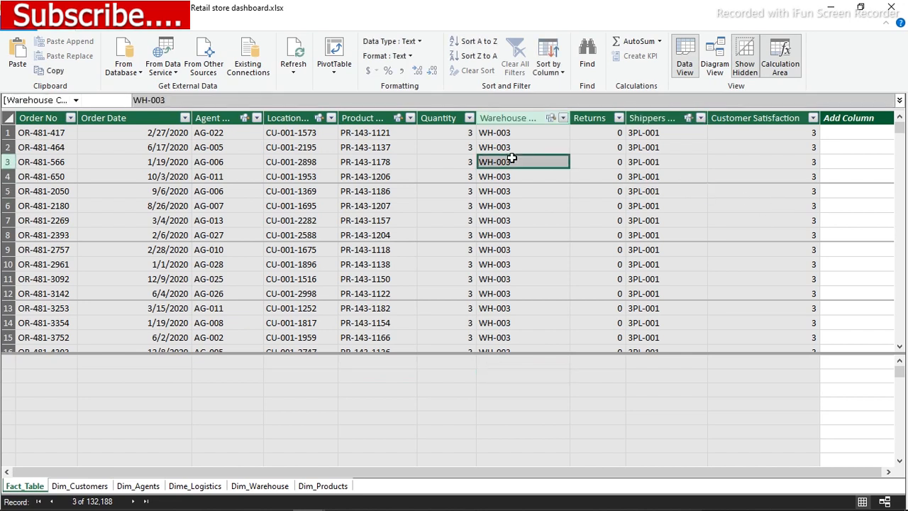
pyautogui.click(430, 181)
pyautogui.click(356, 202)
pyautogui.click(591, 184)
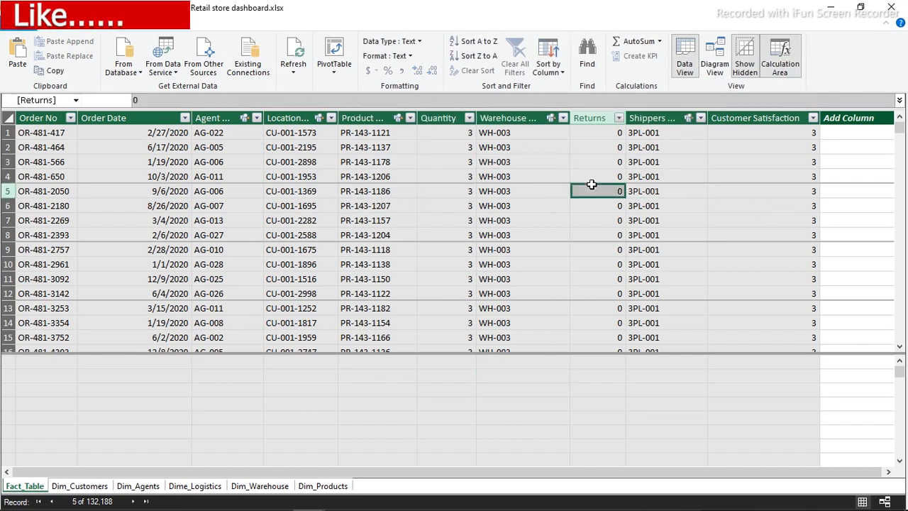
pyautogui.click(662, 181)
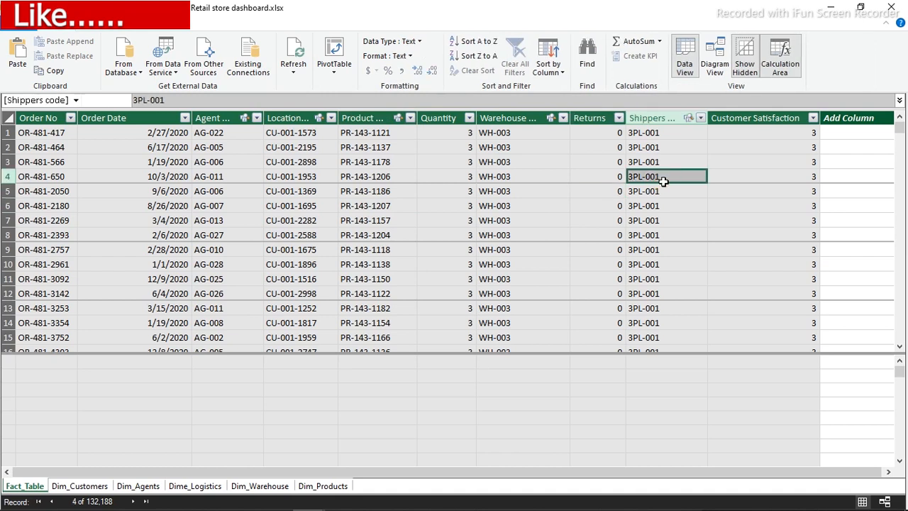
pyautogui.click(727, 183)
pyautogui.click(658, 172)
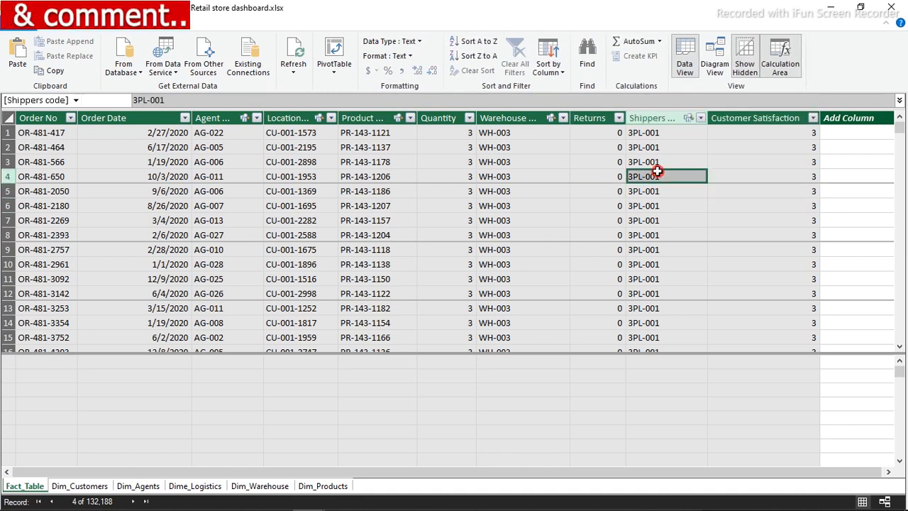
pyautogui.click(541, 162)
pyautogui.click(451, 133)
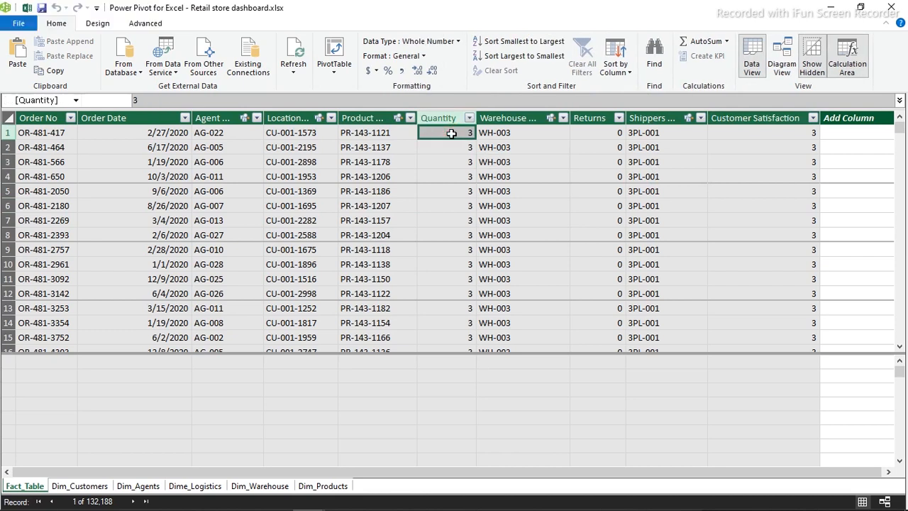
pyautogui.click(497, 390)
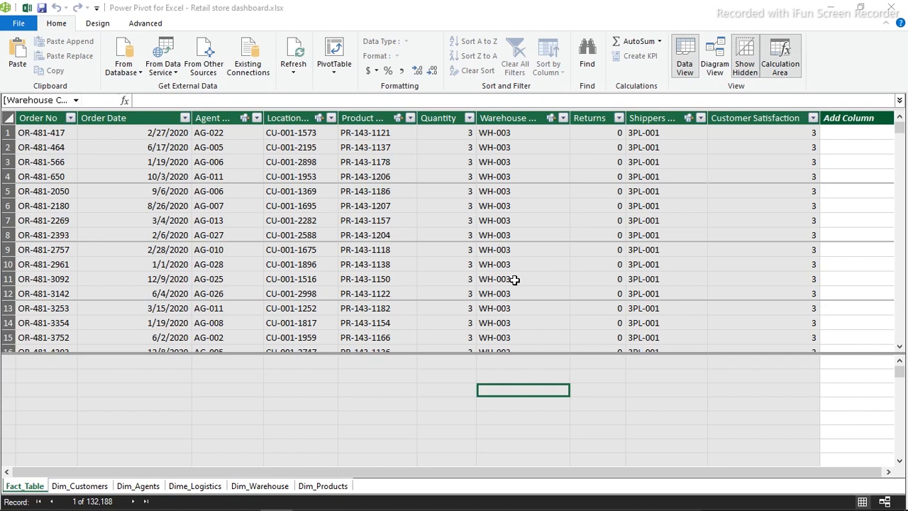
pyautogui.click(531, 376)
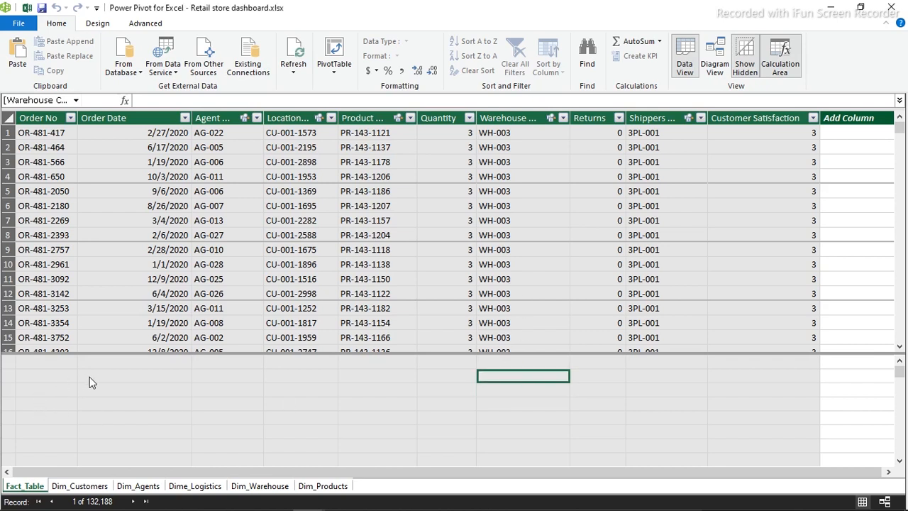
pyautogui.click(122, 382)
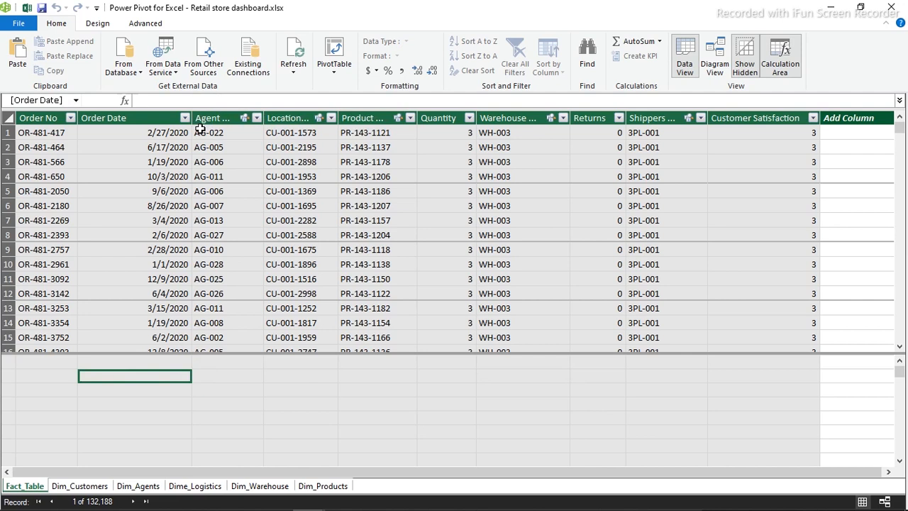
pyautogui.write('S')
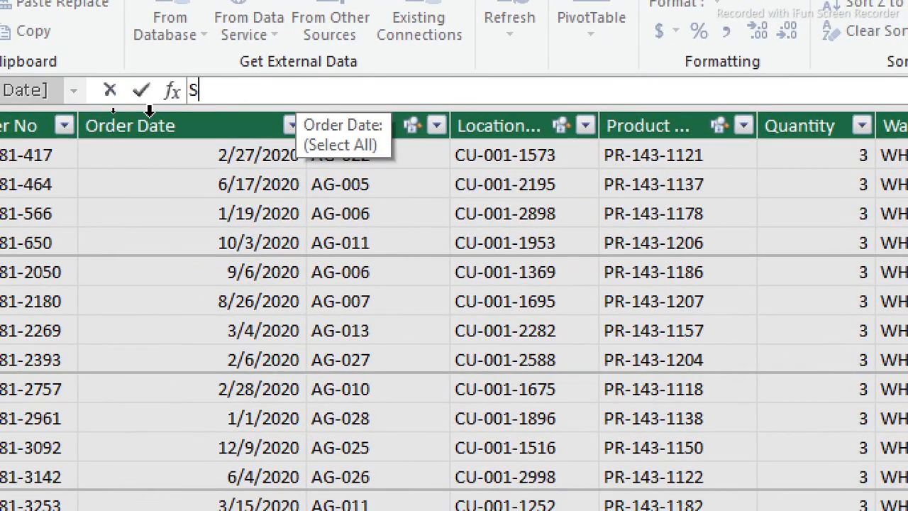
pyautogui.write('ales')
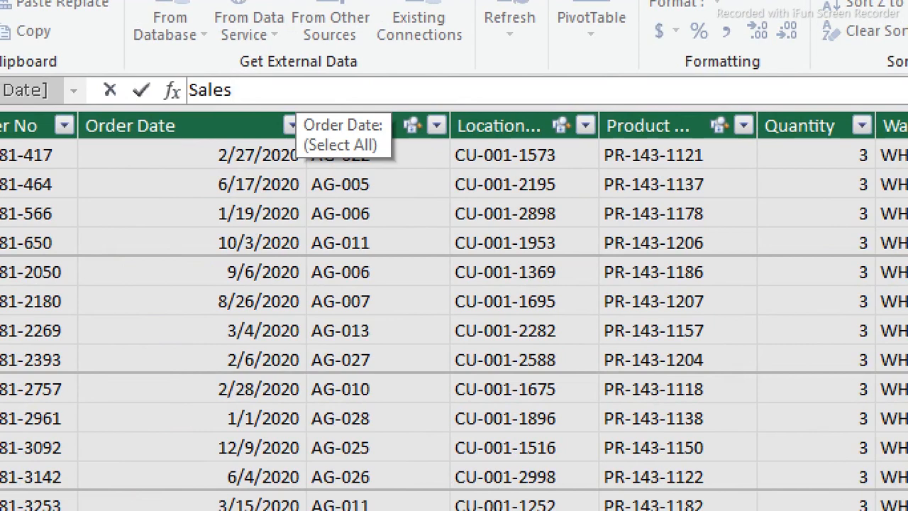
pyautogui.write('=')
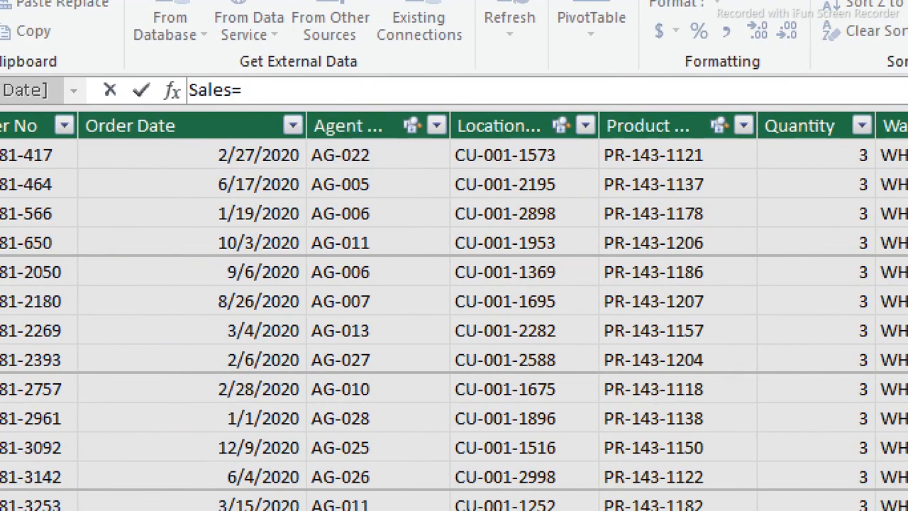
pyautogui.write('dfjh')
pyautogui.press('BackSpace')
pyautogui.press('BackSpace')
pyautogui.press('BackSpace')
pyautogui.press('BackSpace')
pyautogui.press('BackSpace')
pyautogui.write(':=')
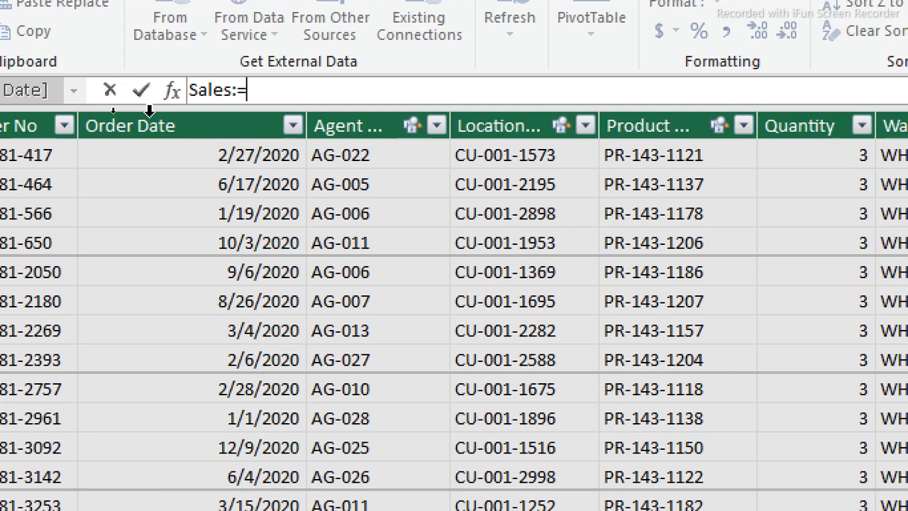
pyautogui.moveTo(265, 89); pyautogui.dragTo(184, 90)
pyautogui.press('Delete')
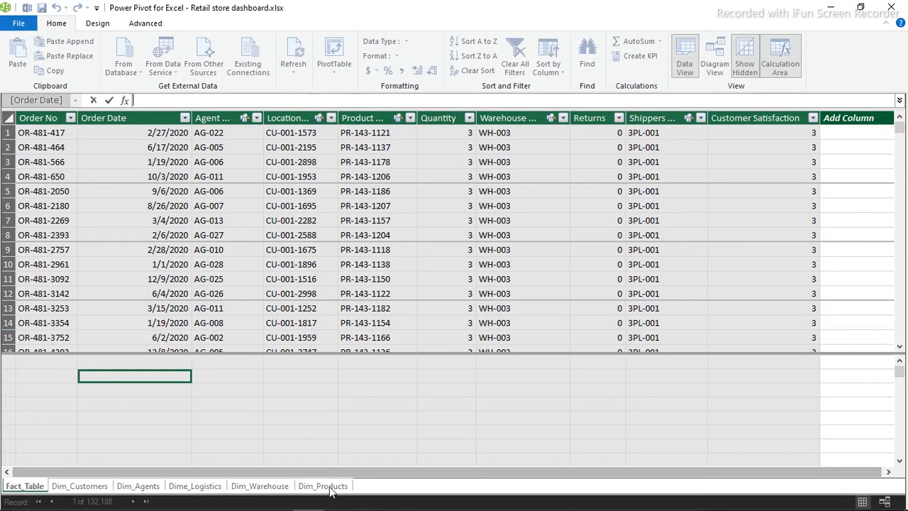
pyautogui.click(324, 422)
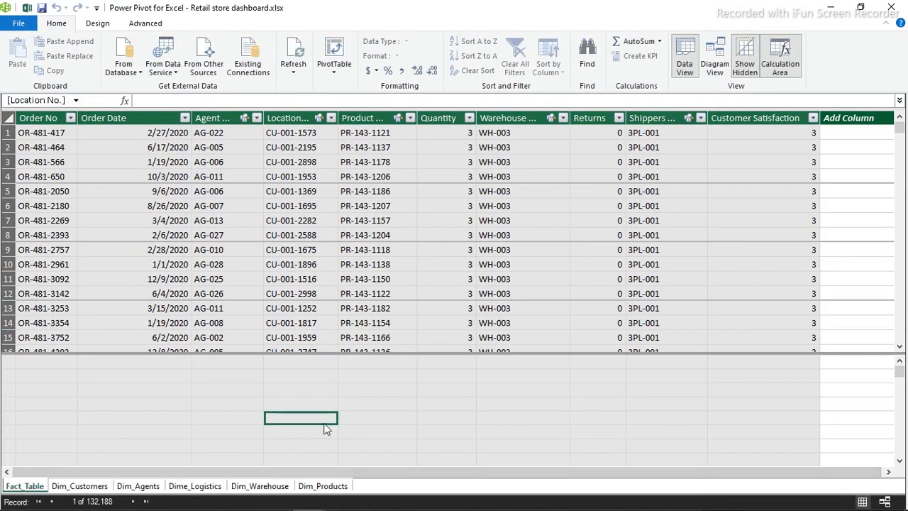
# Step: Check the Unit Price and Cost price columns in the Dim_Products table
pyautogui.click(327, 487)
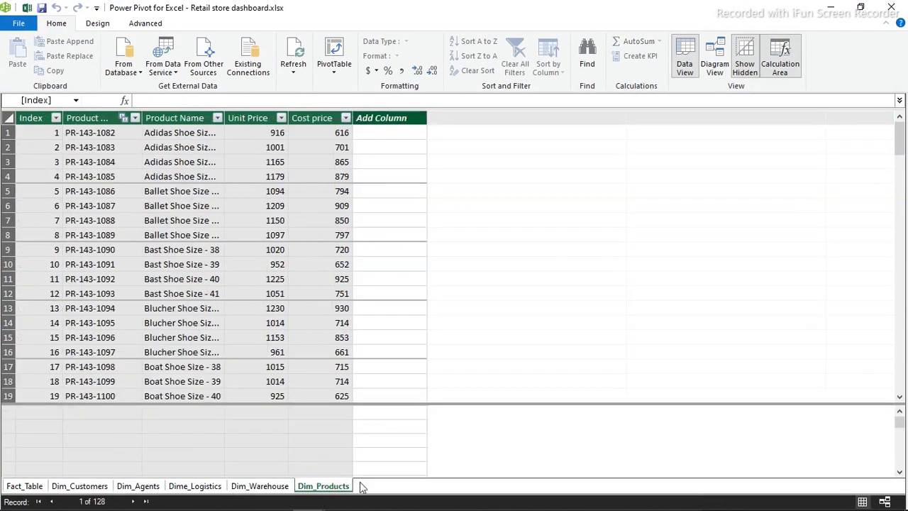
pyautogui.click(264, 130)
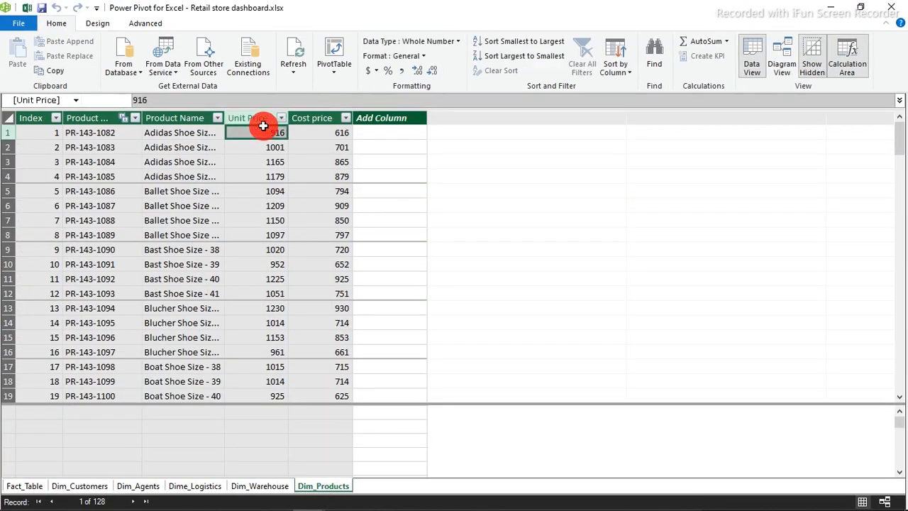
pyautogui.click(314, 130)
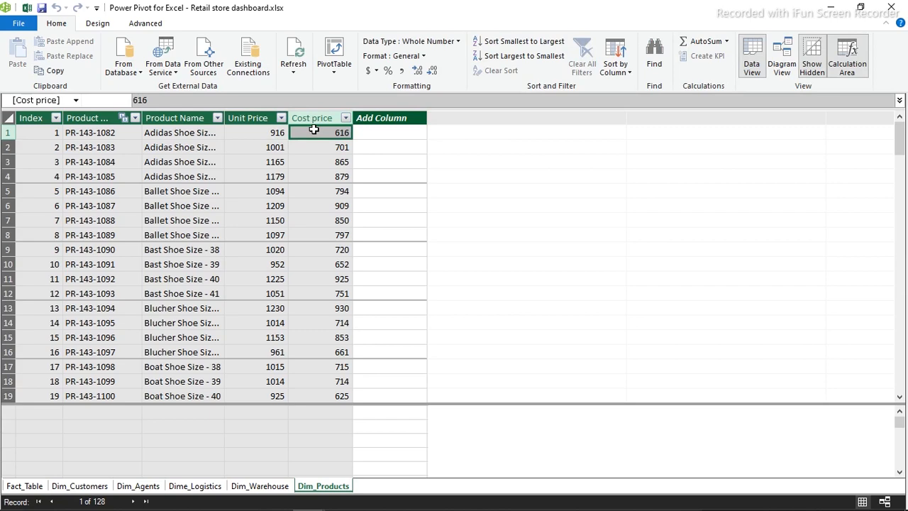
# Step: In Fact_Table's calculation area, start a measure beneath Order Date with Sales:=SUMX(Fact_Table, leaving the expression argument open
pyautogui.click(34, 486)
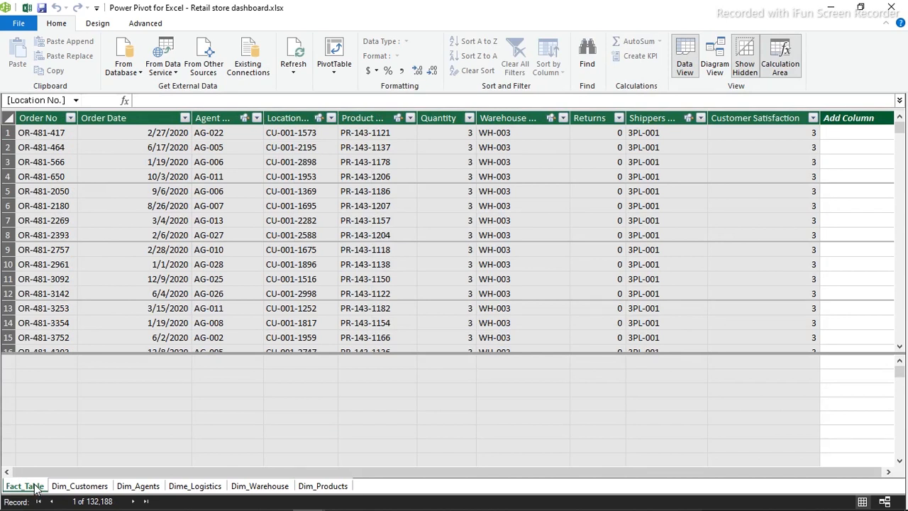
pyautogui.click(113, 376)
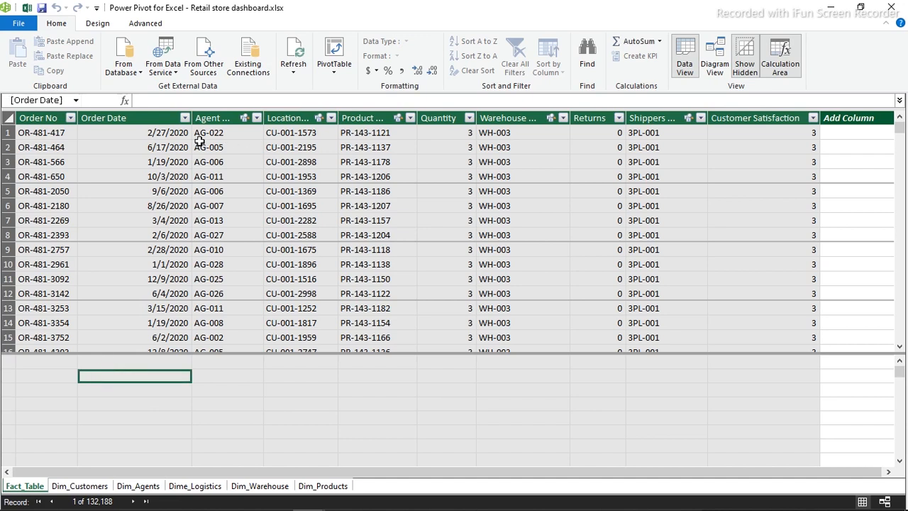
pyautogui.click(166, 101)
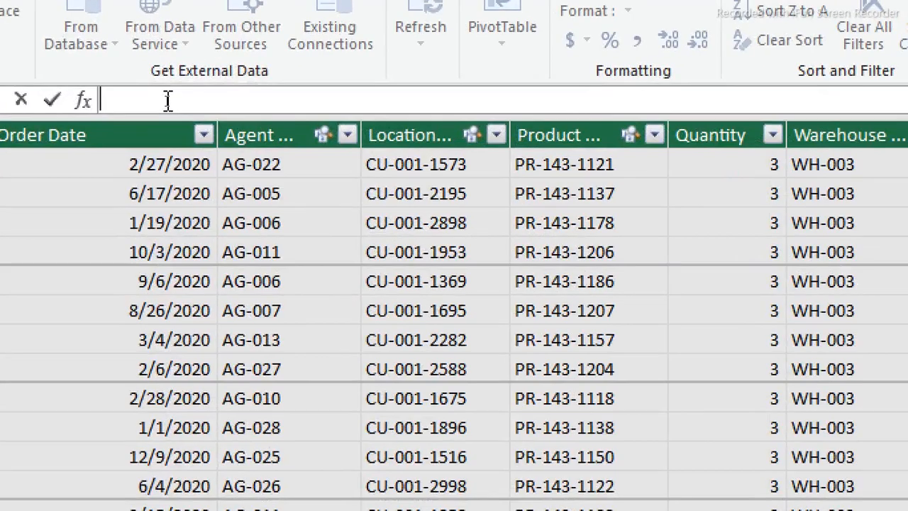
pyautogui.write('Sales:=')
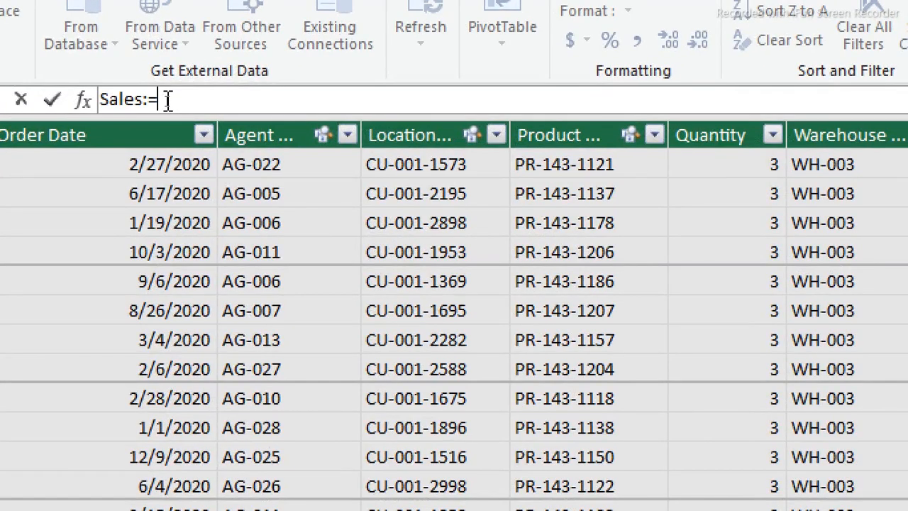
pyautogui.write('sumx')
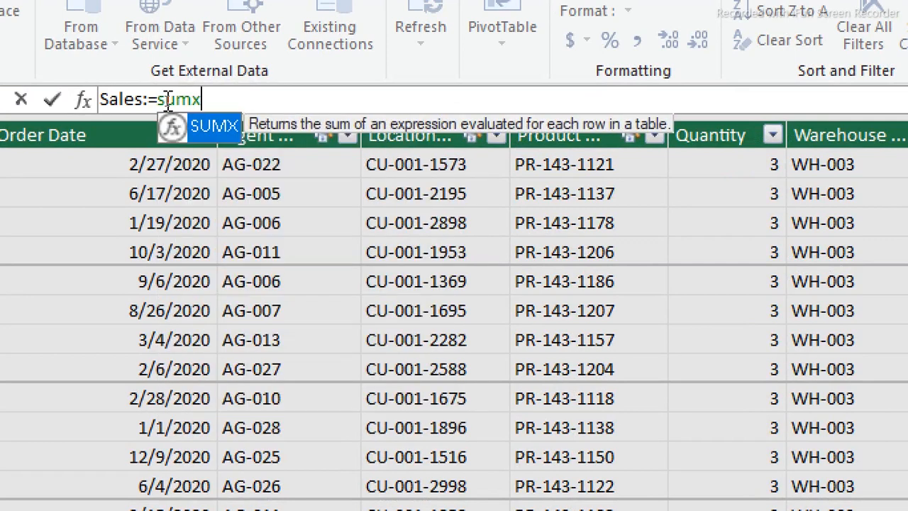
pyautogui.press('Tab')
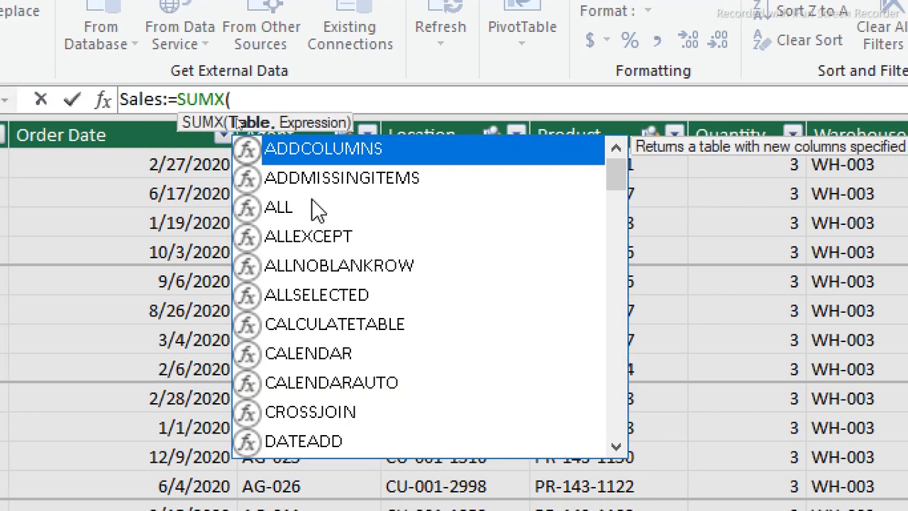
pyautogui.write('fac')
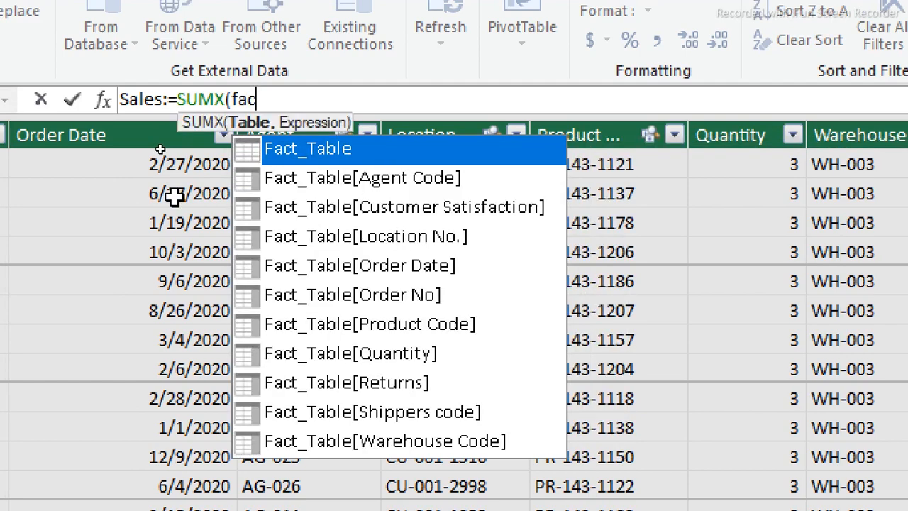
pyautogui.press('Tab')
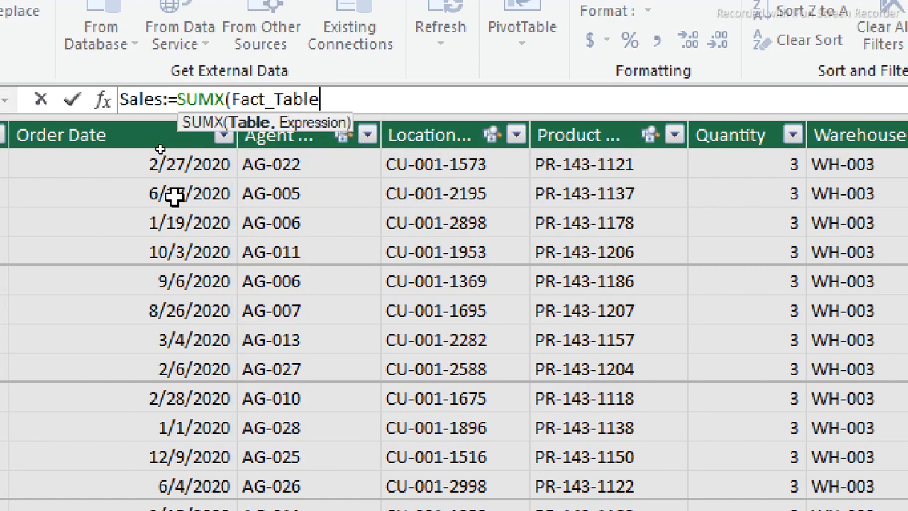
pyautogui.write('rela')
pyautogui.press('BackSpace')
pyautogui.press('BackSpace')
pyautogui.press('BackSpace')
pyautogui.press('BackSpace')
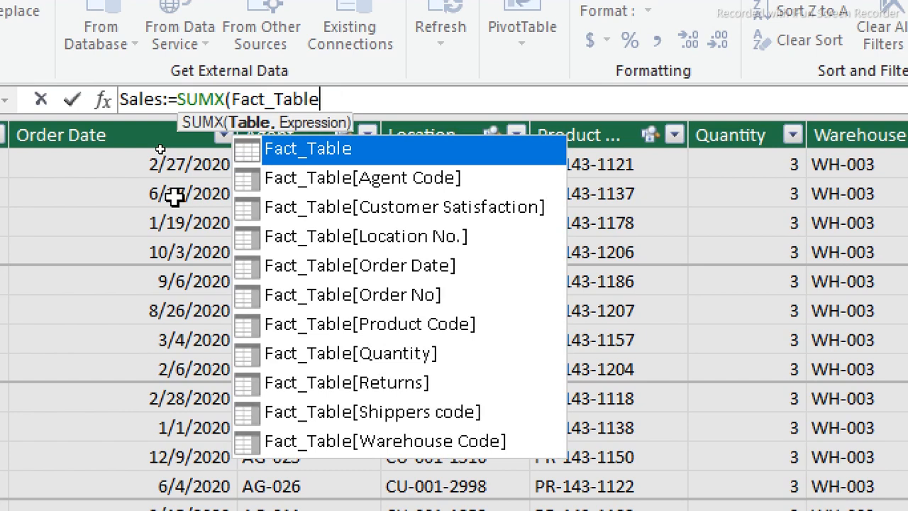
pyautogui.write(',')
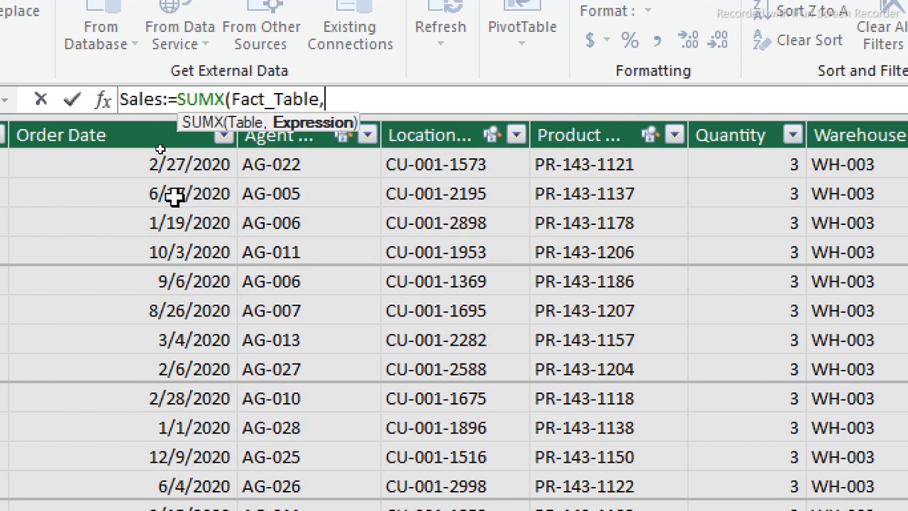
# Step: Add RELATED(Dim_Products[Unit Price]) as the expression of the Sales measure's SUMX formula
pyautogui.write('rel')
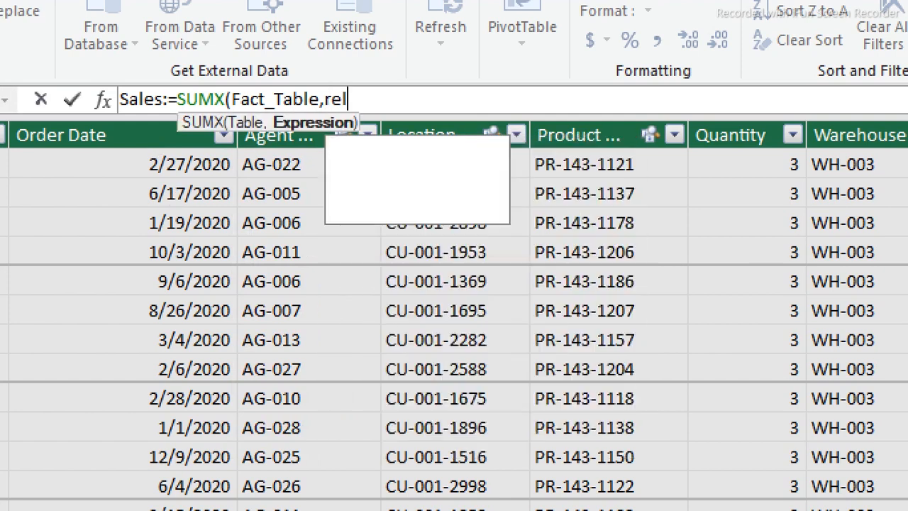
pyautogui.press('Tab')
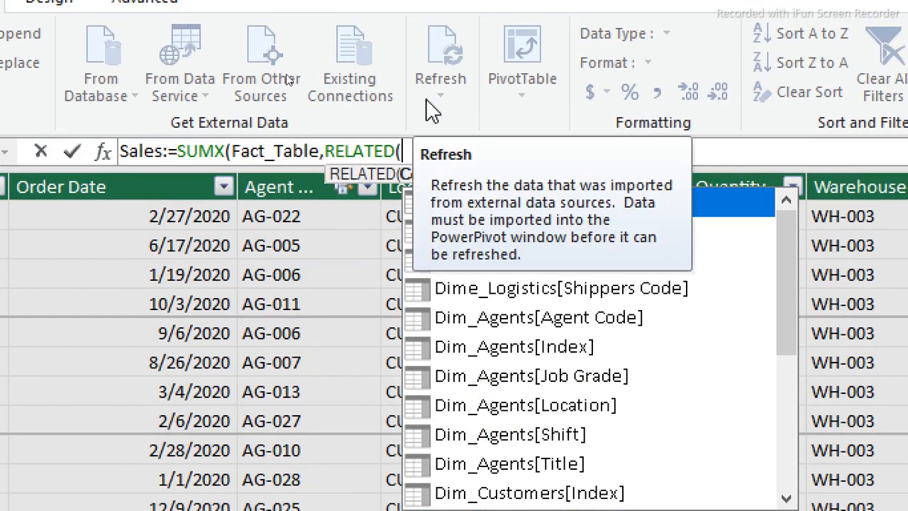
pyautogui.write('dim')
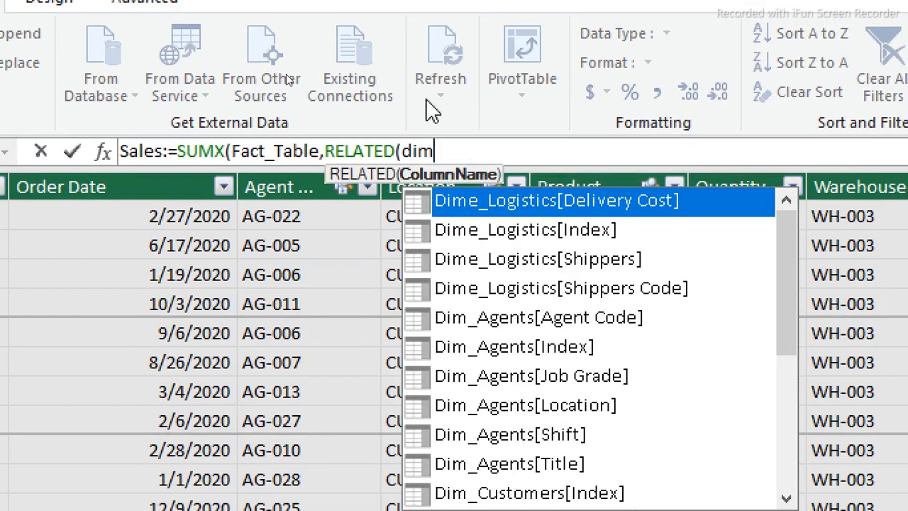
pyautogui.write('_p')
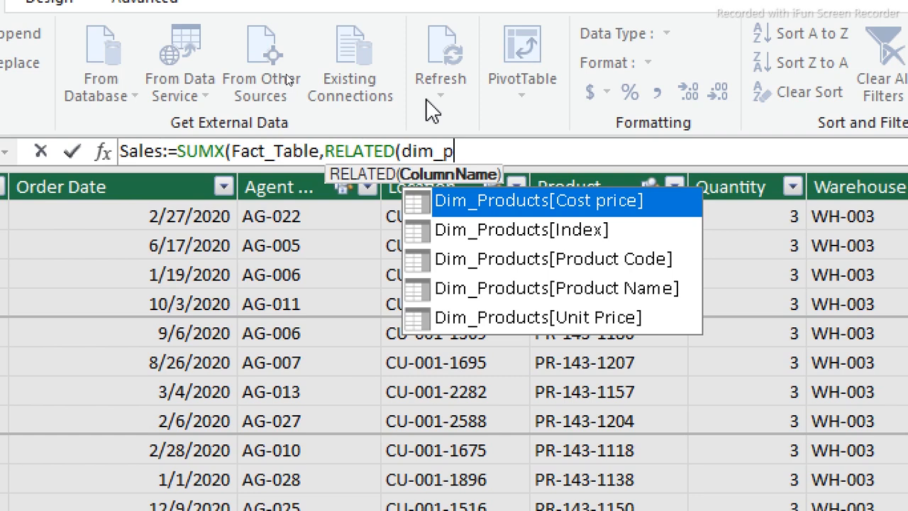
pyautogui.press('Down')
pyautogui.press('Down')
pyautogui.press('Down')
pyautogui.press('Down')
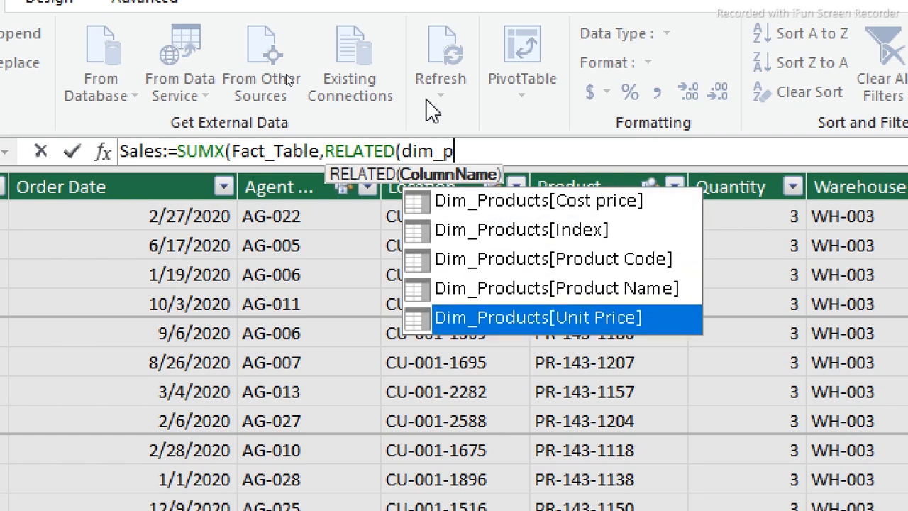
pyautogui.press('Tab')
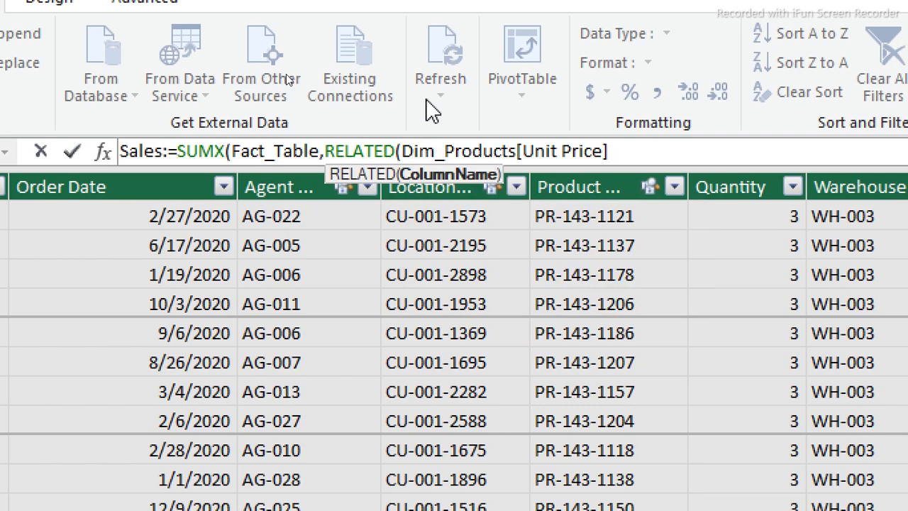
pyautogui.write(')')
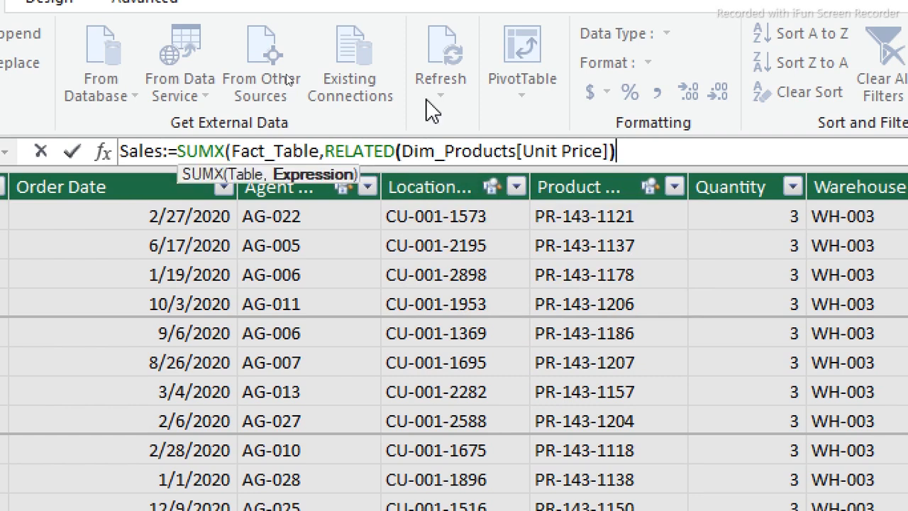
# Step: Multiply the related unit price by Fact_Table[Quantity], close the SUMX formula and commit the Sales measure
pyautogui.write('*')
pyautogui.write('q')
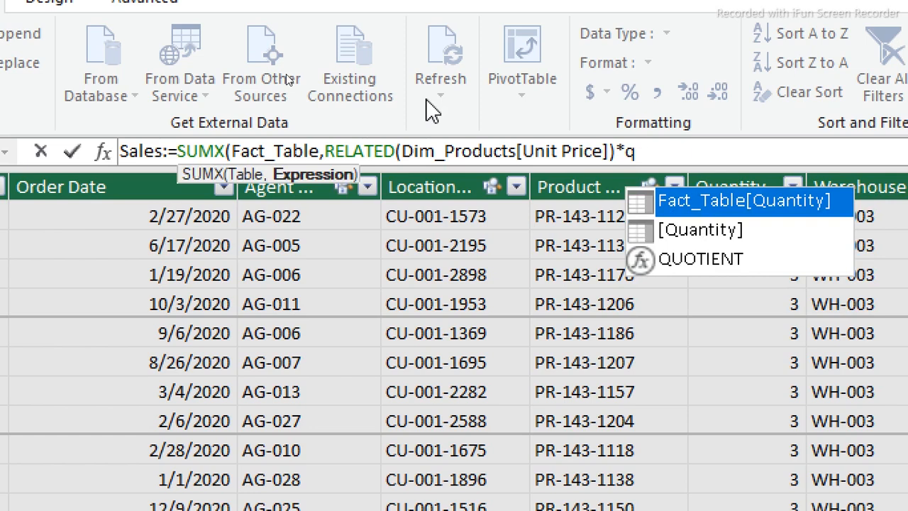
pyautogui.press('Down')
pyautogui.press('Up')
pyautogui.press('Tab')
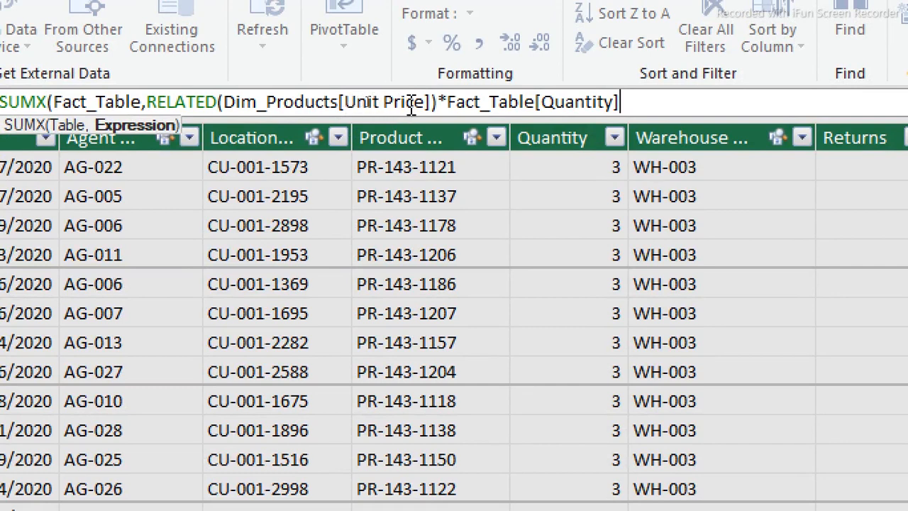
pyautogui.write(')')
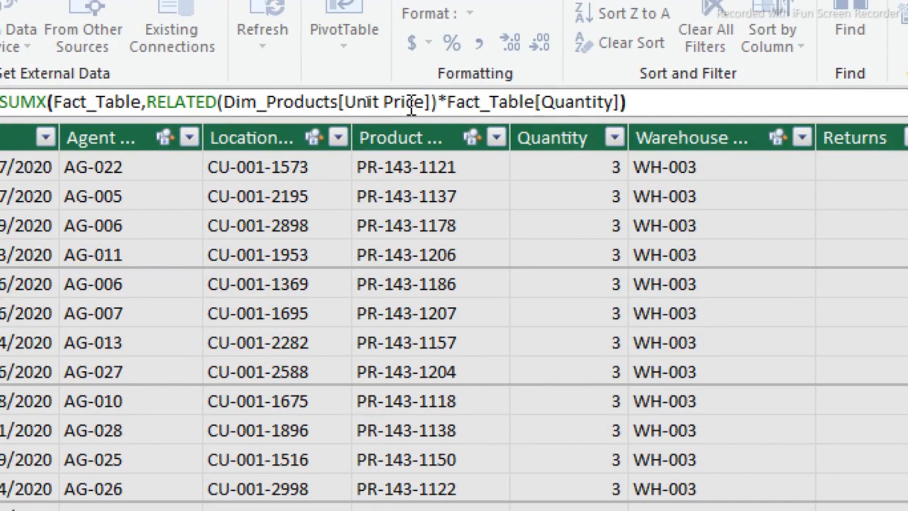
pyautogui.press('Return')
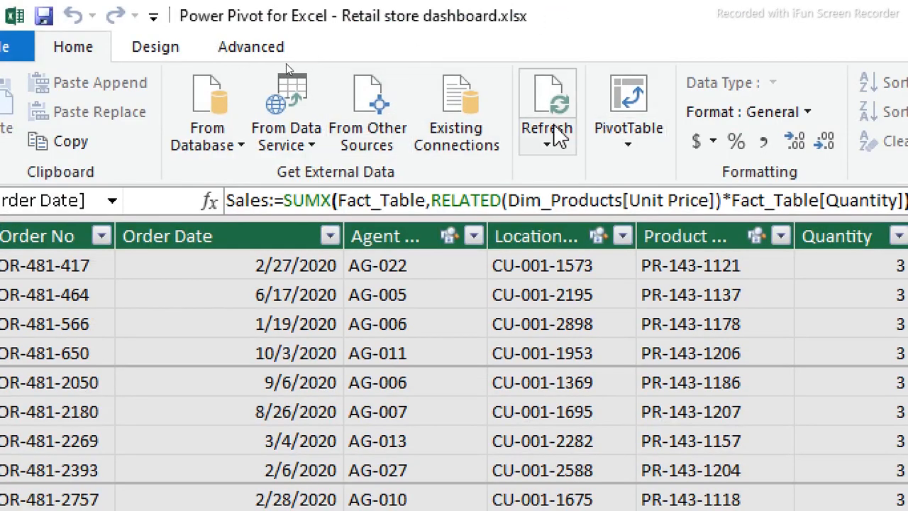
# Step: Format the Sales measure as currency and try to decrease its decimal places, dismissing any error dialogs
pyautogui.click(713, 142)
pyautogui.click(743, 176)
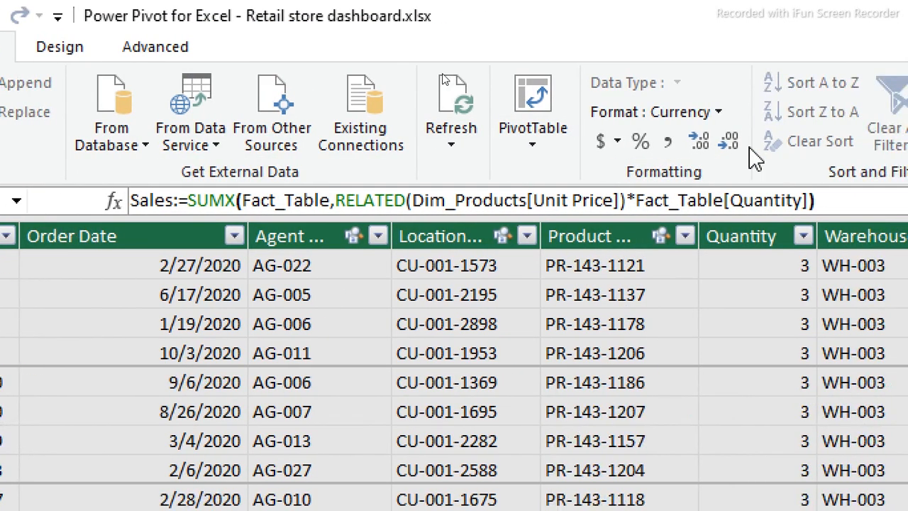
pyautogui.click(742, 146)
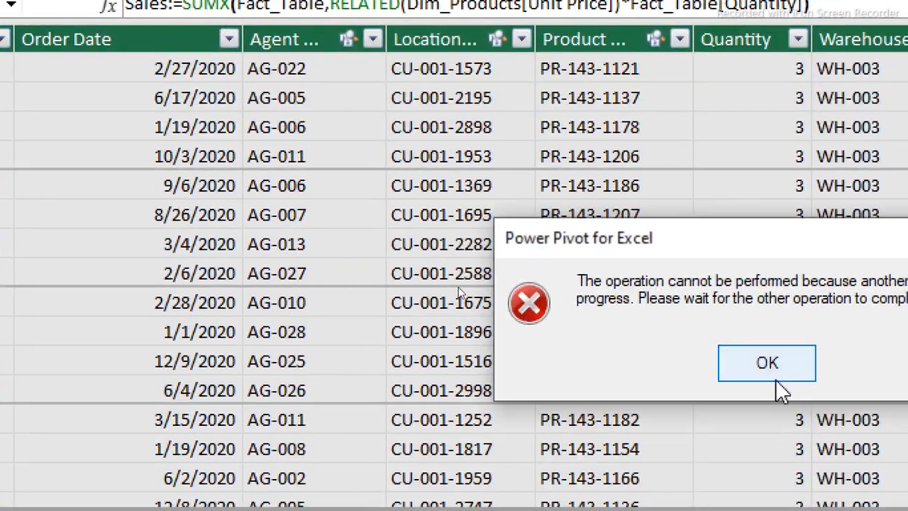
pyautogui.click(767, 362)
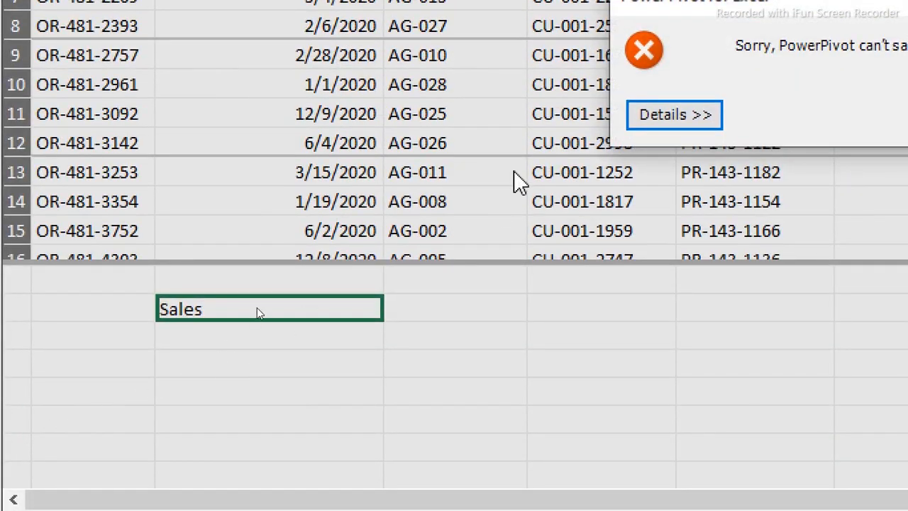
pyautogui.click(895, 115)
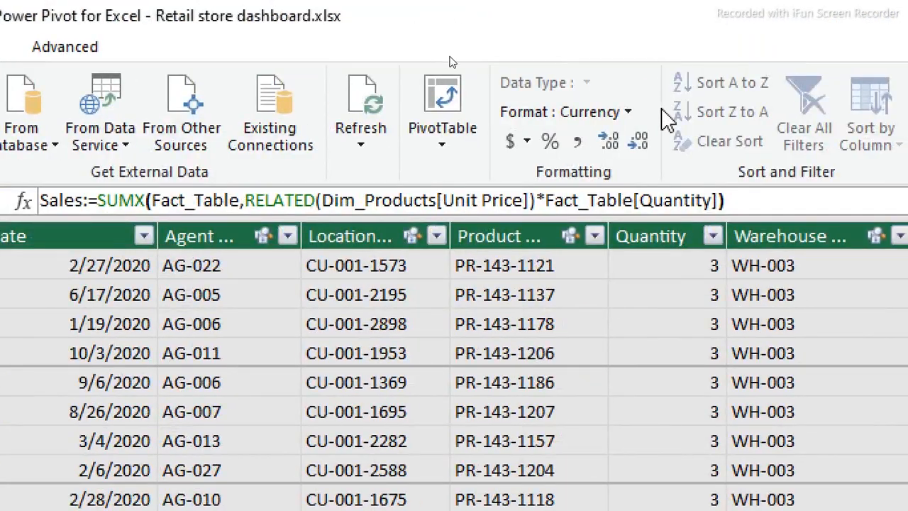
# Step: Remove the Sales measure's decimal places and copy its whole formula into the empty calculation cell directly beneath it
pyautogui.click(638, 142)
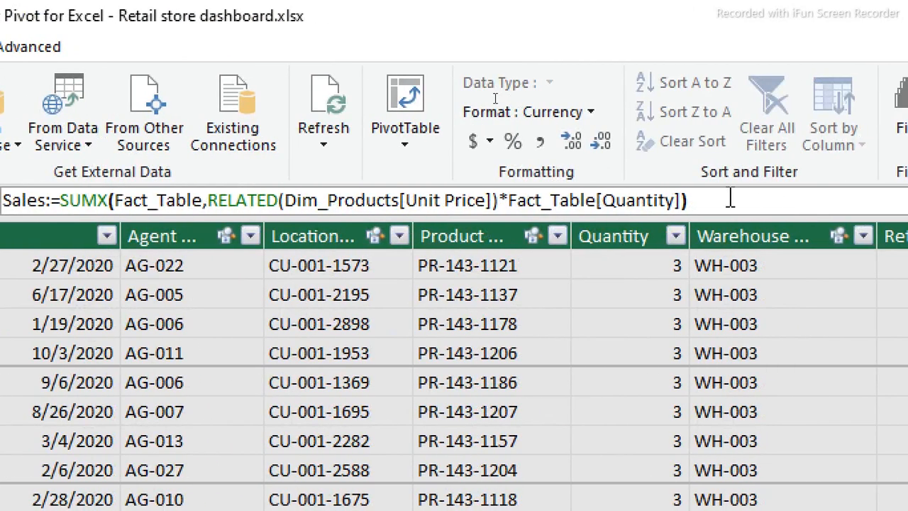
pyautogui.moveTo(723, 196); pyautogui.dragTo(23, 227)
pyautogui.hotkey('ctrl', 'c')
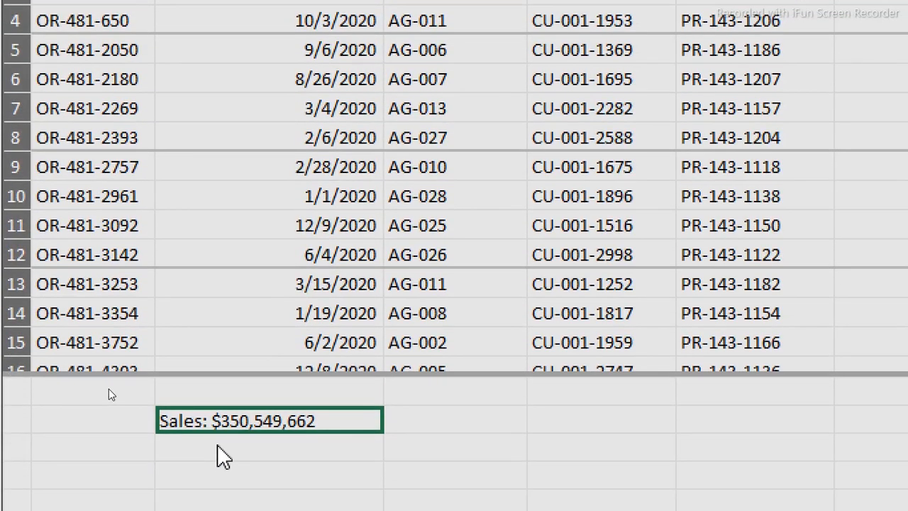
pyautogui.click(216, 461)
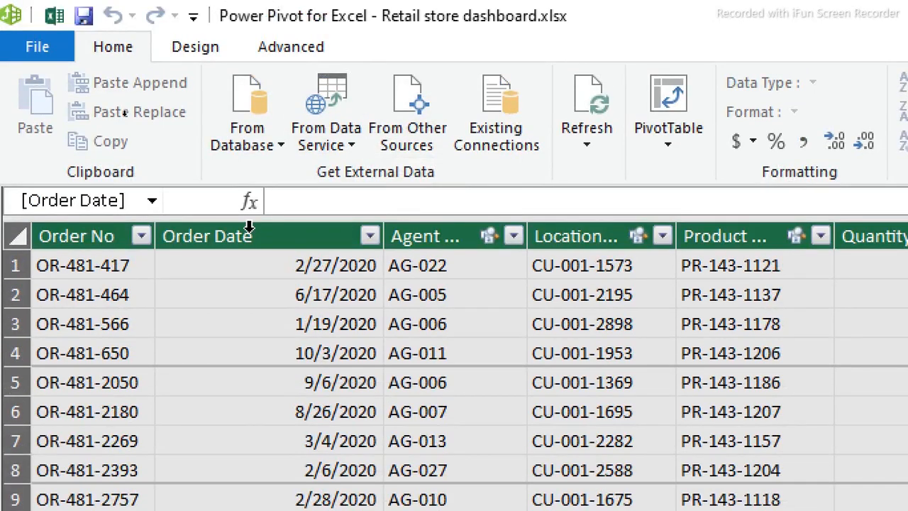
pyautogui.click(293, 200)
pyautogui.hotkey('ctrl', 'v')
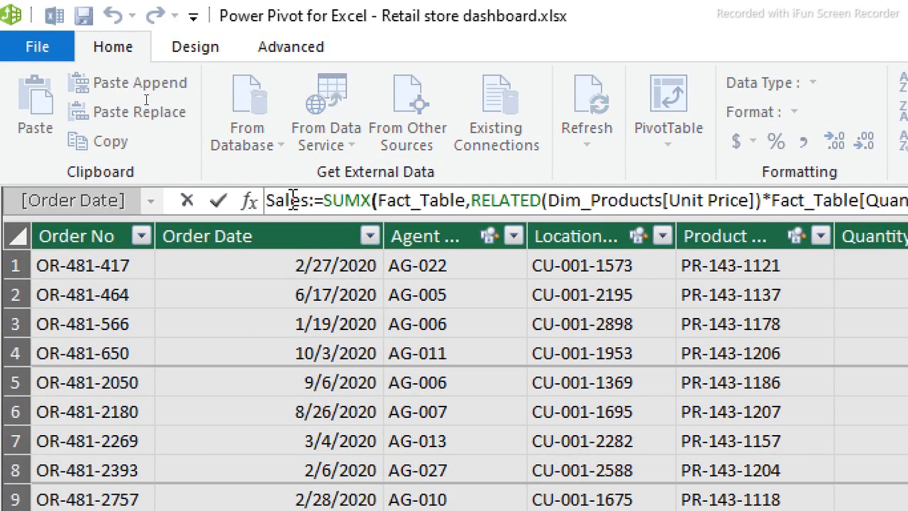
# Step: Rename the copied measure COGS, replace Unit Price with Dim_Products[Cost price] in its RELATED function, and commit the formula
pyautogui.moveTo(309, 200); pyautogui.dragTo(260, 197)
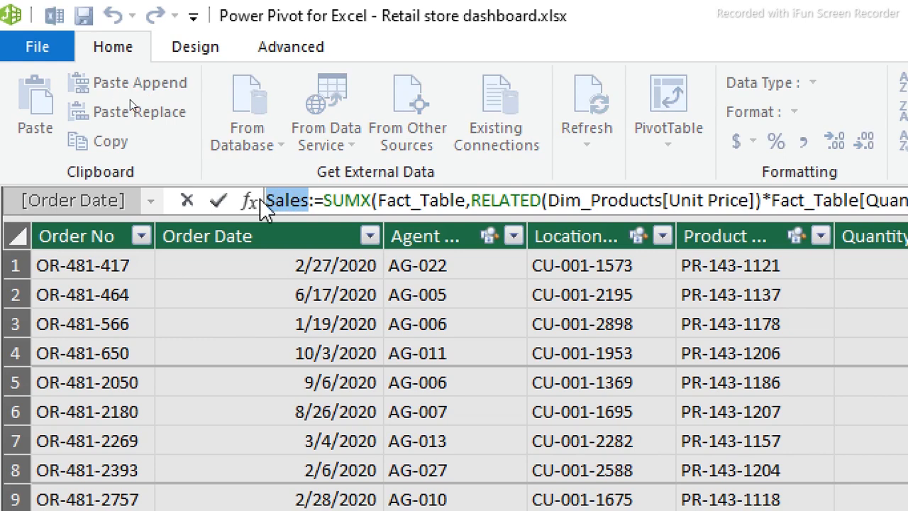
pyautogui.write('COGS')
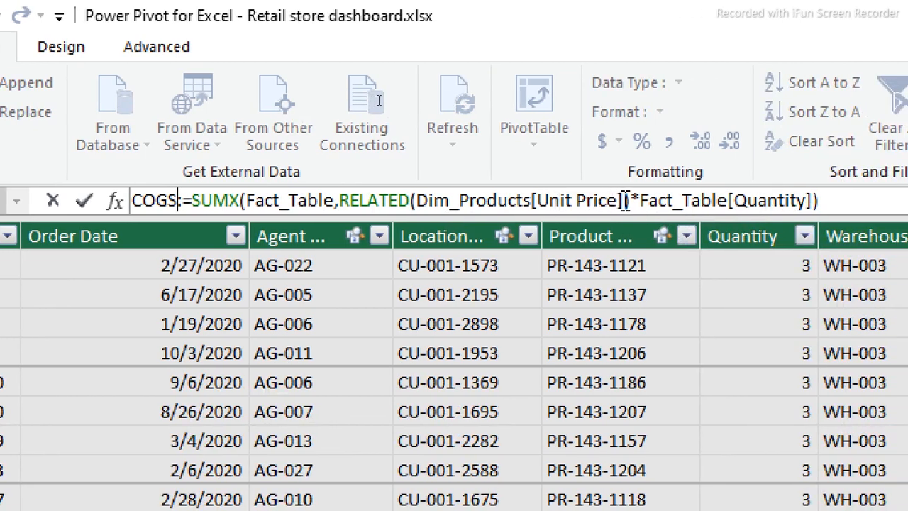
pyautogui.moveTo(623, 200)
pyautogui.mouseDown()
pyautogui.moveTo(450, 201)
pyautogui.moveTo(539, 199)
pyautogui.mouseUp()
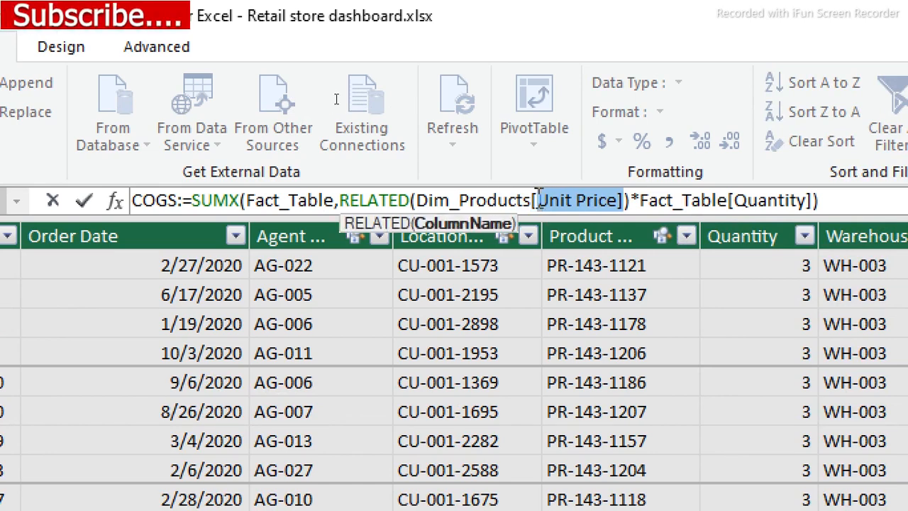
pyautogui.press('BackSpace')
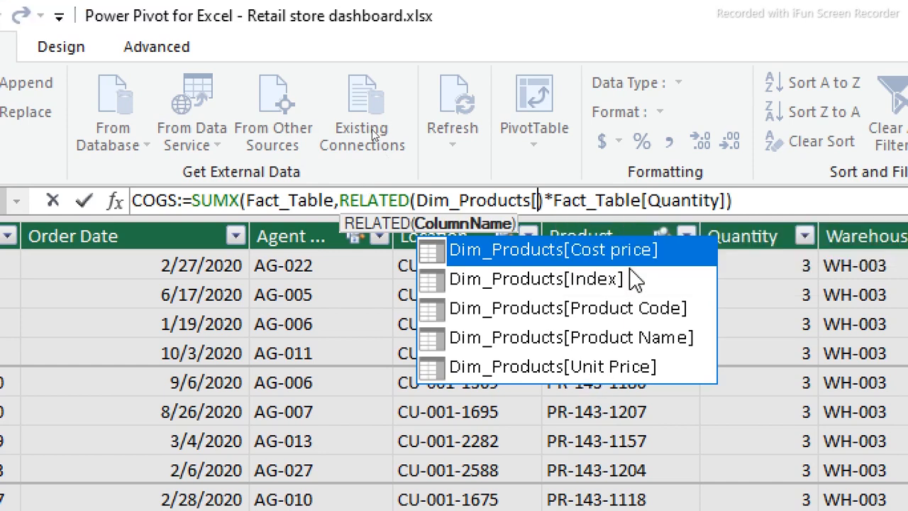
pyautogui.doubleClick(580, 261)
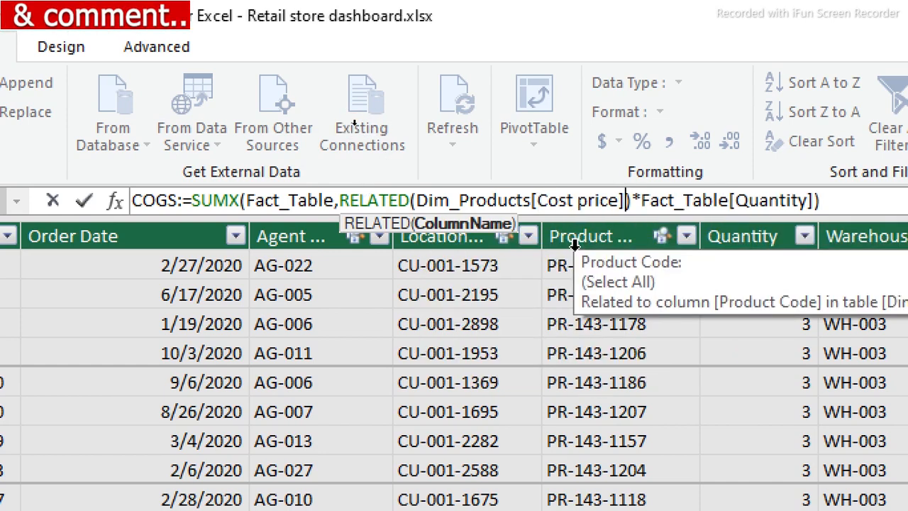
pyautogui.press('Return')
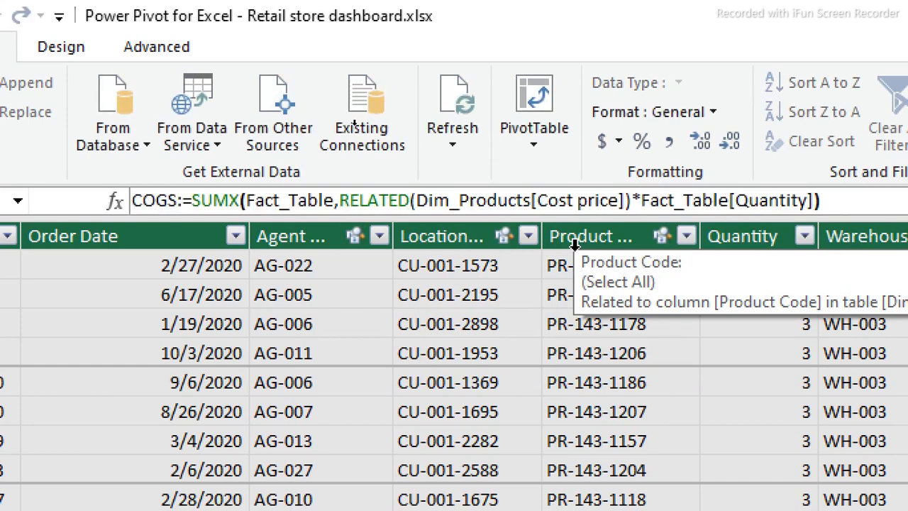
# Step: Format the COGS measure as $ English (United States) currency with no decimal places
pyautogui.click(619, 142)
pyautogui.click(603, 174)
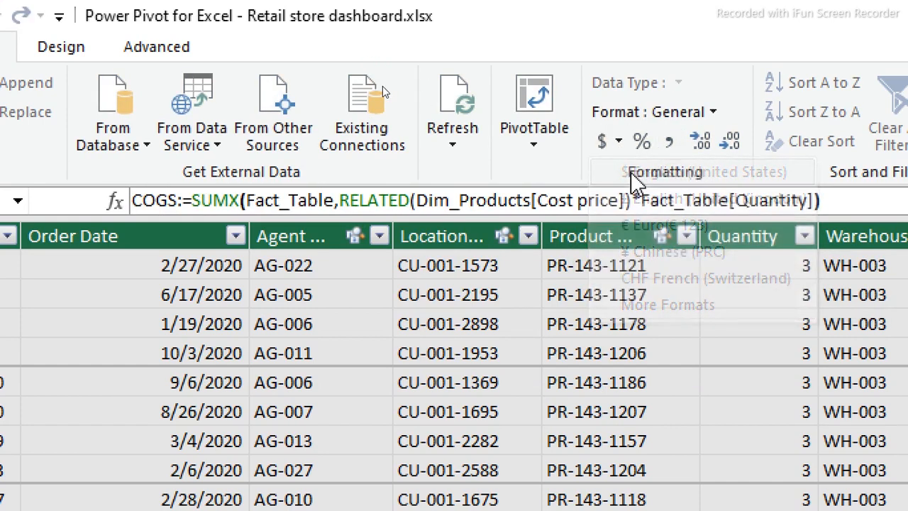
pyautogui.click(730, 144)
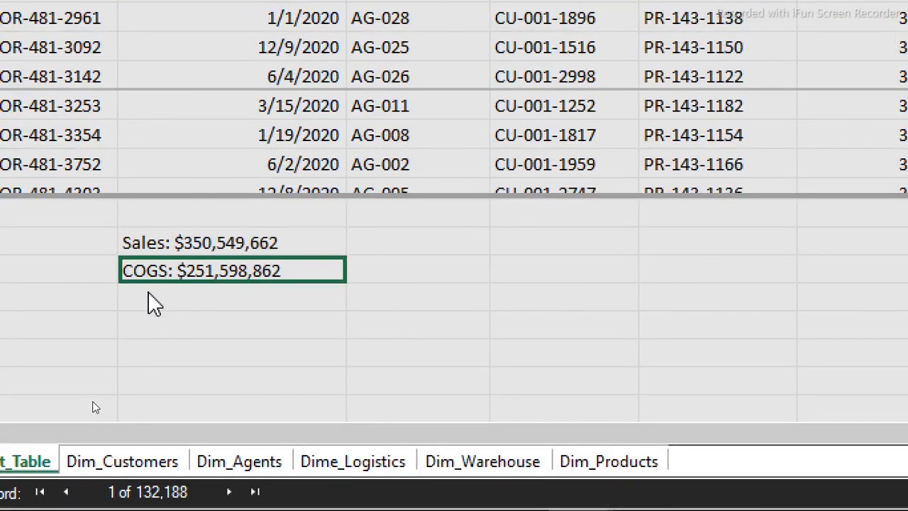
# Step: Create the measure Total QTY:=SUM(Fact_Table[Quantity]) in the calculation cell beneath COGS
pyautogui.click(150, 301)
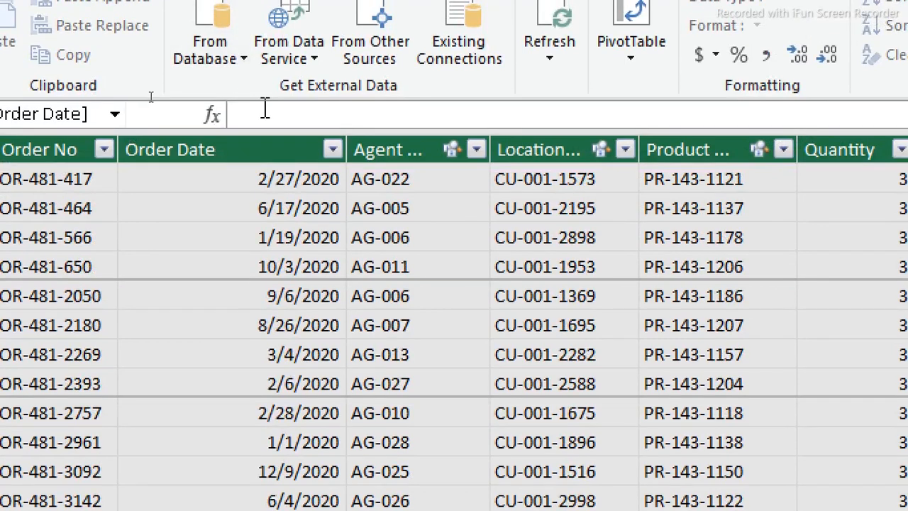
pyautogui.click(263, 106)
pyautogui.write('Total QTY')
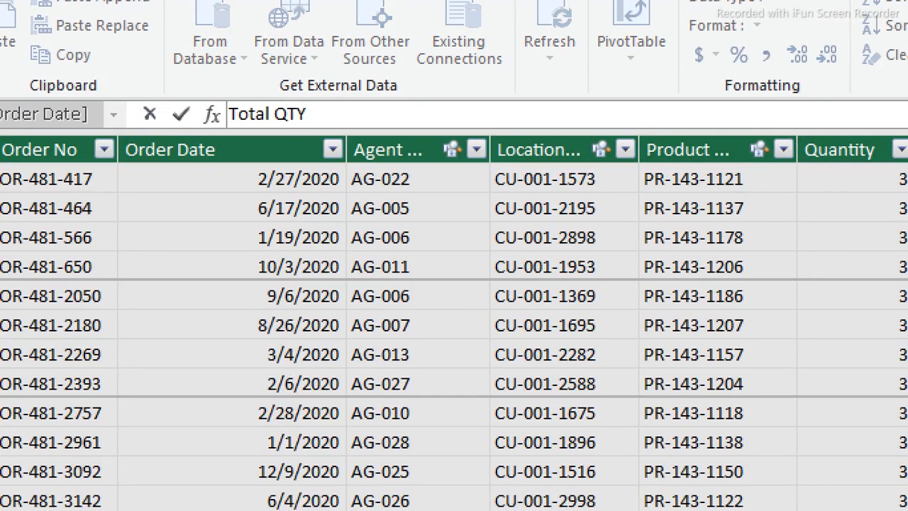
pyautogui.write(':=sum')
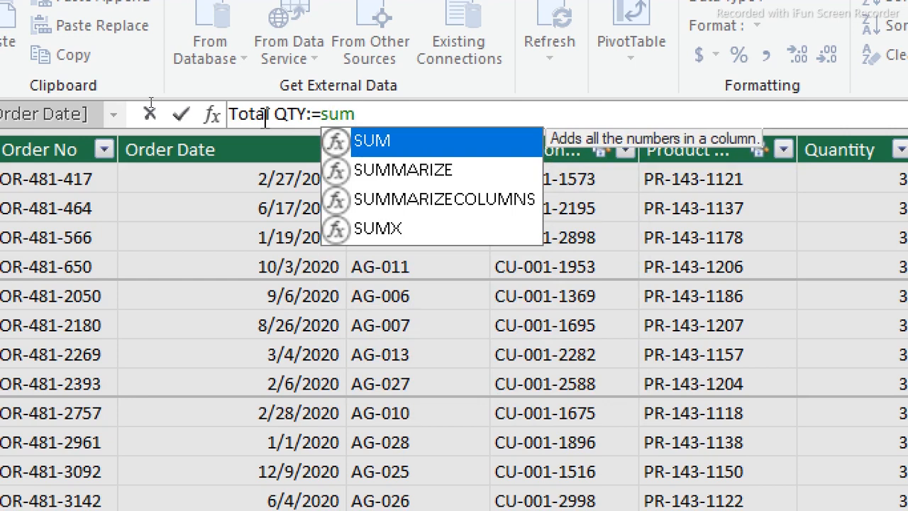
pyautogui.write('(')
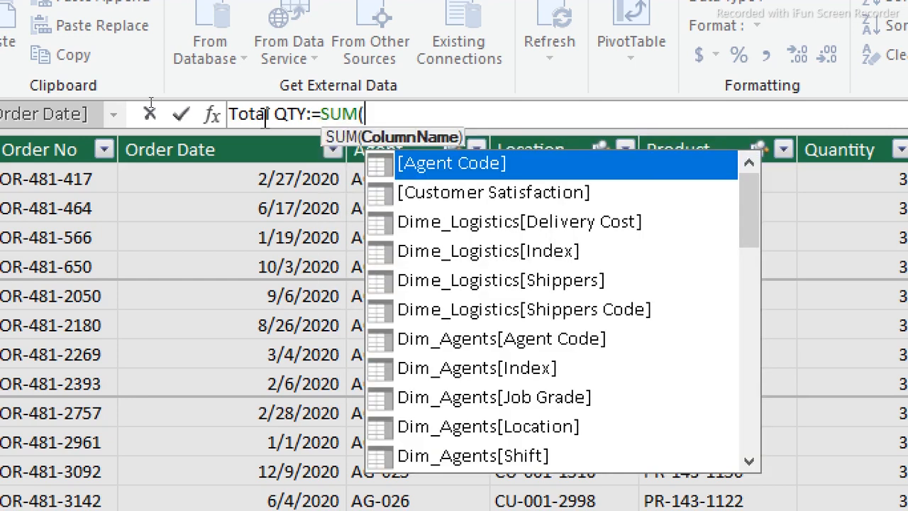
pyautogui.write('q')
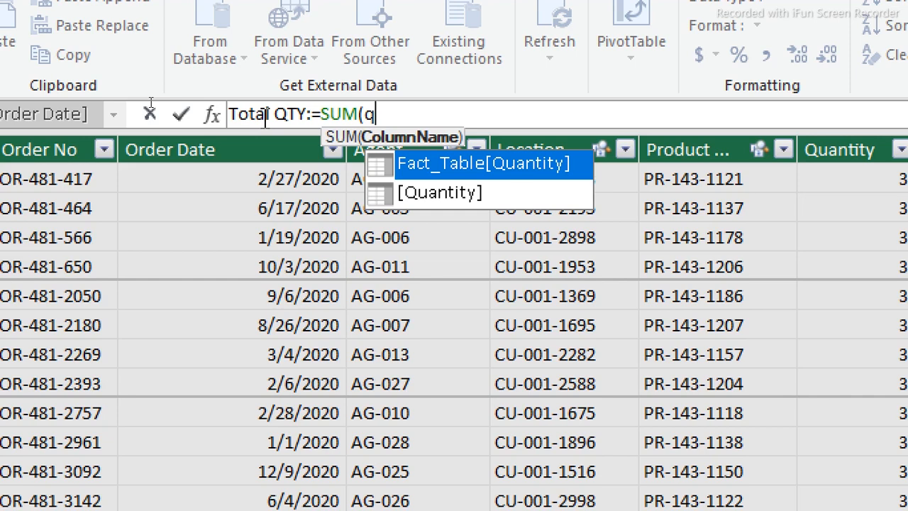
pyautogui.press('Tab')
pyautogui.write(')')
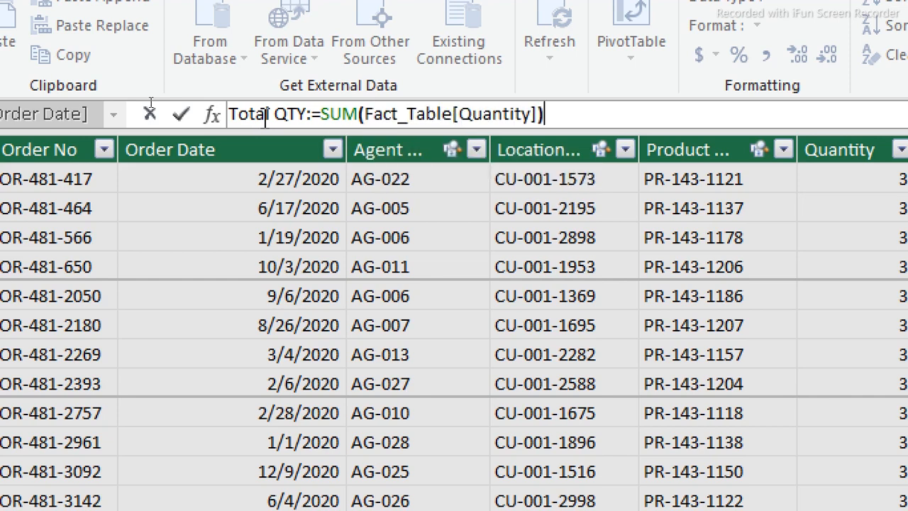
pyautogui.press('Return')
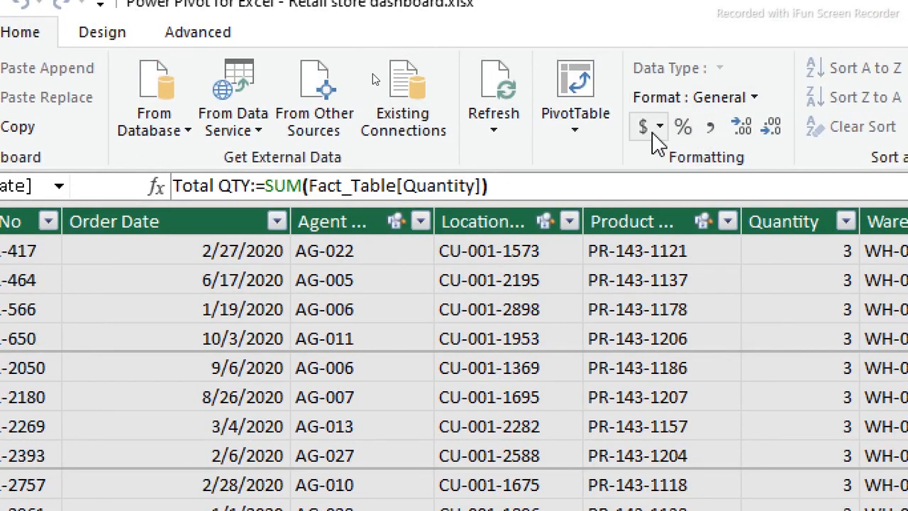
# Step: Format the Total QTY measure with a thousands separator and no decimals, and select the empty cell beneath it
pyautogui.click(710, 131)
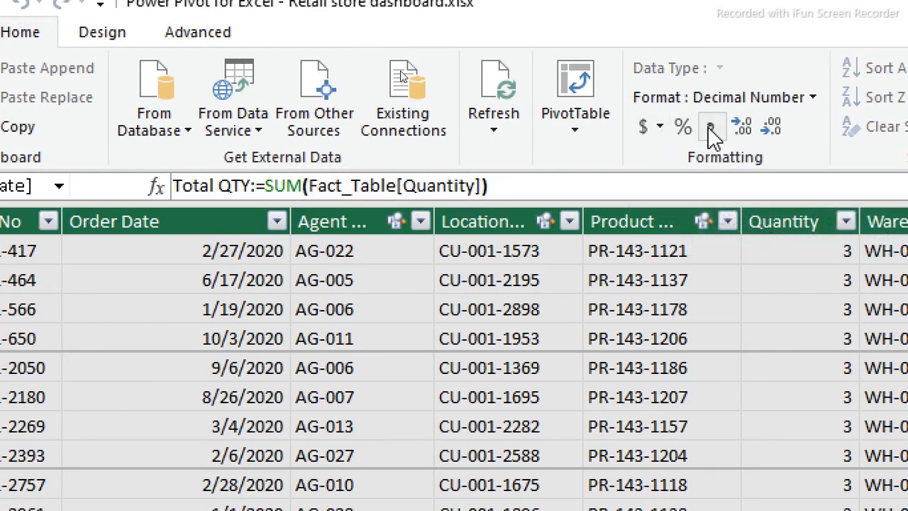
pyautogui.click(775, 130)
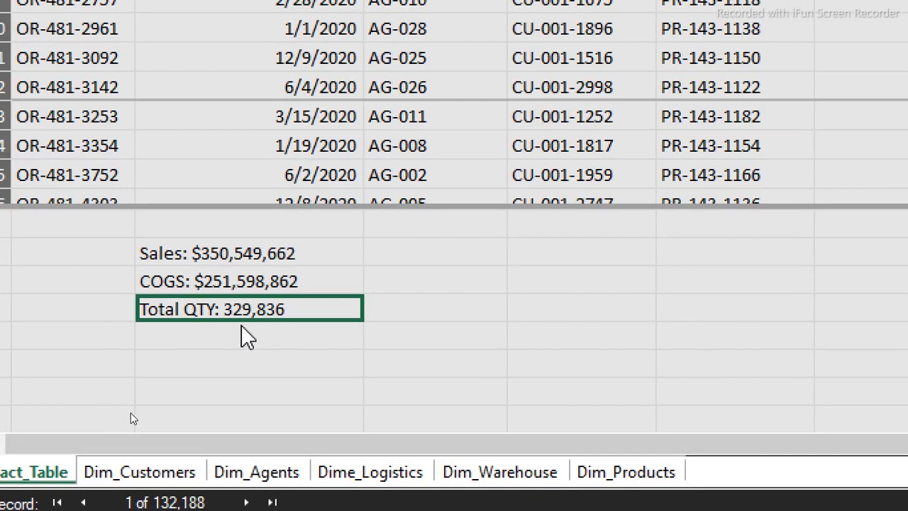
pyautogui.click(235, 345)
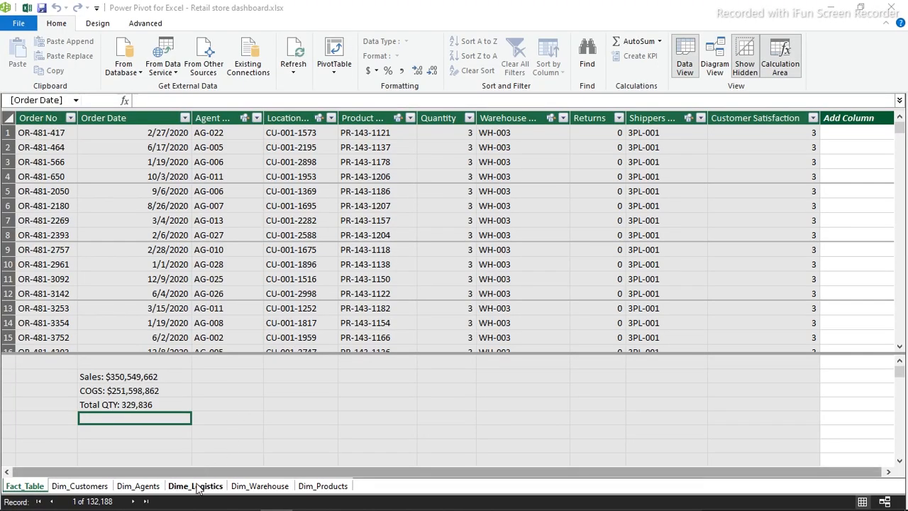
# Step: Examine the shippers and their delivery costs in the Dime_Logistics table
pyautogui.click(196, 486)
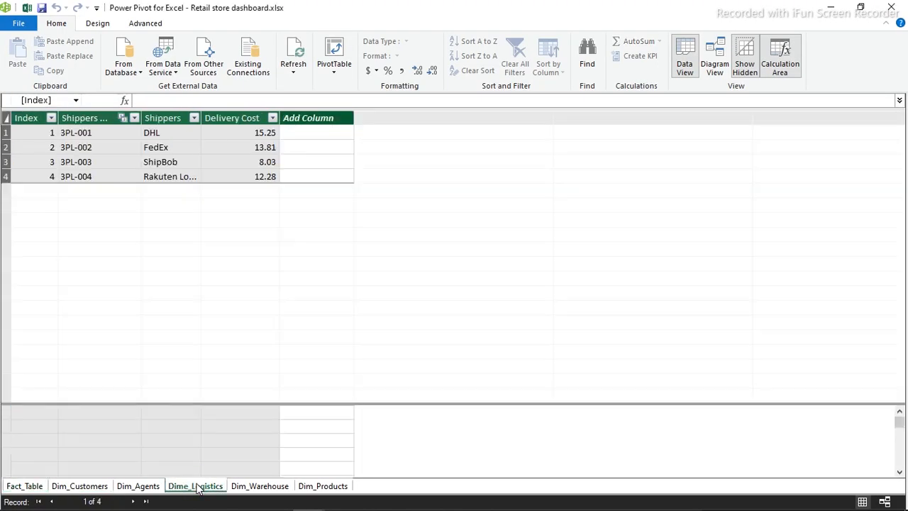
pyautogui.click(156, 134)
pyautogui.click(160, 146)
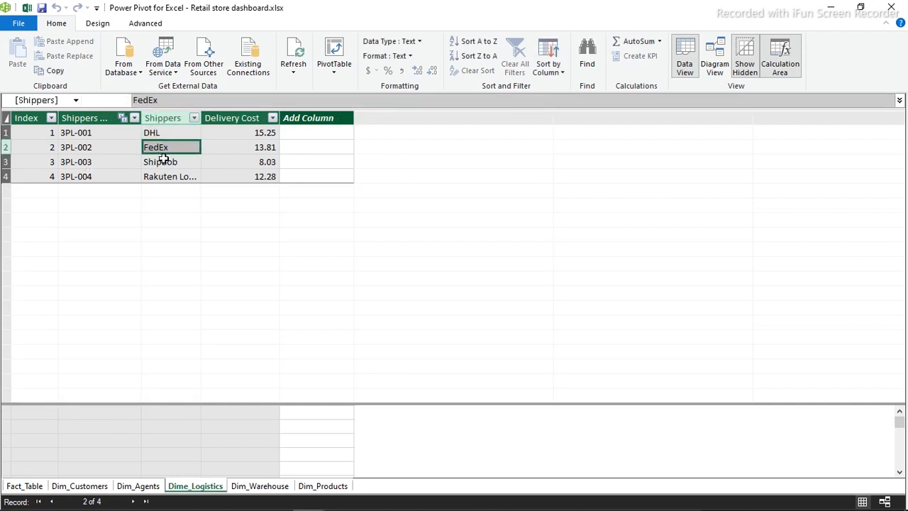
pyautogui.click(162, 160)
pyautogui.click(171, 177)
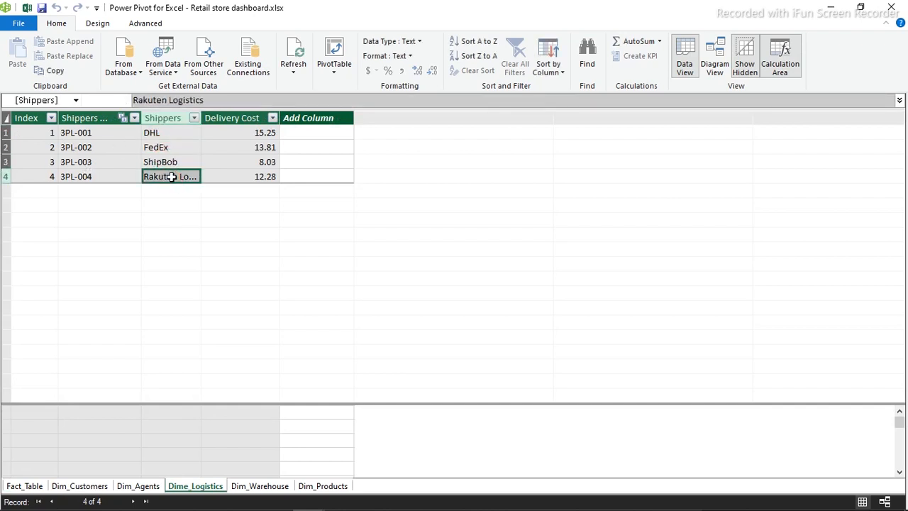
pyautogui.click(255, 131)
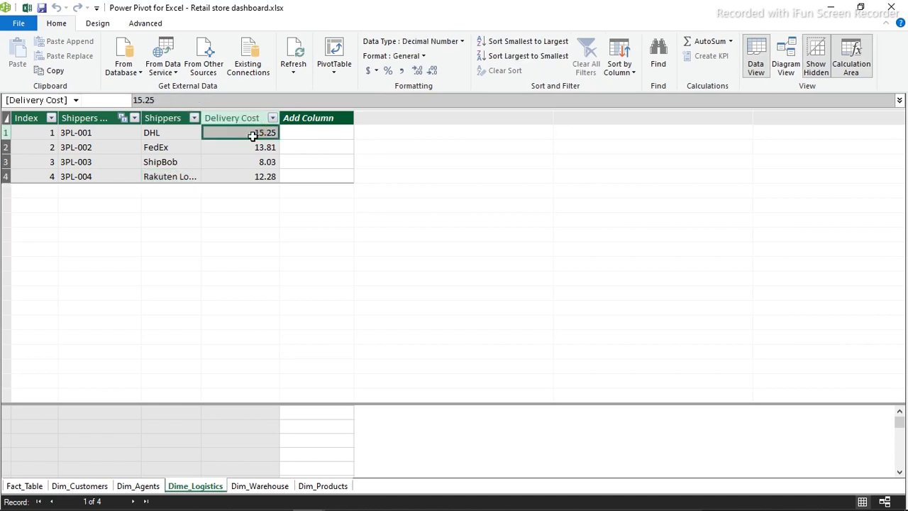
pyautogui.click(250, 145)
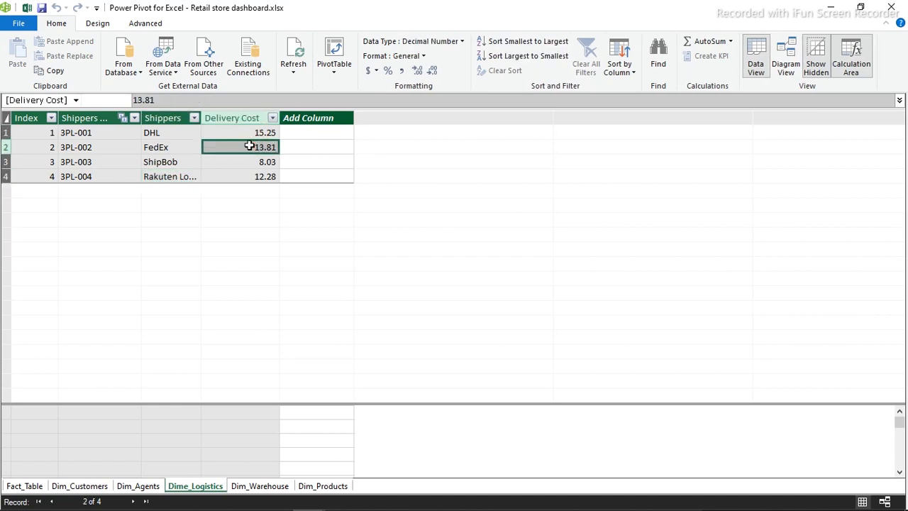
pyautogui.click(259, 132)
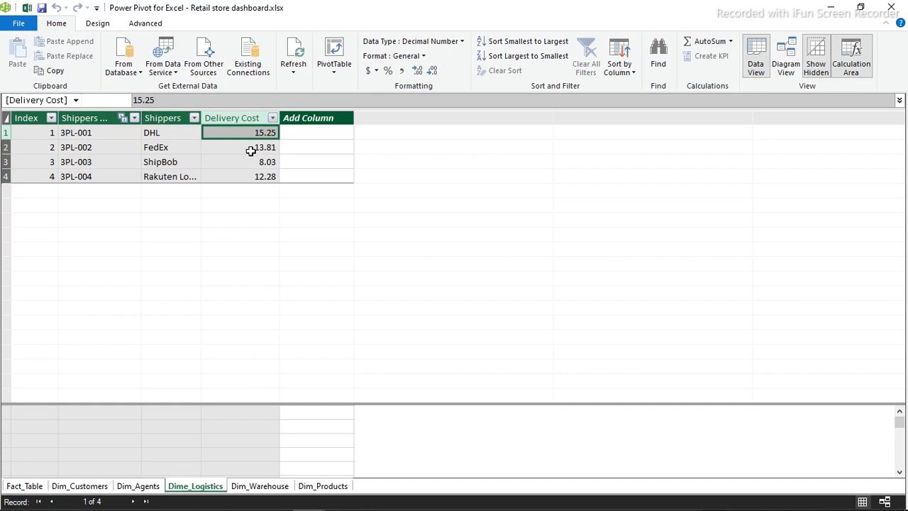
pyautogui.click(252, 146)
pyautogui.click(254, 162)
pyautogui.click(256, 175)
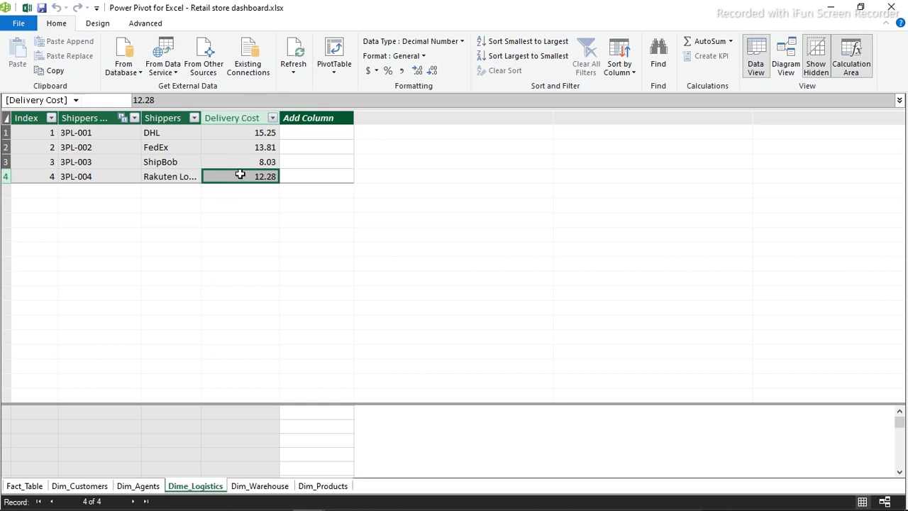
# Step: In the Fact_Table calculation cell beneath Total QTY, begin the measure Total Delivery Cost:=SUMX(Fact_Table, as its first part
pyautogui.click(32, 486)
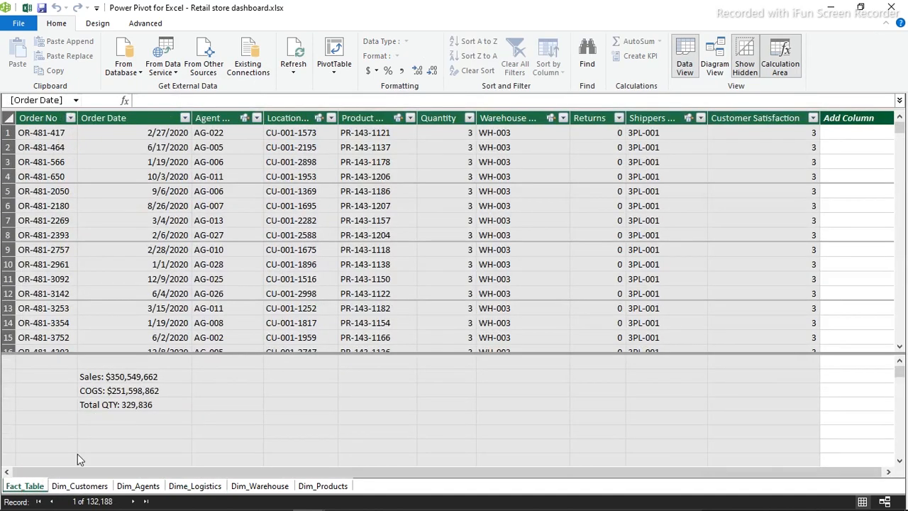
pyautogui.click(97, 419)
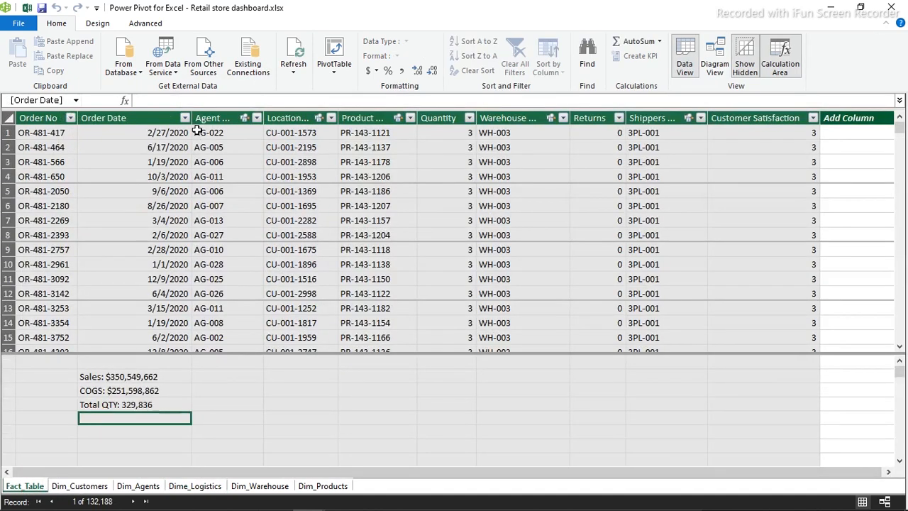
pyautogui.click(183, 101)
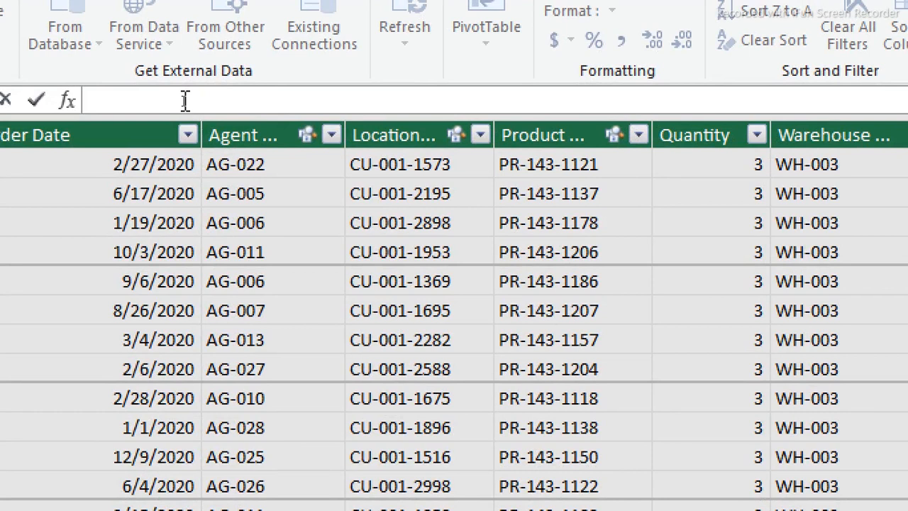
pyautogui.write('Total D')
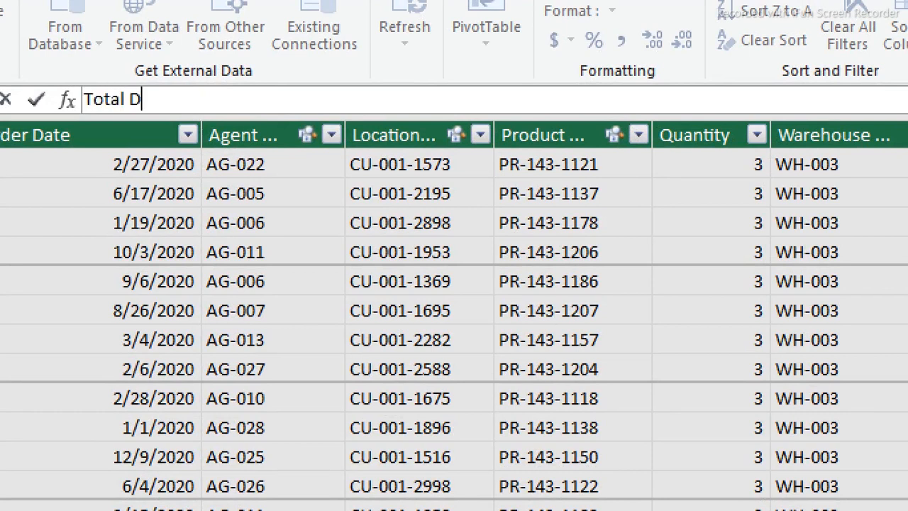
pyautogui.write('elivery Cost')
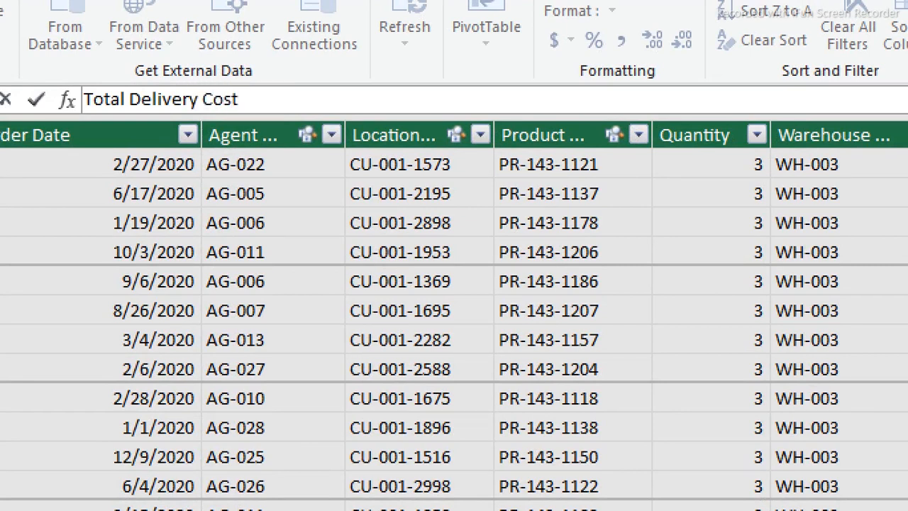
pyautogui.write(':=sumx')
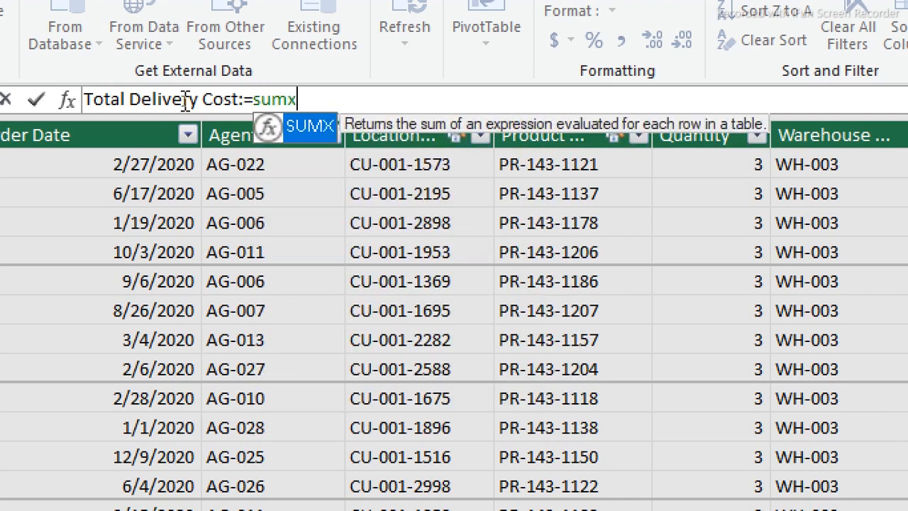
pyautogui.press('Tab')
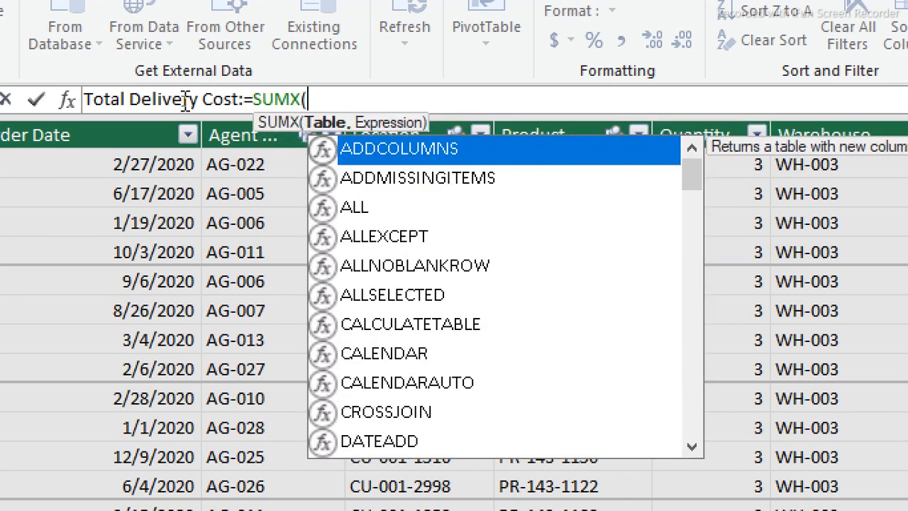
pyautogui.write('fa')
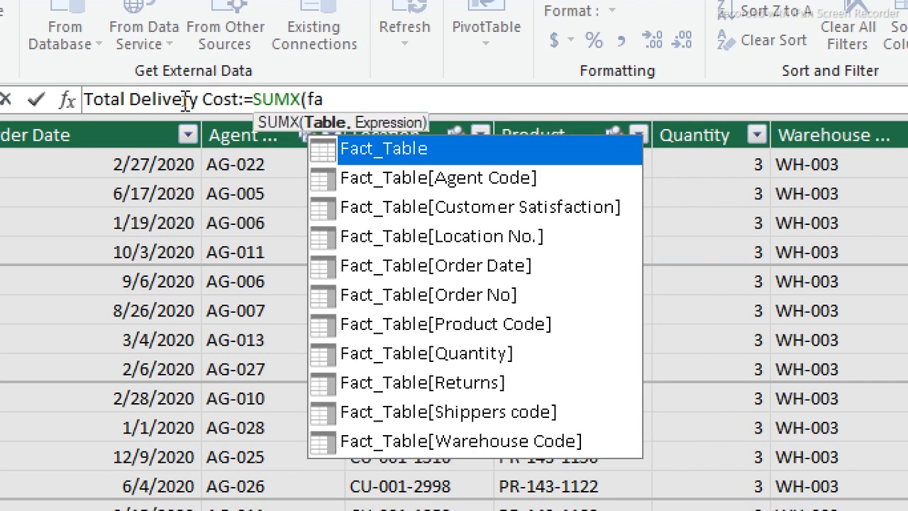
pyautogui.press('Tab')
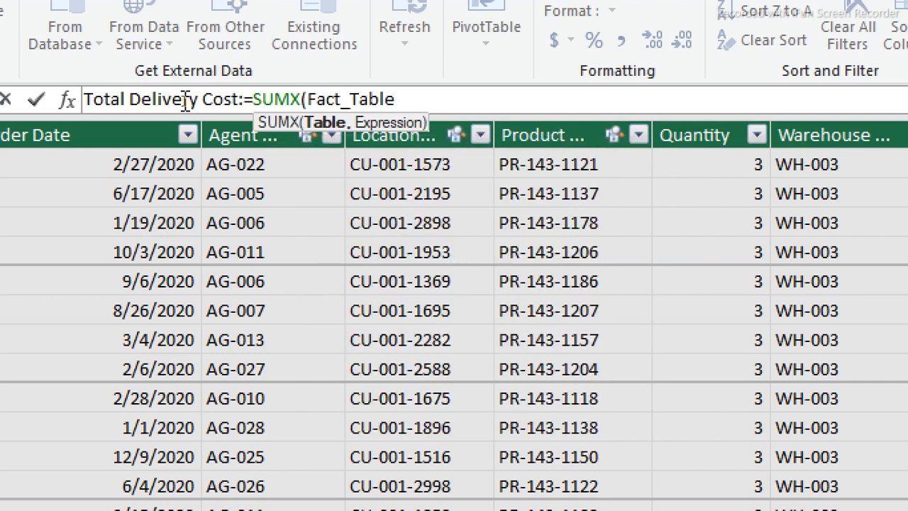
pyautogui.write(',')
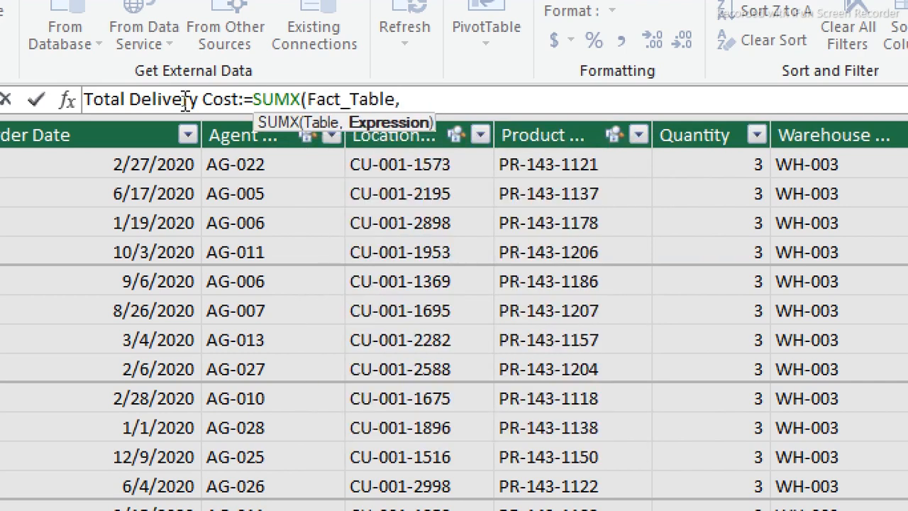
# Step: Try to complete the Total Delivery Cost formula with Dime_Logistics)*Fact_Table[Quantity]) as the remaining expression
pyautogui.write('dim')
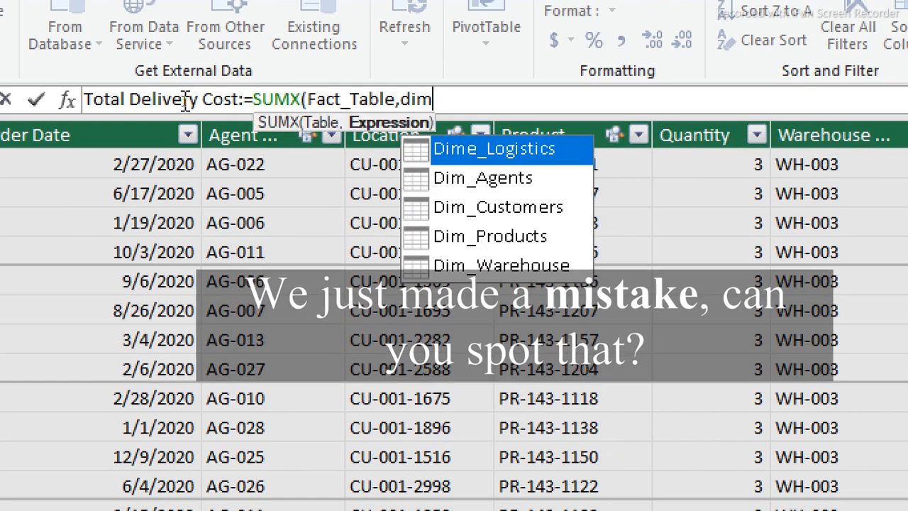
pyautogui.press('Tab')
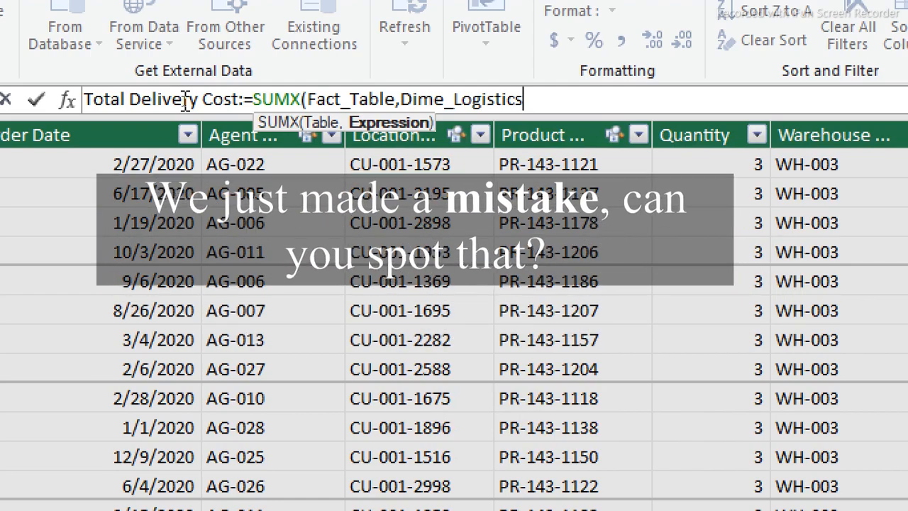
pyautogui.write(')')
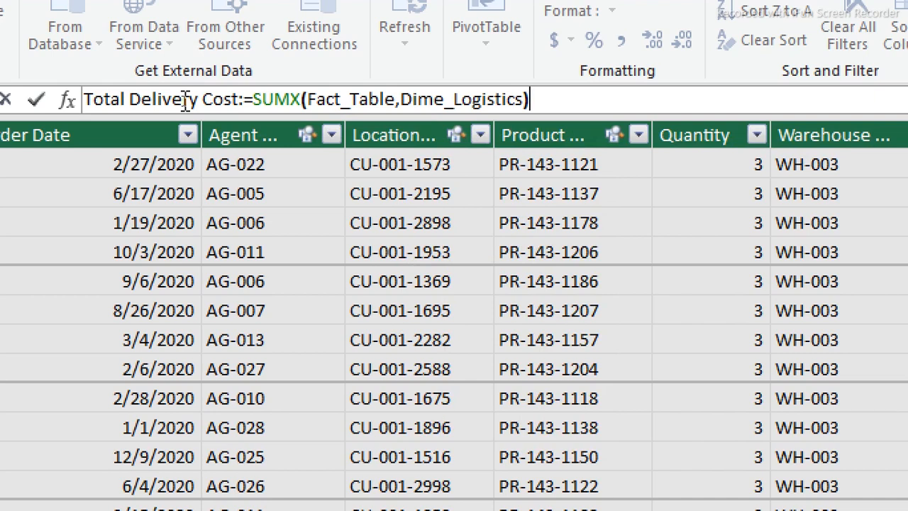
pyautogui.write('*q')
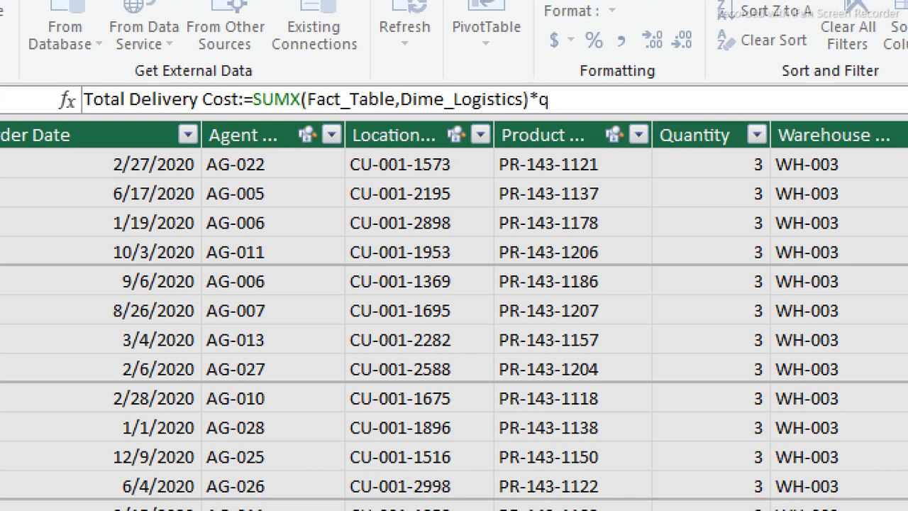
pyautogui.press('Tab')
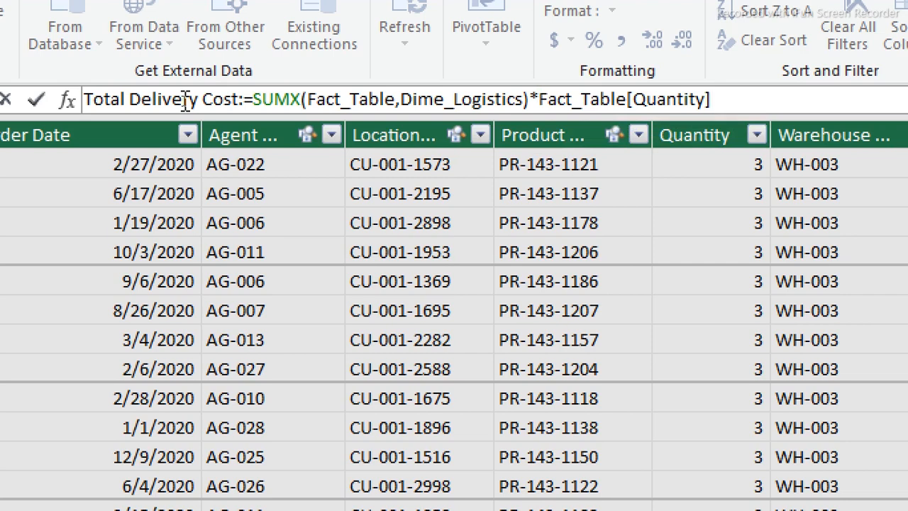
pyautogui.write(')')
pyautogui.press('Return')
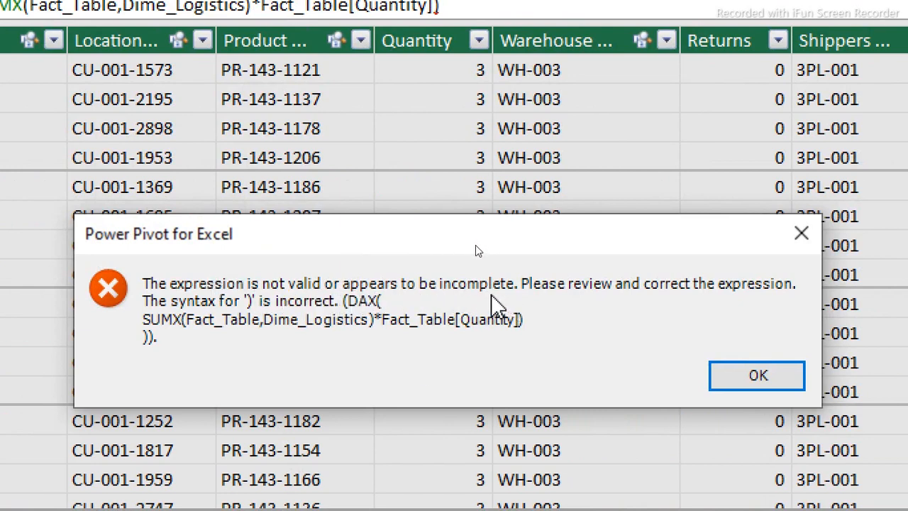
pyautogui.click(716, 383)
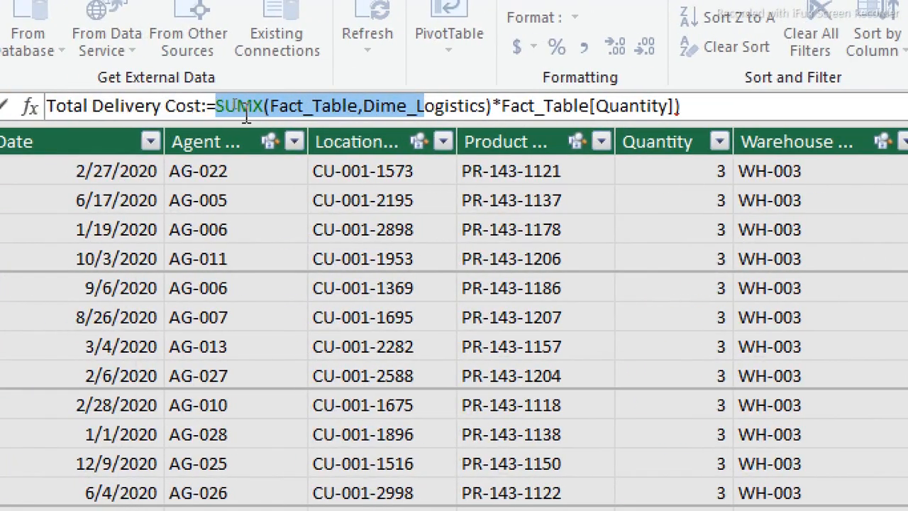
# Step: Correct the measure to Total Delivery Cost:=SUMX(Fact_Table,RELATED(Dime_Logistics[Delivery Cost])*Fact_Table[Quantity])
pyautogui.click(367, 107)
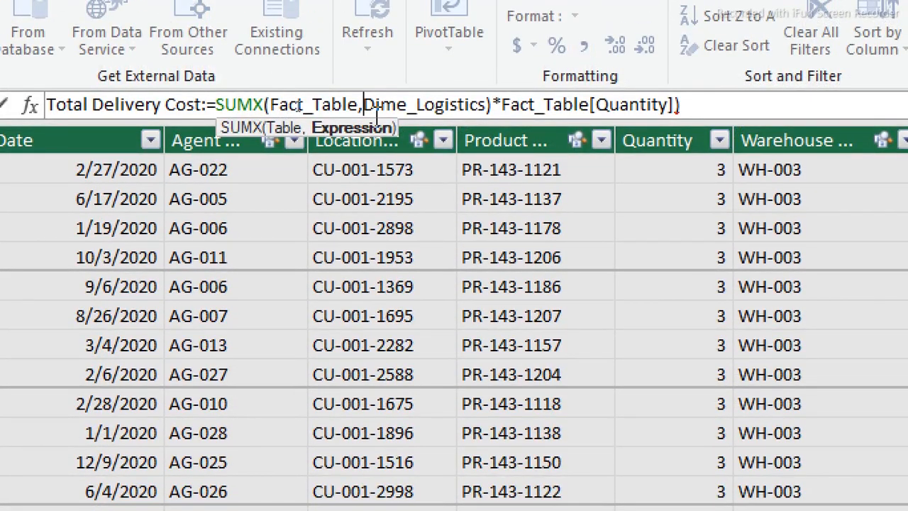
pyautogui.write('rel')
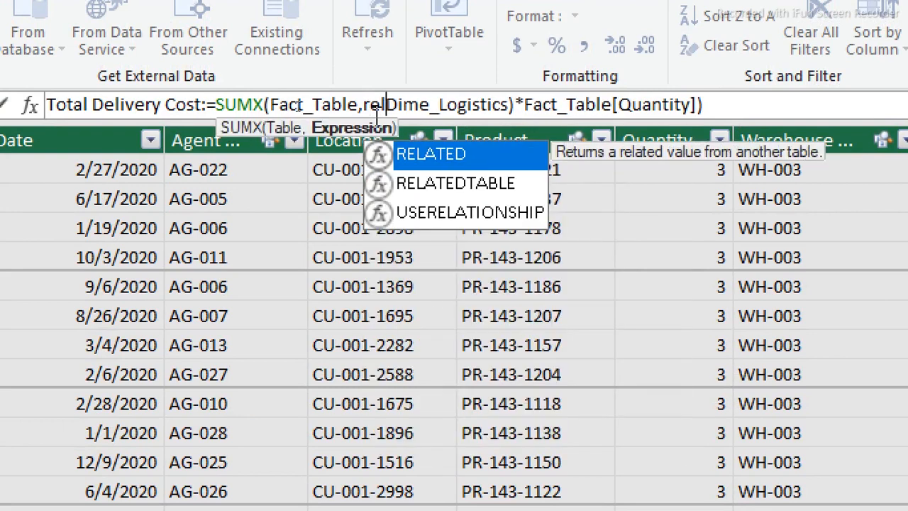
pyautogui.press('Tab')
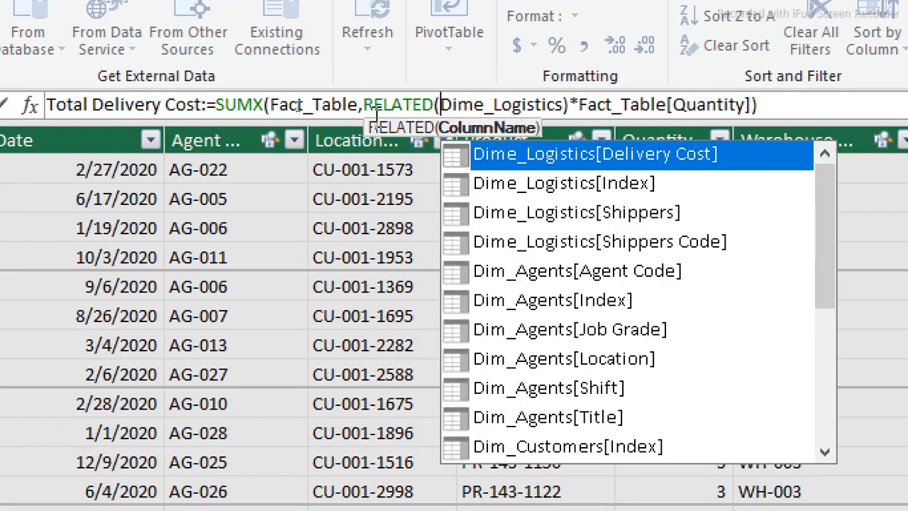
pyautogui.press('Tab')
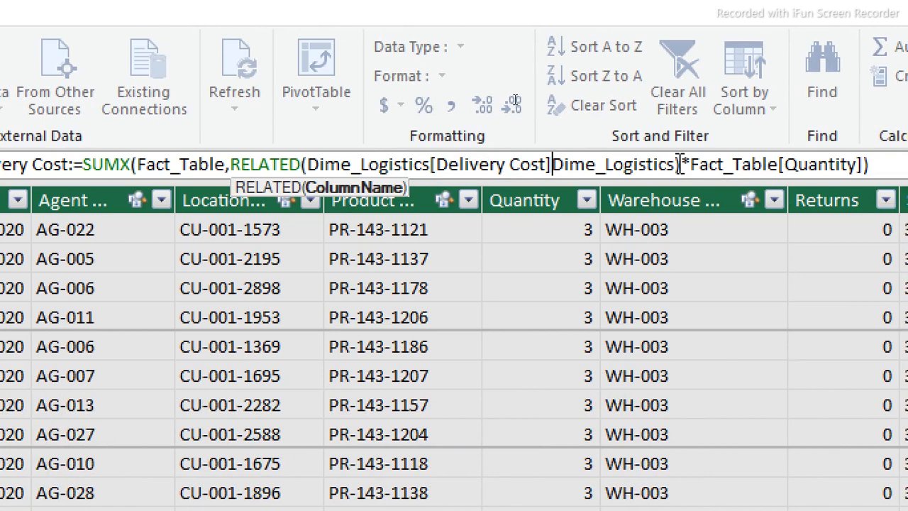
pyautogui.moveTo(675, 163); pyautogui.dragTo(331, 101)
pyautogui.moveTo(310, 164); pyautogui.dragTo(308, 163)
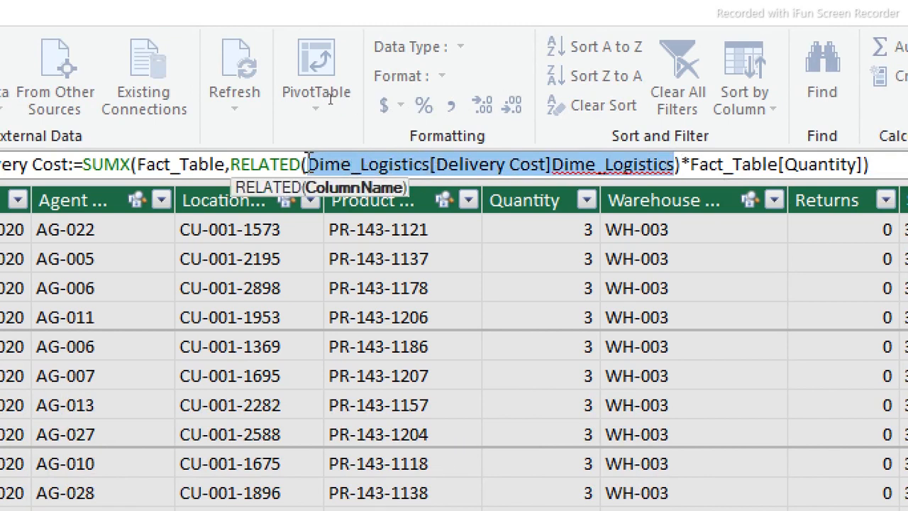
pyautogui.press('BackSpace')
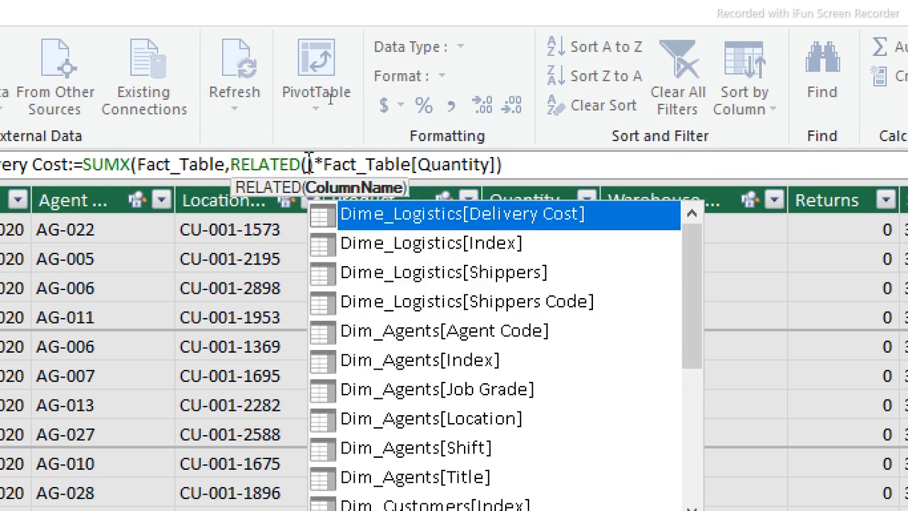
pyautogui.write('Di')
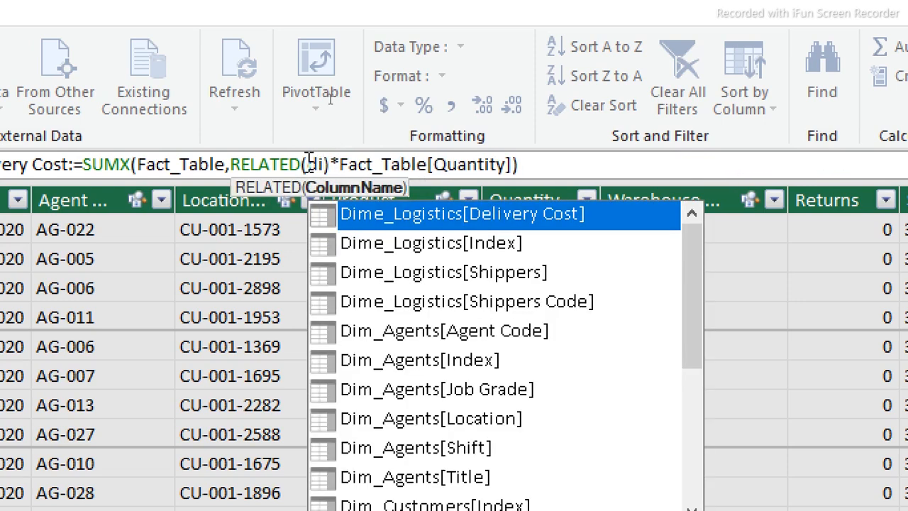
pyautogui.press('Tab')
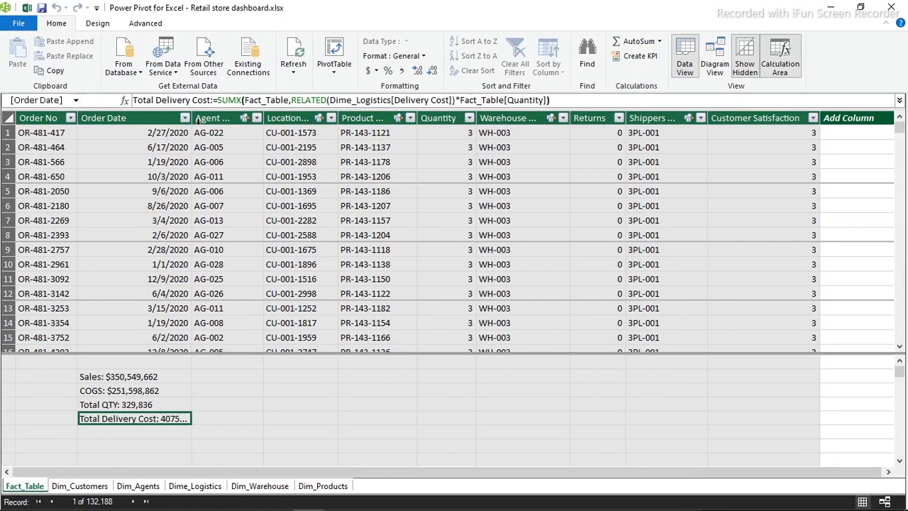
# Step: Widen the Order Date column and format the Total Delivery Cost measure as $ English (United States) currency with no decimal places
pyautogui.moveTo(191, 117); pyautogui.dragTo(249, 122)
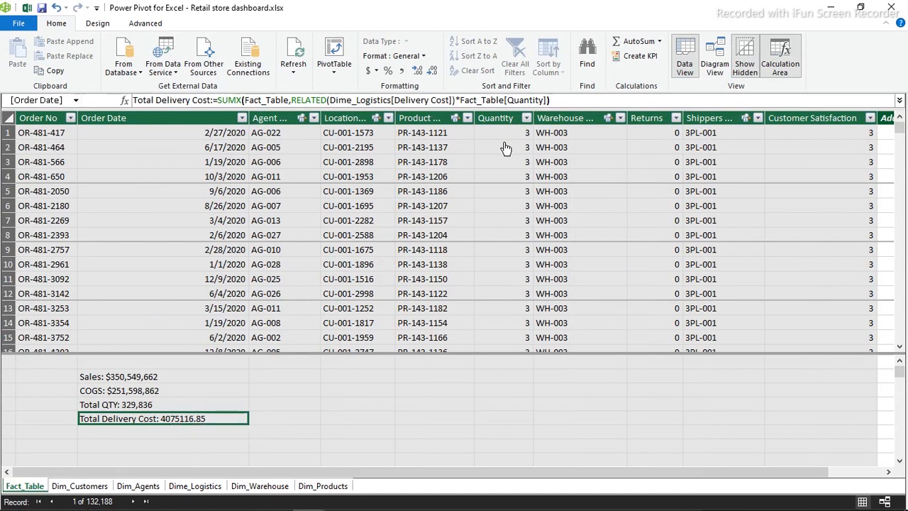
pyautogui.click(376, 71)
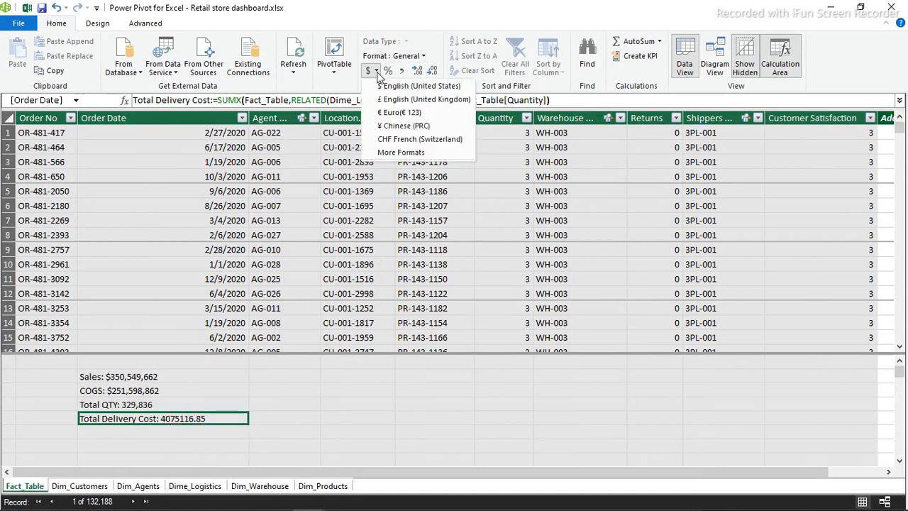
pyautogui.click(386, 85)
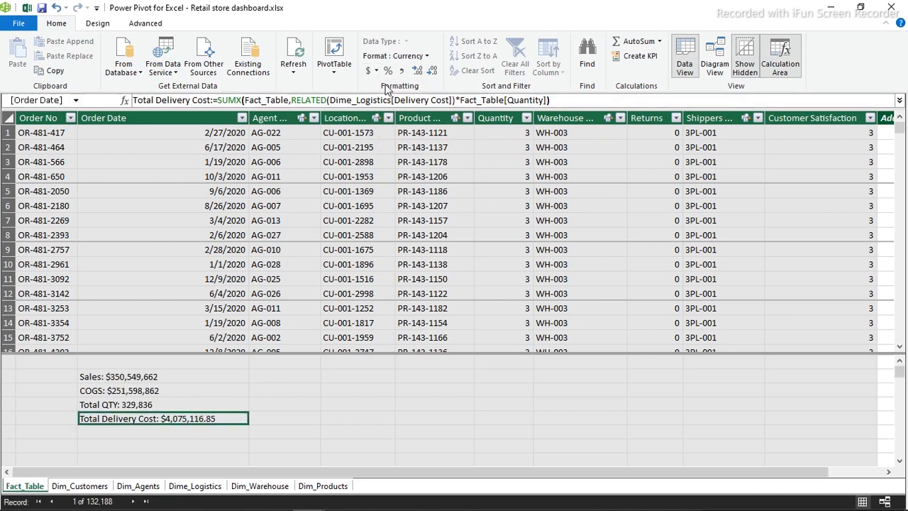
pyautogui.click(434, 72)
pyautogui.click(434, 72)
pyautogui.click(325, 403)
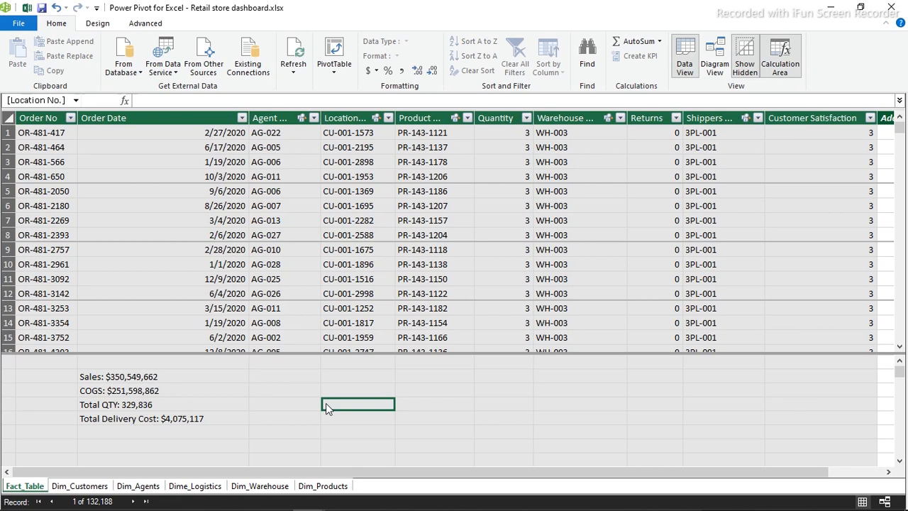
# Step: Enter the measure formula Total Profit:=[Sales]-[COGS]-[Total Delivery Cost] in the calculation cell beneath Total Delivery Cost
pyautogui.click(102, 436)
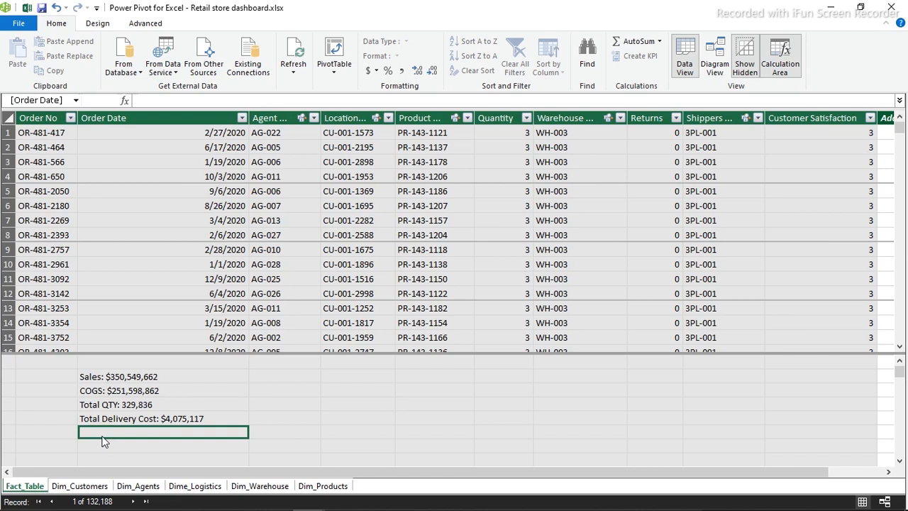
pyautogui.click(174, 100)
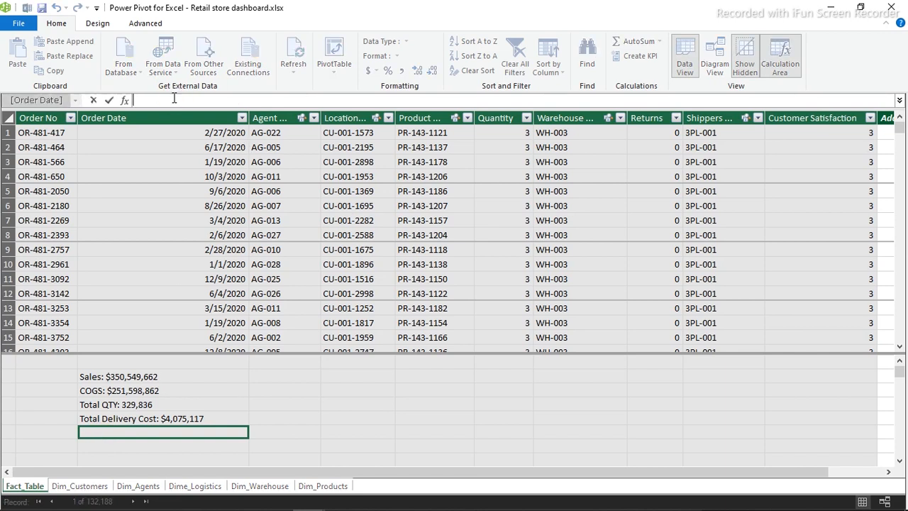
pyautogui.write('Total Profit:=')
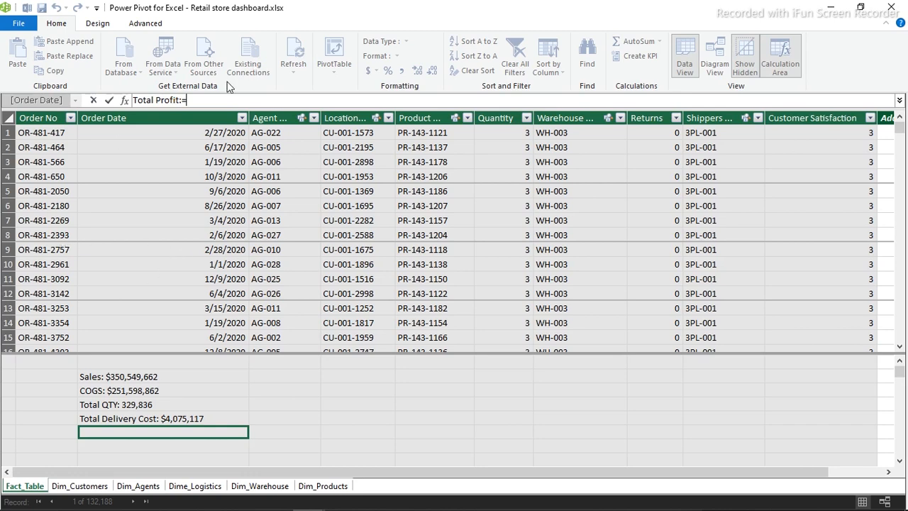
pyautogui.write('sal')
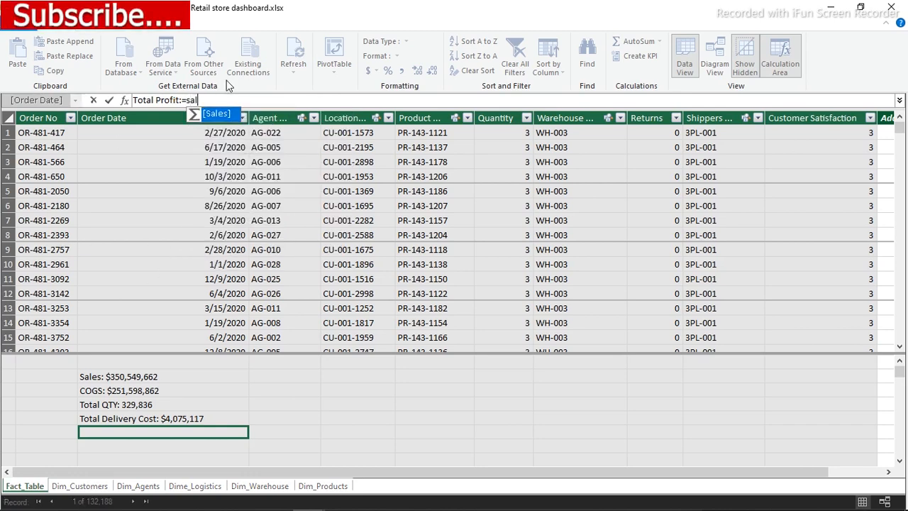
pyautogui.press('Tab')
pyautogui.write('-')
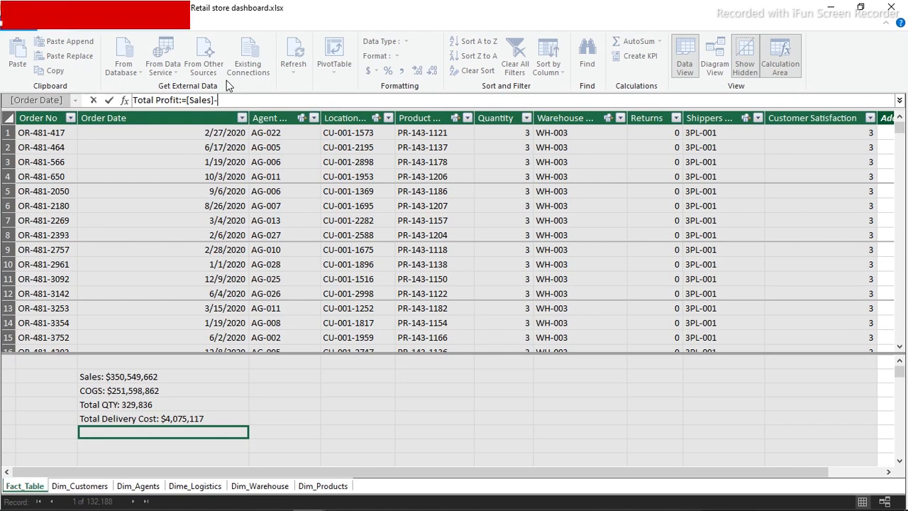
pyautogui.write('co')
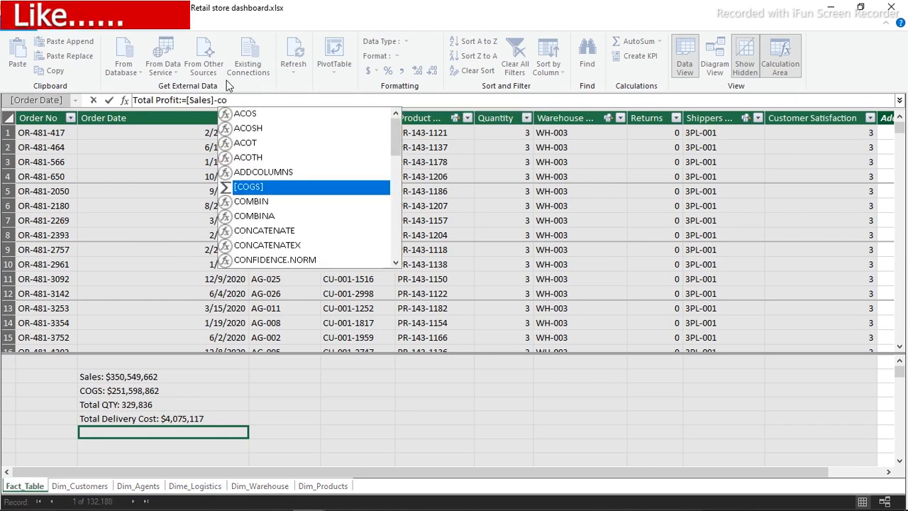
pyautogui.press('Tab')
pyautogui.write('-')
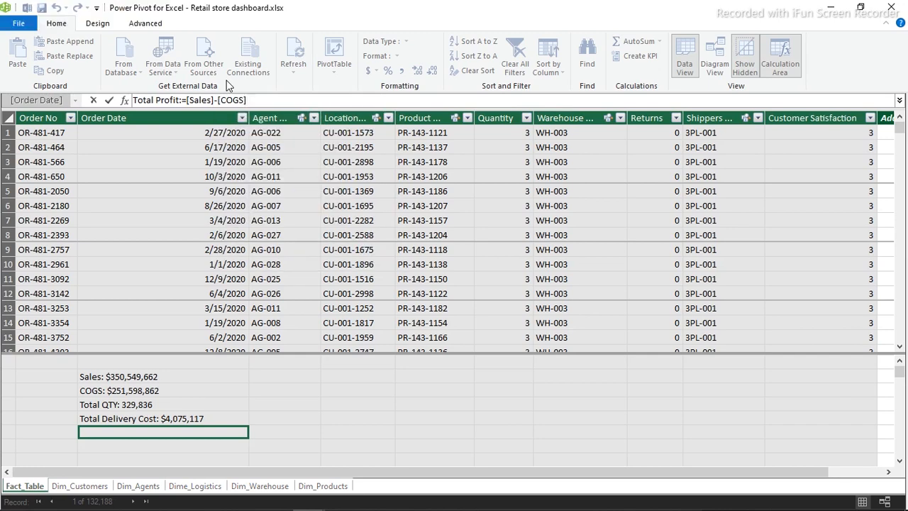
pyautogui.write('tot')
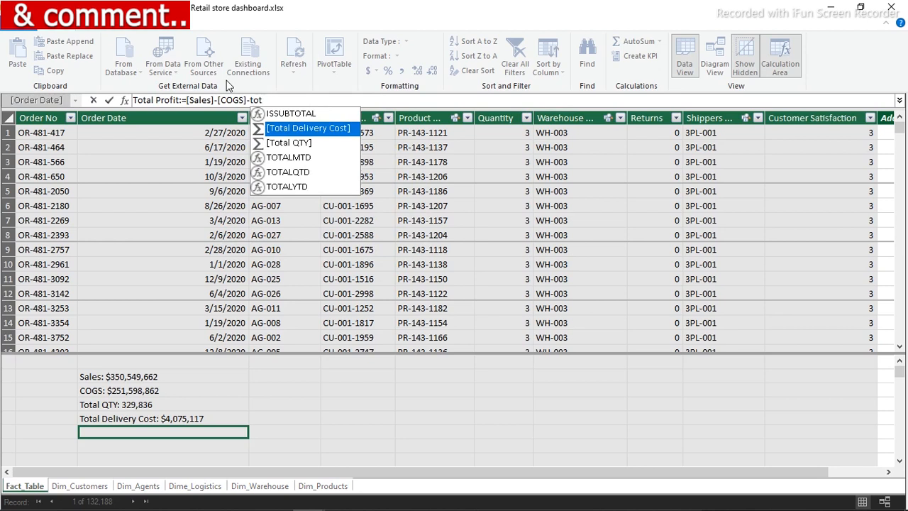
pyautogui.press('Tab')
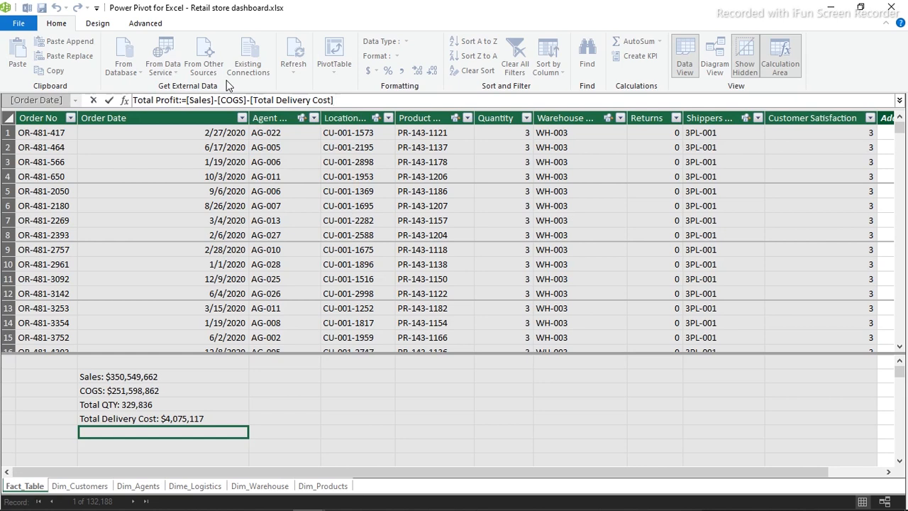
# Step: Confirm the Total Profit measure, [Sales]-[COGS]-[Total Delivery Cost], and format it as English (United States) dollar currency without decimals
pyautogui.press('Return')
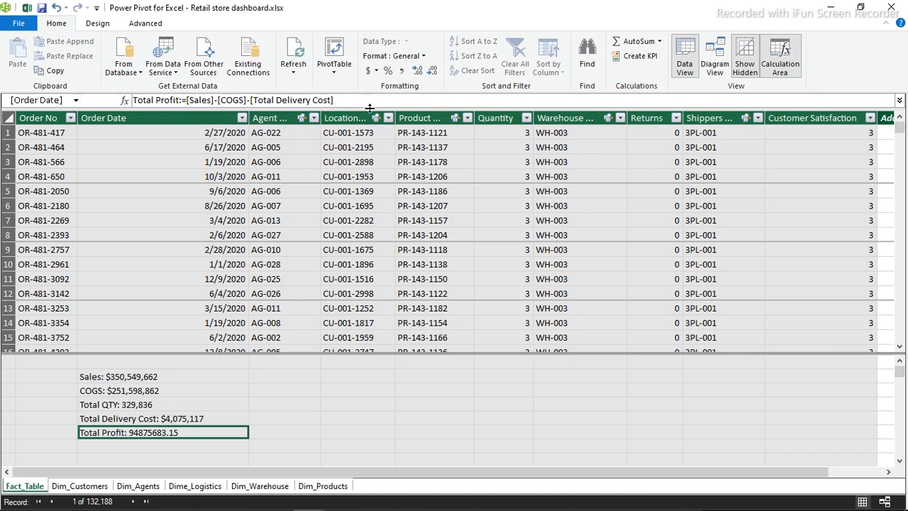
pyautogui.click(376, 71)
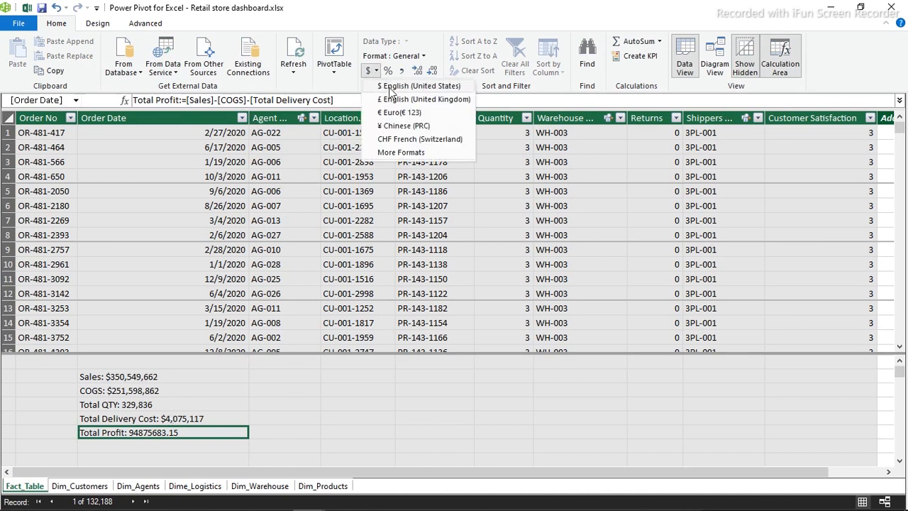
pyautogui.click(380, 87)
pyautogui.click(431, 72)
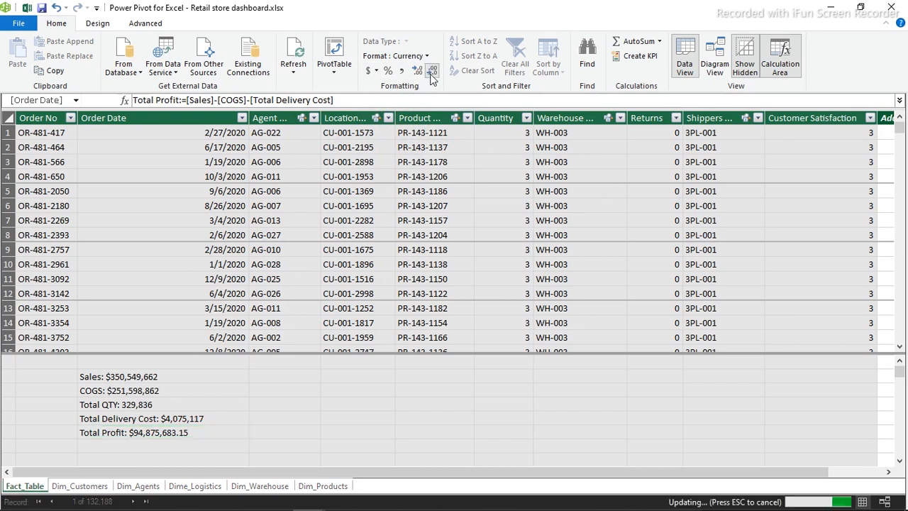
pyautogui.click(431, 72)
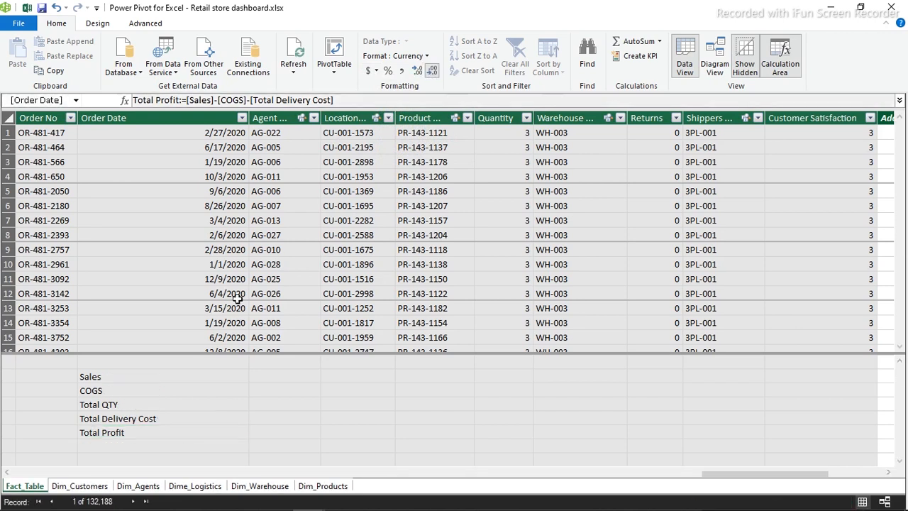
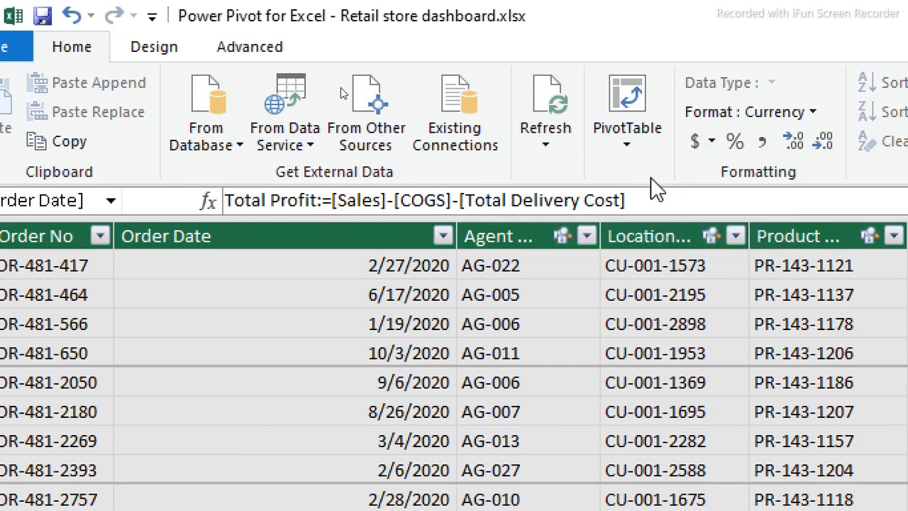
# Step: Create a PivotTable from the data model on a new worksheet
pyautogui.click(628, 155)
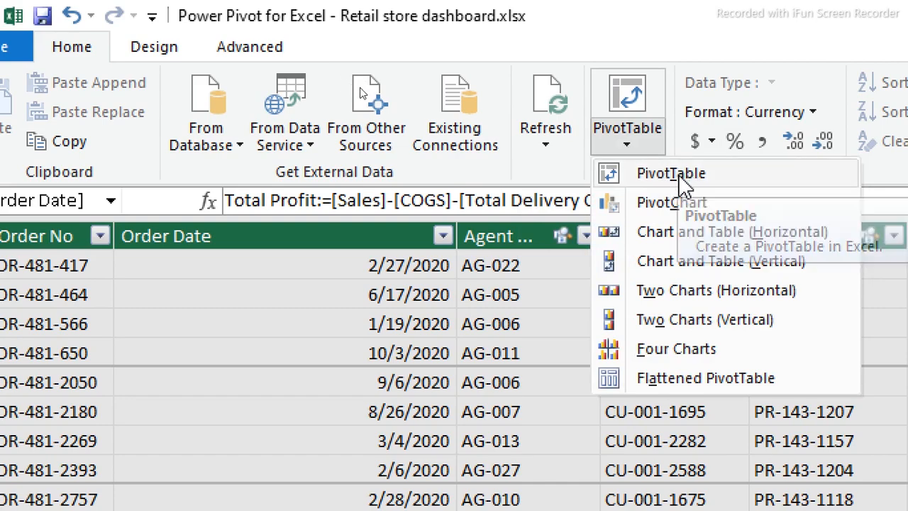
pyautogui.click(653, 170)
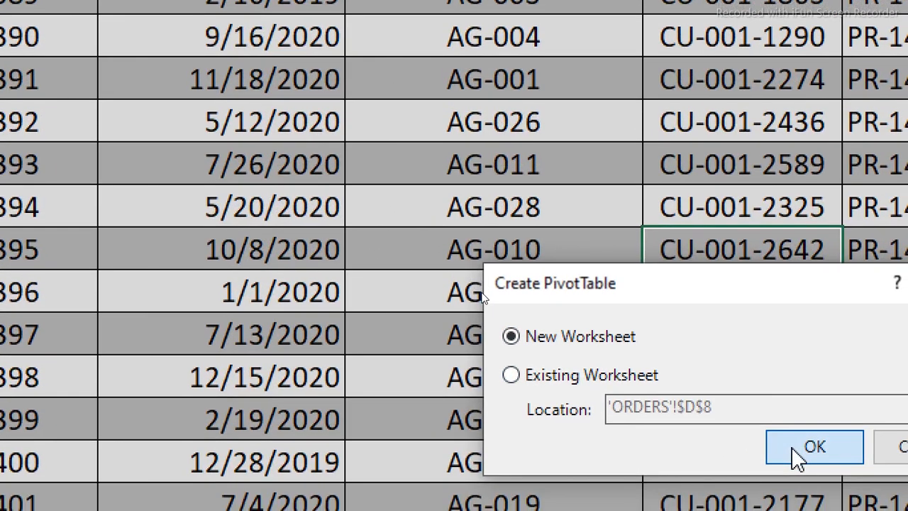
pyautogui.click(805, 454)
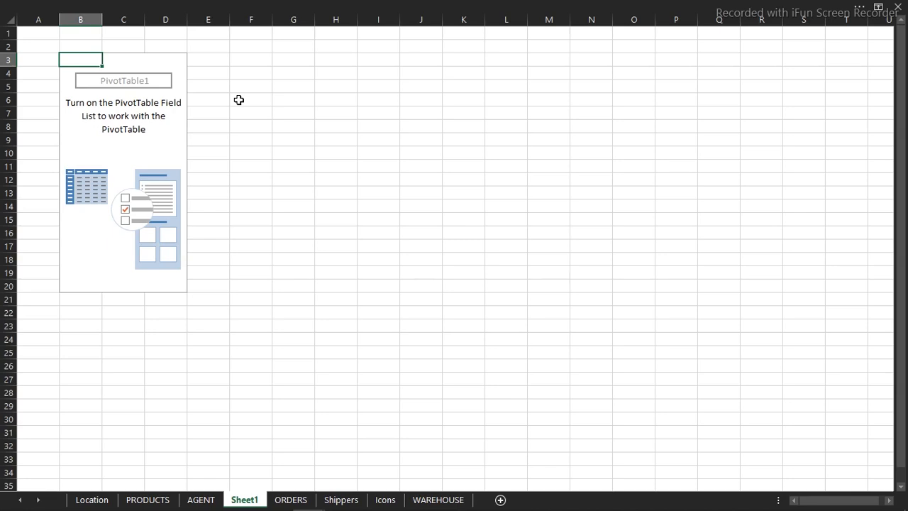
# Step: Move the new PivotTable sheet after WAREHOUSE and rename it Analysis
pyautogui.moveTo(240, 502)
pyautogui.mouseDown()
pyautogui.moveTo(486, 497)
pyautogui.moveTo(475, 496)
pyautogui.mouseUp()
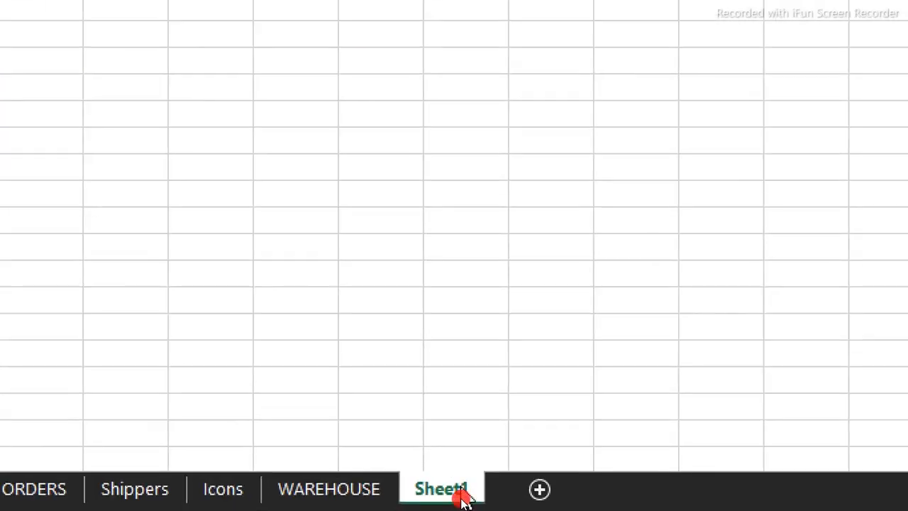
pyautogui.doubleClick(461, 502)
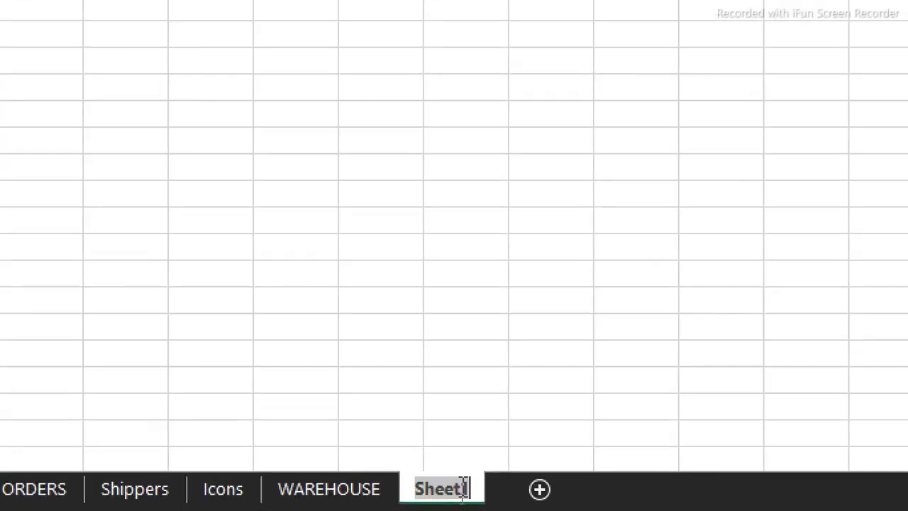
pyautogui.write('Anal')
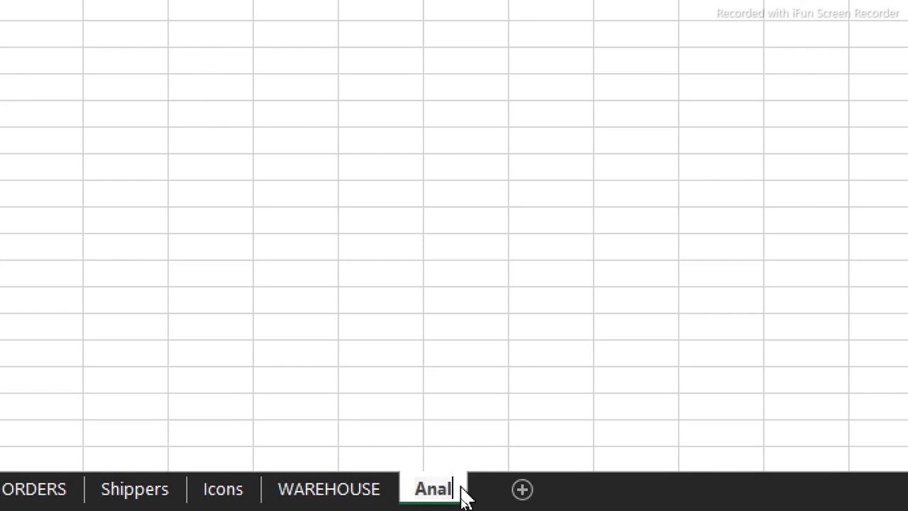
pyautogui.write('ysi')
pyautogui.press('BackSpace')
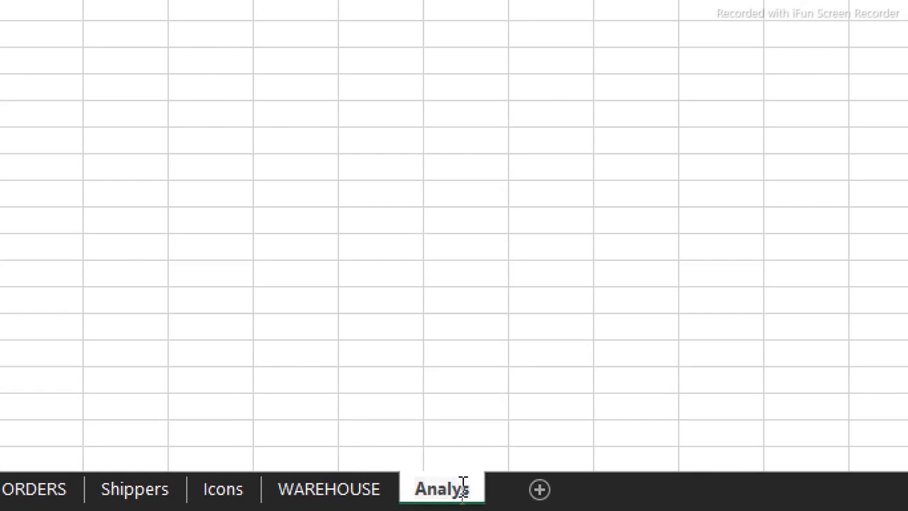
pyautogui.write('is')
pyautogui.press('Return')
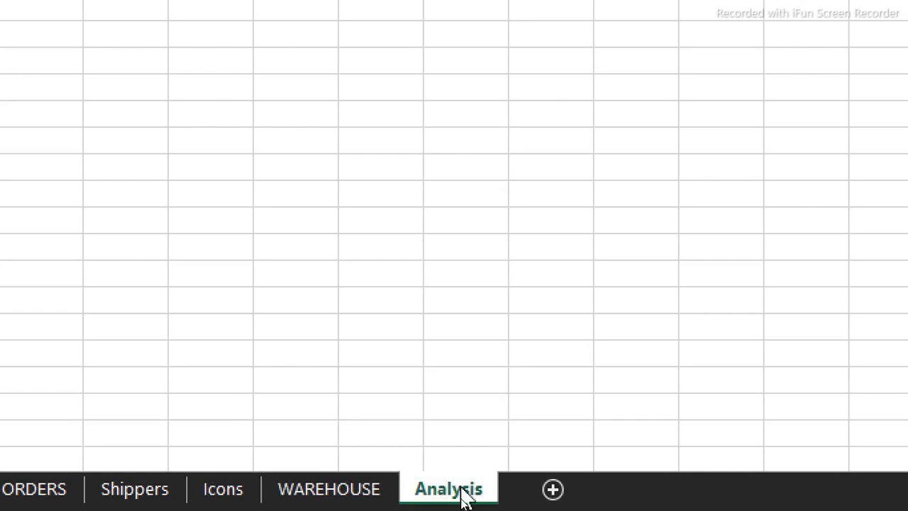
# Step: Add a new worksheet after Analysis and name it Dashboard
pyautogui.click(553, 489)
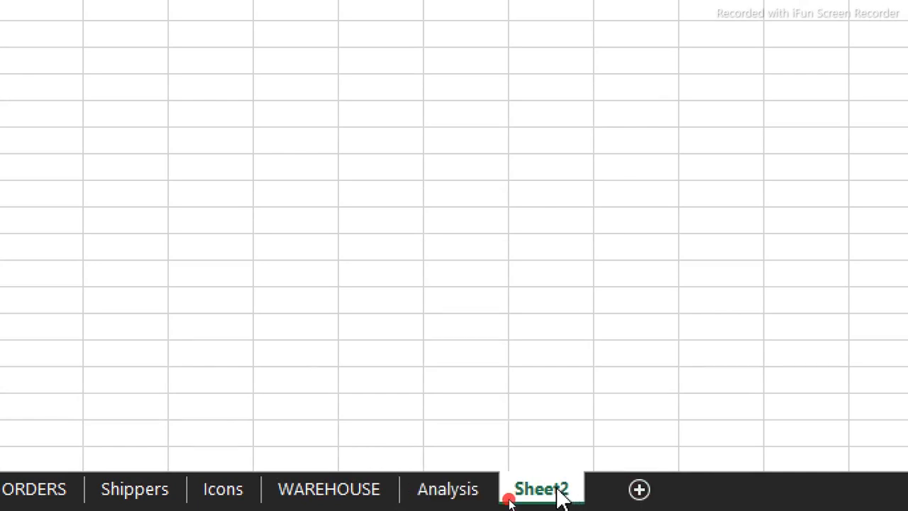
pyautogui.doubleClick(557, 489)
pyautogui.write('Da')
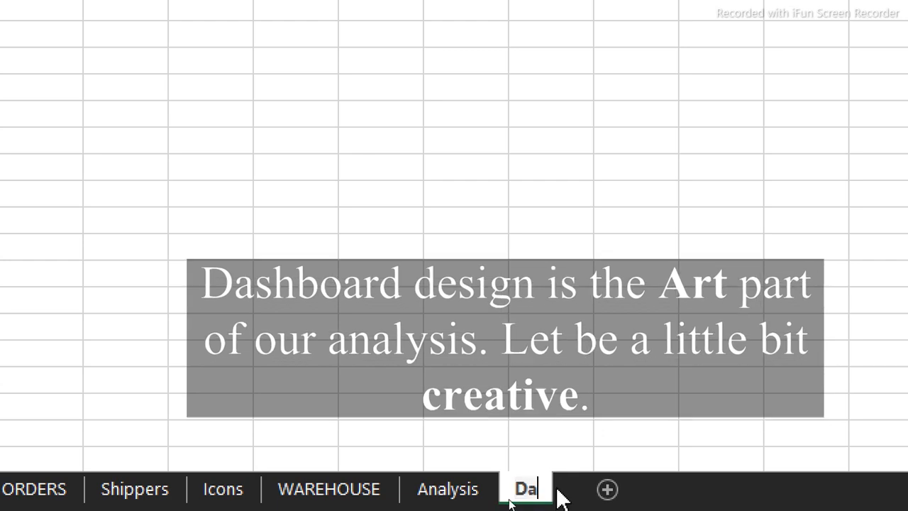
pyautogui.write('shboard')
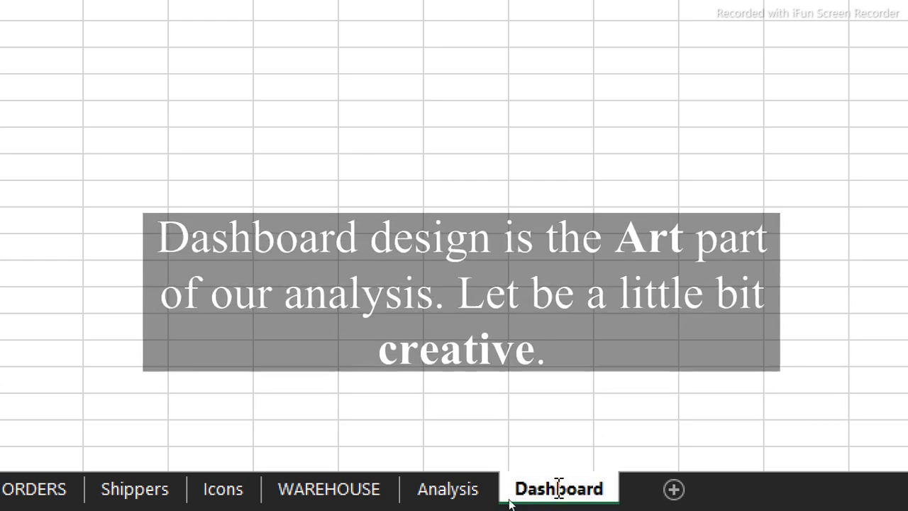
pyautogui.press('Return')
pyautogui.click(628, 241)
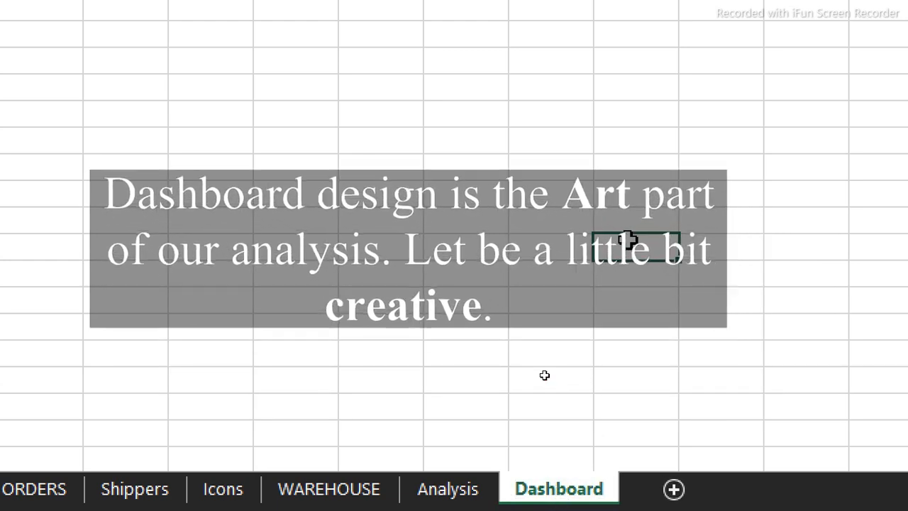
pyautogui.click(543, 374)
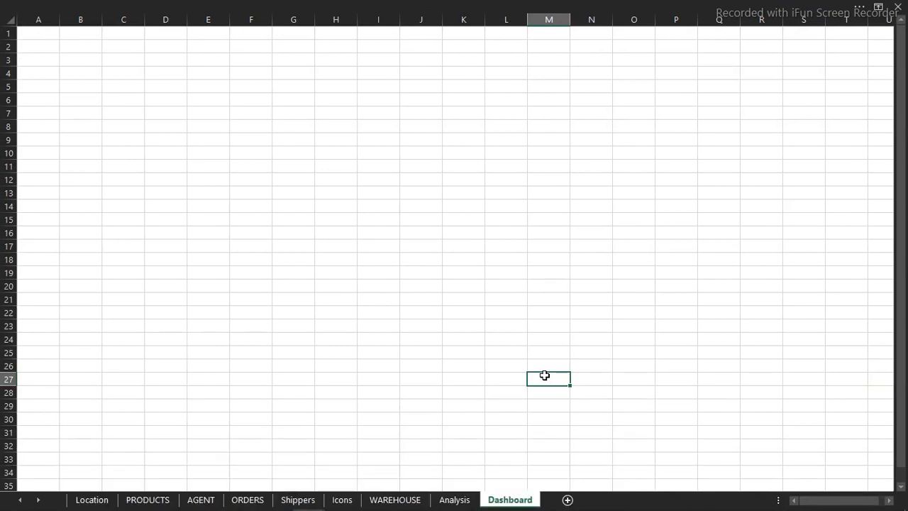
# Step: Hide the headings and gridlines on the Dashboard sheet and collapse the ribbon again
pyautogui.click(409, 5)
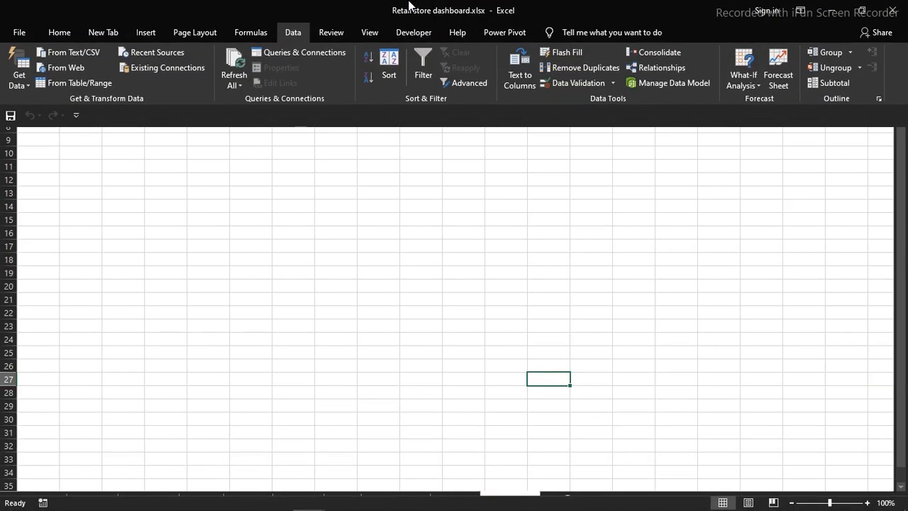
pyautogui.click(366, 32)
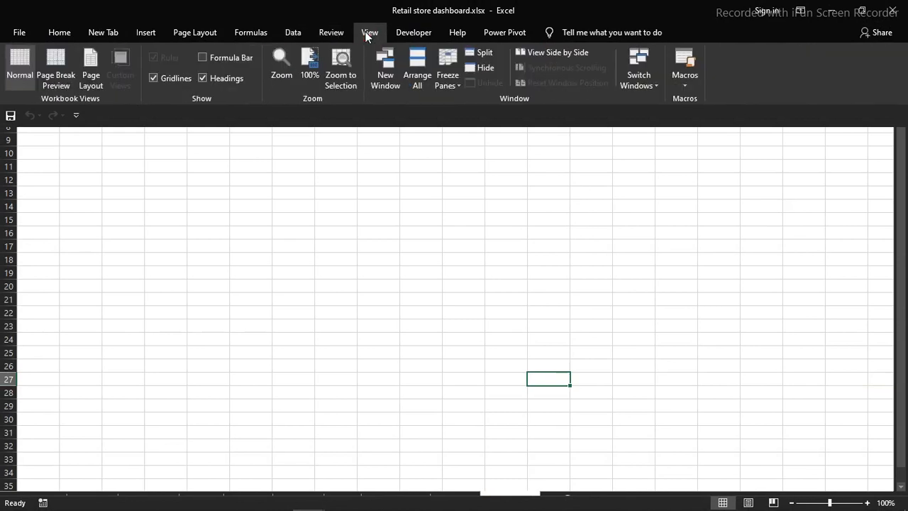
pyautogui.click(215, 78)
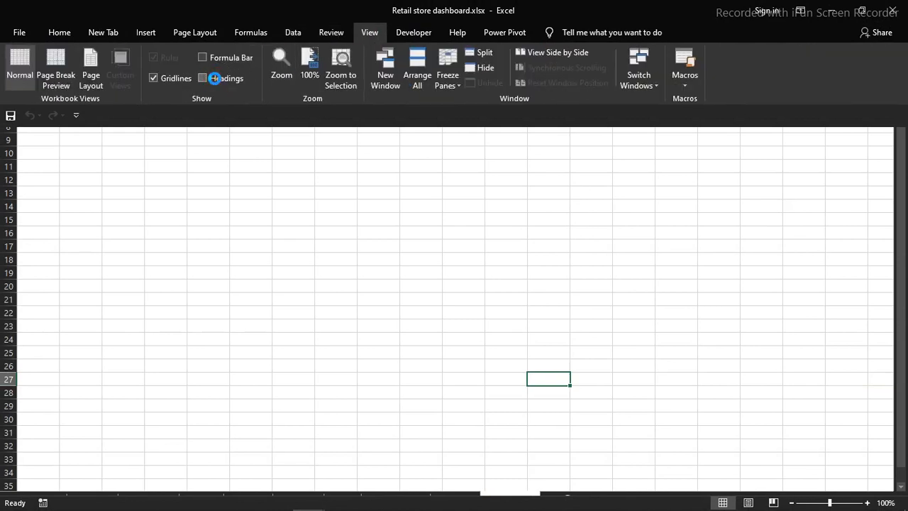
pyautogui.click(163, 79)
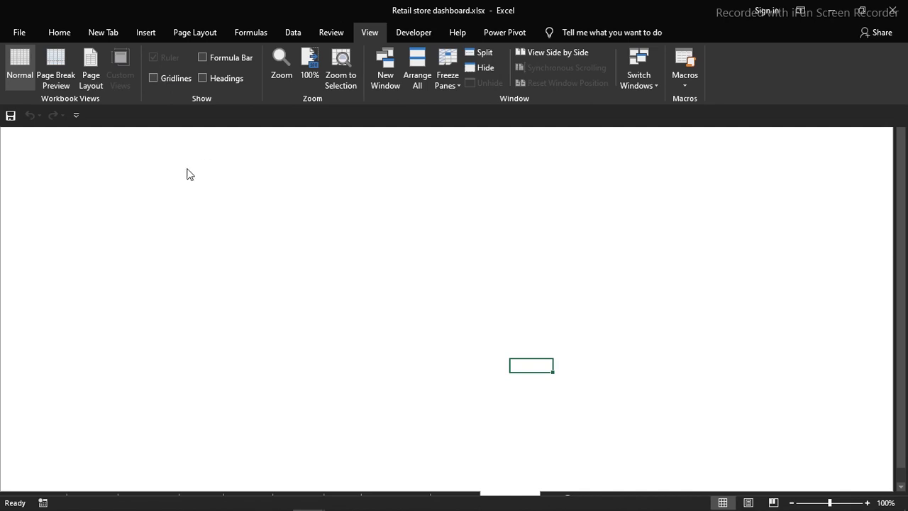
pyautogui.hotkey('ctrl', 'shift', 'F1')
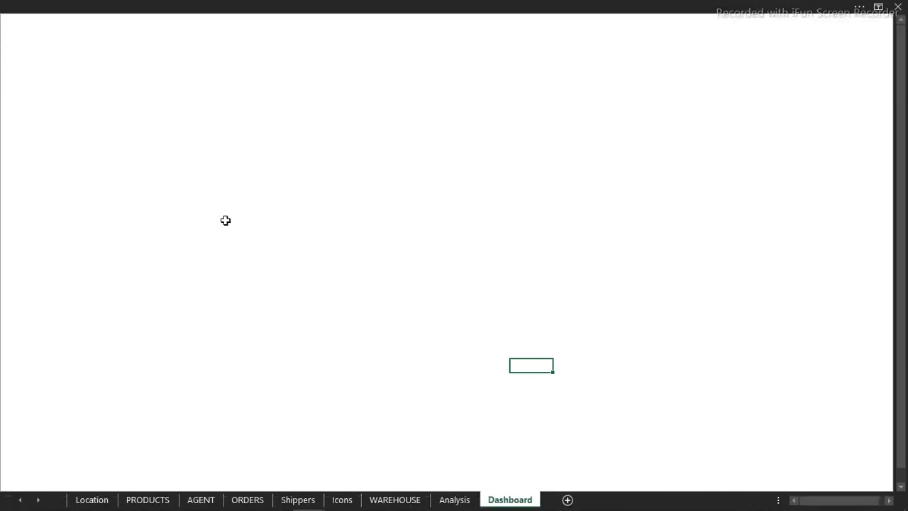
pyautogui.moveTo(212, 509)
pyautogui.click(286, 505)
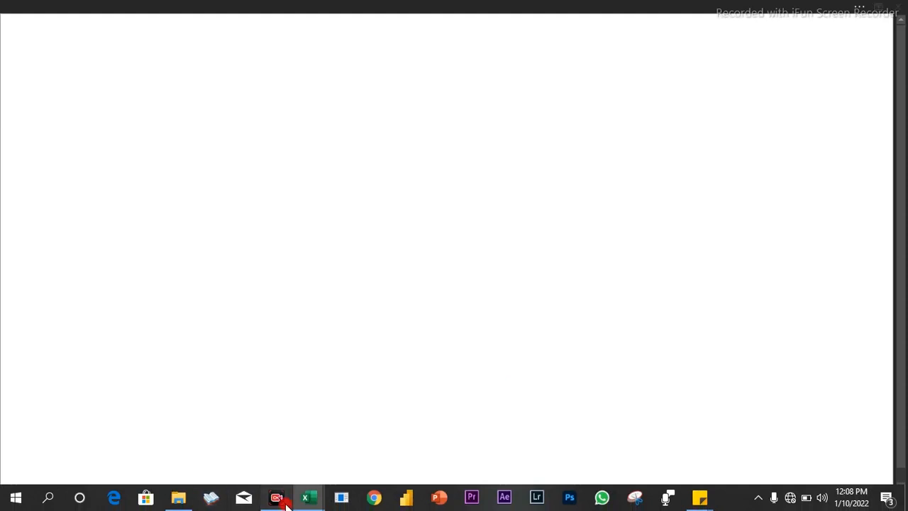
pyautogui.click(286, 505)
pyautogui.click(286, 506)
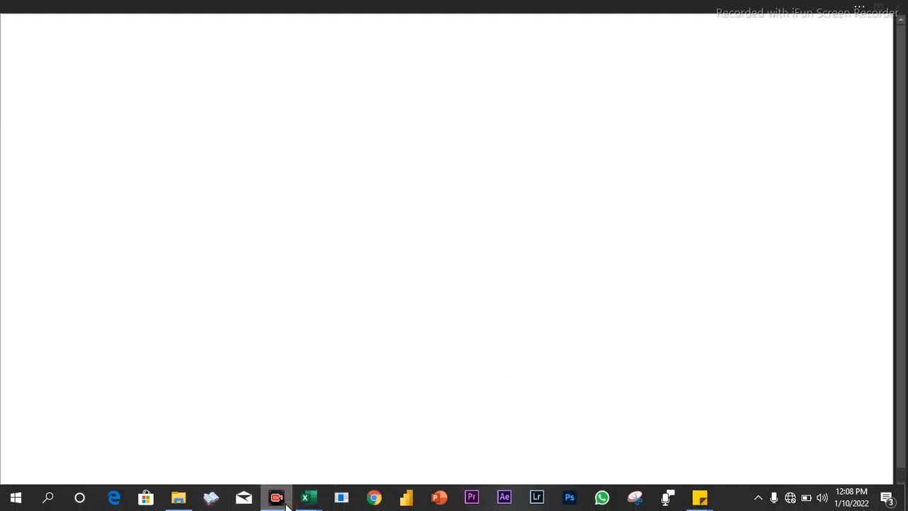
pyautogui.click(473, 216)
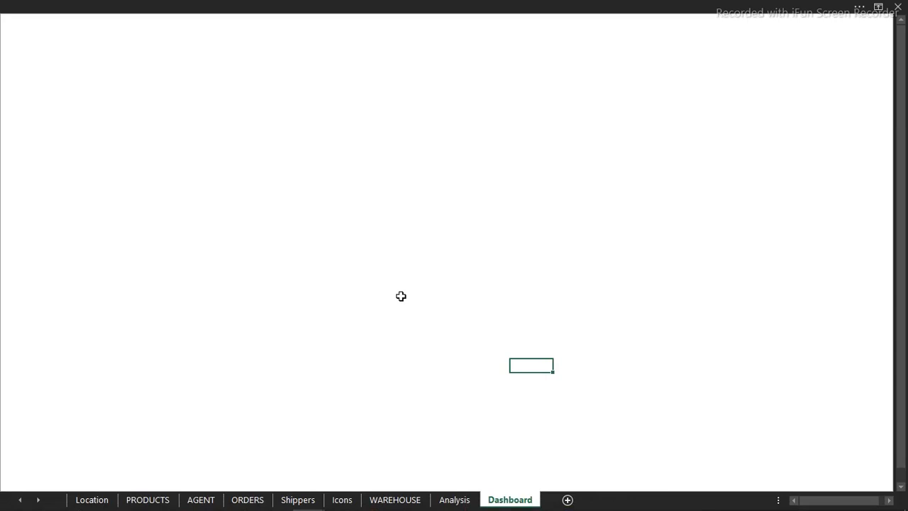
# Step: Fill all cells of the Dashboard sheet with Blue, Accent 1, Lighter 80%, and clear the full-sheet selection
pyautogui.click(377, 257)
pyautogui.hotkey('ctrl', 'a')
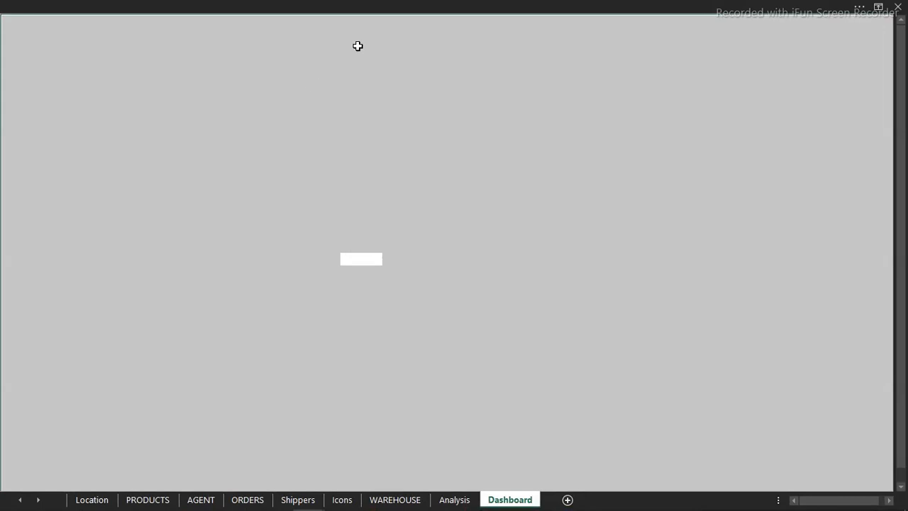
pyautogui.click(235, 4)
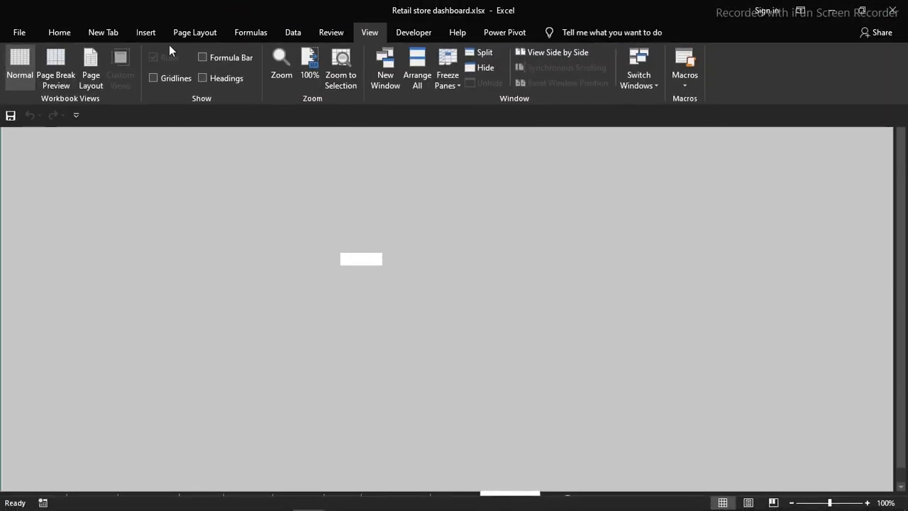
pyautogui.click(62, 30)
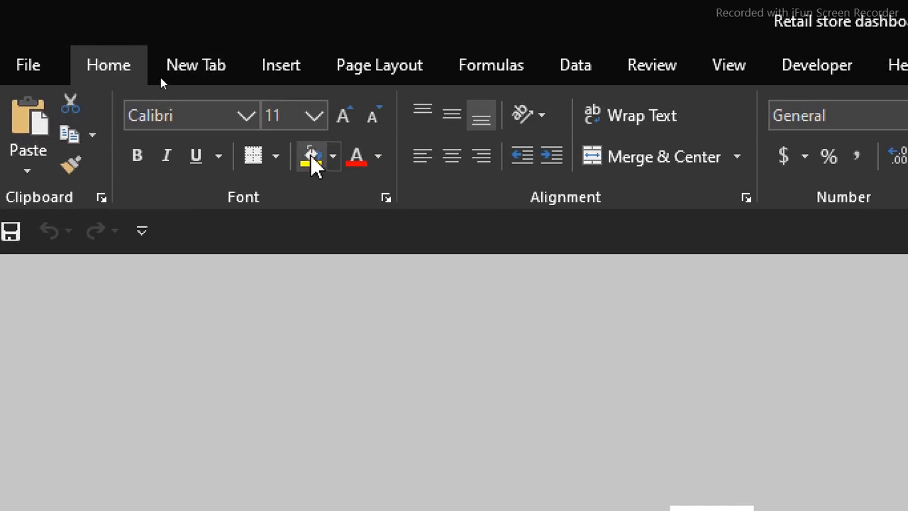
pyautogui.click(332, 157)
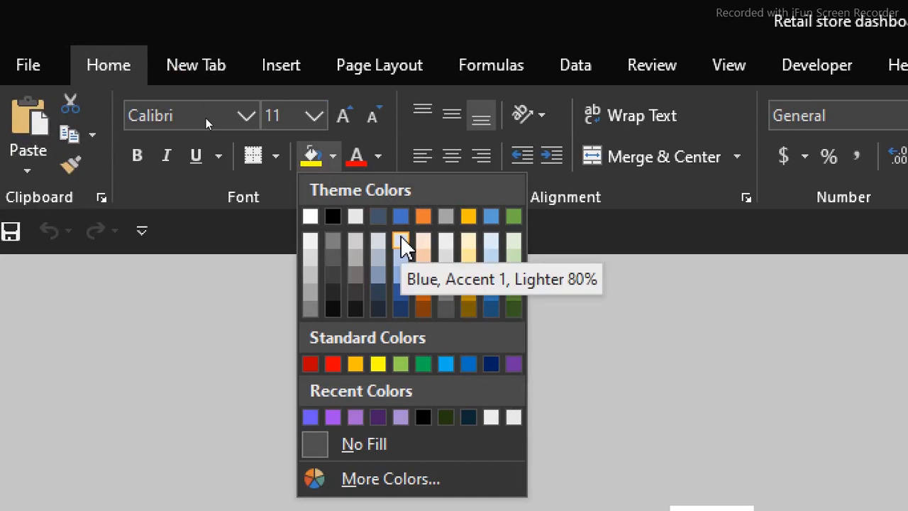
pyautogui.click(401, 240)
pyautogui.click(348, 319)
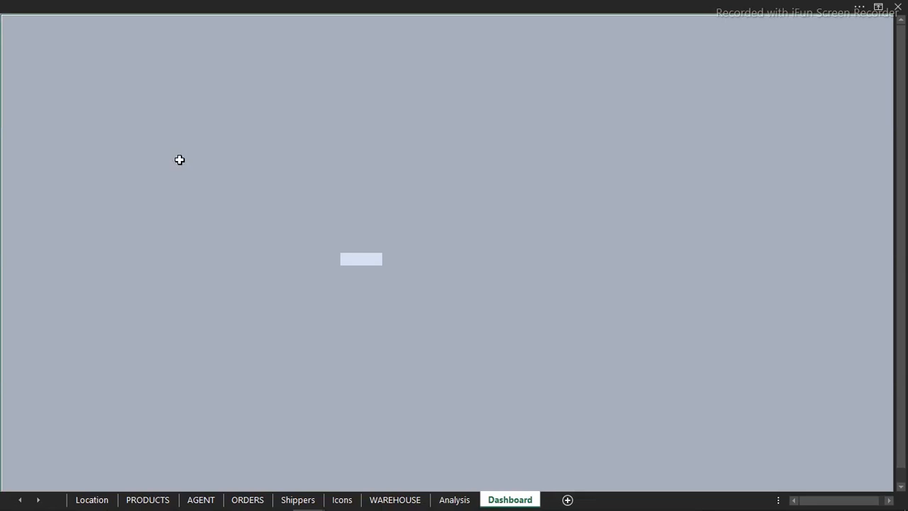
pyautogui.click(179, 160)
pyautogui.click(362, 290)
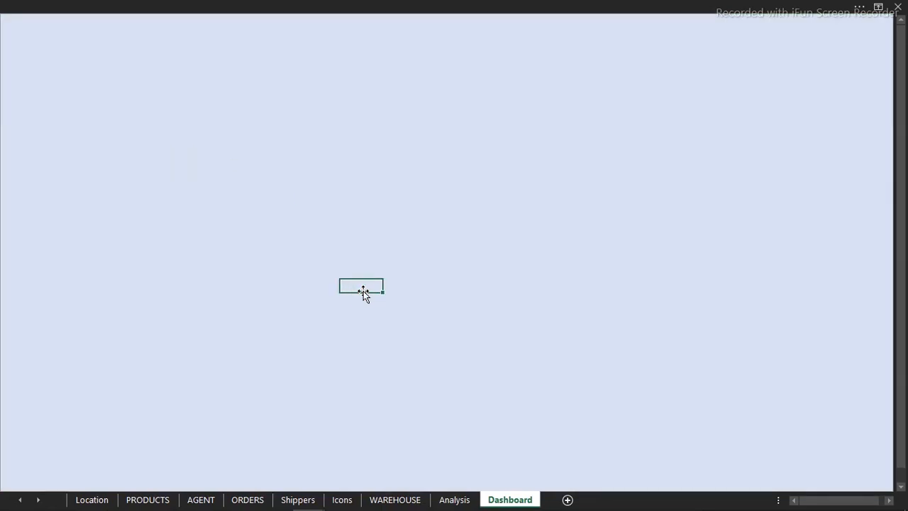
pyautogui.click(189, 195)
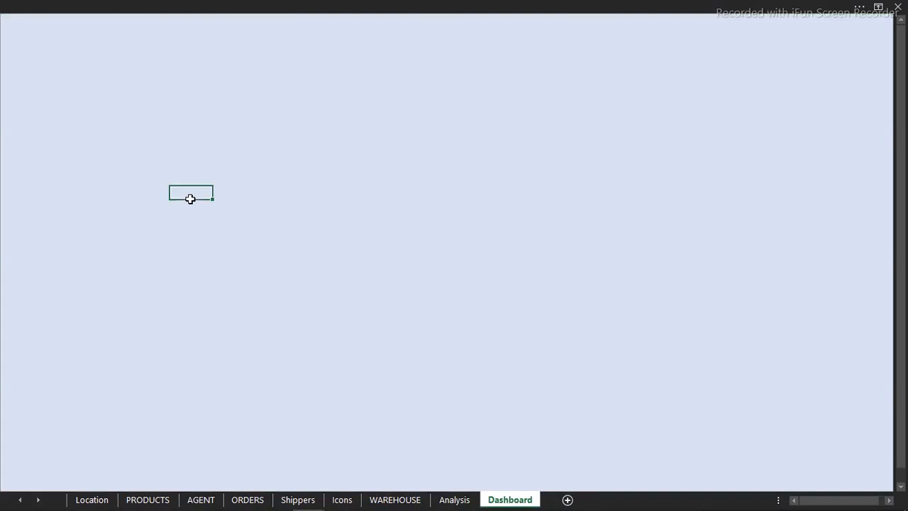
# Step: Draw a rounded rectangle about 1.3" high and 2.18" wide on the Dashboard sheet and move it toward the middle
pyautogui.click(193, 6)
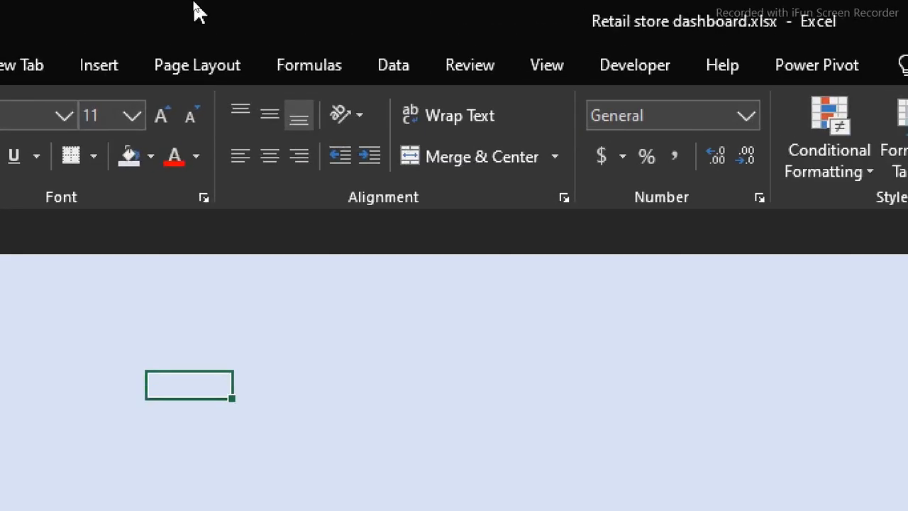
pyautogui.click(114, 72)
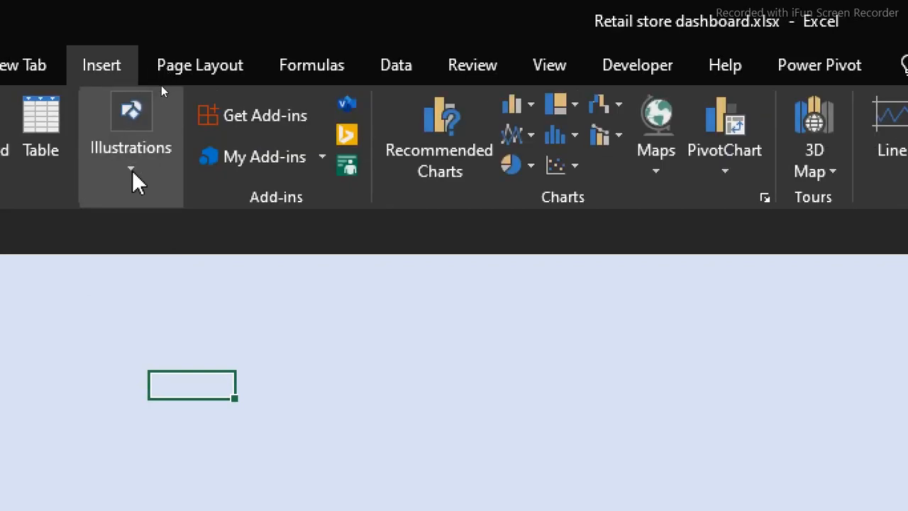
pyautogui.click(131, 174)
pyautogui.click(239, 294)
pyautogui.click(362, 345)
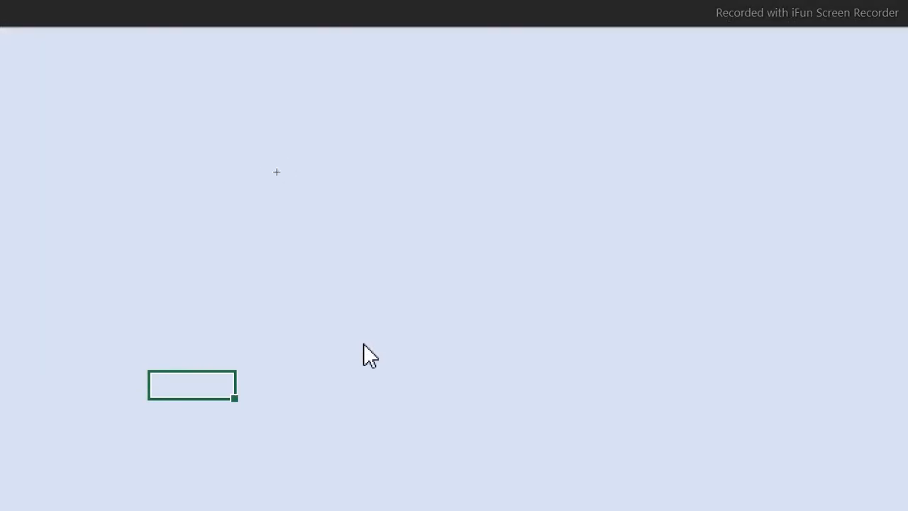
pyautogui.moveTo(205, 210); pyautogui.dragTo(477, 375)
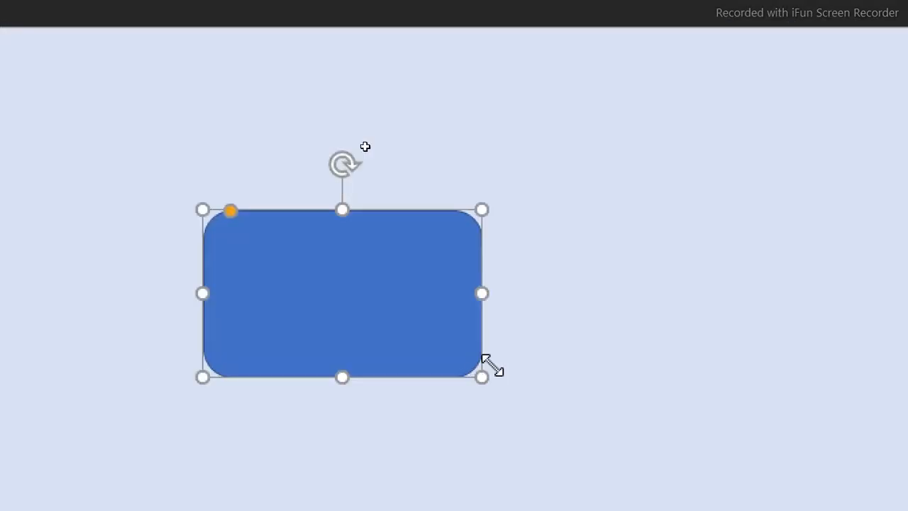
pyautogui.moveTo(397, 284); pyautogui.dragTo(646, 309)
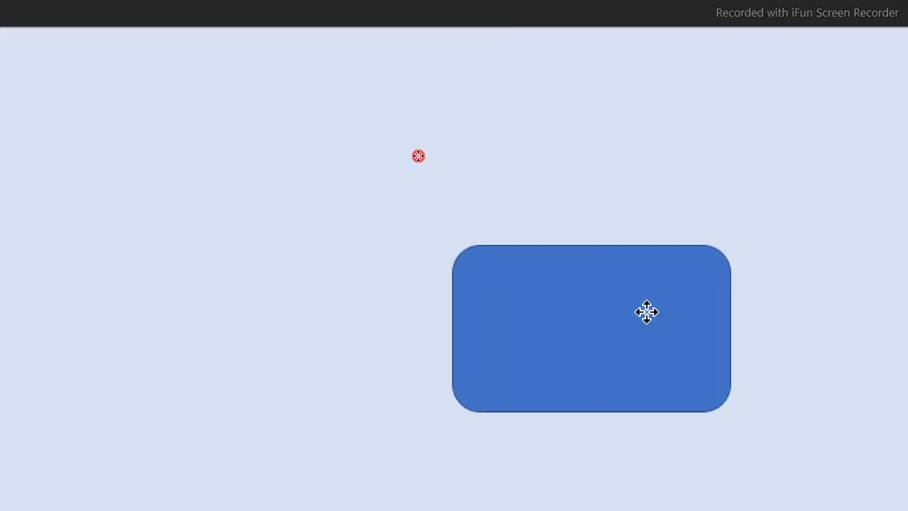
# Step: Set the rounded rectangle's height to 7.19" and its width to 13.33"
pyautogui.click(700, 3)
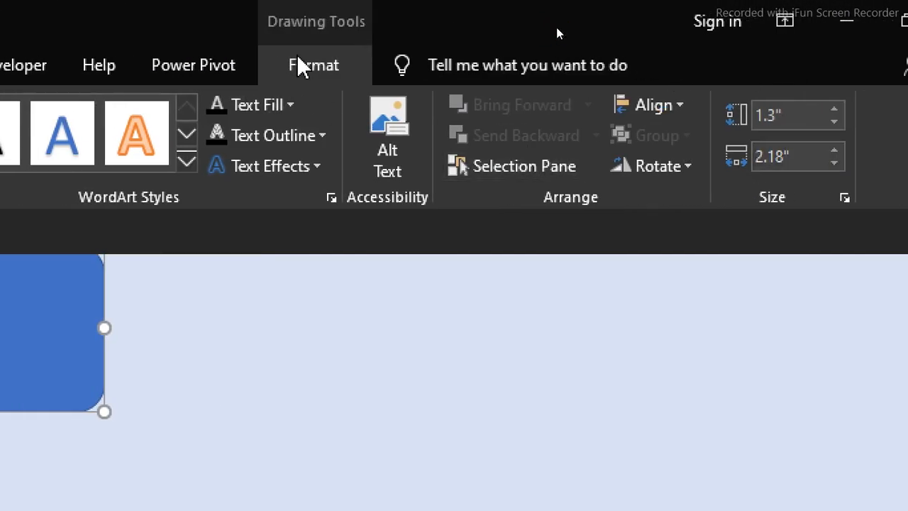
pyautogui.click(197, 71)
pyautogui.click(307, 71)
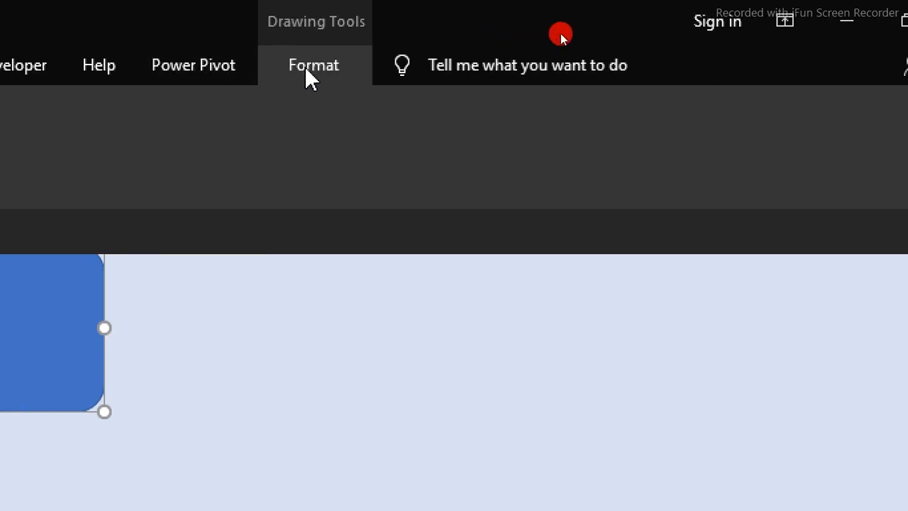
pyautogui.moveTo(790, 114)
pyautogui.mouseDown()
pyautogui.moveTo(769, 114)
pyautogui.moveTo(806, 115)
pyautogui.mouseUp()
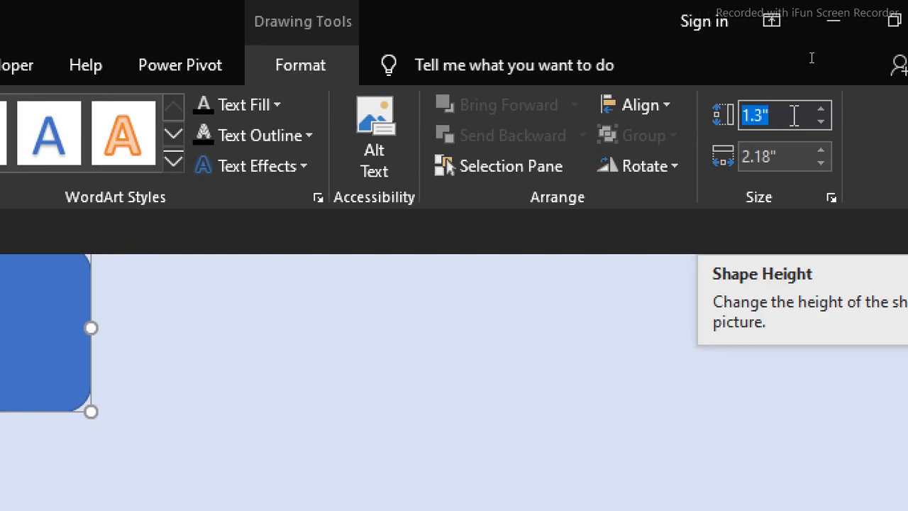
pyautogui.write('7')
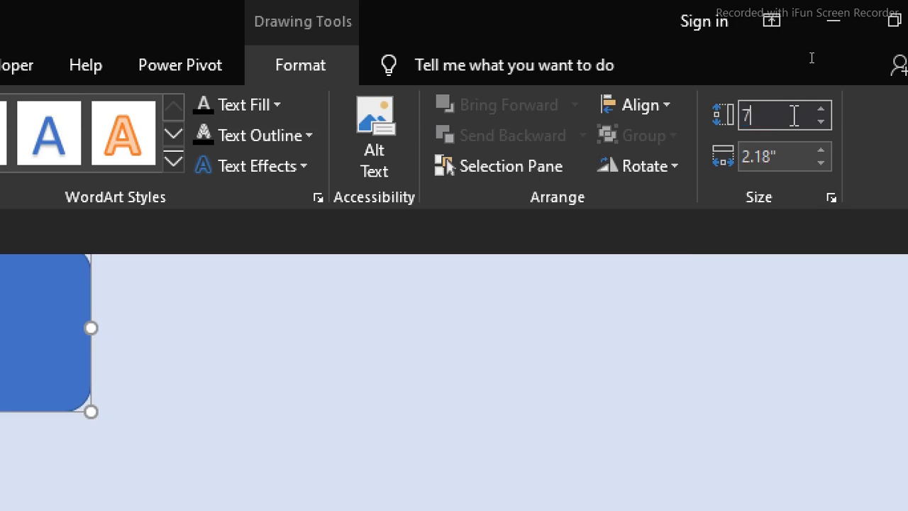
pyautogui.write('.19')
pyautogui.press('Tab')
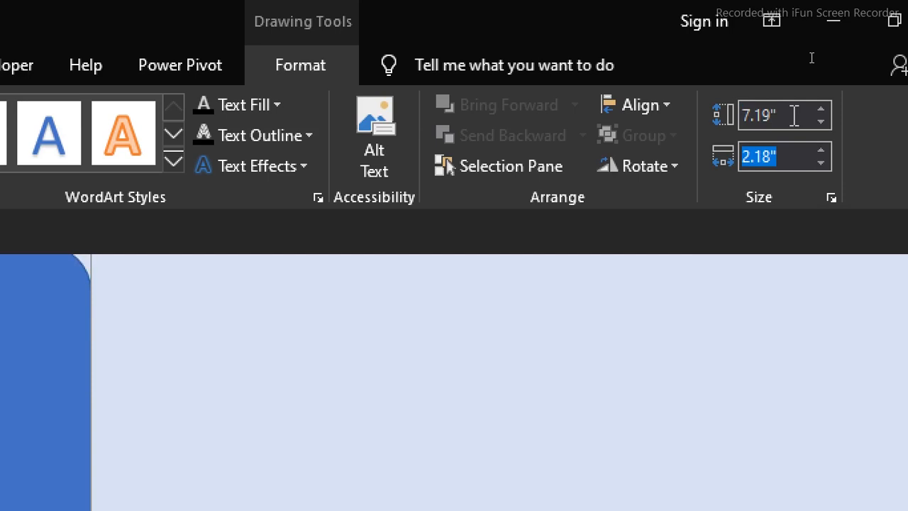
pyautogui.write('13.33')
pyautogui.press('Return')
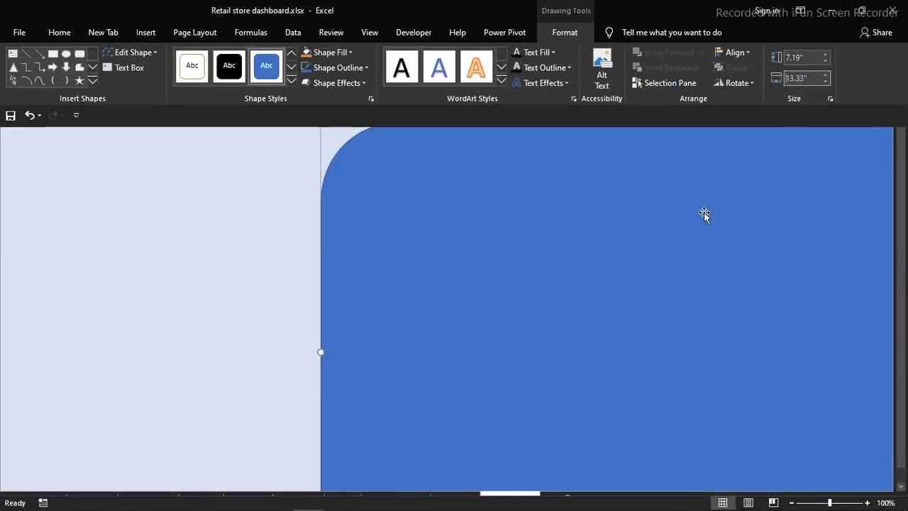
# Step: Position the large rounded rectangle so it covers the visible sheet area, and reduce the rounding of its corners
pyautogui.click(704, 214)
pyautogui.moveTo(522, 216); pyautogui.dragTo(229, 125)
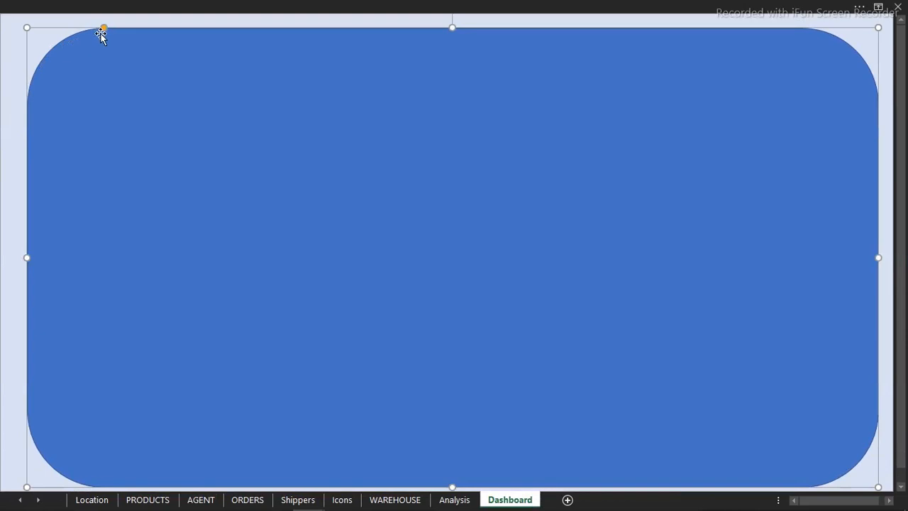
pyautogui.moveTo(103, 29); pyautogui.dragTo(50, 29)
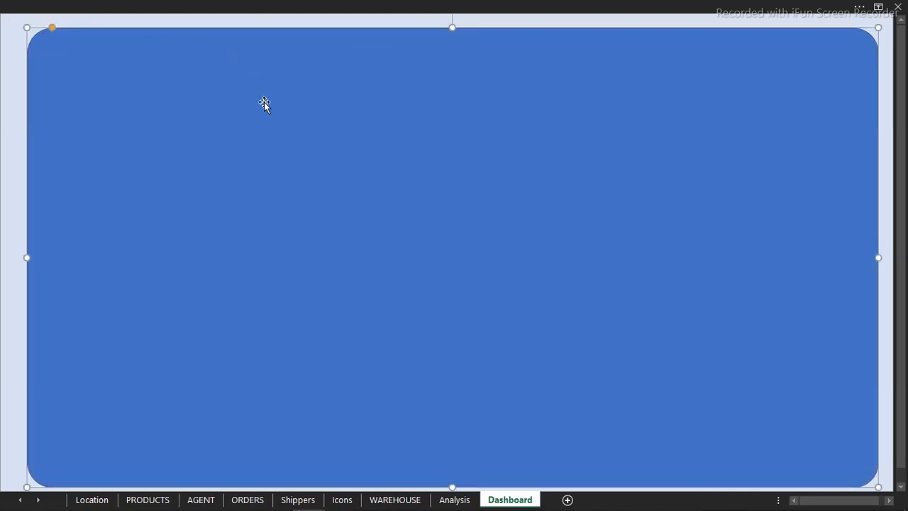
# Step: Remove the large panel's outline, fill it with the lightest grey theme colour, and nudge it slightly up and left
pyautogui.click(234, 4)
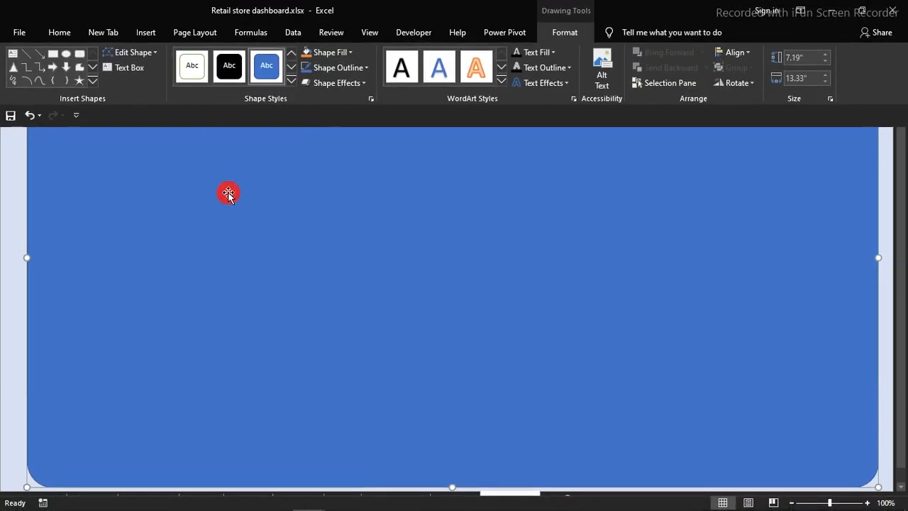
pyautogui.click(228, 194)
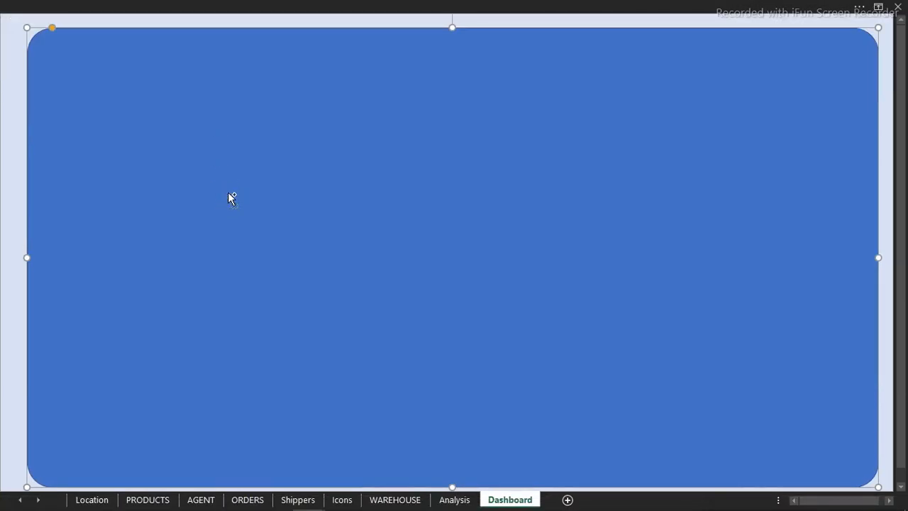
pyautogui.hotkey('ctrl', '1')
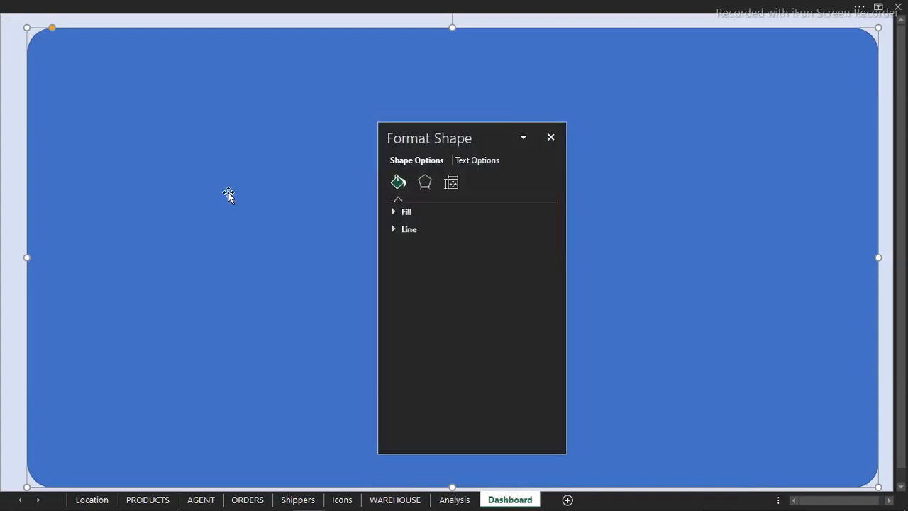
pyautogui.click(393, 229)
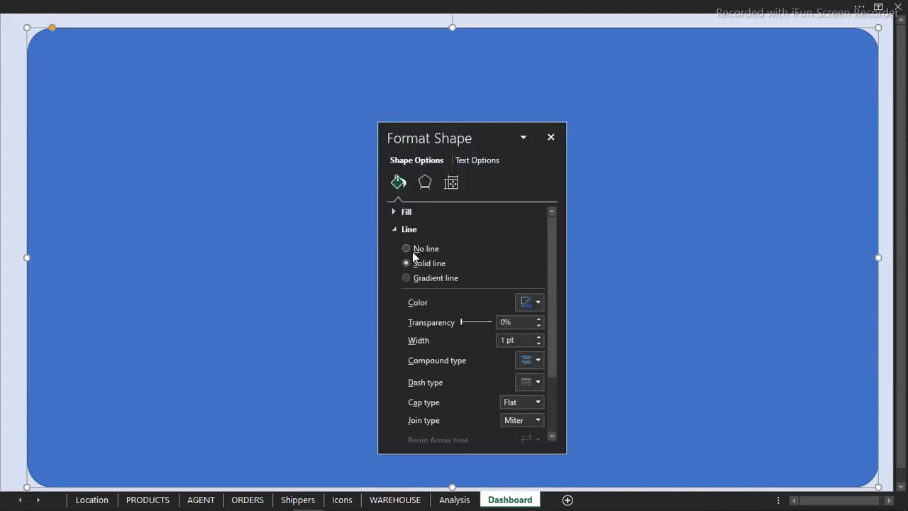
pyautogui.click(412, 251)
pyautogui.click(395, 212)
pyautogui.click(535, 315)
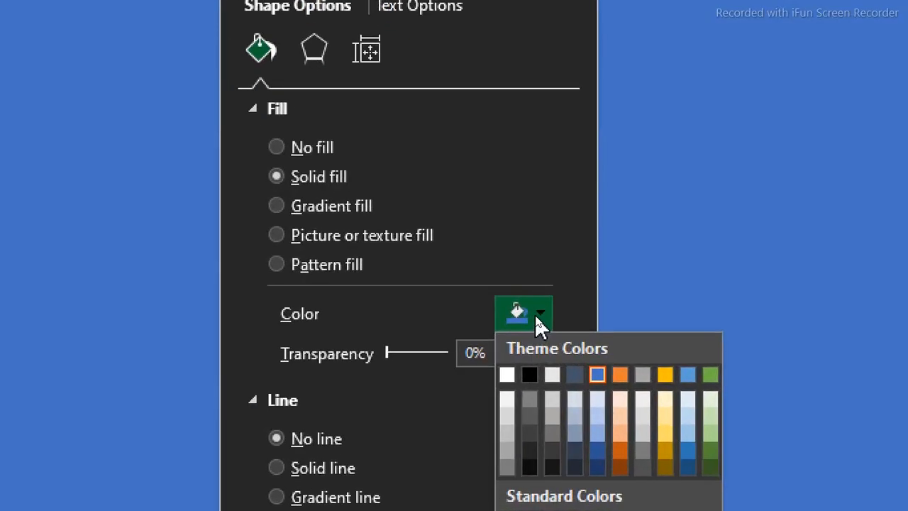
pyautogui.click(506, 404)
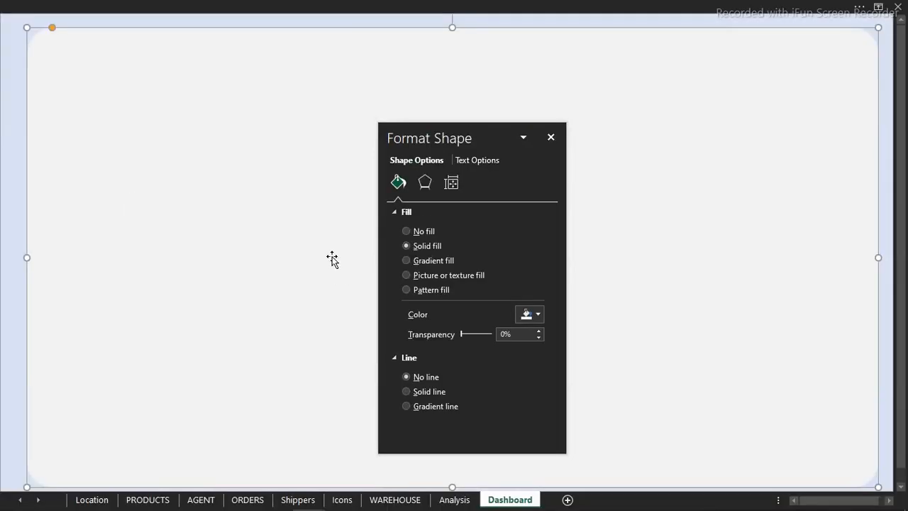
pyautogui.click(550, 137)
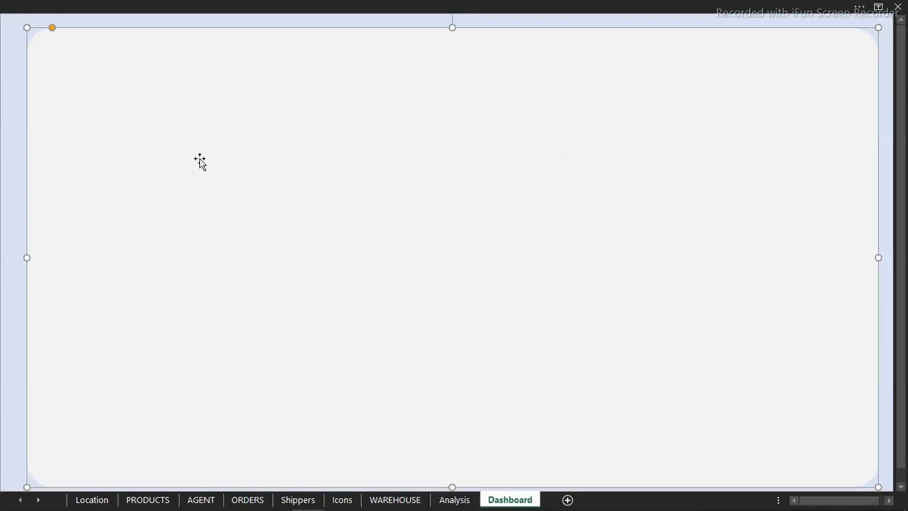
pyautogui.press('Escape')
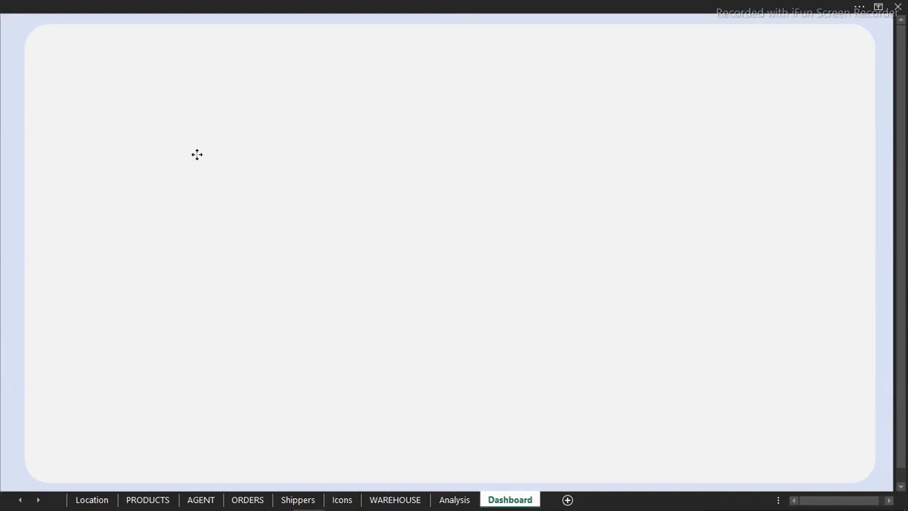
pyautogui.click(196, 156)
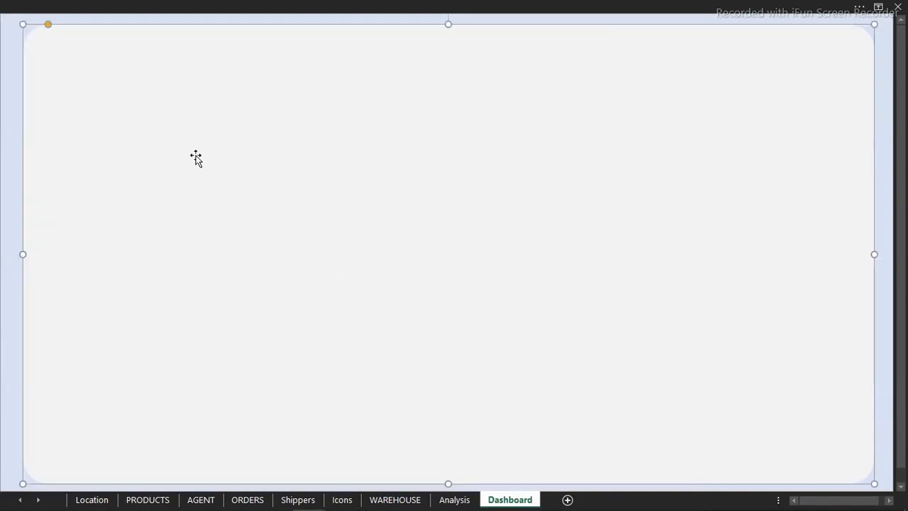
# Step: Draw a second rounded rectangle about 2.1" high and 1.73" wide on the left part of the grey panel
pyautogui.click(251, 5)
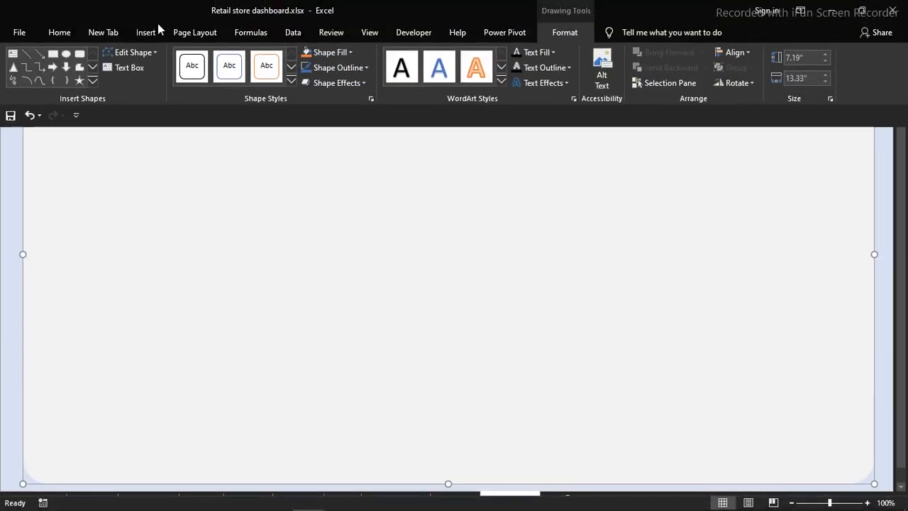
pyautogui.click(80, 53)
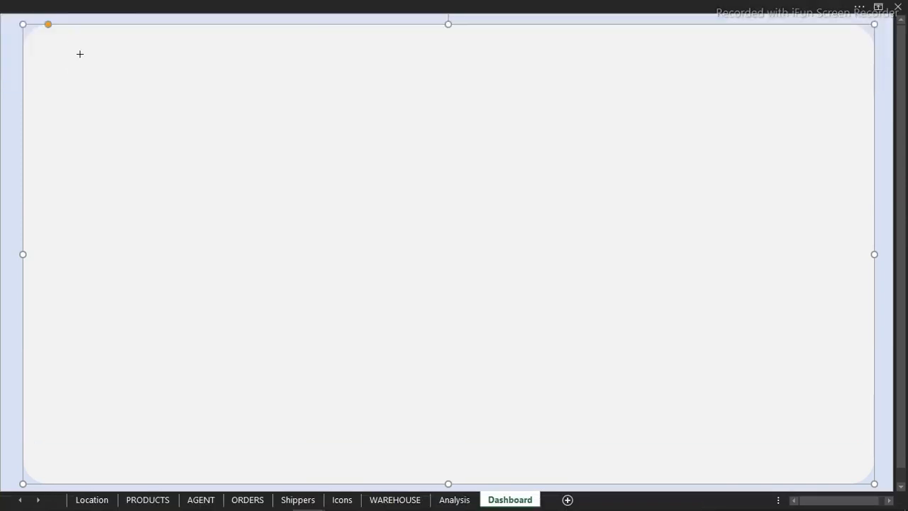
pyautogui.moveTo(120, 196); pyautogui.dragTo(231, 330)
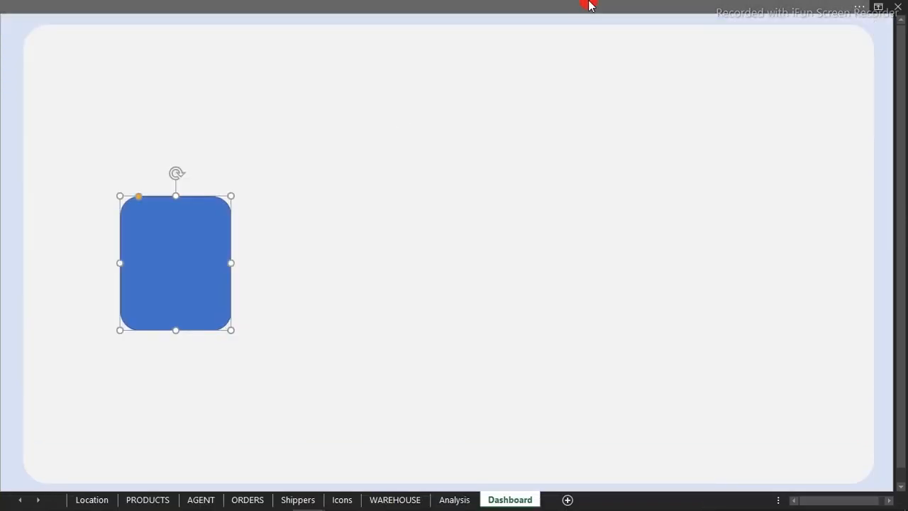
# Step: Set the blue rounded rectangle's height to 6.29" and its width to 1.92"
pyautogui.click(589, 5)
pyautogui.click(796, 58)
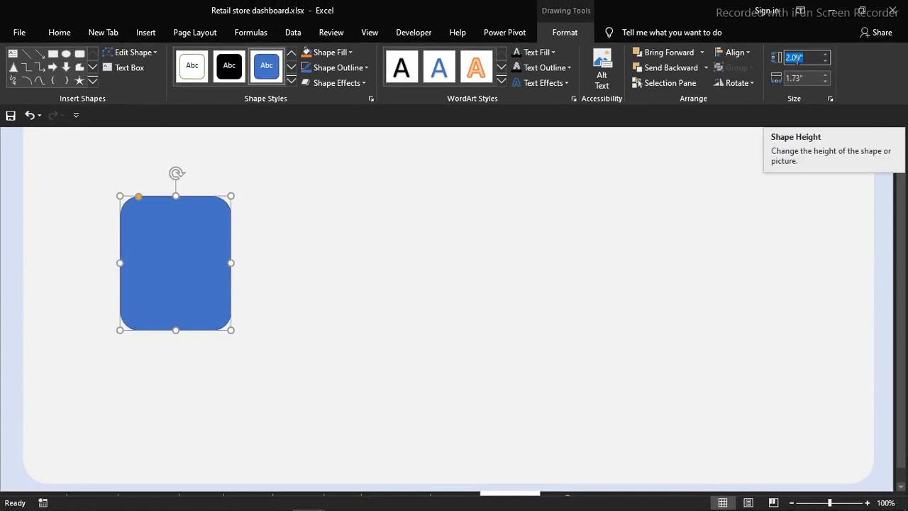
pyautogui.write('6.')
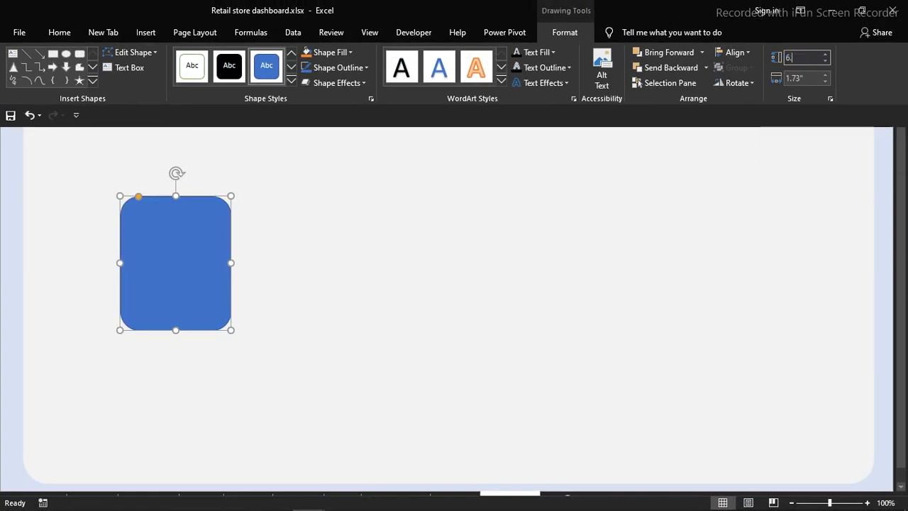
pyautogui.write('29')
pyautogui.press('Tab')
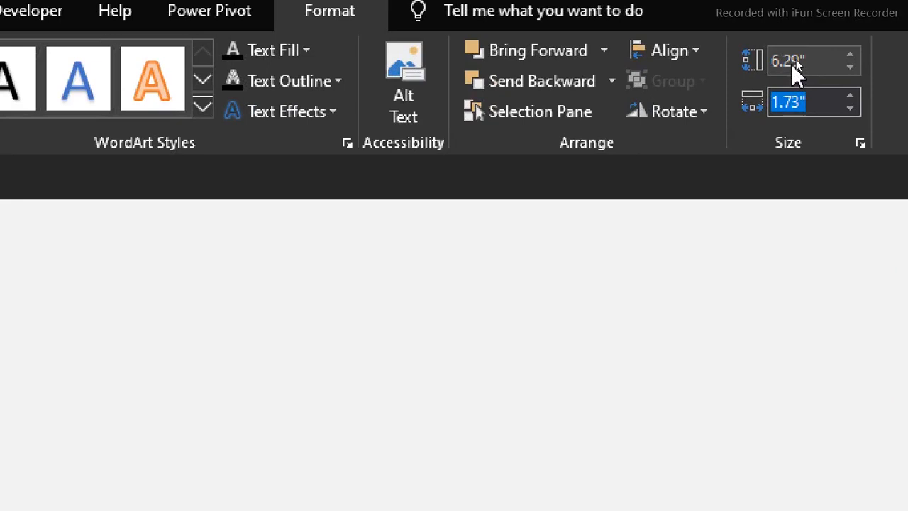
pyautogui.write('1.')
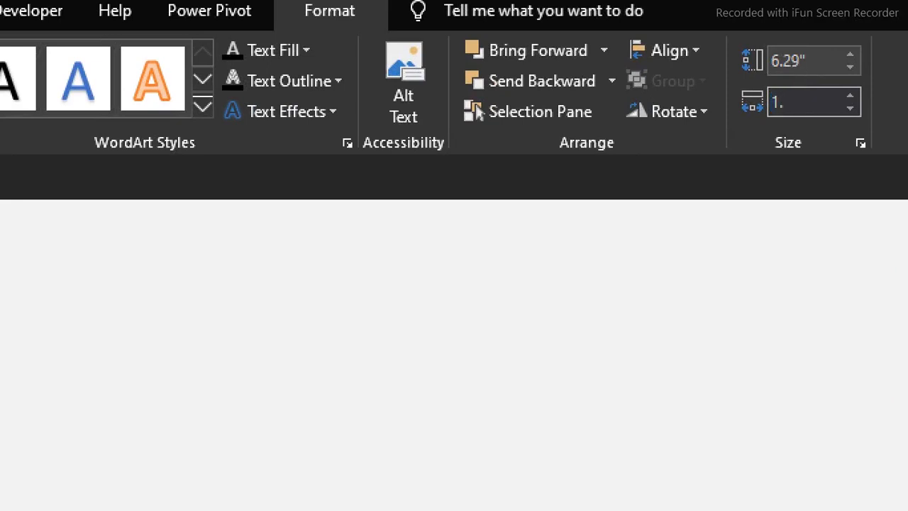
pyautogui.write('92')
pyautogui.press('Return')
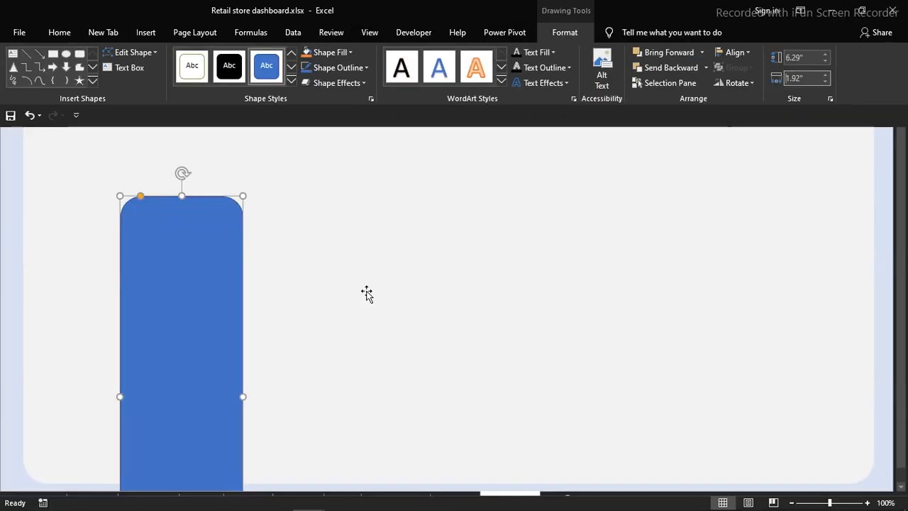
# Step: Move the tall blue rectangle to the grey panel's left edge so it slightly overhangs it, and deselect the shapes
pyautogui.click(174, 308)
pyautogui.moveTo(177, 303); pyautogui.dragTo(68, 167)
pyautogui.click(322, 206)
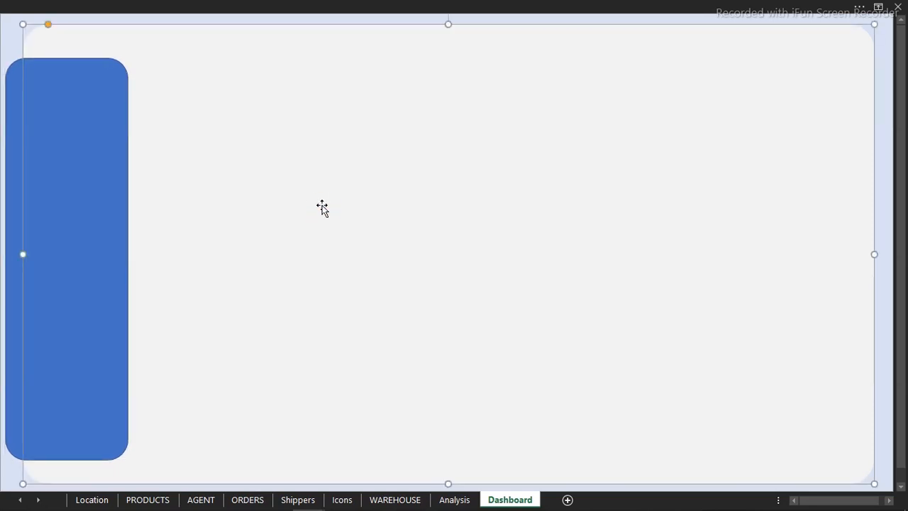
pyautogui.click(9, 42)
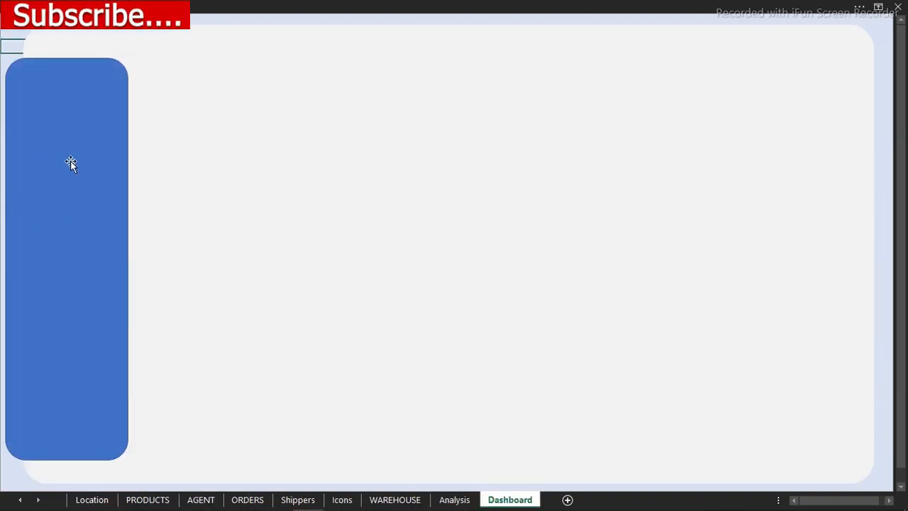
# Step: Remove the tall blue rounded rectangle's outline and switch its fill to a gradient
pyautogui.click(56, 195)
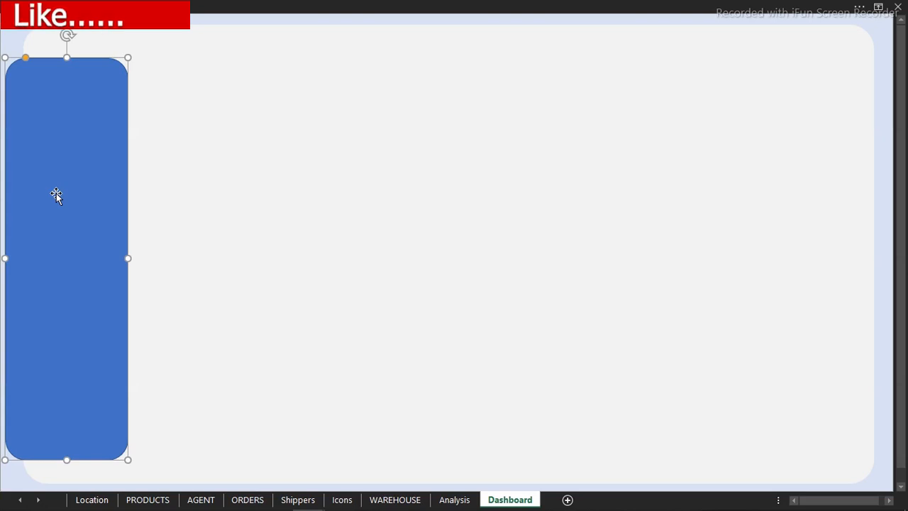
pyautogui.hotkey('ctrl', '1')
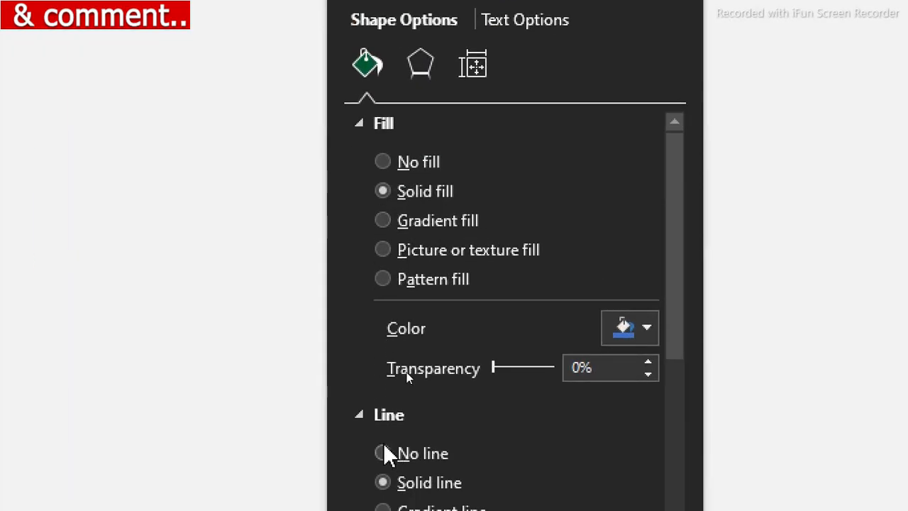
pyautogui.click(383, 453)
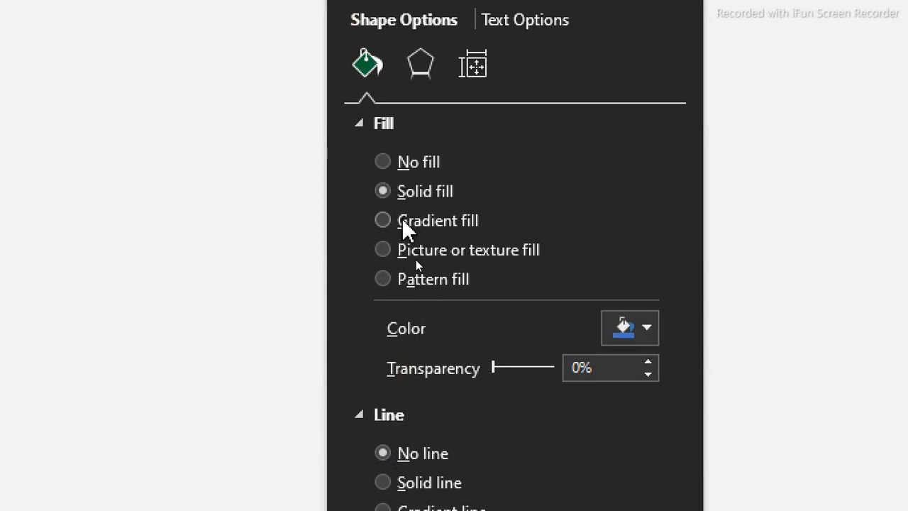
pyautogui.click(384, 220)
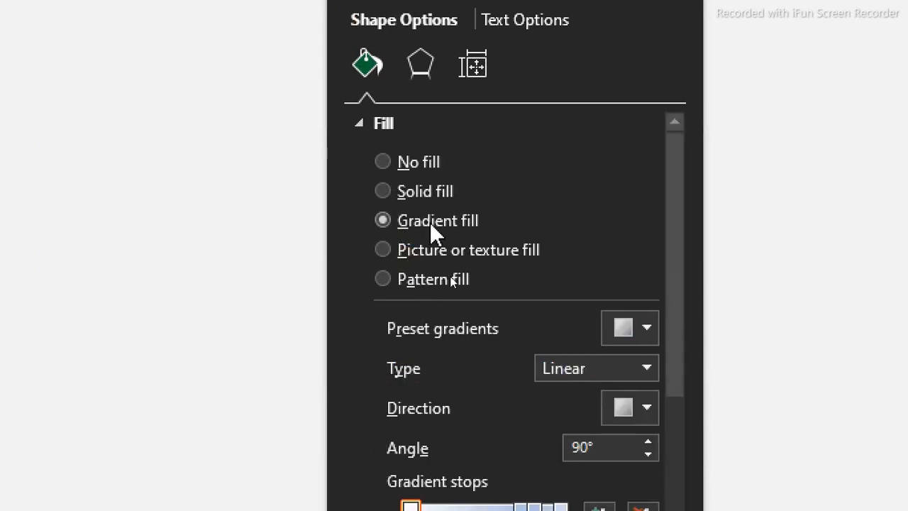
# Step: Delete the two intermediate gradient stops of the tall rectangle's fill, keeping only the two end stops
pyautogui.click(533, 430)
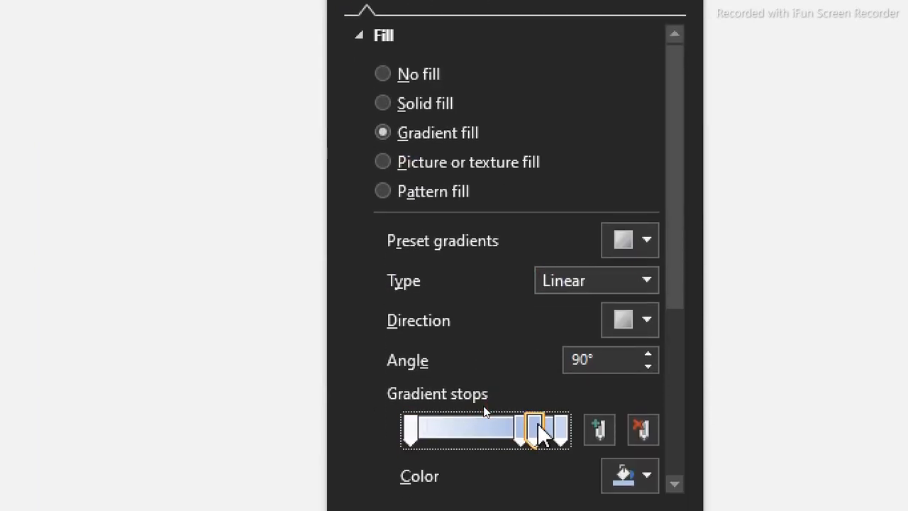
pyautogui.click(643, 429)
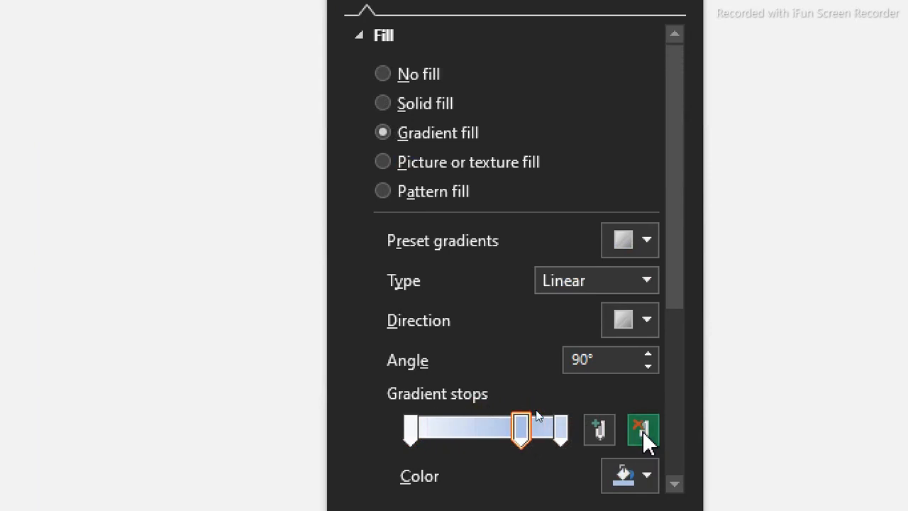
pyautogui.click(642, 431)
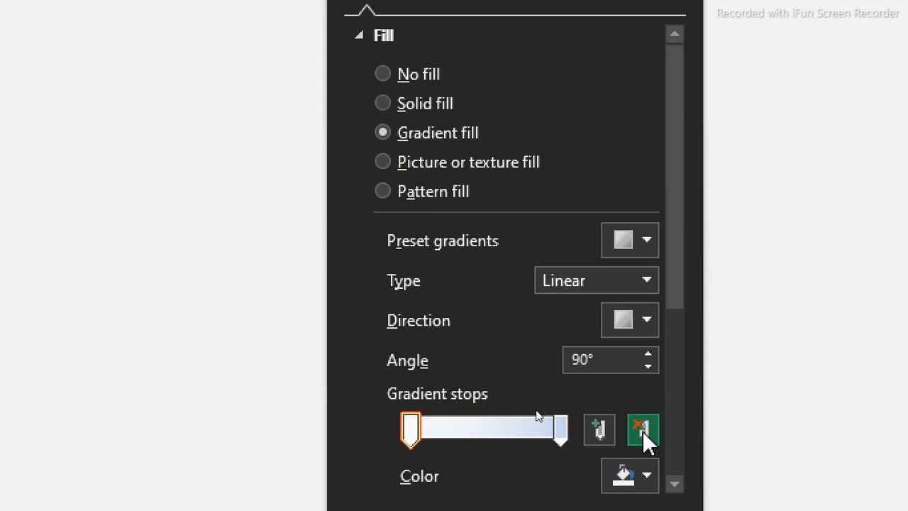
# Step: Set the gradient's first stop to the custom purple RGB 165, 104, 210
pyautogui.click(409, 434)
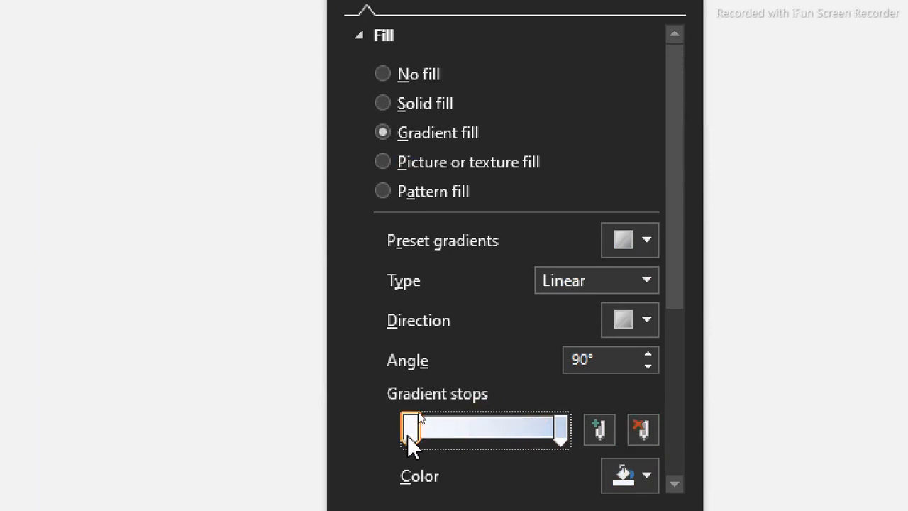
pyautogui.moveTo(678, 251); pyautogui.dragTo(680, 366)
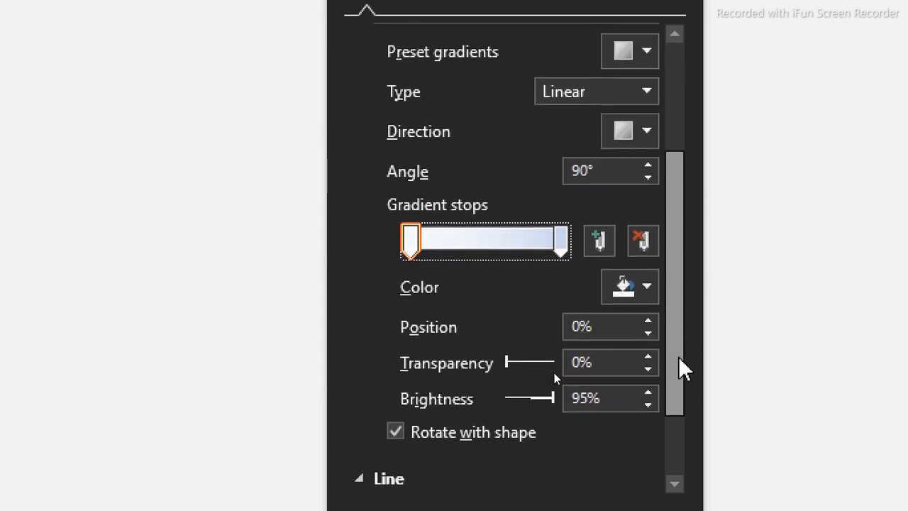
pyautogui.click(641, 287)
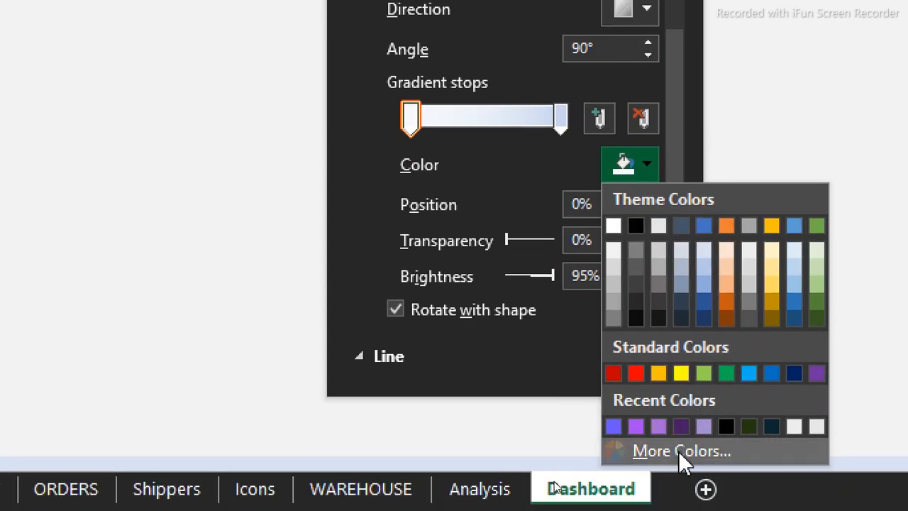
pyautogui.click(678, 451)
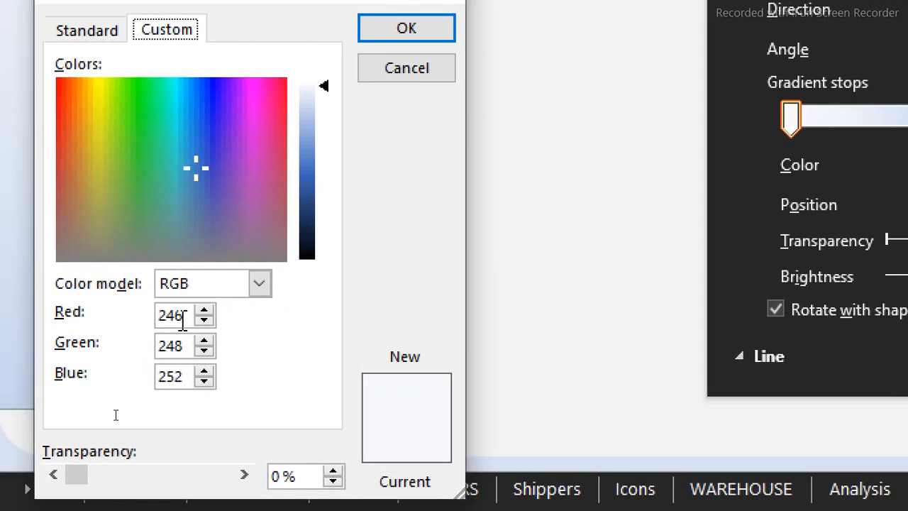
pyautogui.moveTo(127, 314); pyautogui.dragTo(105, 315)
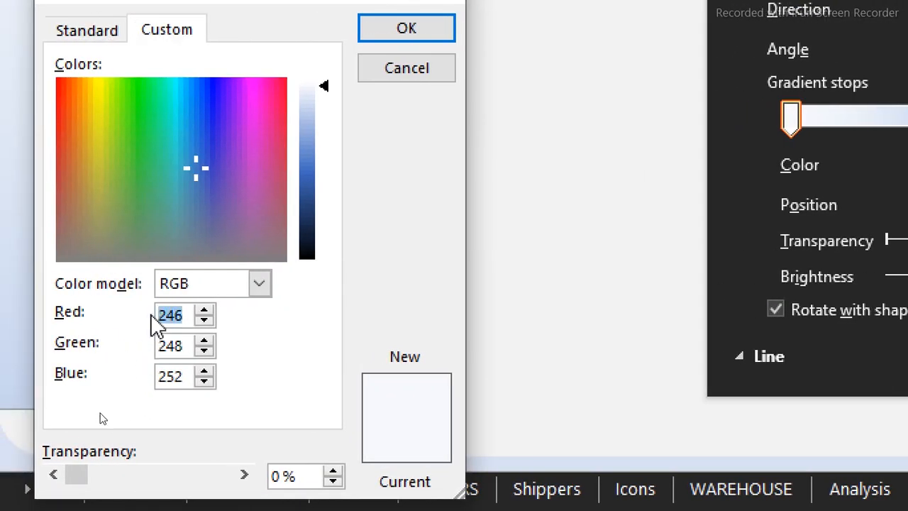
pyautogui.write('1')
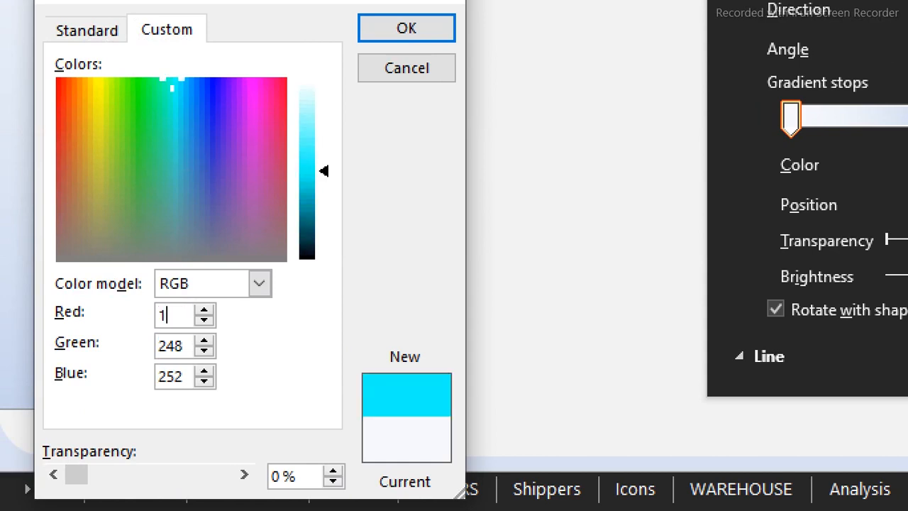
pyautogui.write('65')
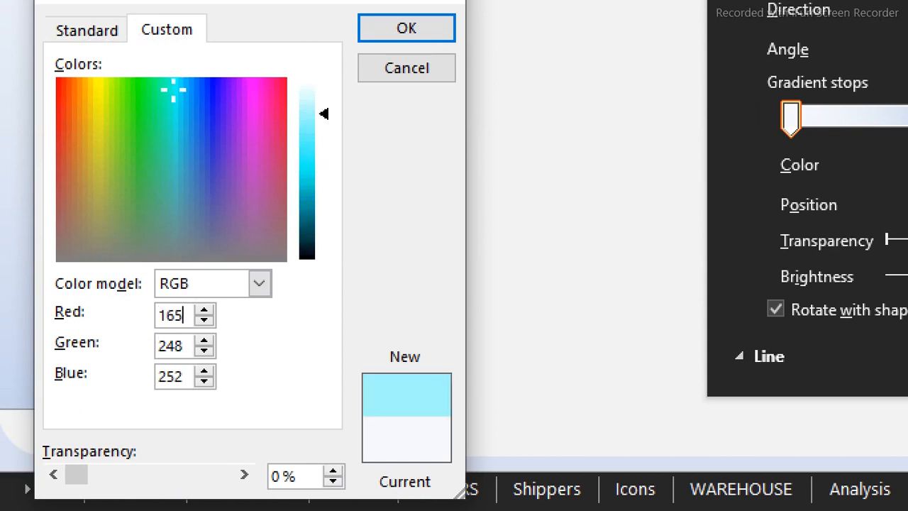
pyautogui.press('Tab')
pyautogui.write('104')
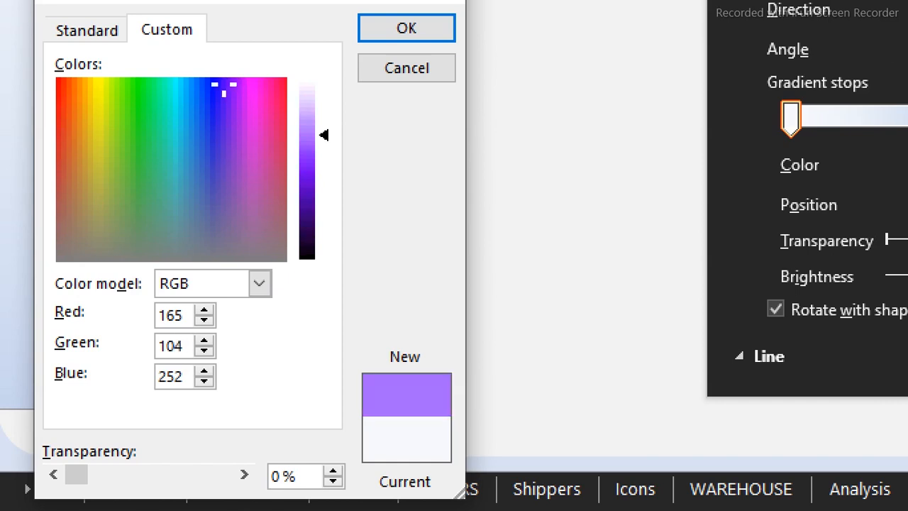
pyautogui.press('Tab')
pyautogui.write('210')
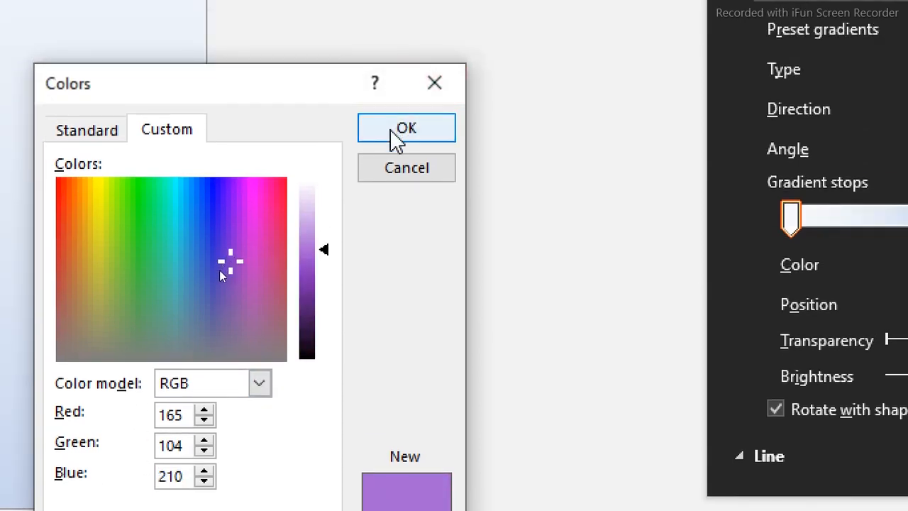
pyautogui.click(394, 32)
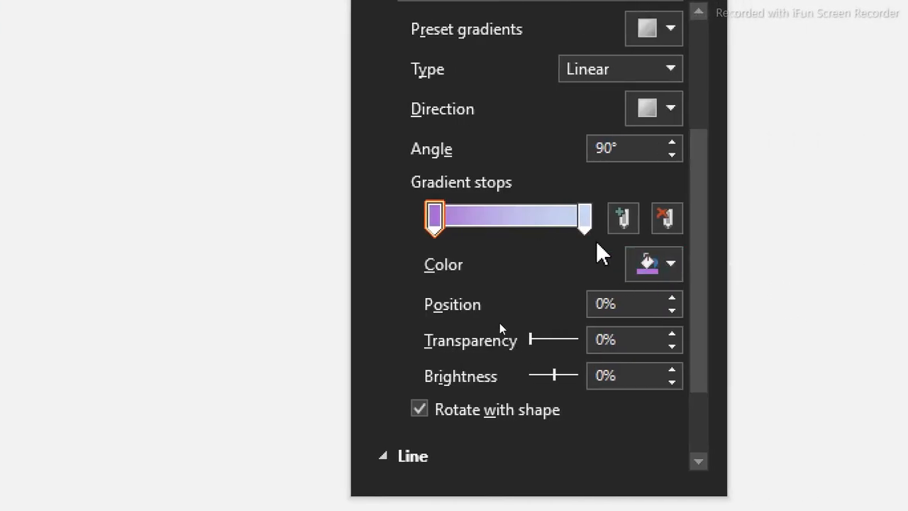
# Step: Set the gradient's last stop to the custom dark navy RGB 12, 37, 50, then close the shape formatting and deselect the shape
pyautogui.click(586, 220)
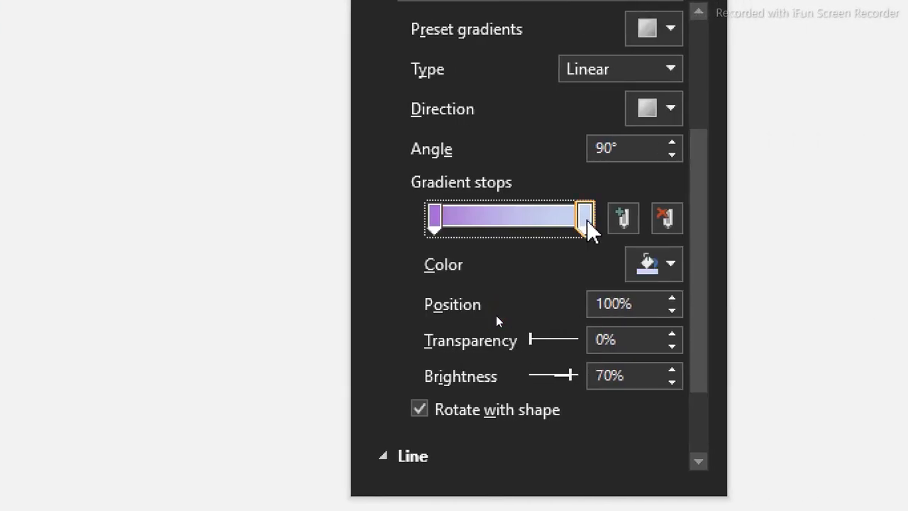
pyautogui.click(669, 268)
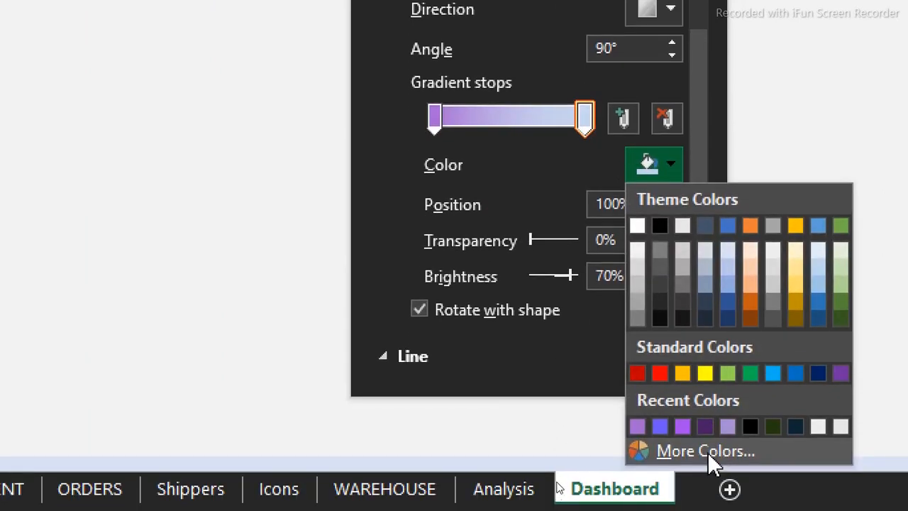
pyautogui.click(707, 450)
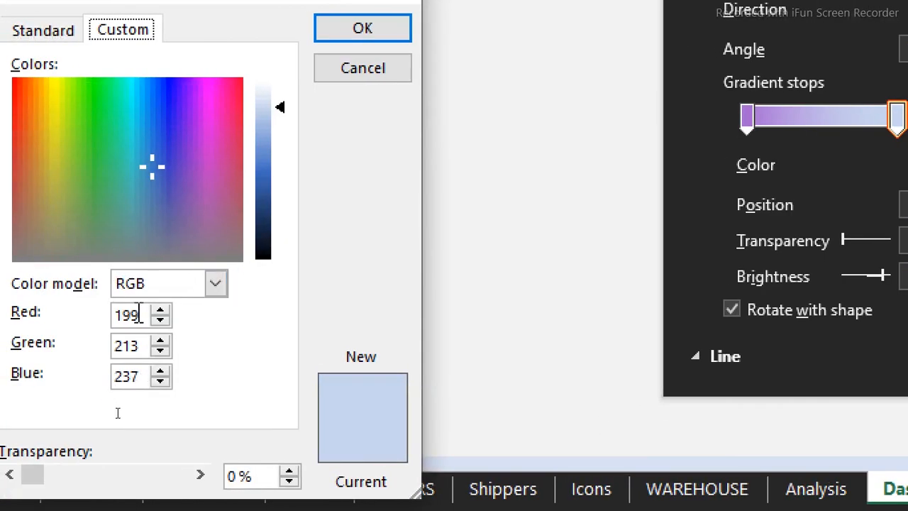
pyautogui.moveTo(54, 318); pyautogui.dragTo(0, 315)
pyautogui.write('12')
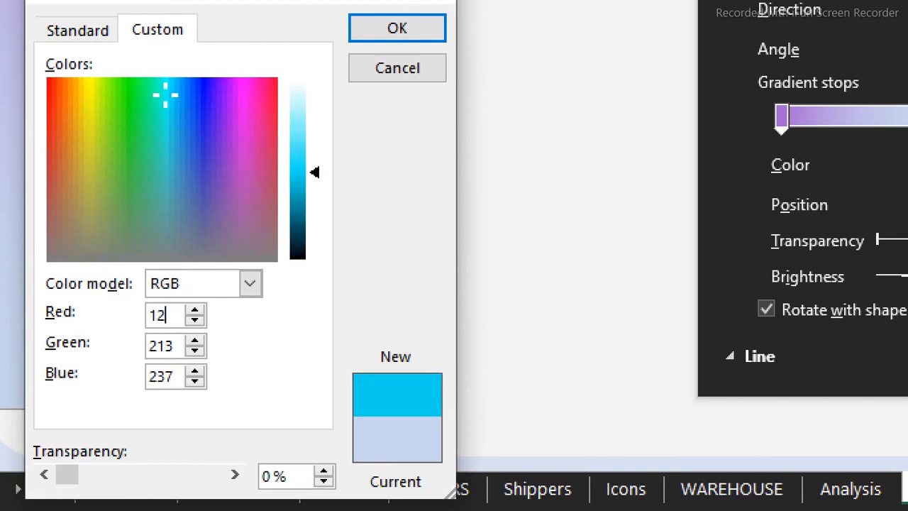
pyautogui.press('Tab')
pyautogui.write('37')
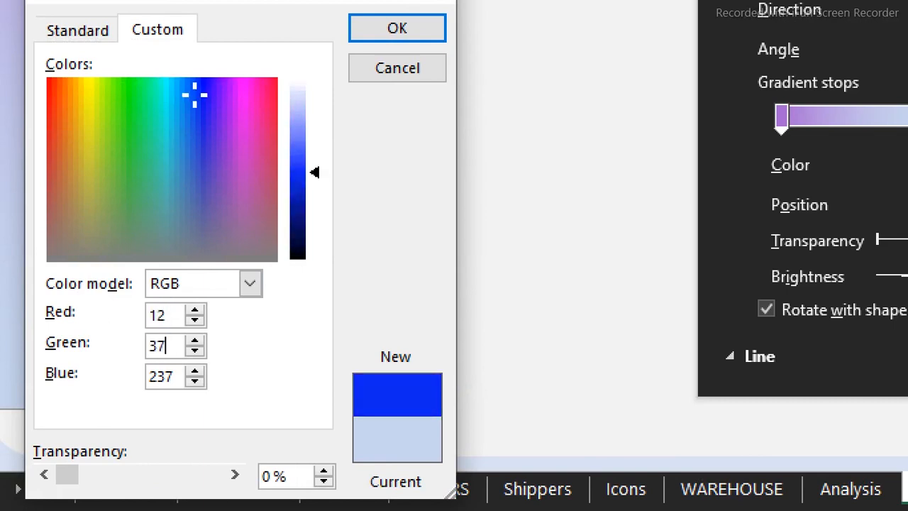
pyautogui.press('Tab')
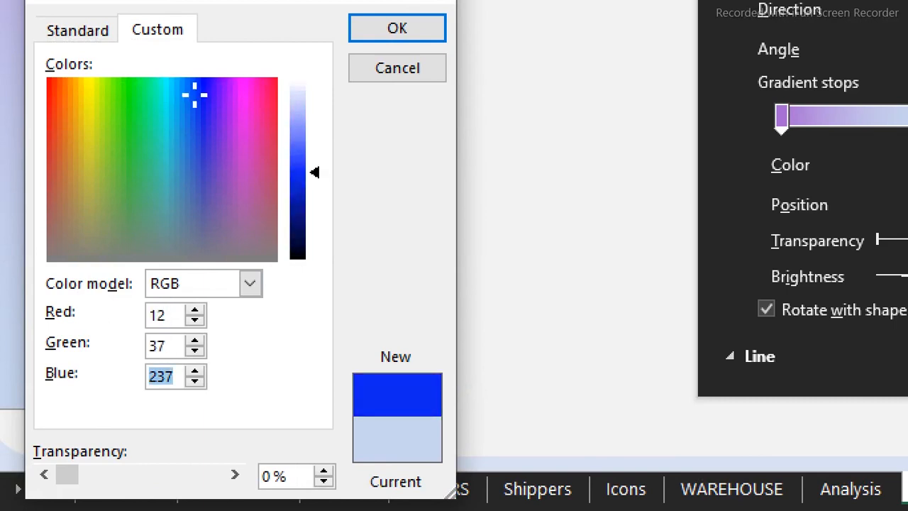
pyautogui.write('50')
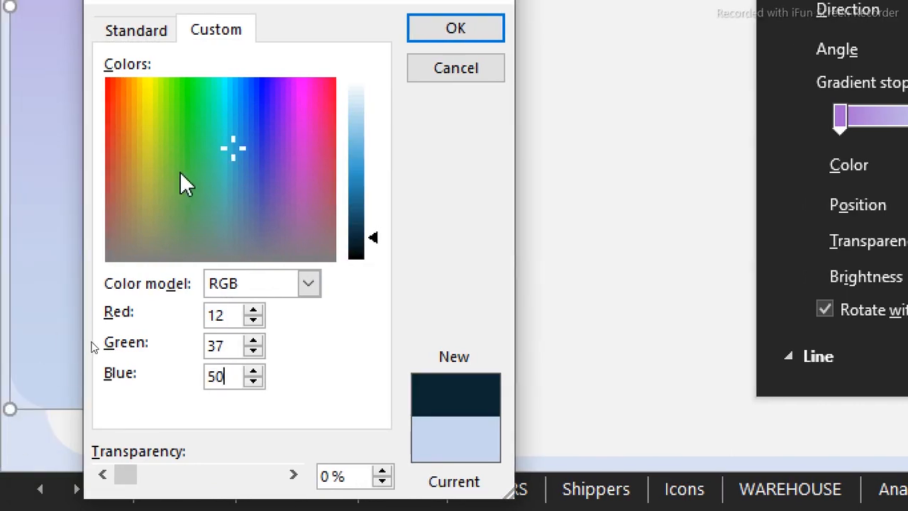
pyautogui.click(462, 70)
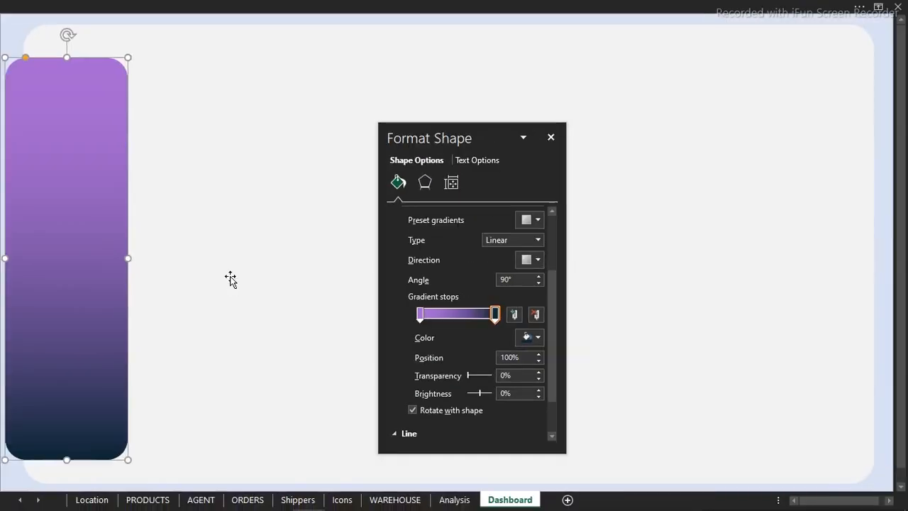
pyautogui.click(550, 137)
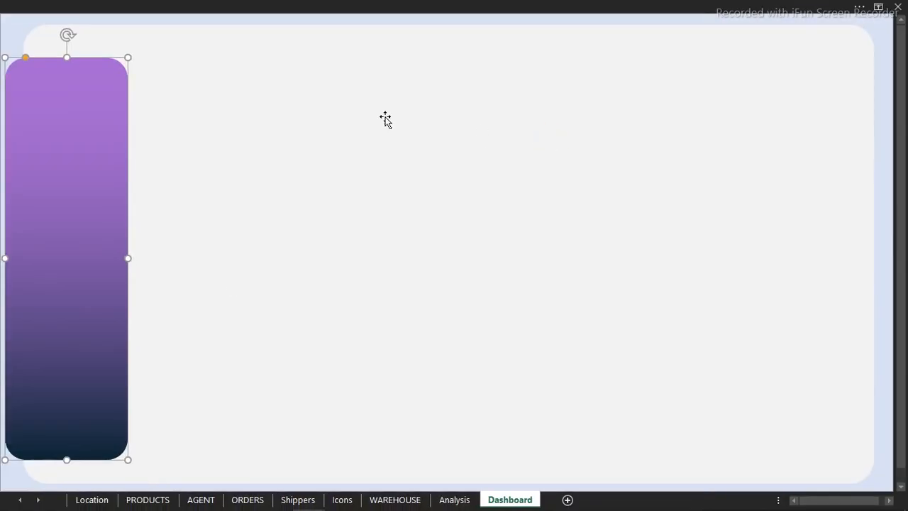
pyautogui.click(8, 31)
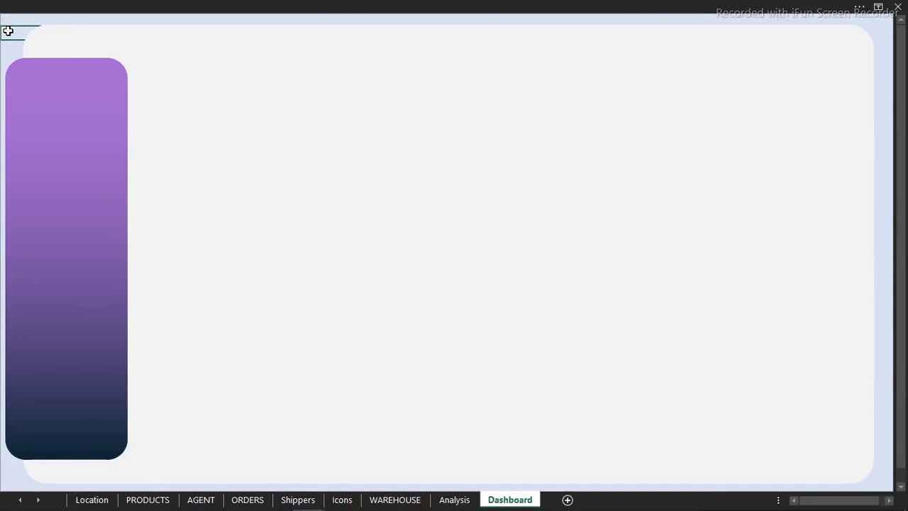
# Step: Draw a rounded rectangle about 0.89" high and 2.2" wide on the upper part of the grey panel, beside the purple sidebar
pyautogui.click(170, 6)
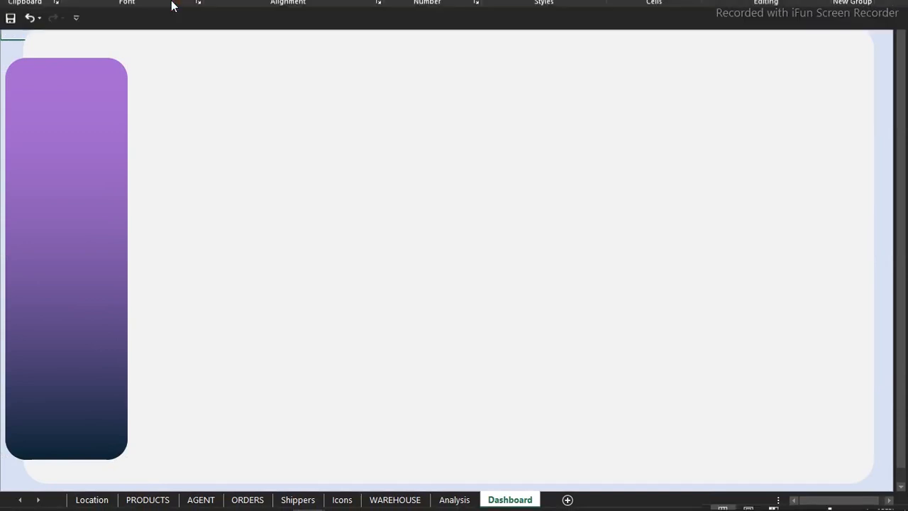
pyautogui.click(147, 32)
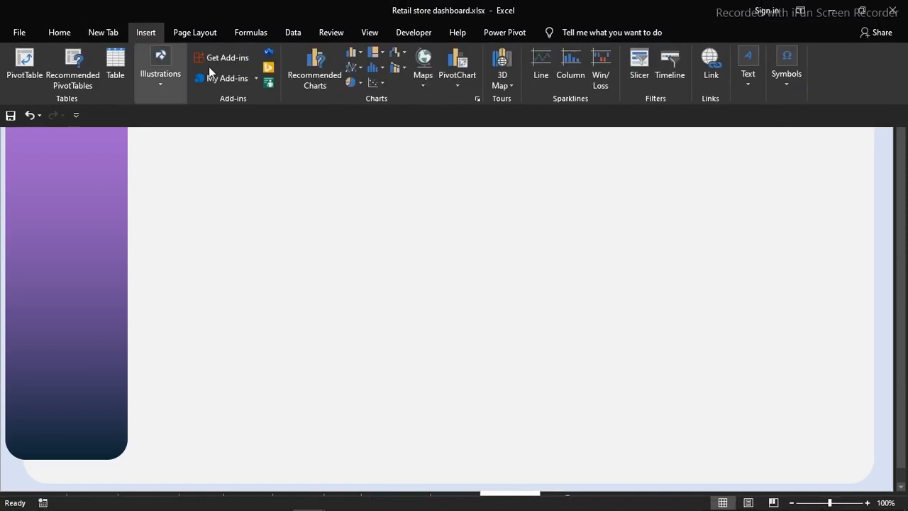
pyautogui.click(165, 88)
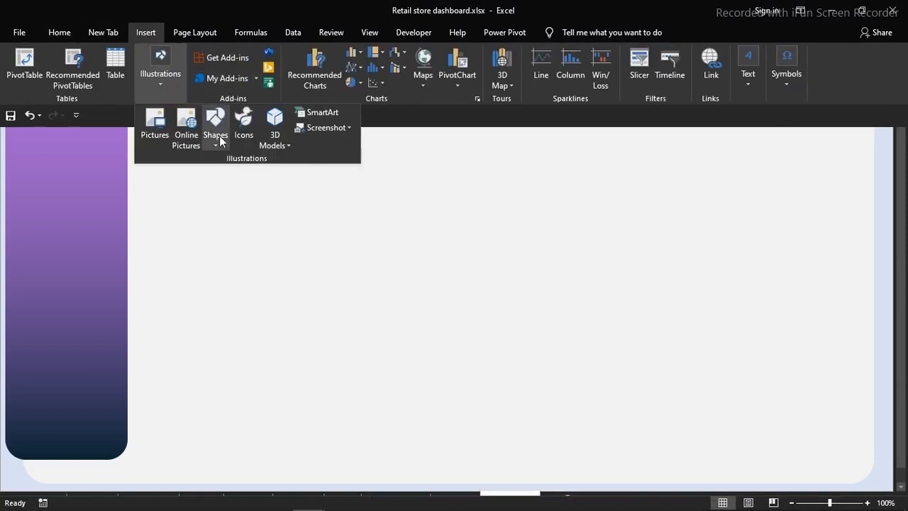
pyautogui.click(217, 135)
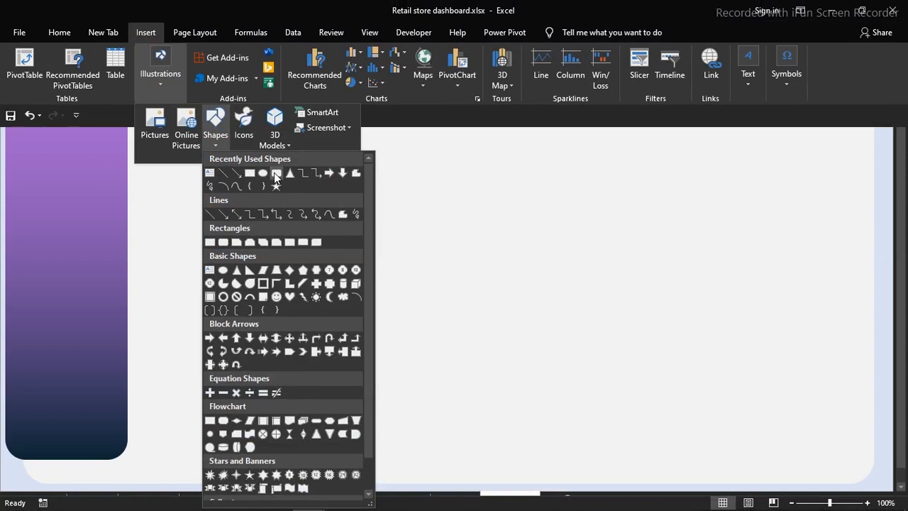
pyautogui.click(273, 172)
pyautogui.moveTo(229, 136); pyautogui.dragTo(368, 193)
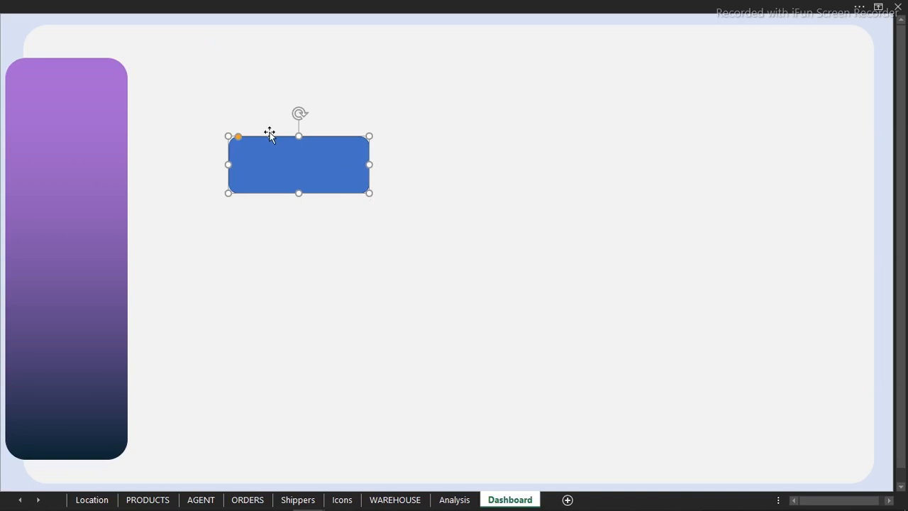
# Step: Resize the blue rounded rectangle to 0.4" high and 3.21" wide, and move it near the grey panel's upper edge
pyautogui.click(567, 4)
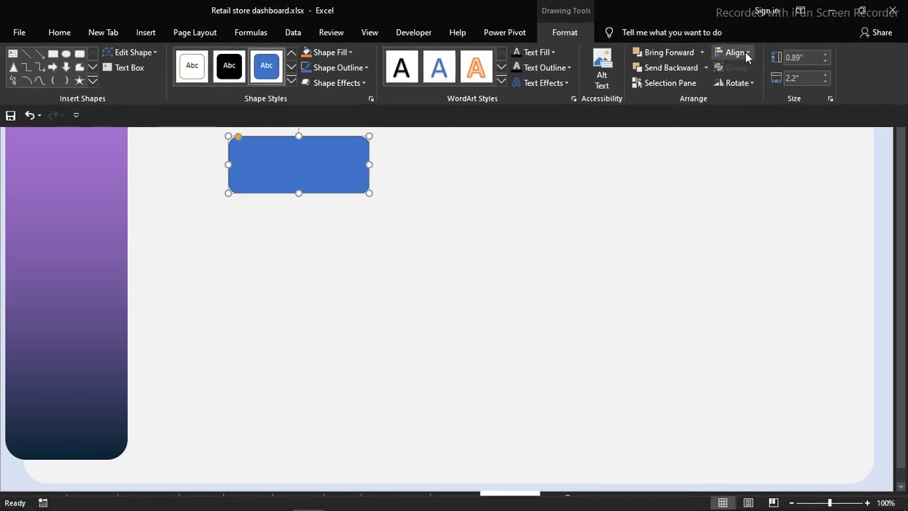
pyautogui.click(799, 57)
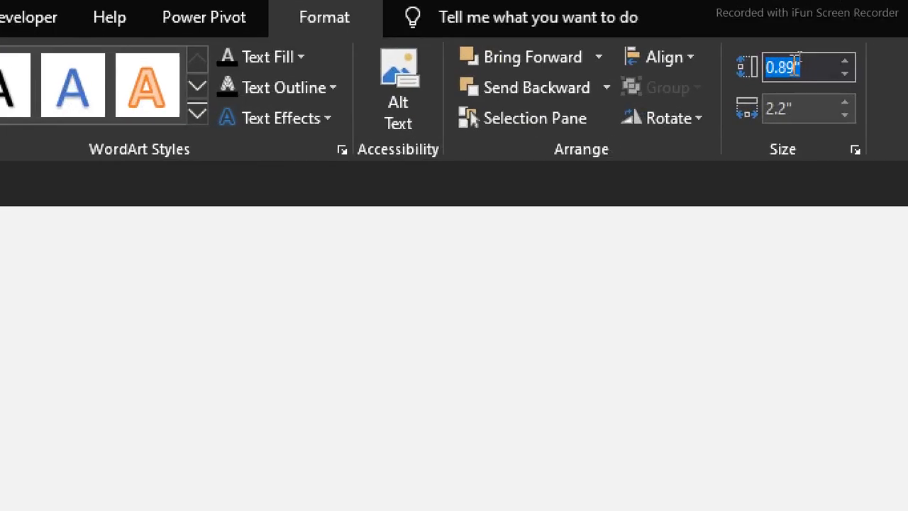
pyautogui.write('0')
pyautogui.write('4')
pyautogui.press('Tab')
pyautogui.write('3')
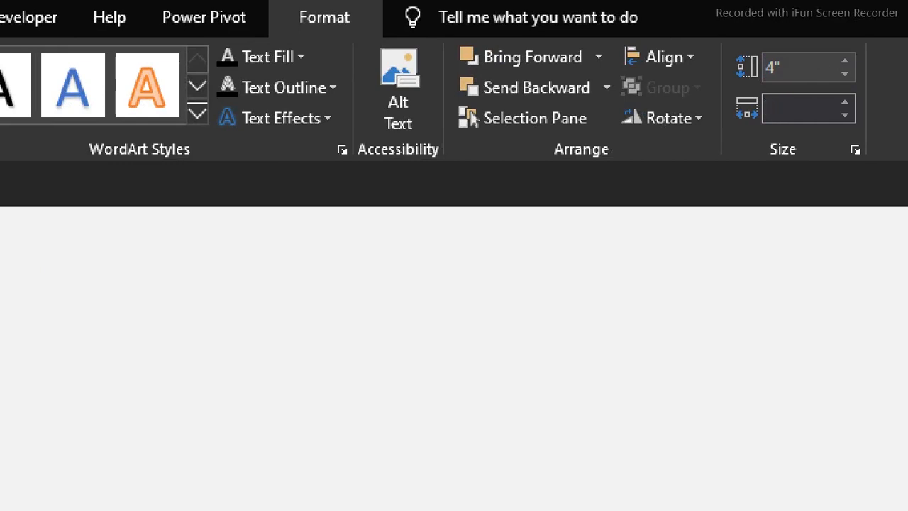
pyautogui.click(811, 67)
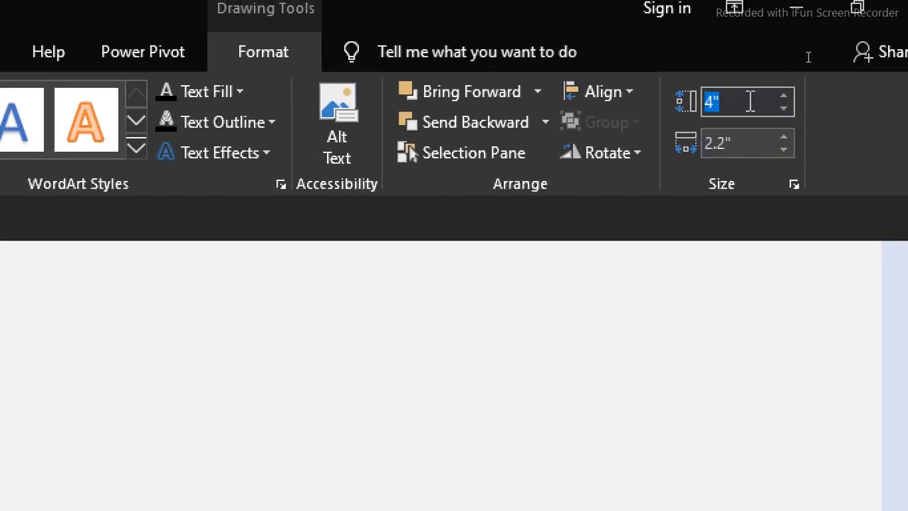
pyautogui.write('0.')
pyautogui.press('Tab')
pyautogui.write('3')
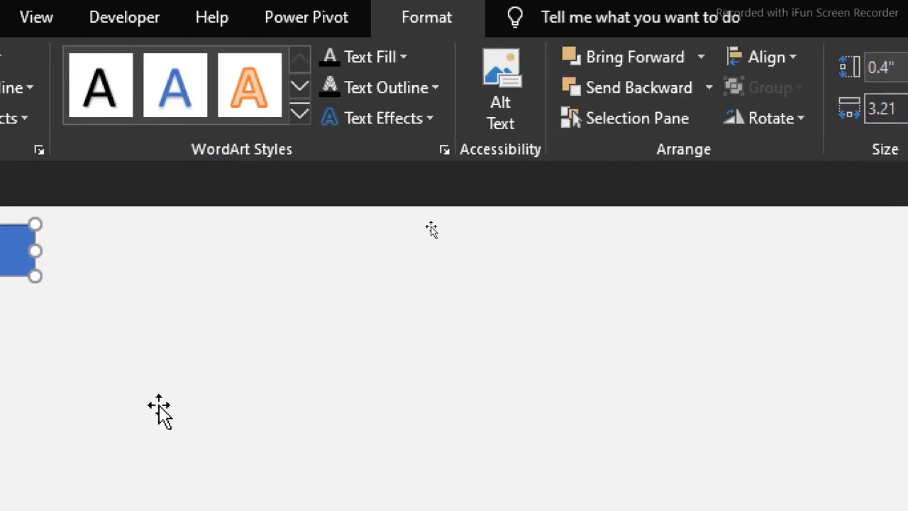
pyautogui.press('Return')
pyautogui.moveTo(255, 251); pyautogui.dragTo(337, 81)
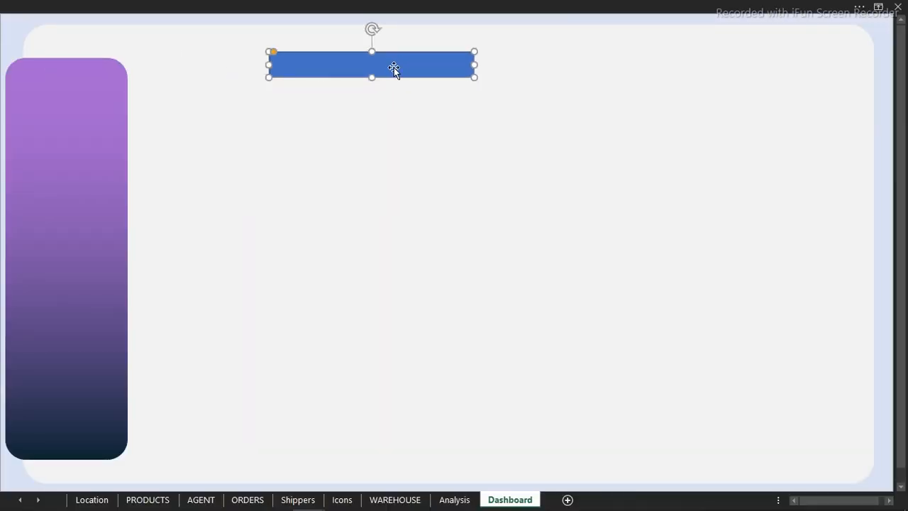
# Step: Give the blue bar no outline and a white solid fill, and move it closer to the purple sidebar
pyautogui.hotkey('ctrl', '1')
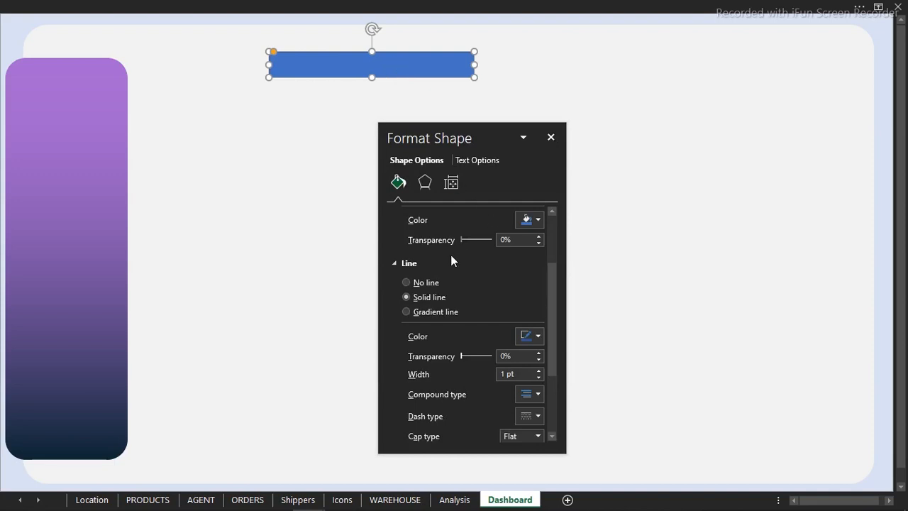
pyautogui.click(407, 282)
pyautogui.click(523, 312)
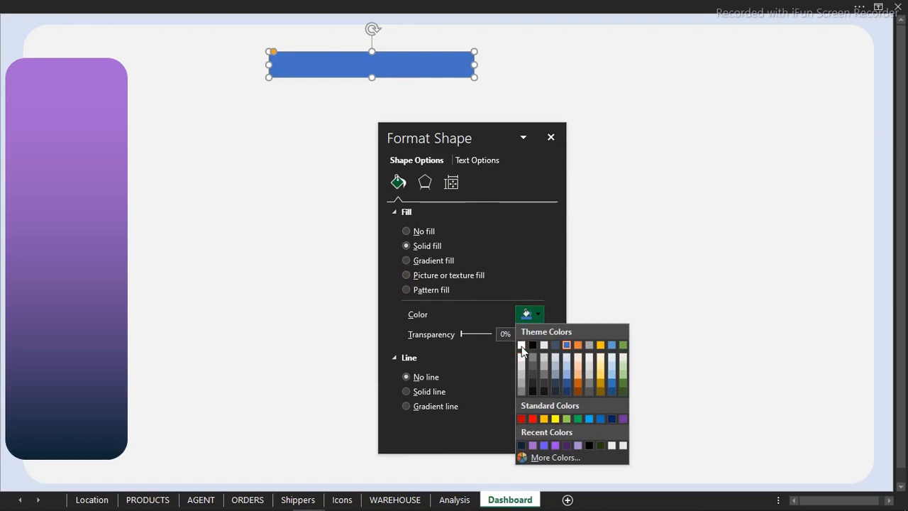
pyautogui.click(521, 344)
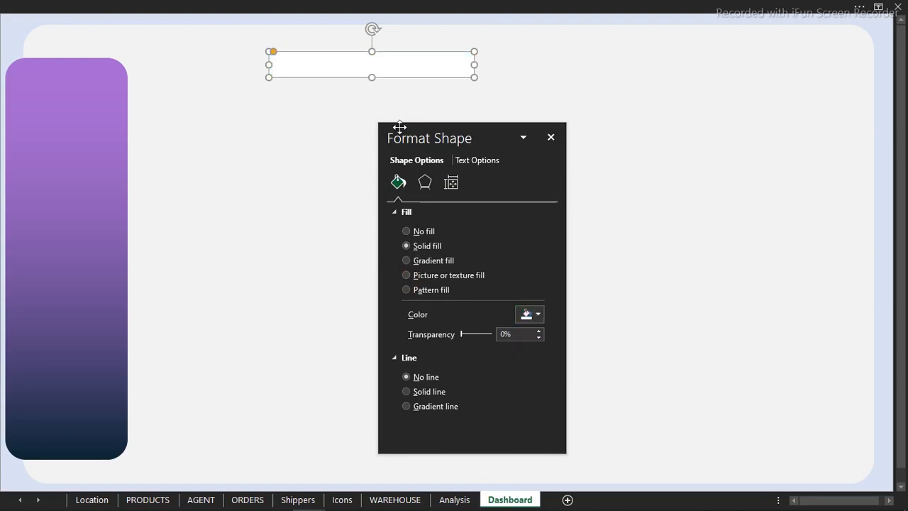
pyautogui.click(349, 167)
pyautogui.click(405, 58)
pyautogui.moveTo(404, 58); pyautogui.dragTo(326, 64)
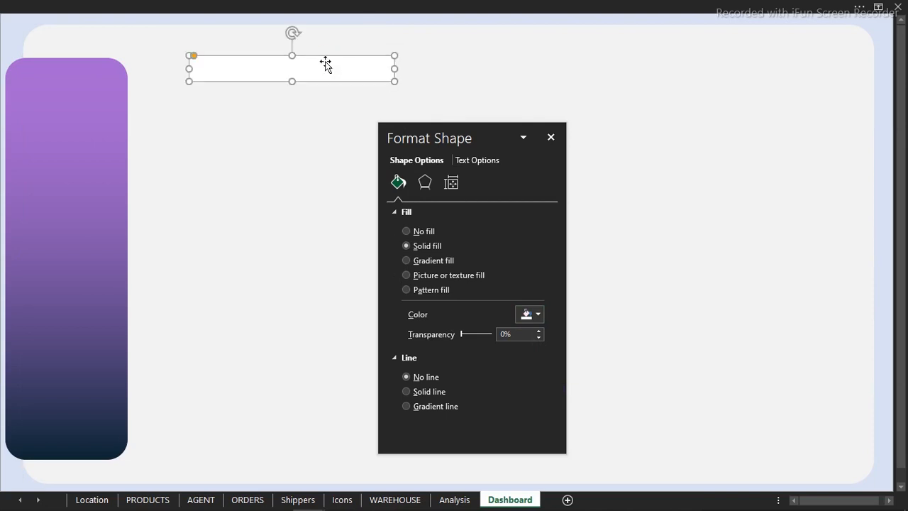
# Step: Add an outer bottom-offset shadow with 91% transparency to the white bar and shift the bar slightly closer to the sidebar
pyautogui.click(425, 183)
pyautogui.click(419, 209)
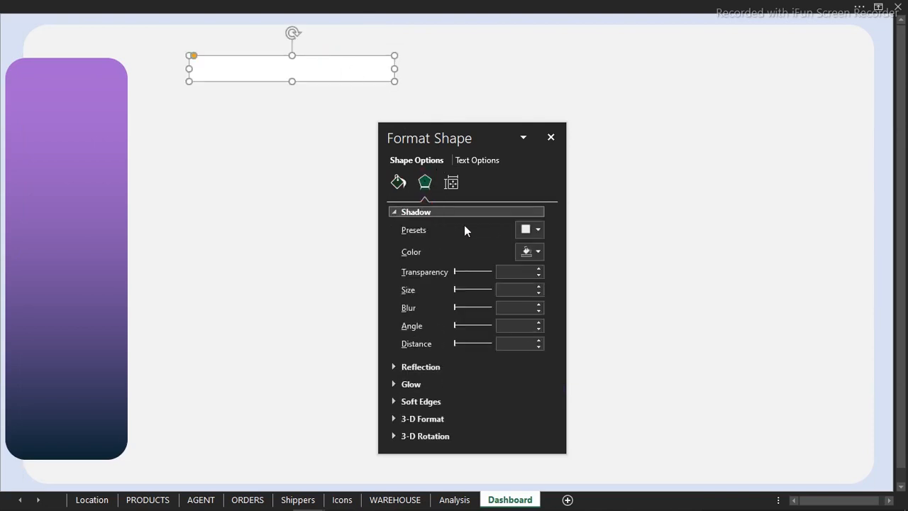
pyautogui.click(533, 231)
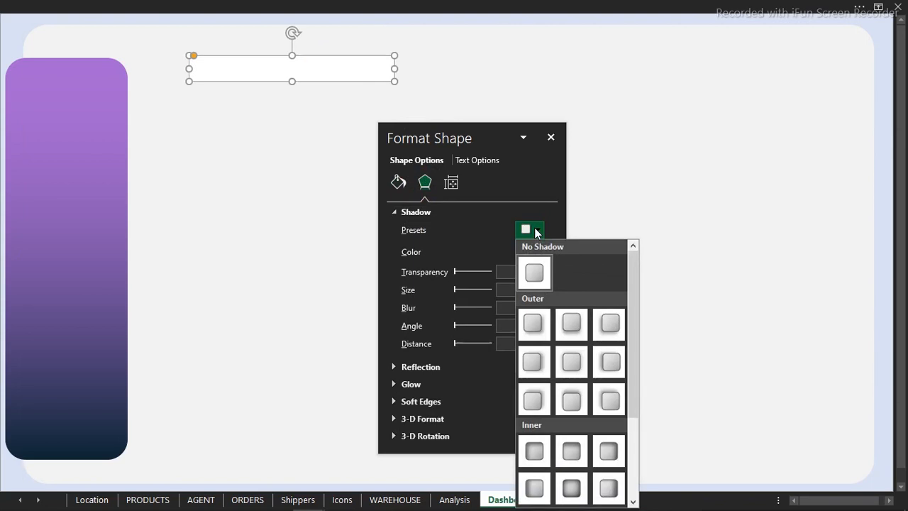
pyautogui.click(572, 325)
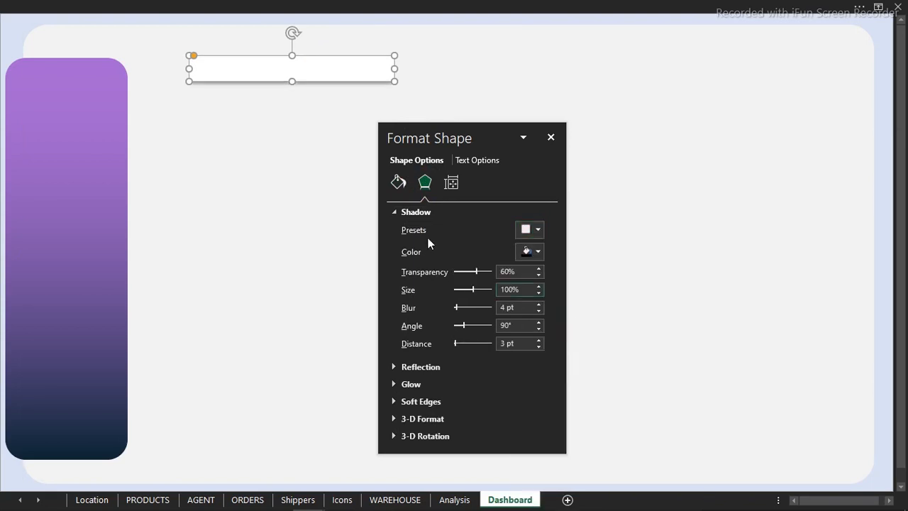
pyautogui.moveTo(477, 272); pyautogui.dragTo(484, 271)
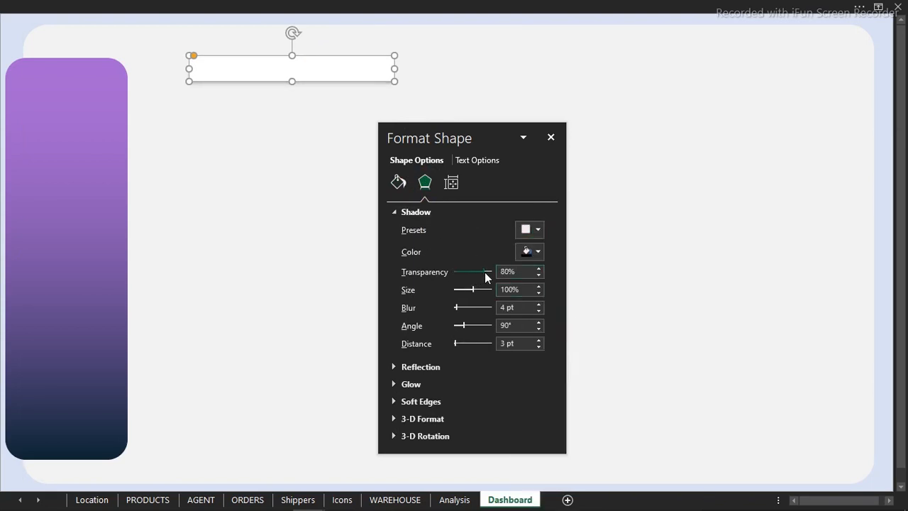
pyautogui.click(260, 253)
pyautogui.click(324, 83)
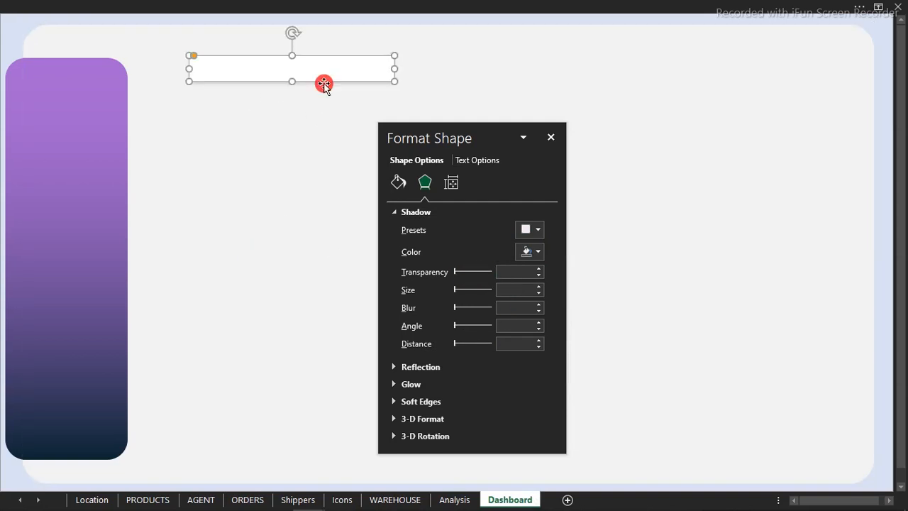
pyautogui.moveTo(485, 272); pyautogui.dragTo(489, 271)
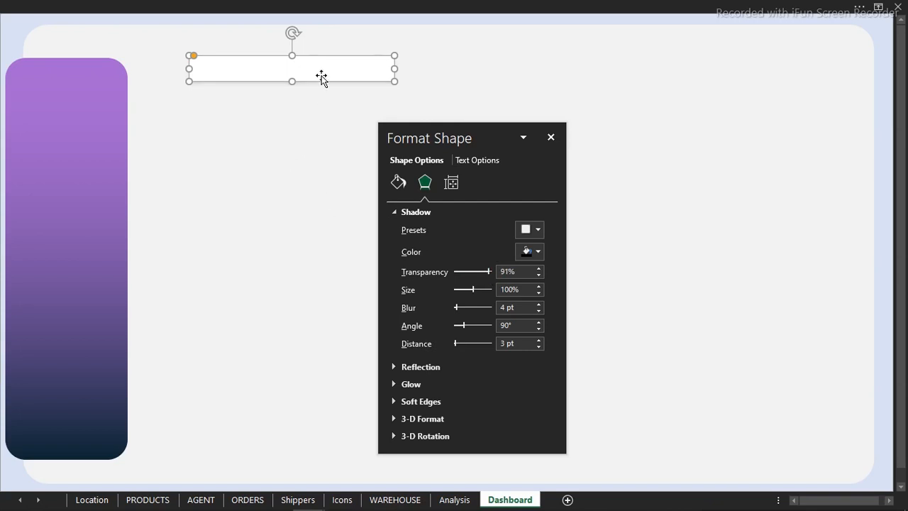
pyautogui.moveTo(319, 74); pyautogui.dragTo(307, 74)
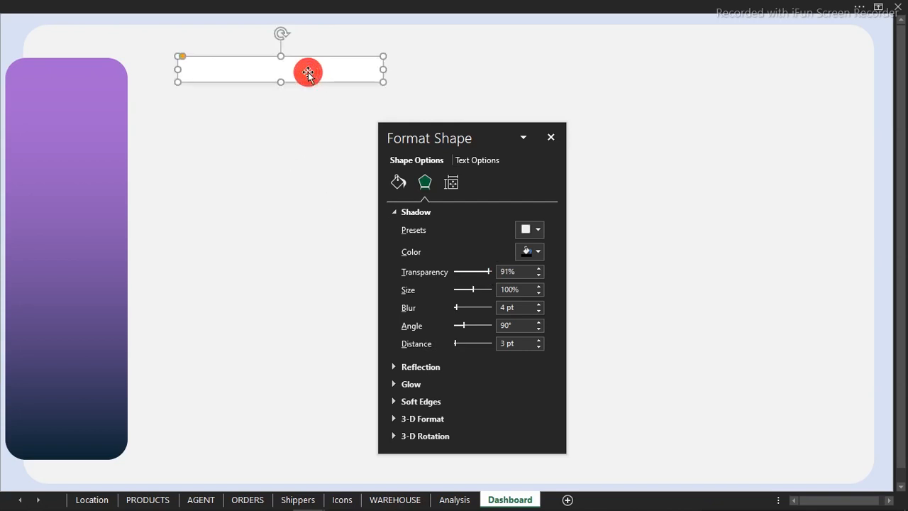
pyautogui.click(314, 150)
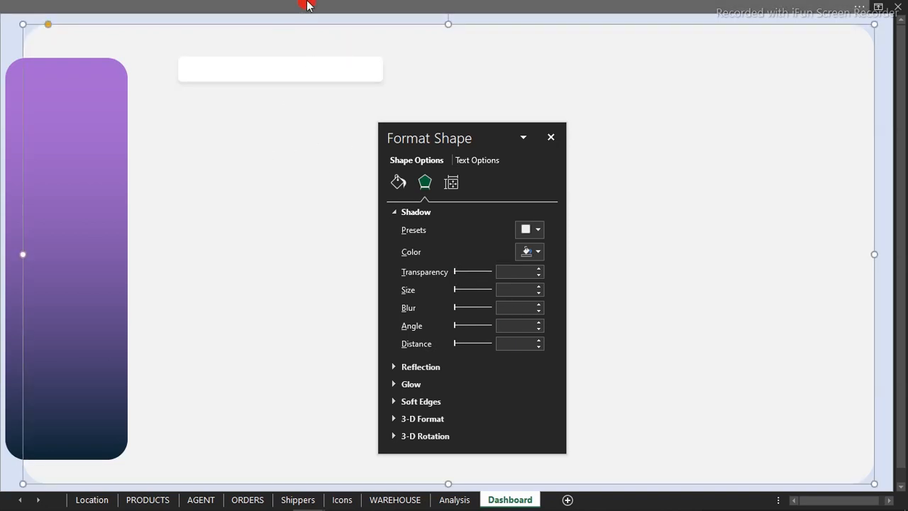
# Step: Insert a text box below the white bar containing the title "Retail Store Performance Details"
pyautogui.click(252, 5)
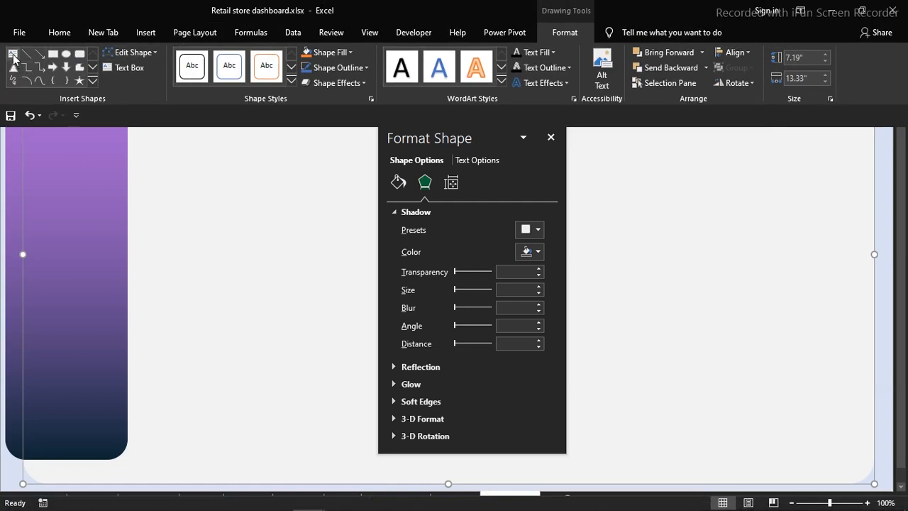
pyautogui.click(12, 54)
pyautogui.moveTo(218, 159); pyautogui.dragTo(394, 182)
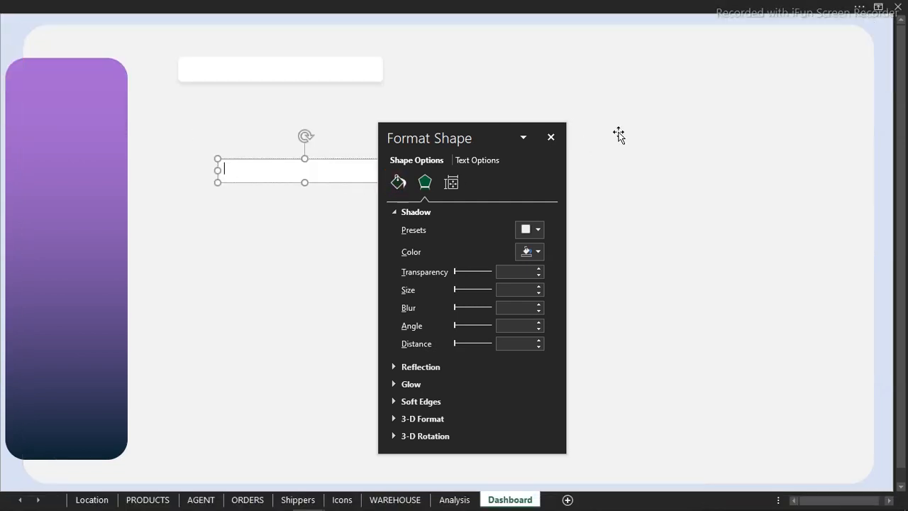
pyautogui.moveTo(503, 135); pyautogui.dragTo(674, 105)
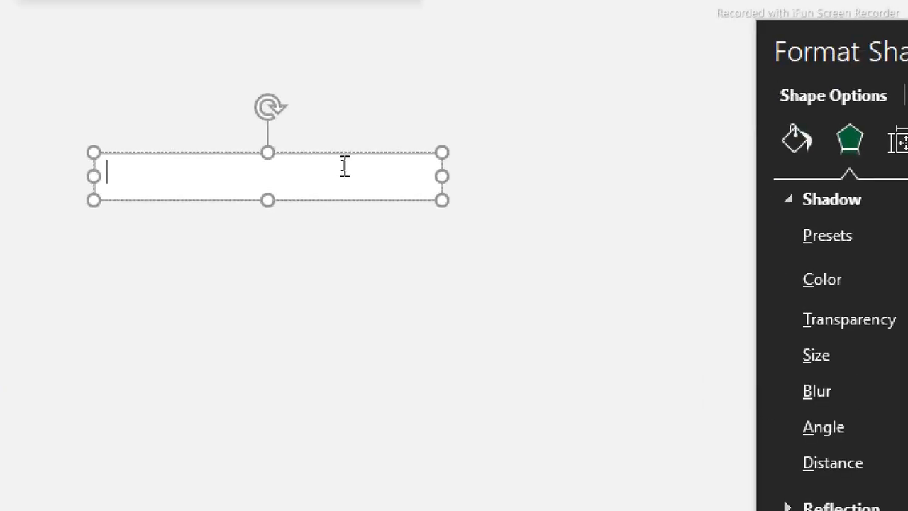
pyautogui.write('Retail Store')
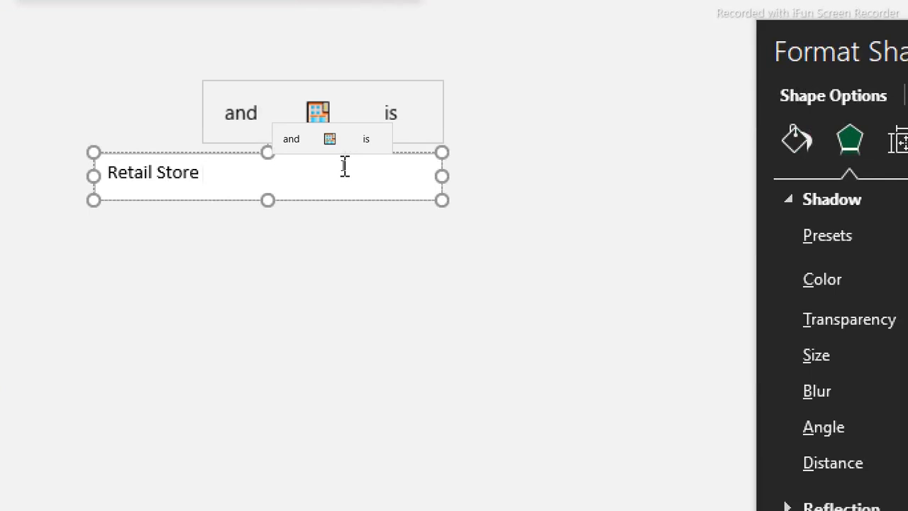
pyautogui.write(' Performan')
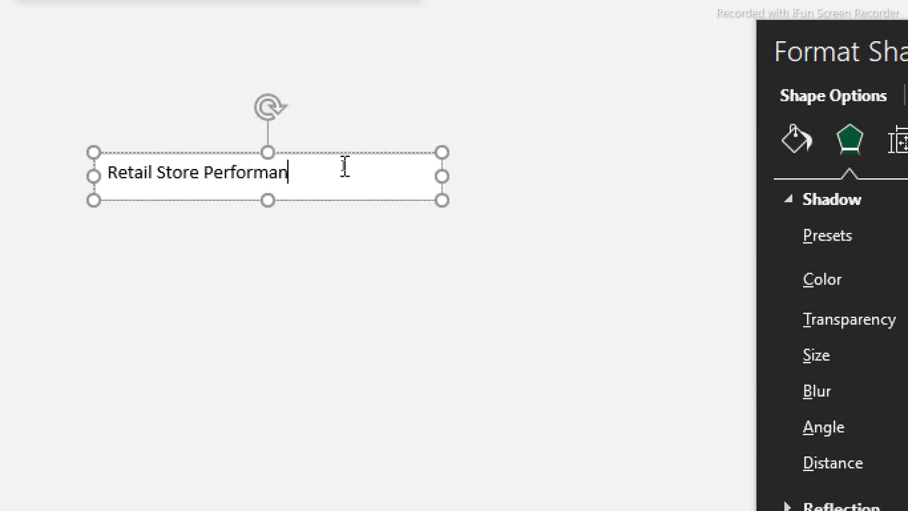
pyautogui.write('ce Dash')
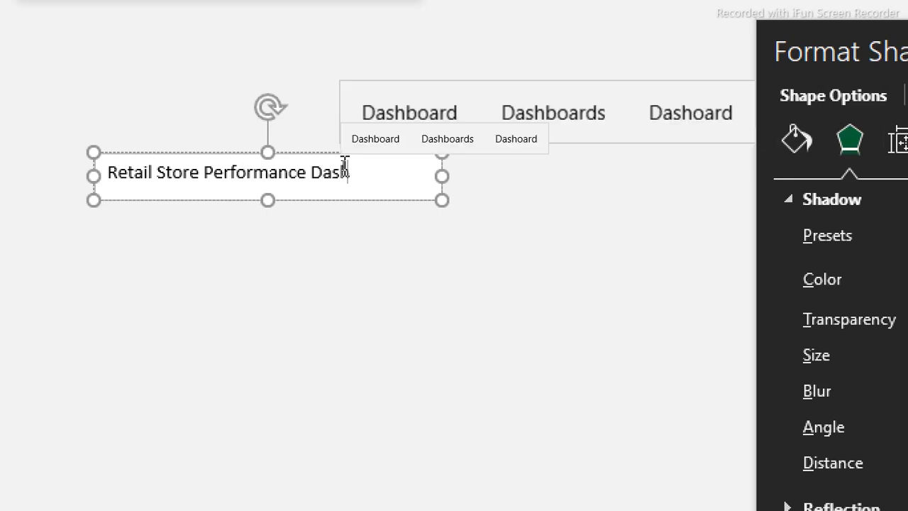
pyautogui.press('BackSpace')
pyautogui.press('BackSpace')
pyautogui.press('BackSpace')
pyautogui.write('Details')
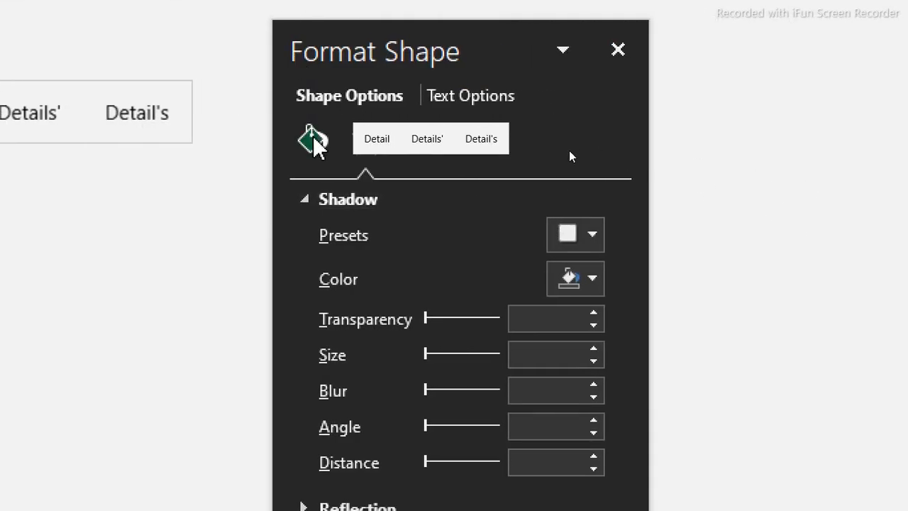
# Step: Remove the fill and the outline of the title text box
pyautogui.click(314, 140)
pyautogui.click(346, 235)
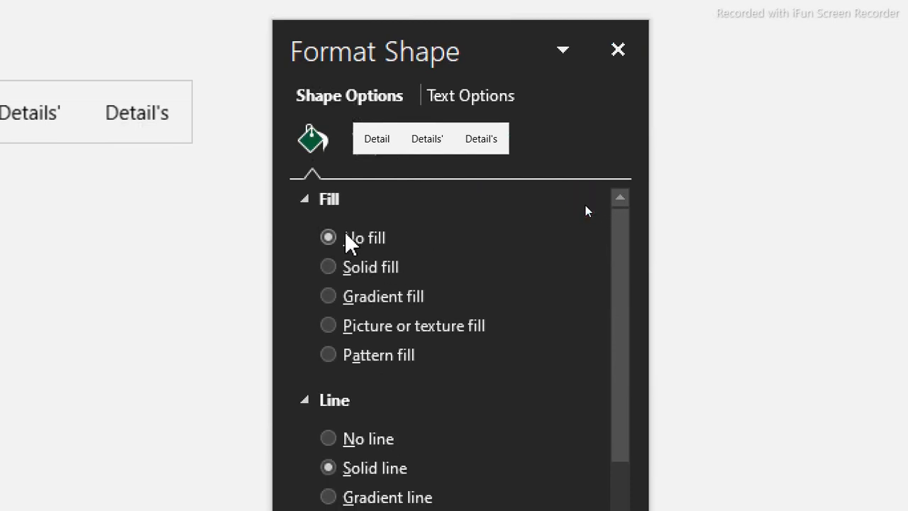
pyautogui.click(326, 437)
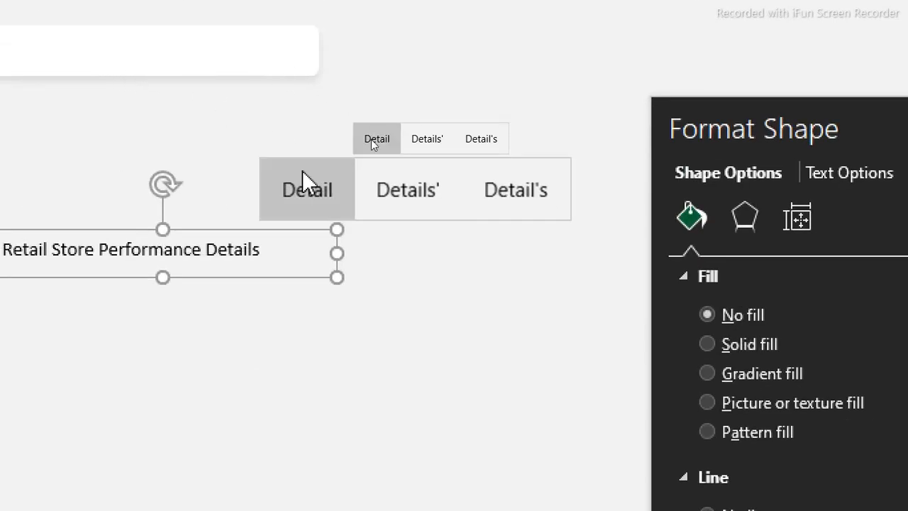
# Step: Place the title text box over the white bar and widen it slightly toward the sidebar
pyautogui.moveTo(177, 280); pyautogui.dragTo(229, 61)
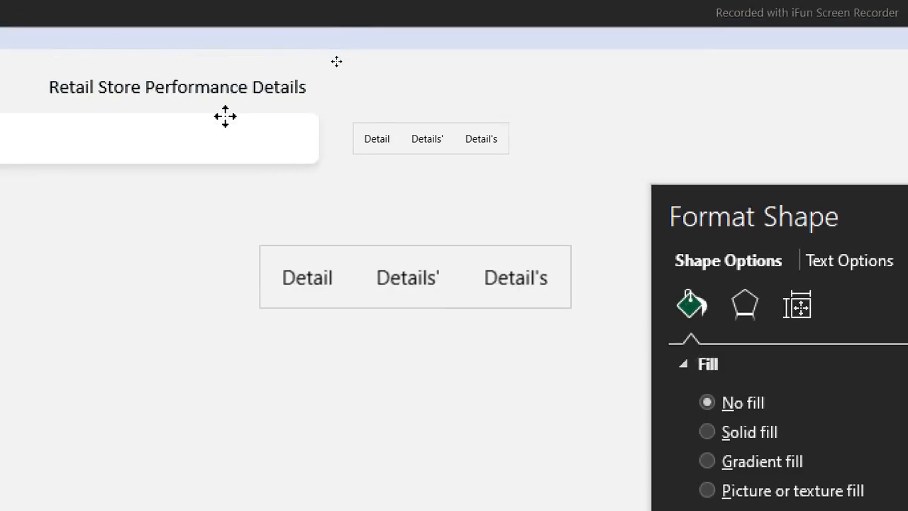
pyautogui.moveTo(229, 149); pyautogui.dragTo(227, 177)
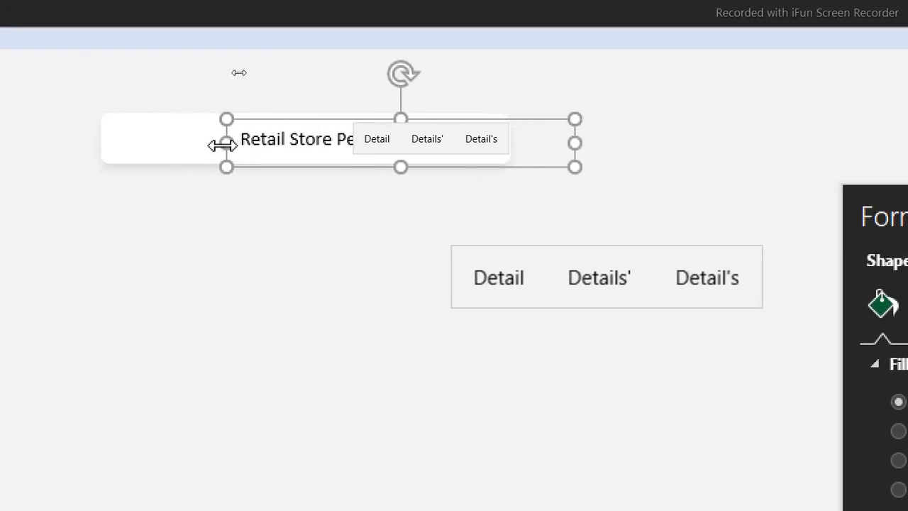
pyautogui.moveTo(221, 144); pyautogui.dragTo(201, 144)
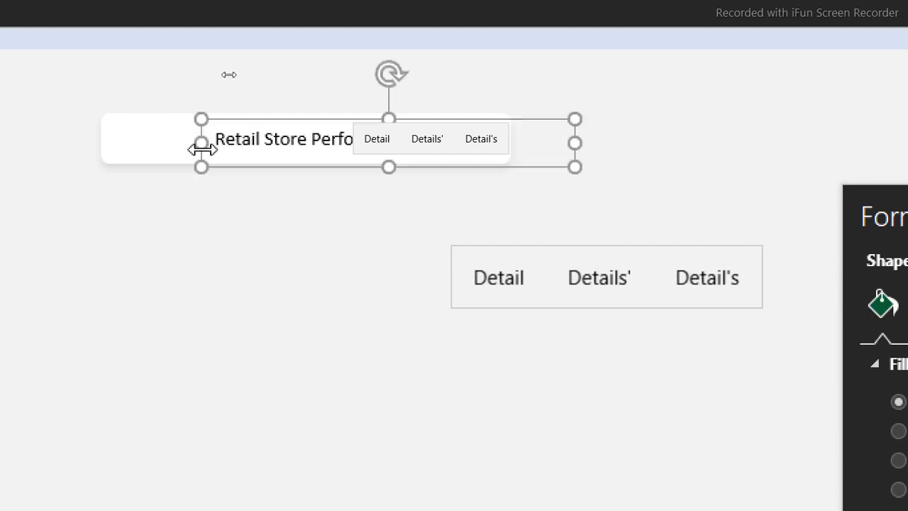
# Step: Make the title text "Retail Store Performance Details" bold
pyautogui.click(229, 9)
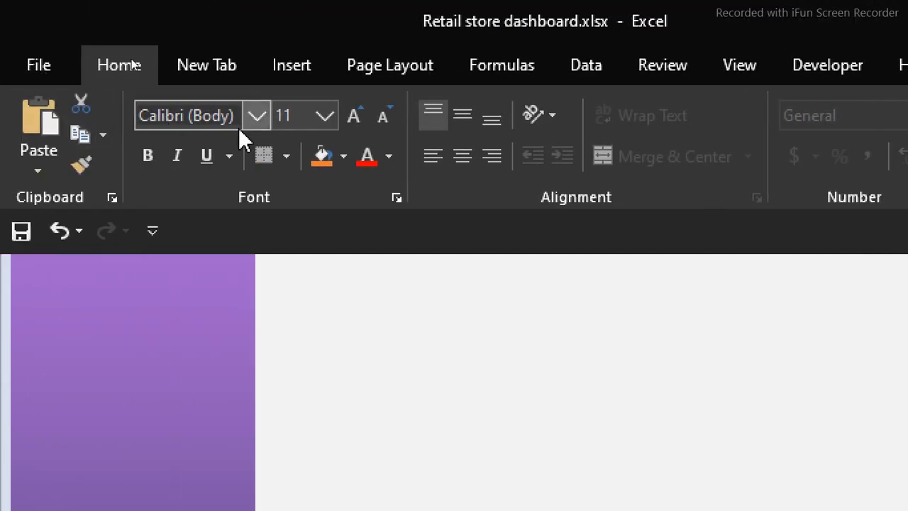
pyautogui.click(63, 156)
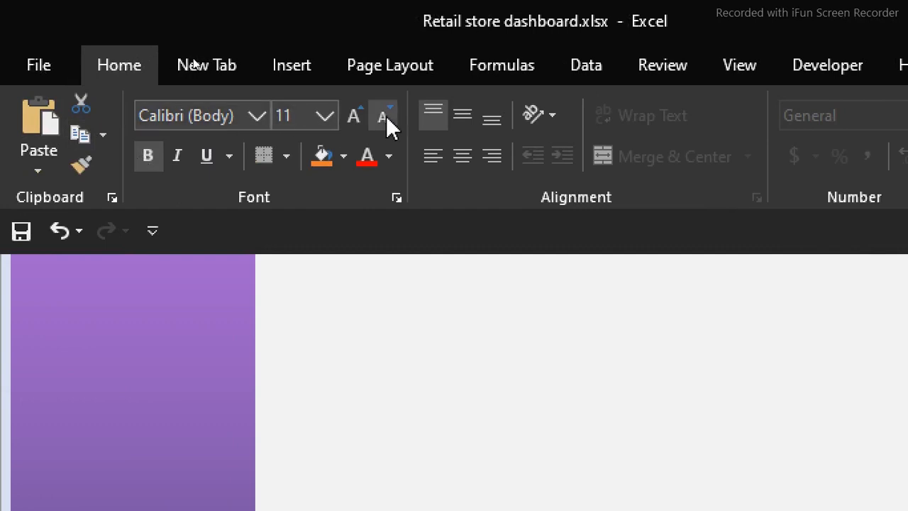
pyautogui.click(428, 403)
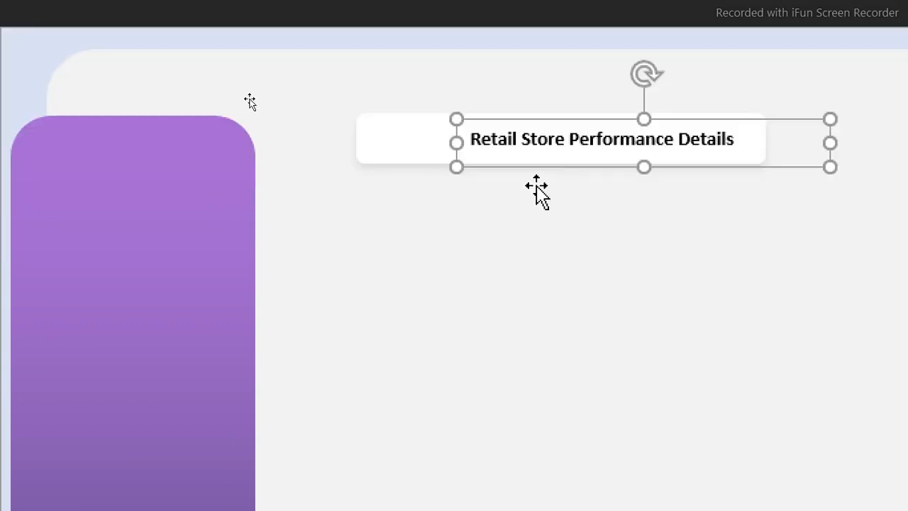
# Step: Set the font color of the title text "Retail Store Performance Details" to a lighter shade of the black theme color
pyautogui.click(371, 10)
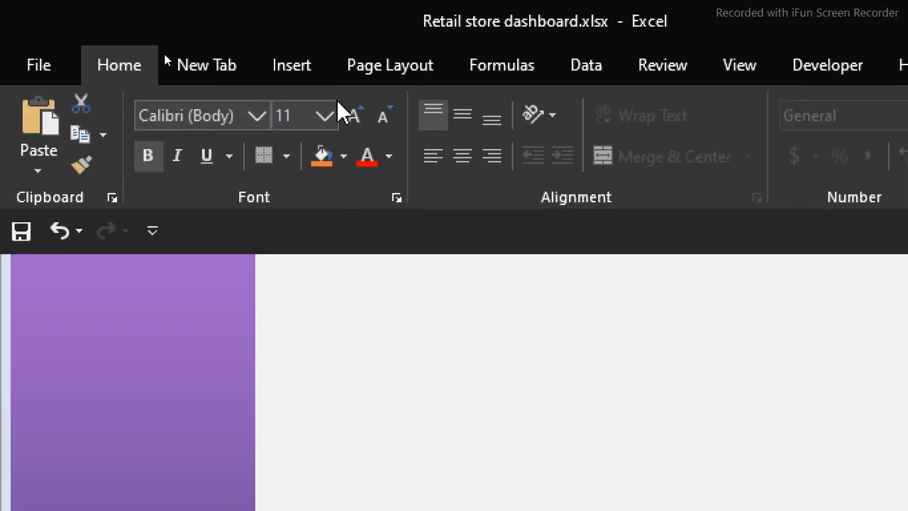
pyautogui.click(388, 156)
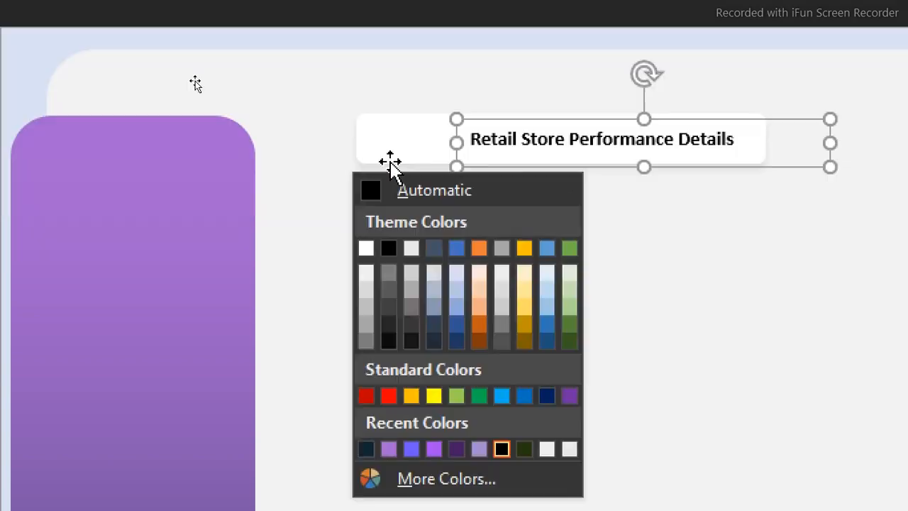
pyautogui.click(391, 326)
pyautogui.doubleClick(394, 328)
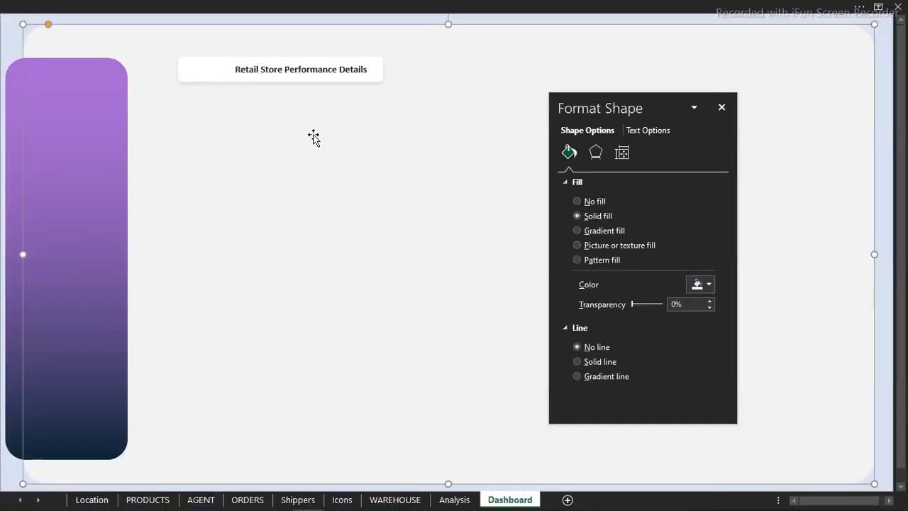
pyautogui.click(379, 252)
pyautogui.click(132, 7)
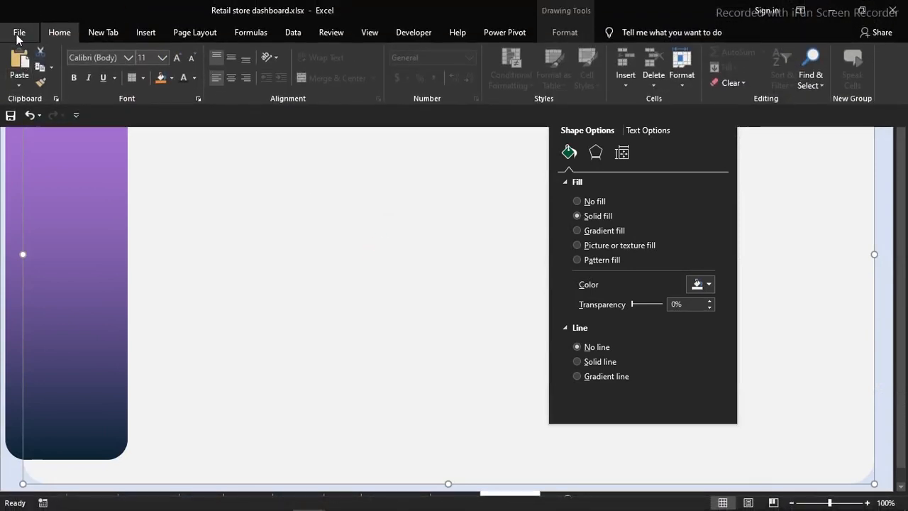
pyautogui.click(18, 33)
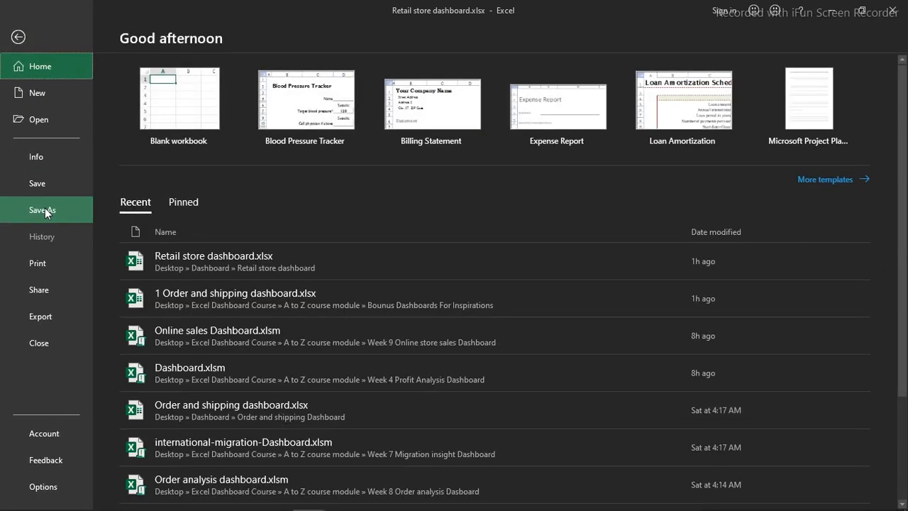
pyautogui.click(45, 207)
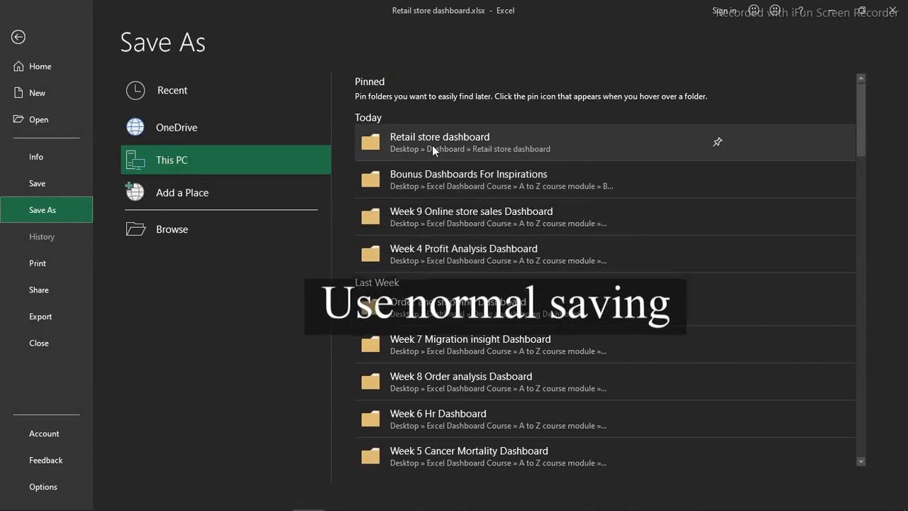
pyautogui.click(432, 145)
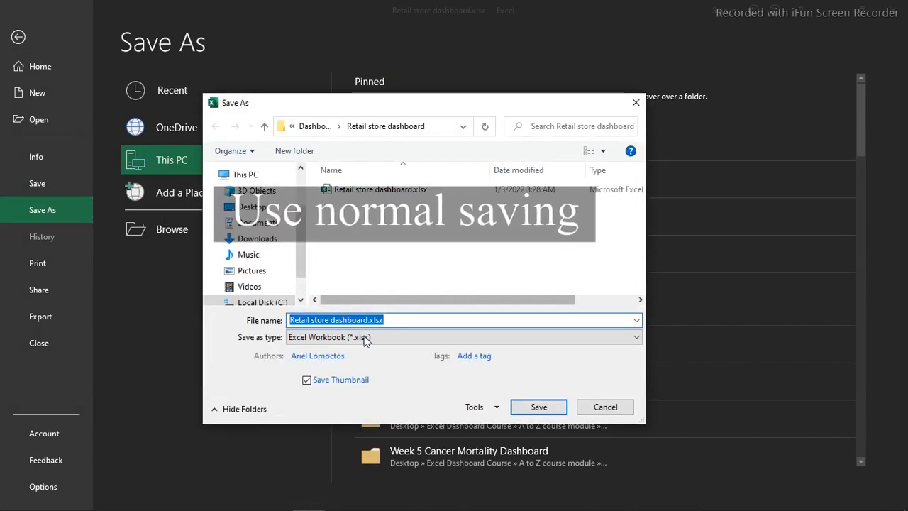
pyautogui.click(383, 337)
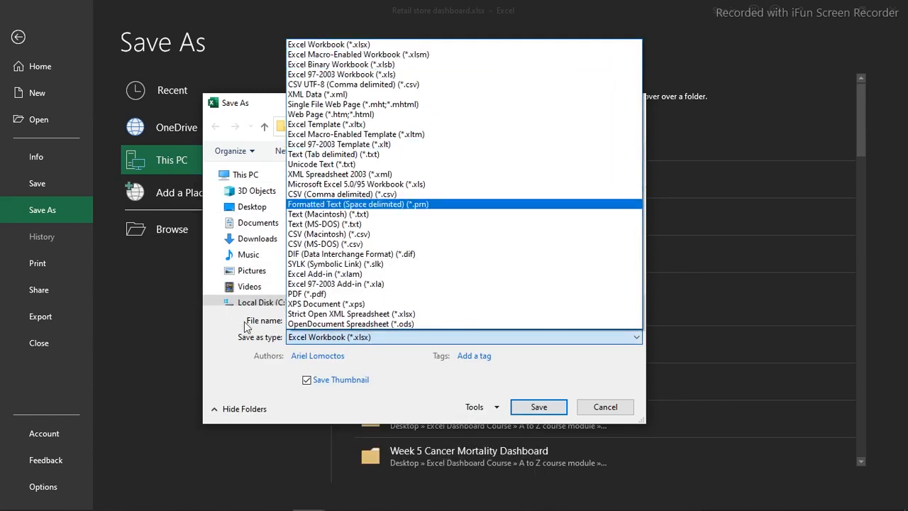
pyautogui.click(234, 390)
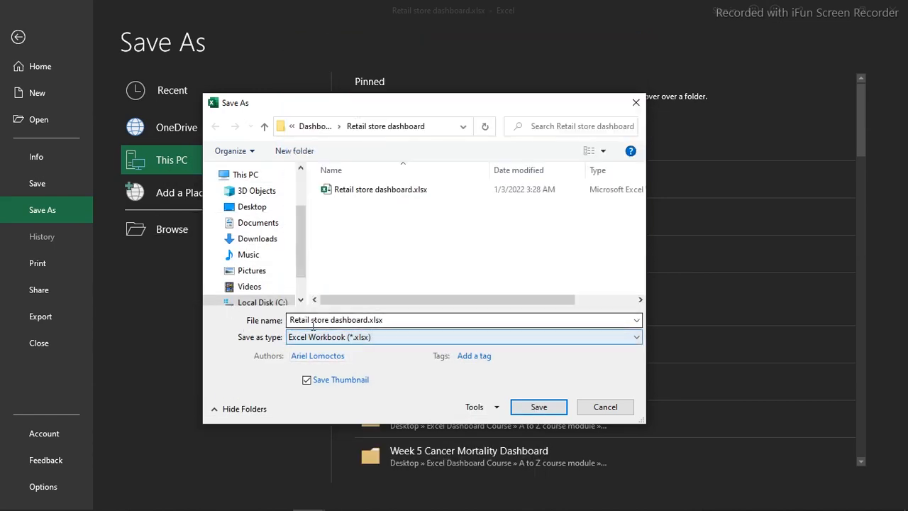
pyautogui.click(532, 411)
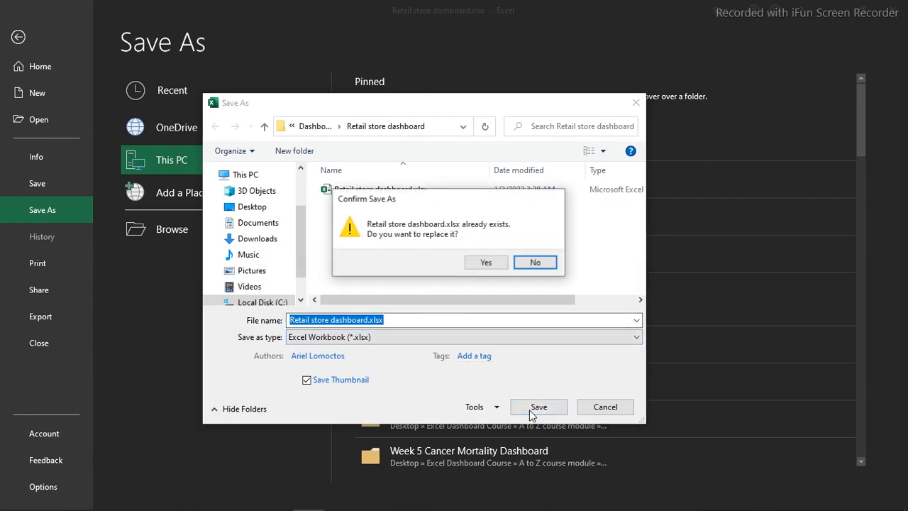
pyautogui.click(523, 267)
pyautogui.click(609, 406)
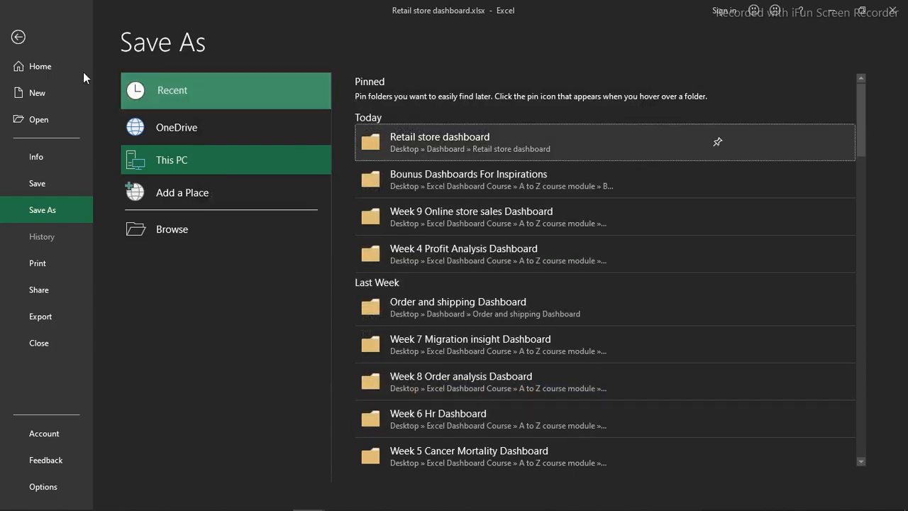
pyautogui.click(19, 37)
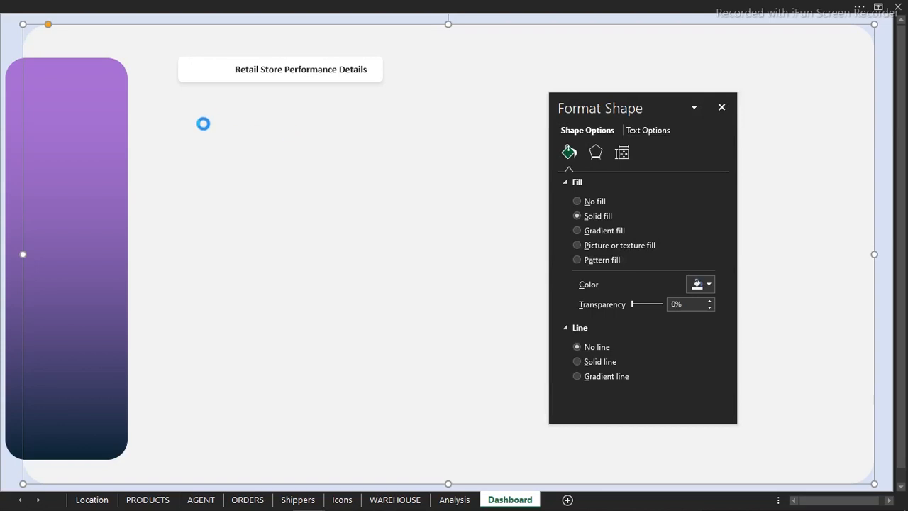
# Step: Move the white title bar and its text box up together slightly on the dashboard panel
pyautogui.click(336, 69)
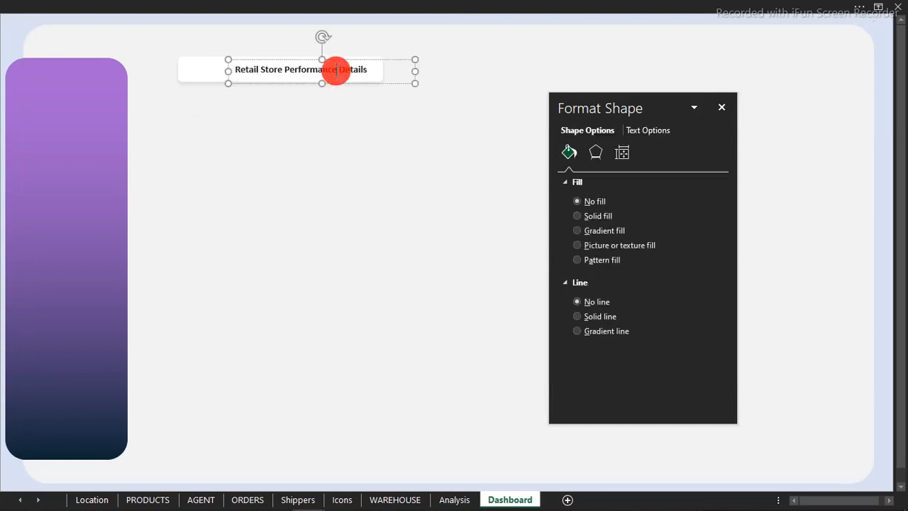
pyautogui.keyDown('ctrl'); pyautogui.click(207, 69); pyautogui.keyUp('ctrl')
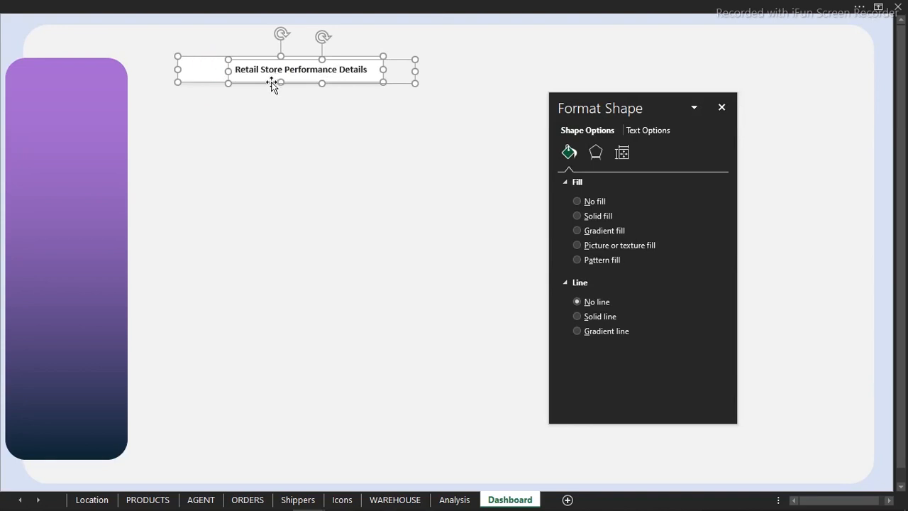
pyautogui.moveTo(268, 82); pyautogui.dragTo(268, 79)
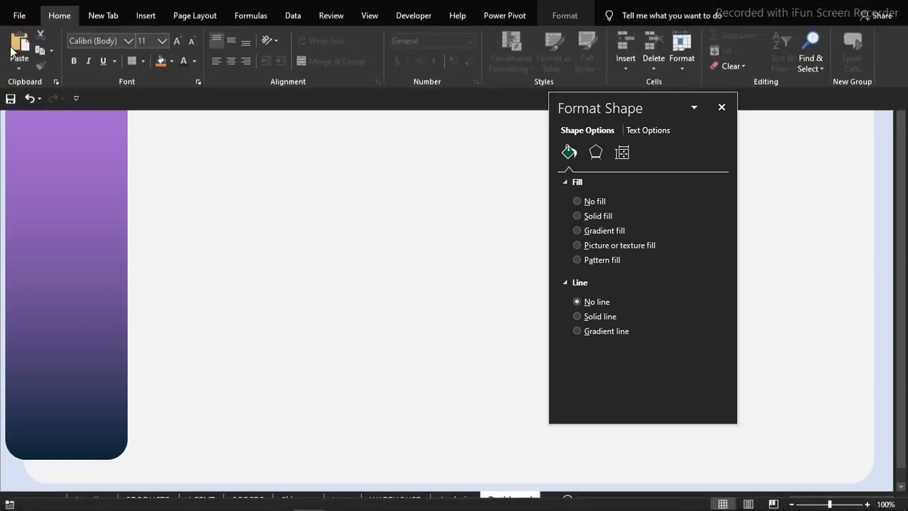
pyautogui.click(341, 500)
pyautogui.click(472, 197)
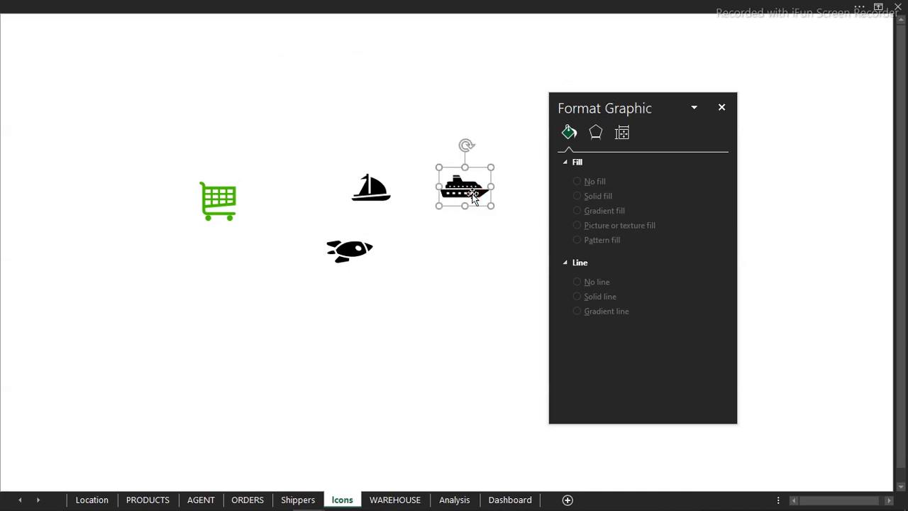
pyautogui.click(310, 300)
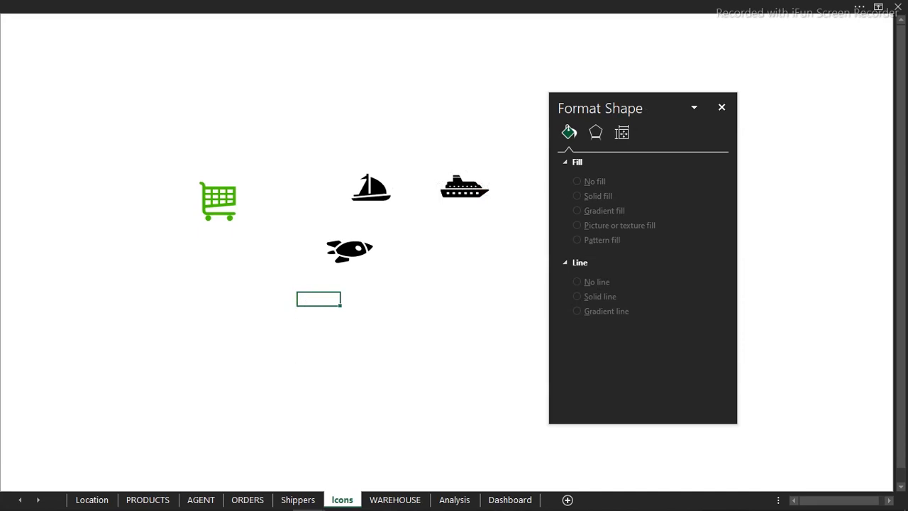
# Step: Switch to the workbook 1 Order and shipping dashboard.xlsx and set its month drop-down to "Select month"
pyautogui.moveTo(178, 497)
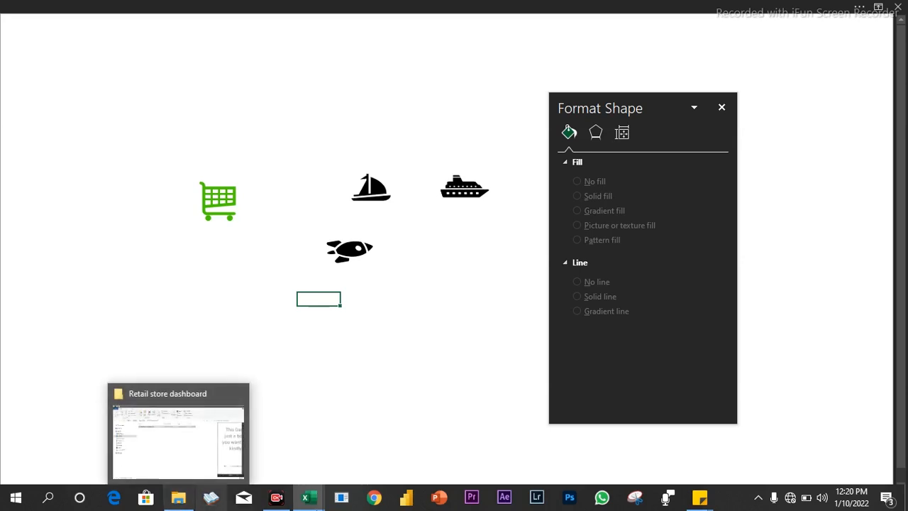
pyautogui.moveTo(307, 497)
pyautogui.click(186, 464)
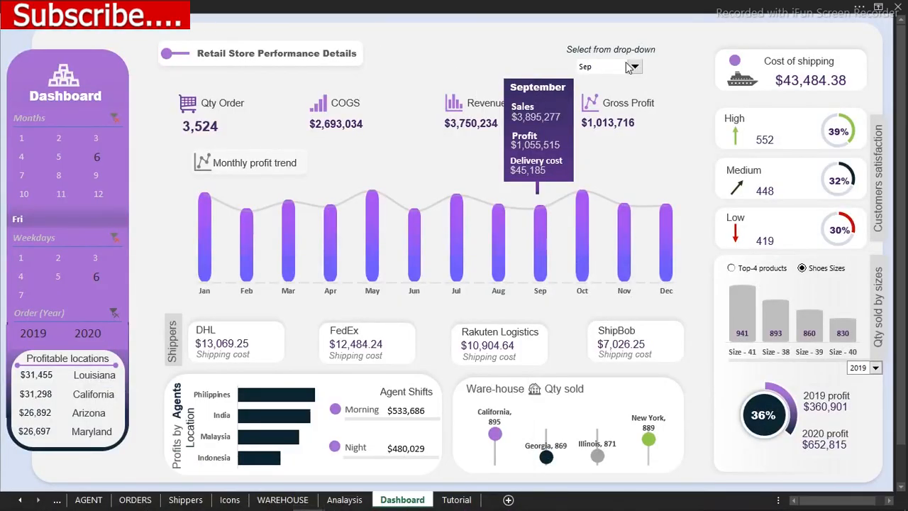
pyautogui.click(630, 66)
pyautogui.click(619, 123)
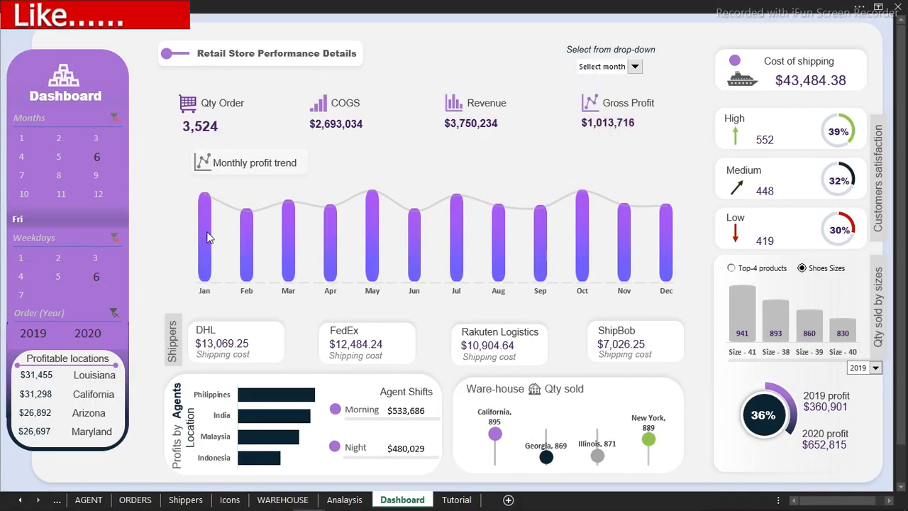
# Step: Unprotect the Dashboard sheet of the order and shipping workbook
pyautogui.click(359, 7)
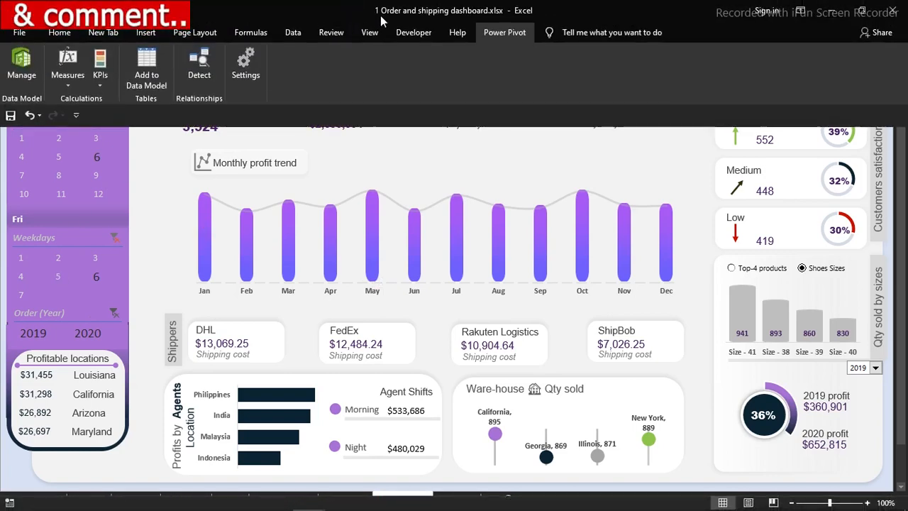
pyautogui.click(321, 35)
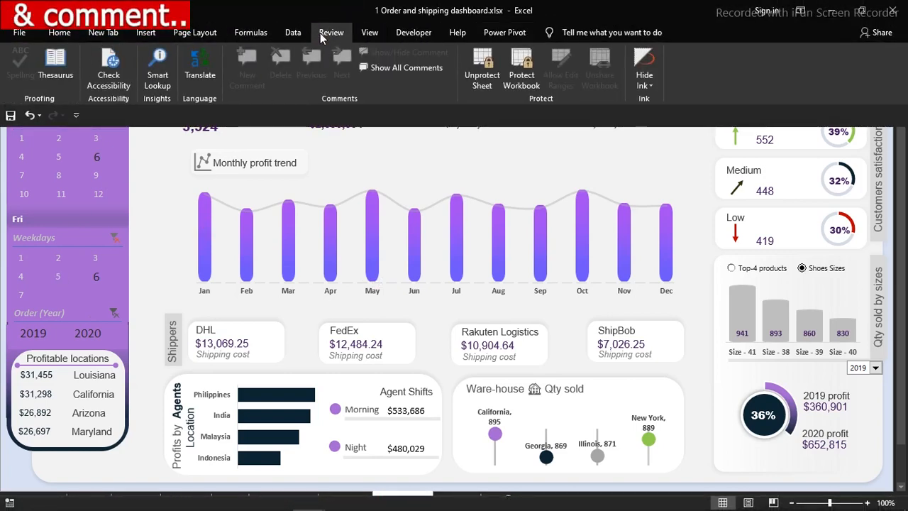
pyautogui.click(477, 176)
# Step: Copy the Qty Order, COGS, Revenue and Gross Profit icons with their labels onto the Dashboard sheet of Retail store dashboard.xlsx
pyautogui.click(589, 95)
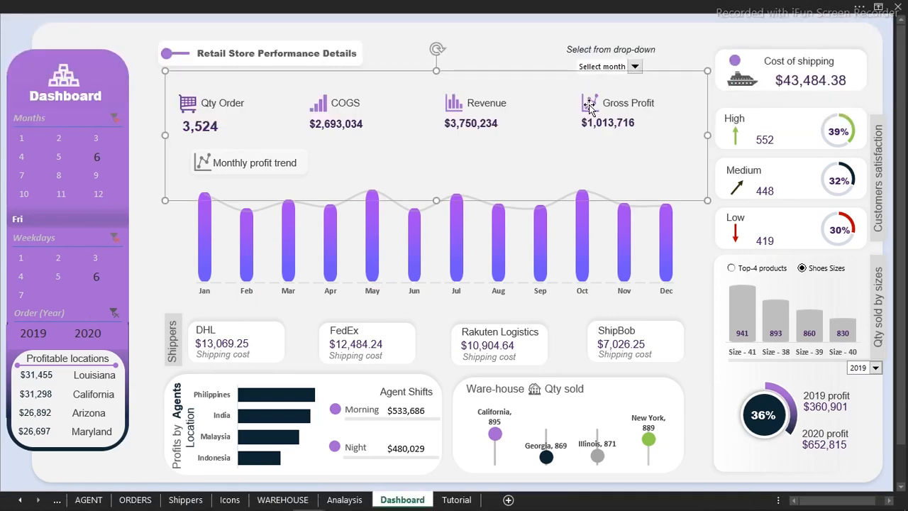
pyautogui.click(588, 105)
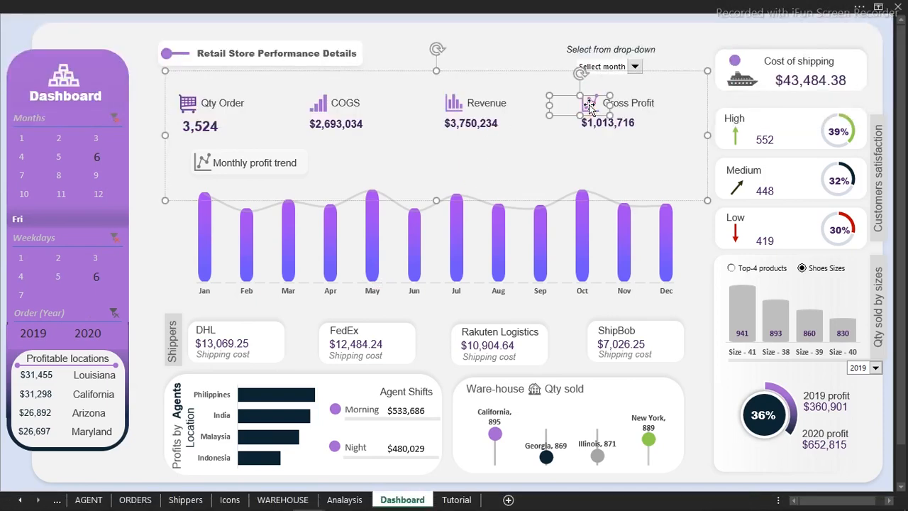
pyautogui.keyDown('shift'); pyautogui.click(454, 105); pyautogui.keyUp('shift')
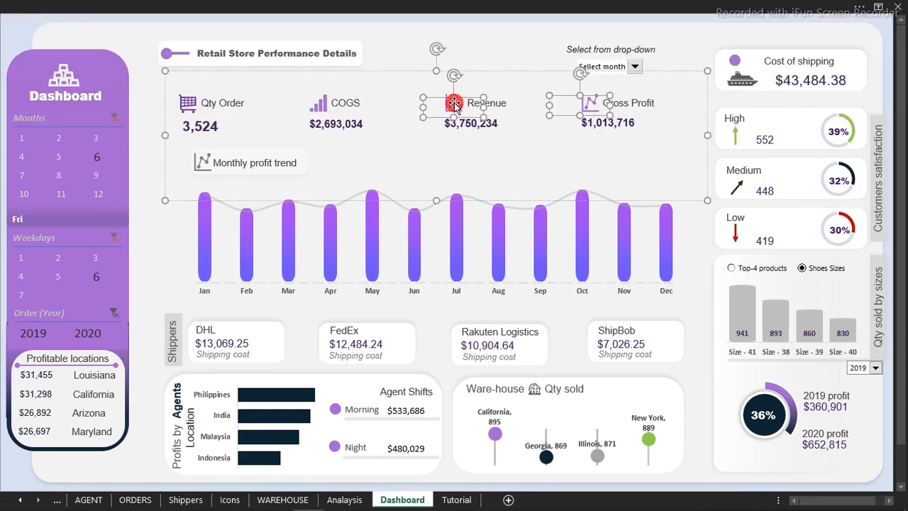
pyautogui.keyDown('shift'); pyautogui.click(321, 104); pyautogui.keyUp('shift')
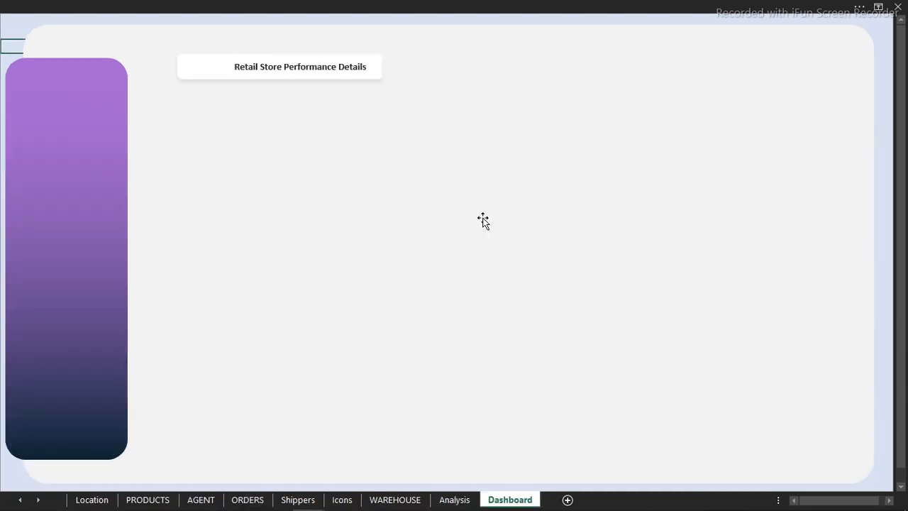
pyautogui.click(307, 159)
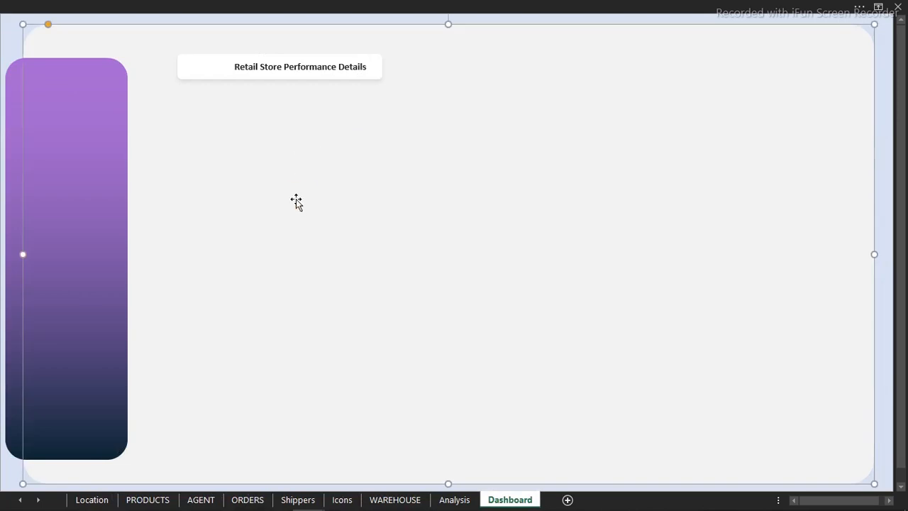
pyautogui.hotkey('ctrl', 'v')
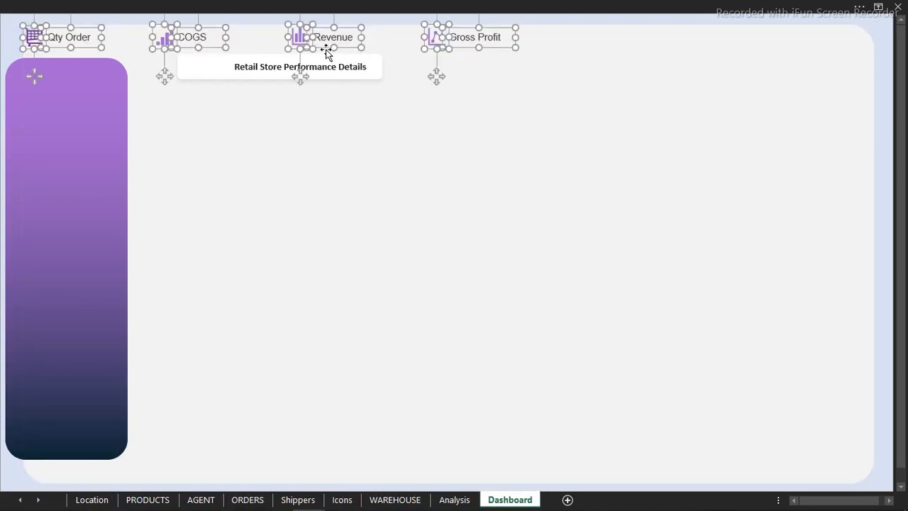
# Step: Place the pasted row of icons and labels just below the title bar, starting level with the bar's sidebar-facing edge
pyautogui.moveTo(324, 48); pyautogui.dragTo(452, 147)
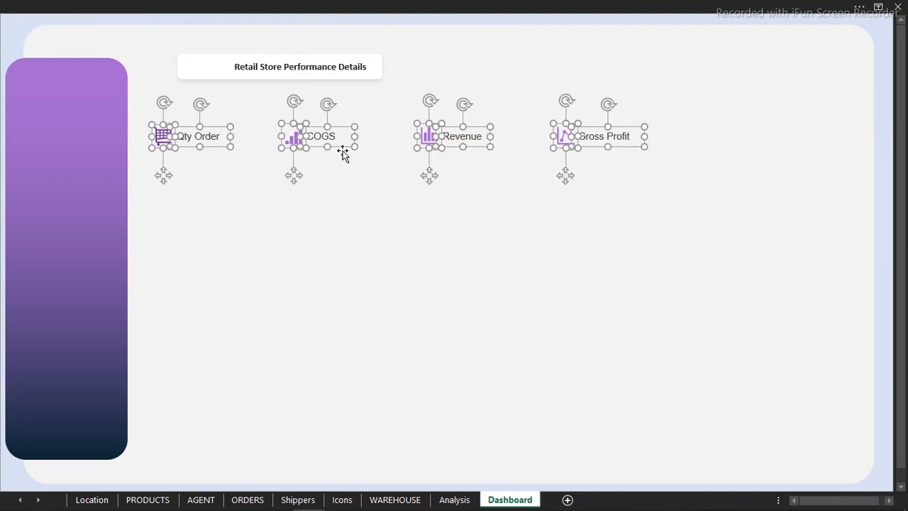
pyautogui.moveTo(335, 146); pyautogui.dragTo(358, 139)
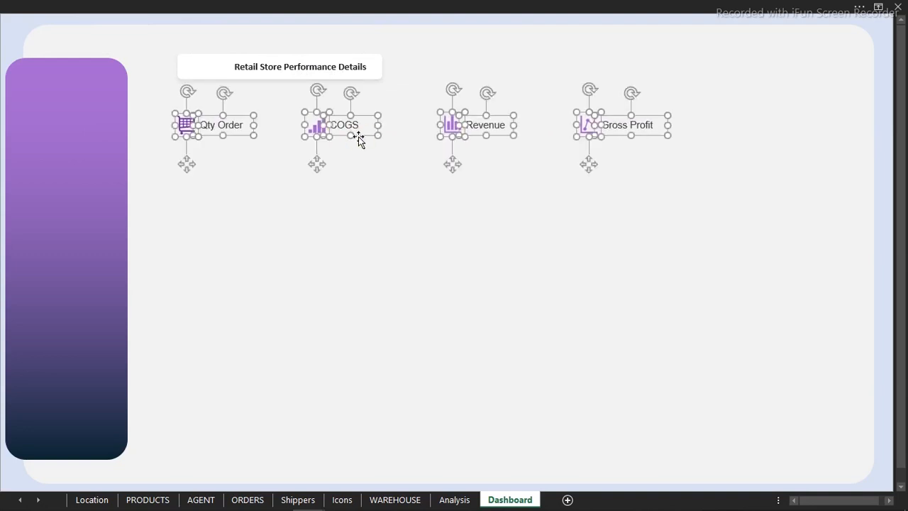
pyautogui.click(8, 32)
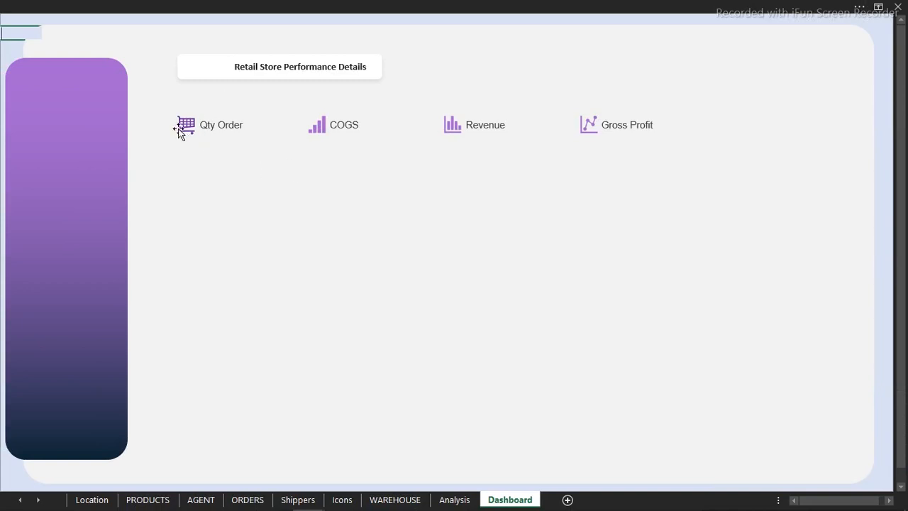
pyautogui.click(182, 129)
pyautogui.click(187, 6)
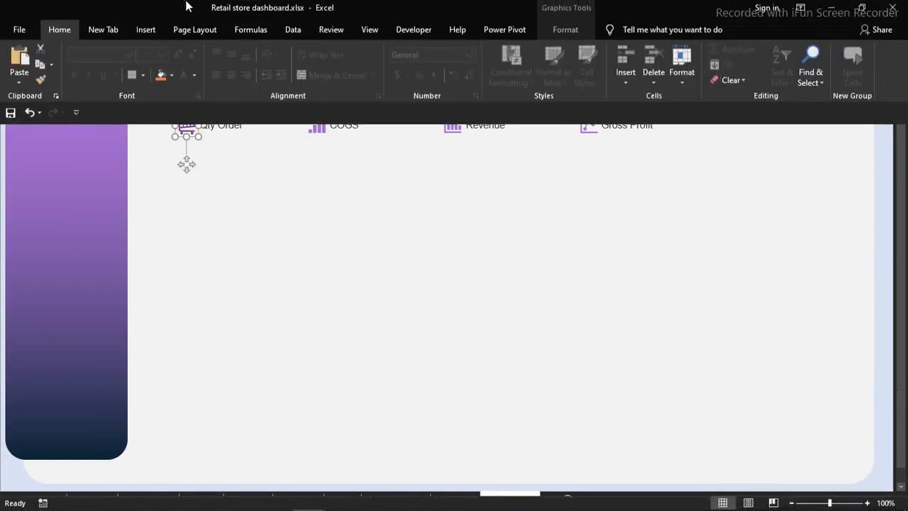
pyautogui.click(146, 37)
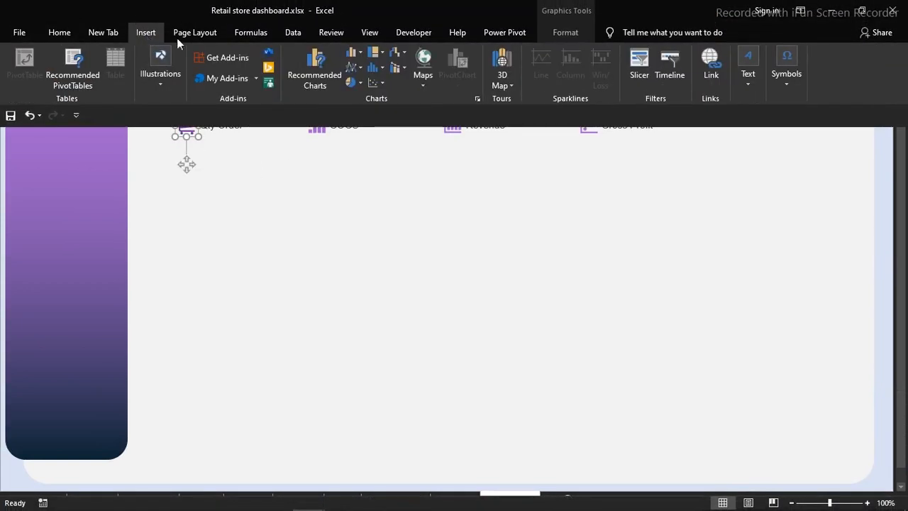
pyautogui.click(165, 90)
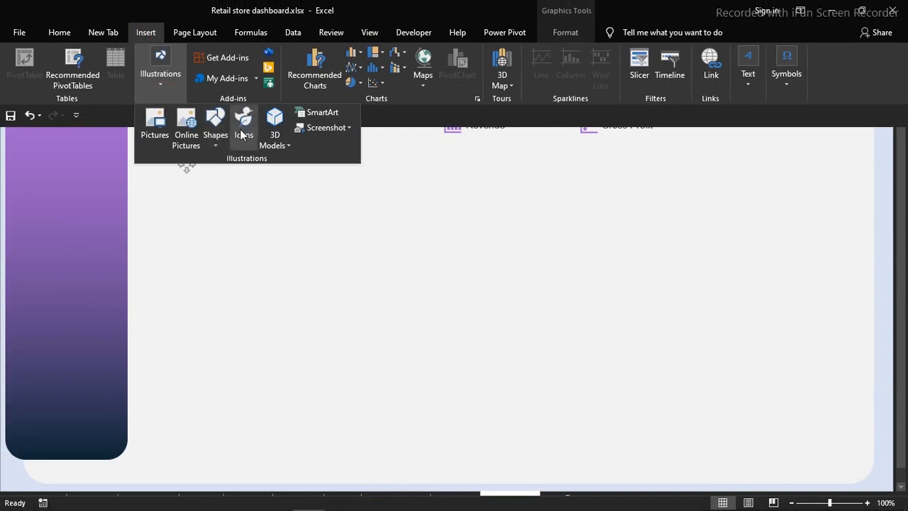
pyautogui.click(250, 242)
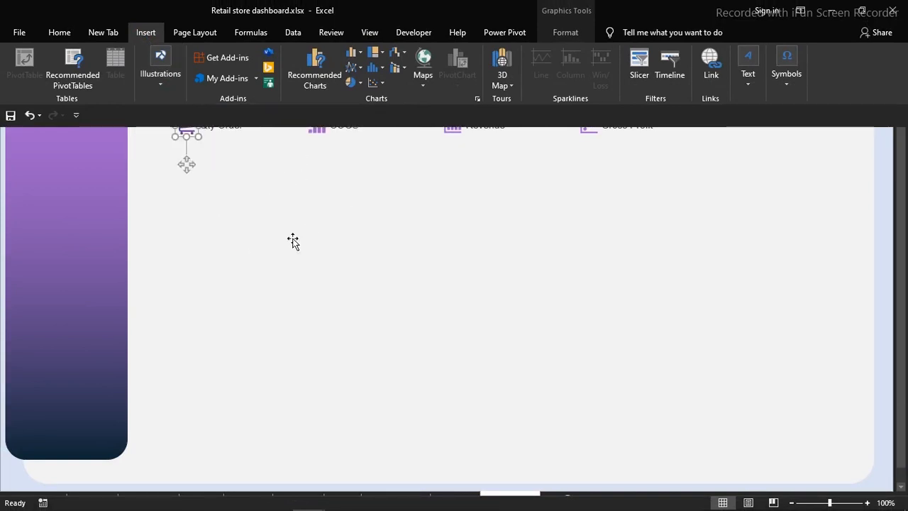
# Step: Hide the ribbon to enlarge the sheet area and switch to the Analysis sheet
pyautogui.hotkey('ctrl', 'shift', 'F1')
pyautogui.click(14, 37)
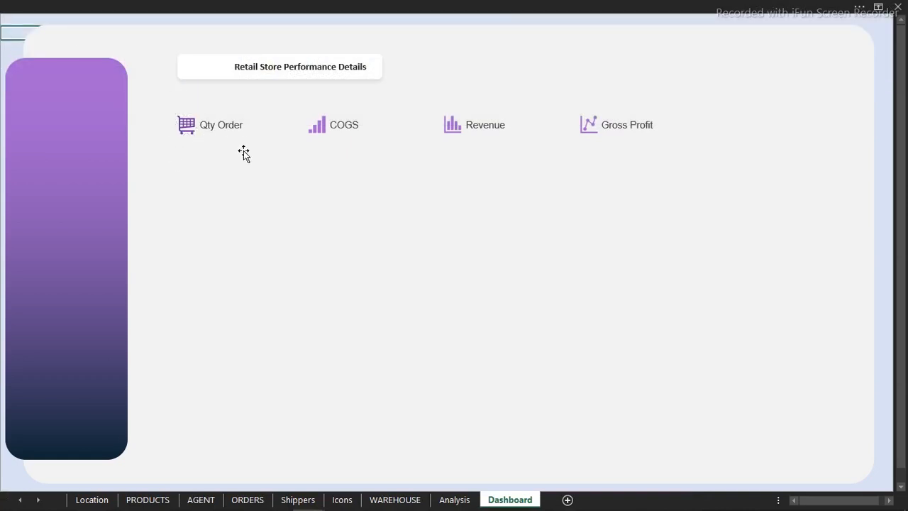
pyautogui.click(454, 499)
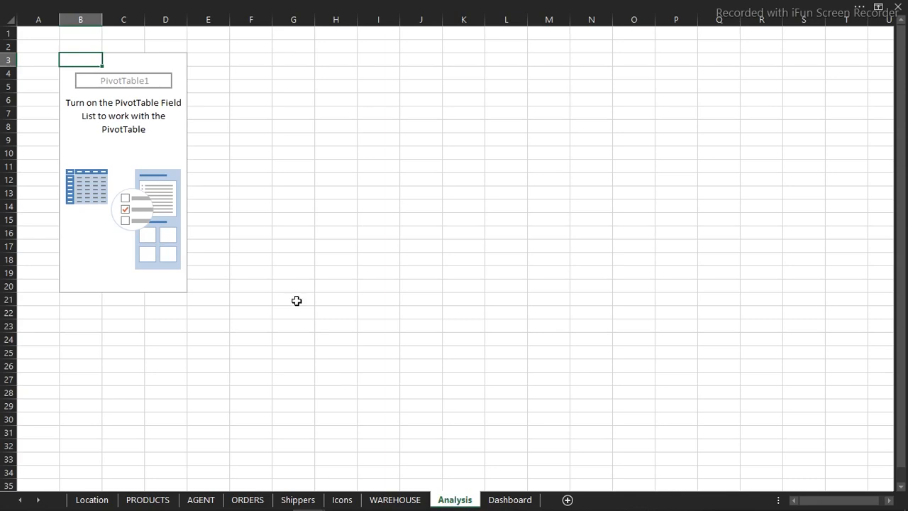
# Step: Show the field list for the empty PivotTable on the Analysis sheet
pyautogui.click(104, 136)
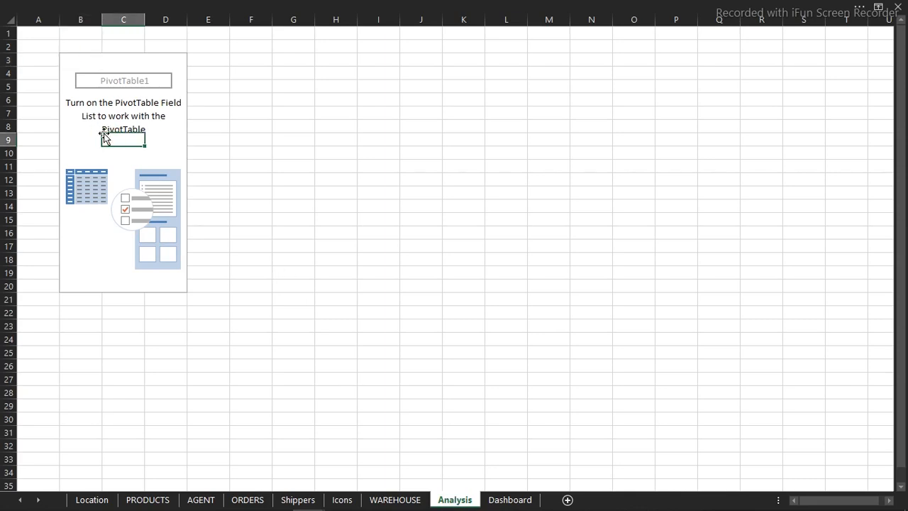
pyautogui.click(108, 196)
pyautogui.click(63, 206)
pyautogui.click(108, 94)
pyautogui.click(136, 165)
pyautogui.click(125, 206)
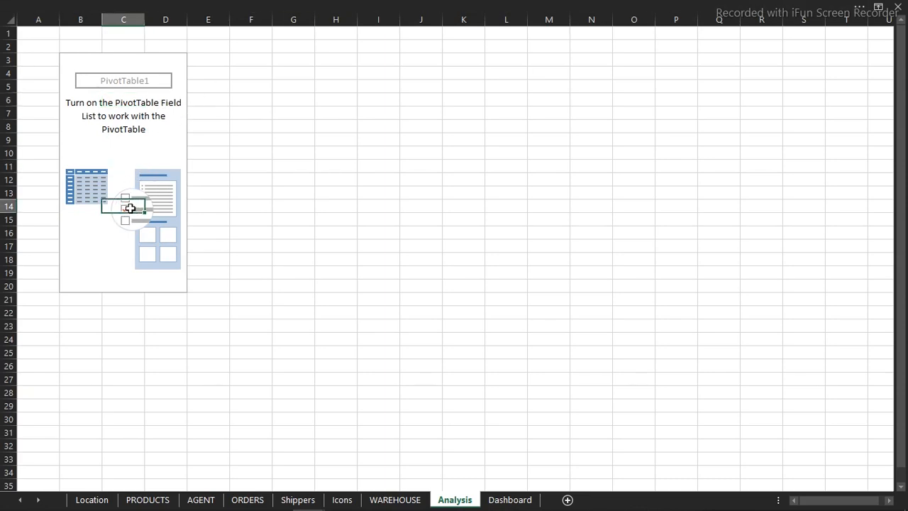
pyautogui.rightClick(130, 209)
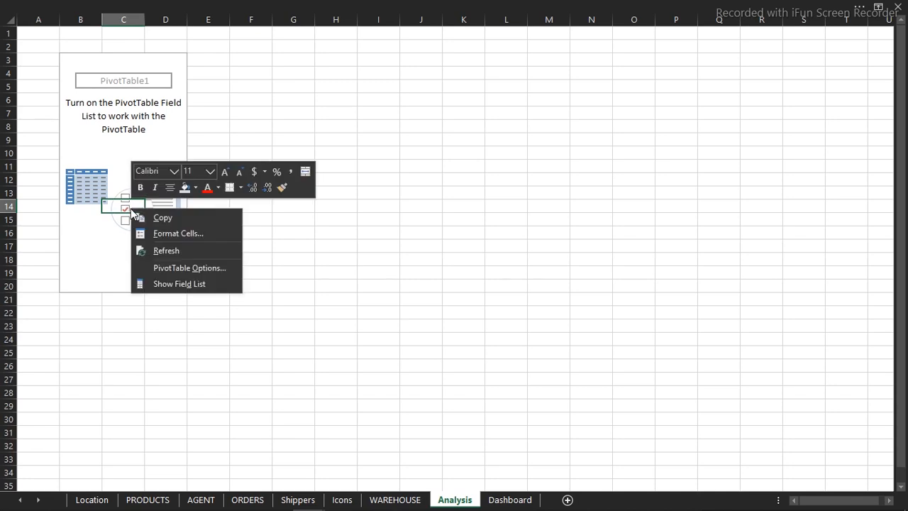
pyautogui.click(186, 283)
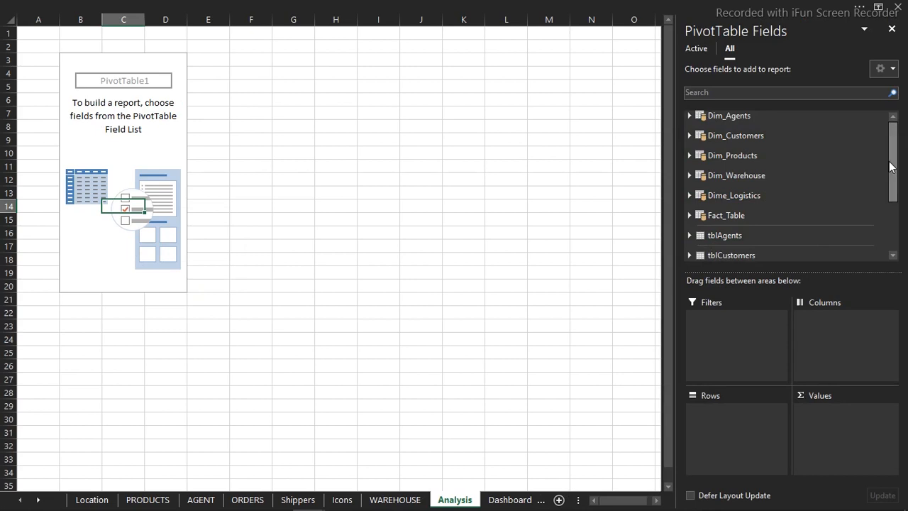
# Step: Add the Fact_Table measures Sales, COGS, Total QTY, Total Delivery Cost and Total Profit to the PivotTable values
pyautogui.moveTo(891, 163); pyautogui.dragTo(889, 188)
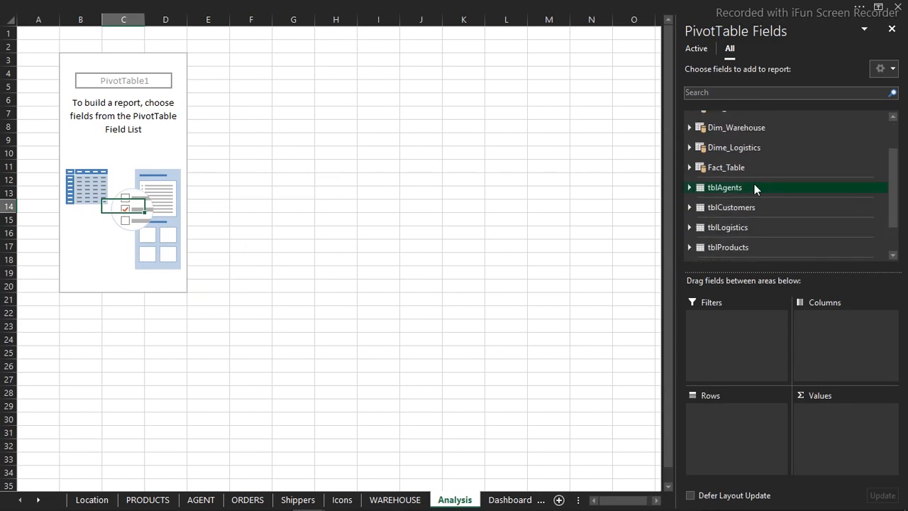
pyautogui.click(690, 167)
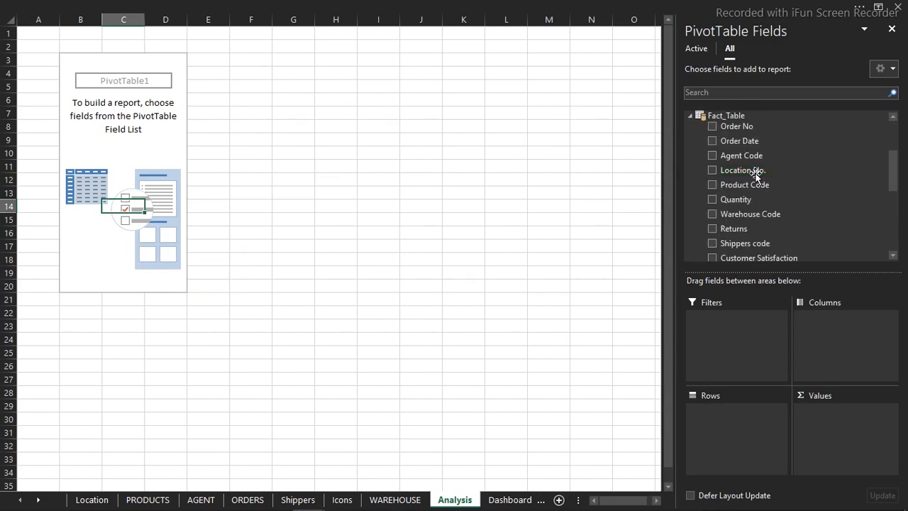
pyautogui.moveTo(893, 176)
pyautogui.mouseDown()
pyautogui.moveTo(894, 206)
pyautogui.moveTo(893, 191)
pyautogui.mouseUp()
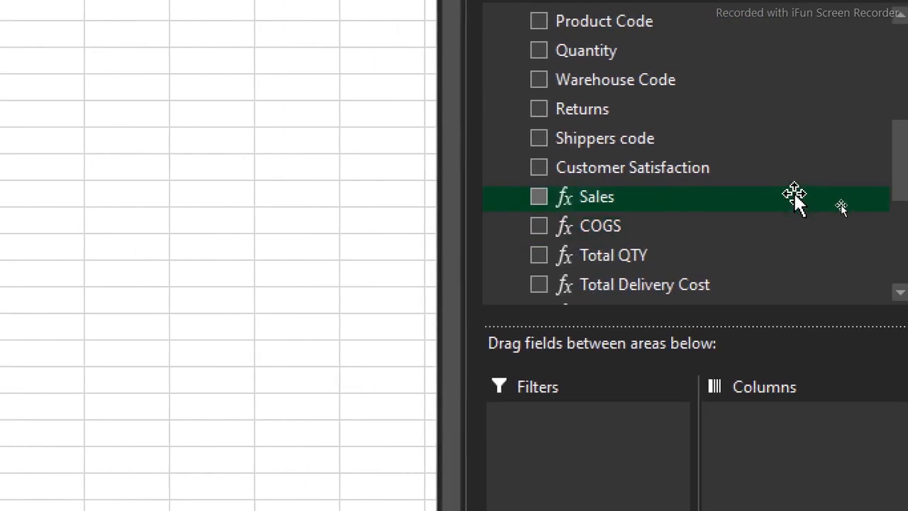
pyautogui.scroll(-3, 899, 190)
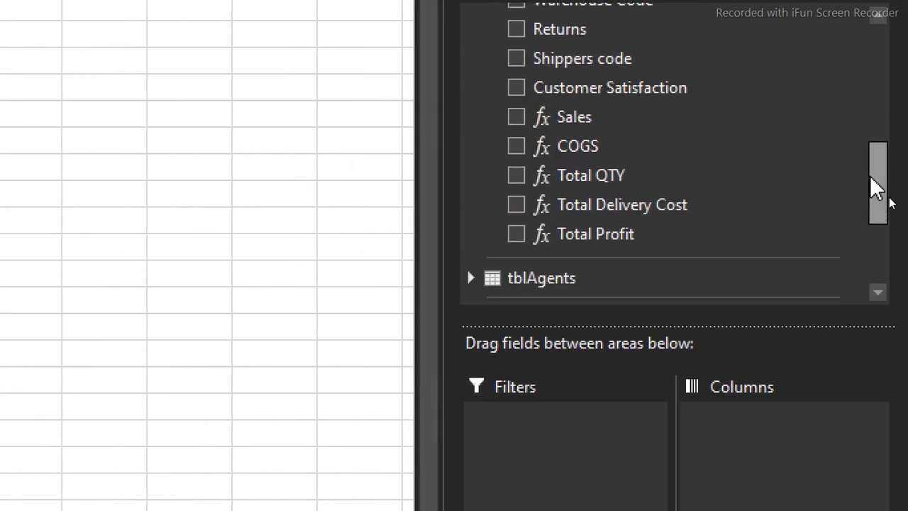
pyautogui.click(516, 117)
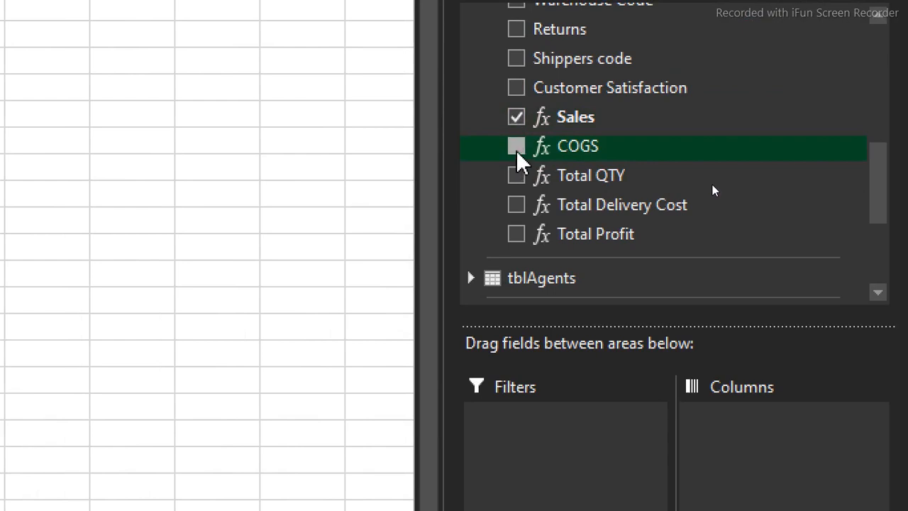
pyautogui.click(517, 149)
pyautogui.click(517, 177)
pyautogui.click(516, 204)
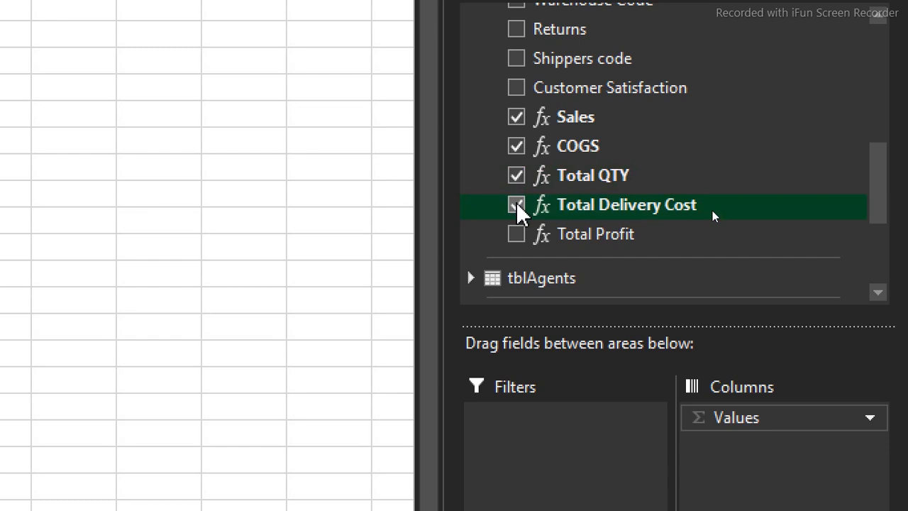
pyautogui.click(516, 234)
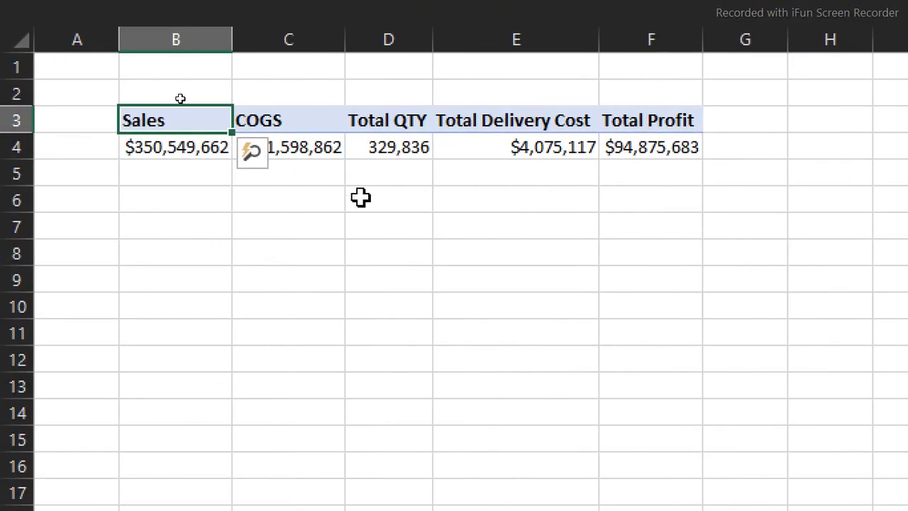
# Step: Create named ranges for the PivotTable results in B3:F4, using the top row as the names
pyautogui.moveTo(151, 142)
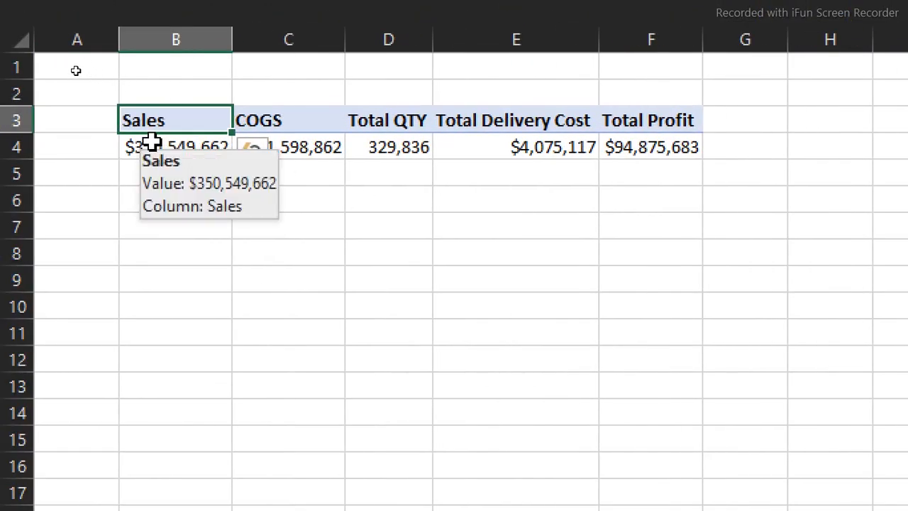
pyautogui.moveTo(168, 118); pyautogui.dragTo(660, 147)
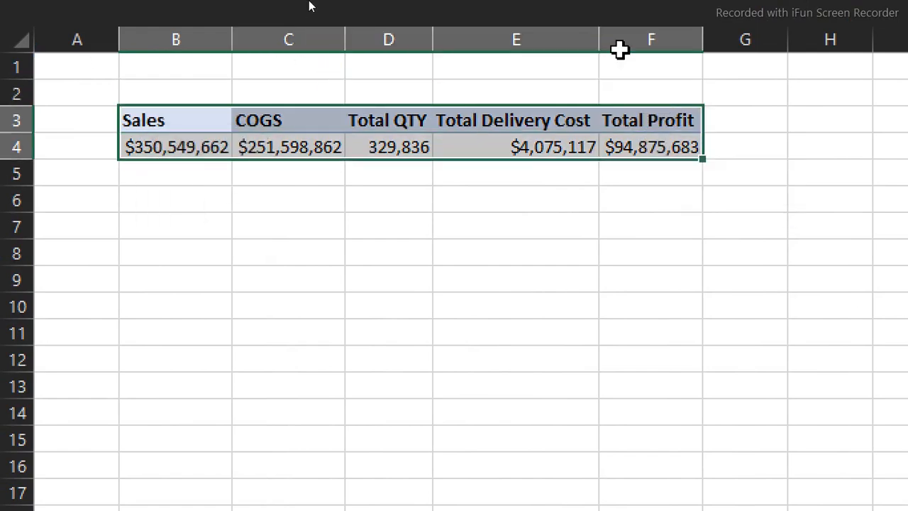
pyautogui.click(604, 11)
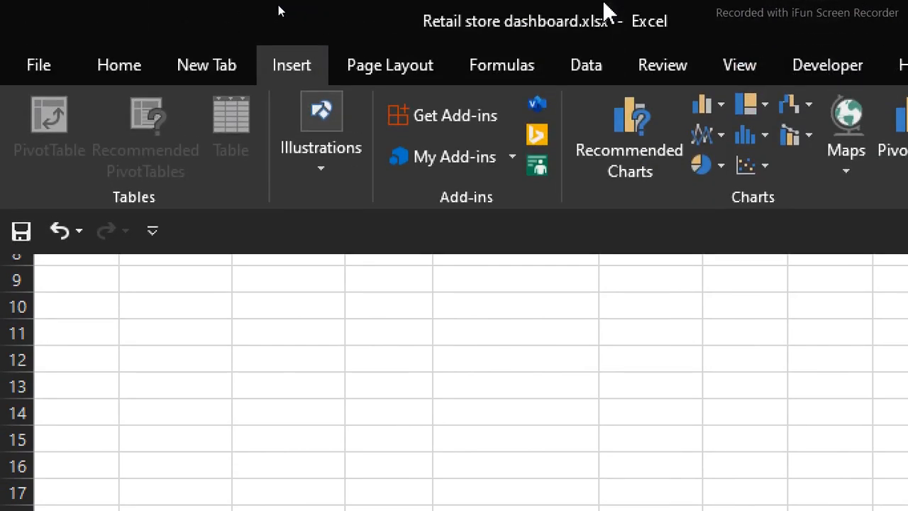
pyautogui.click(458, 66)
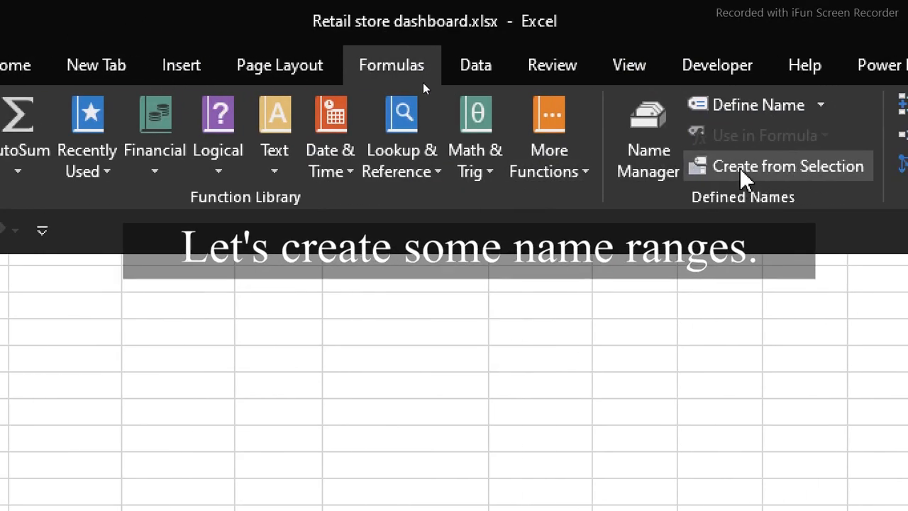
pyautogui.click(762, 168)
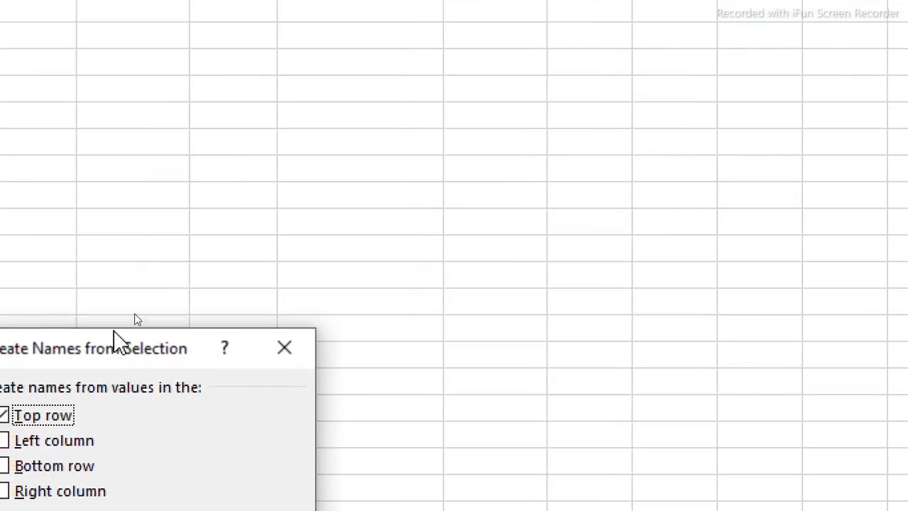
pyautogui.moveTo(114, 353); pyautogui.dragTo(256, 137)
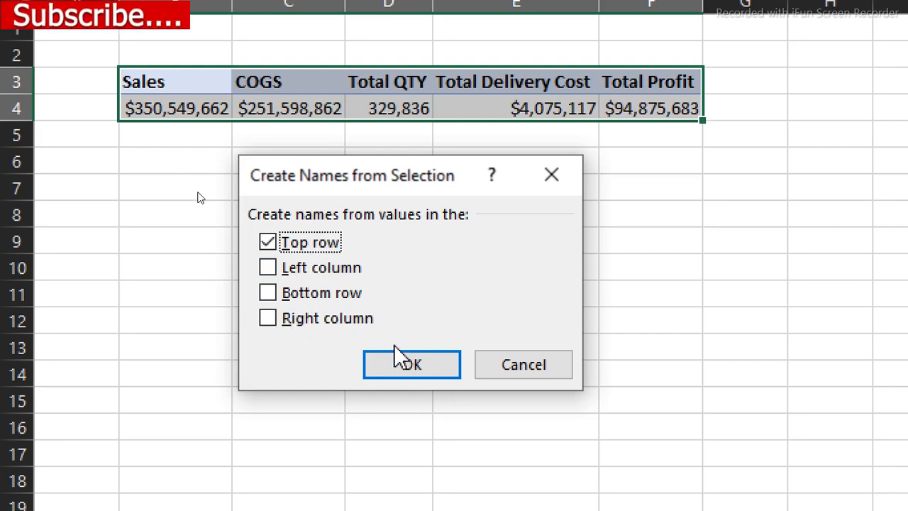
pyautogui.click(408, 365)
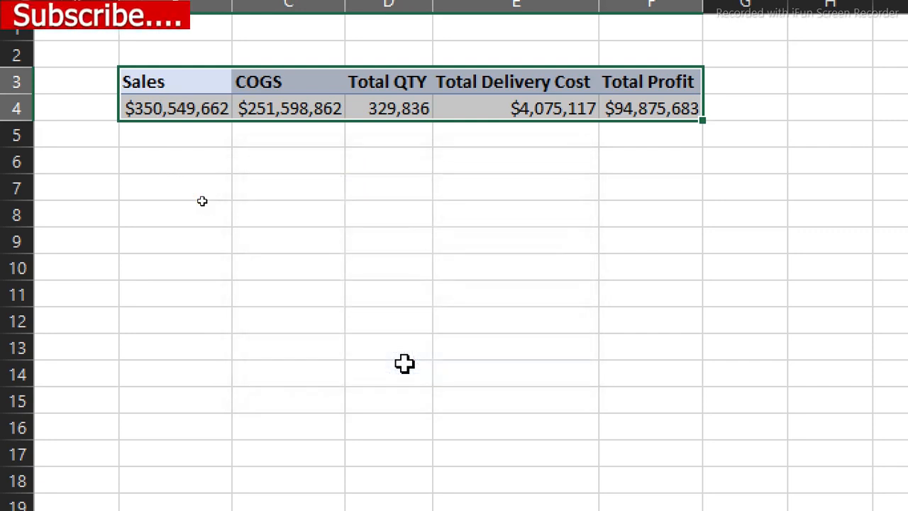
pyautogui.click(404, 364)
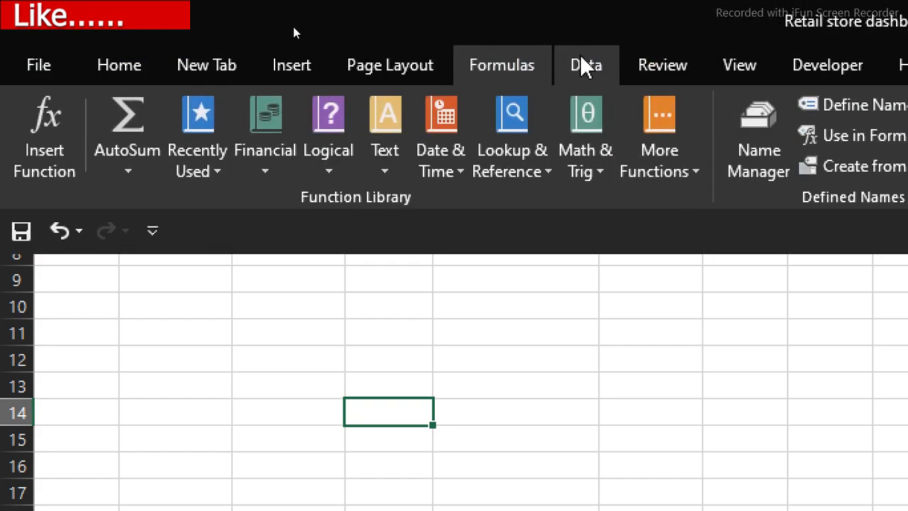
# Step: Turn on the display of the formula bar
pyautogui.click(739, 64)
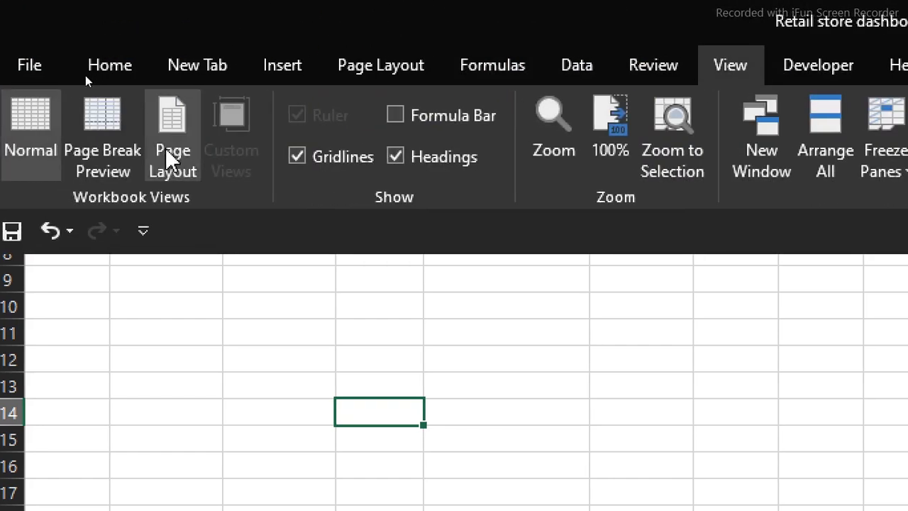
pyautogui.click(399, 115)
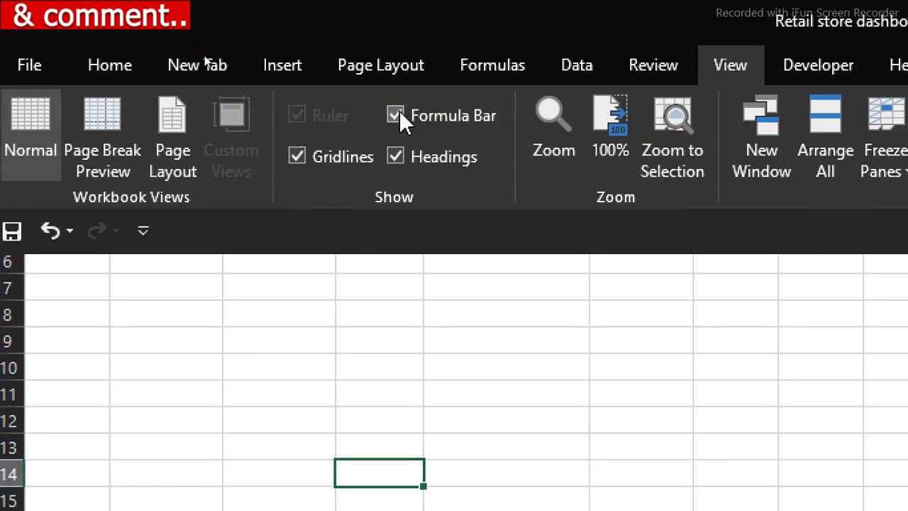
pyautogui.click(274, 334)
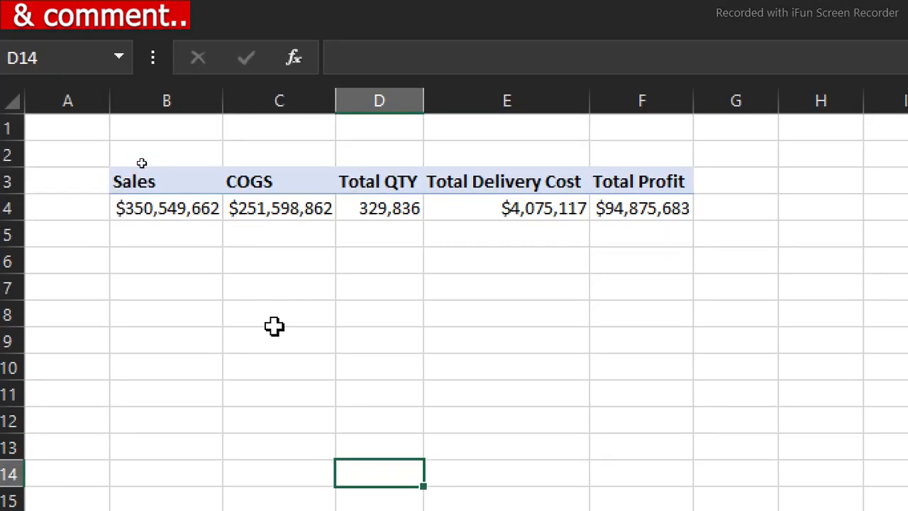
# Step: Go to the named ranges Total_QTY and Total_Profit to check which PivotTable cells they refer to
pyautogui.click(127, 57)
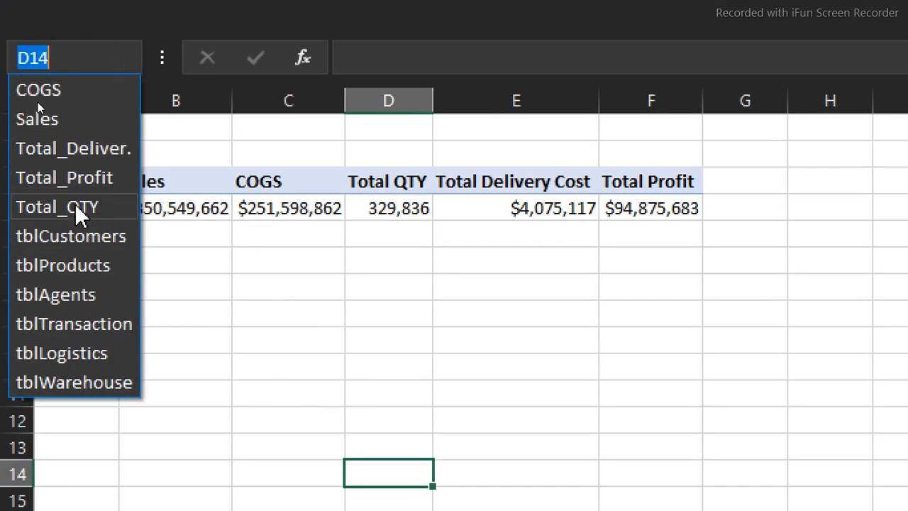
pyautogui.click(79, 212)
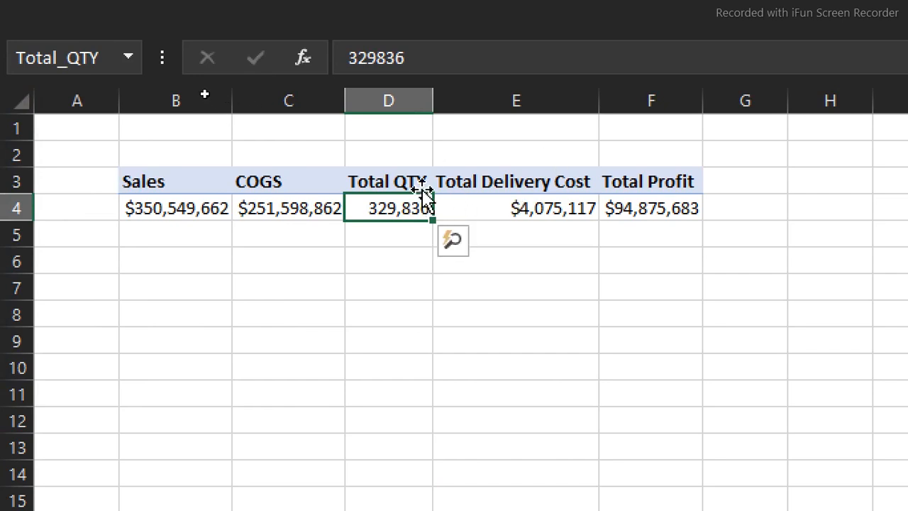
pyautogui.click(129, 58)
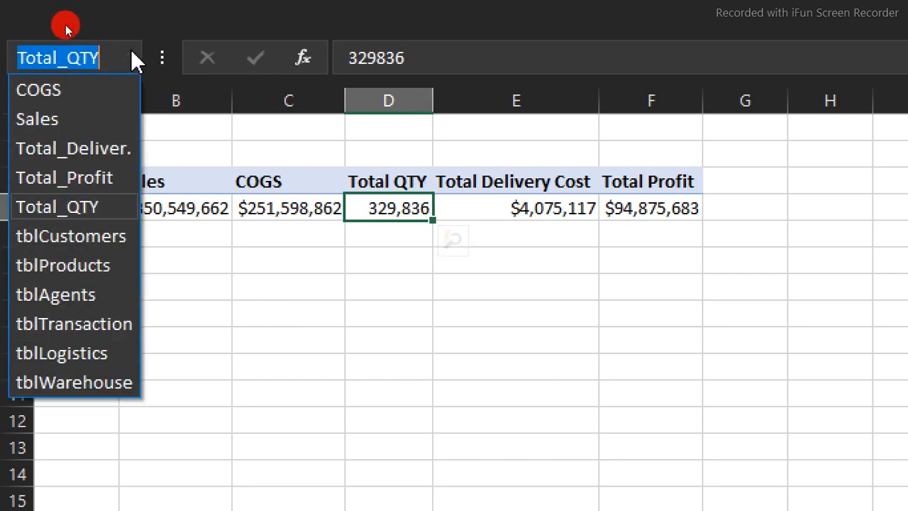
pyautogui.click(71, 179)
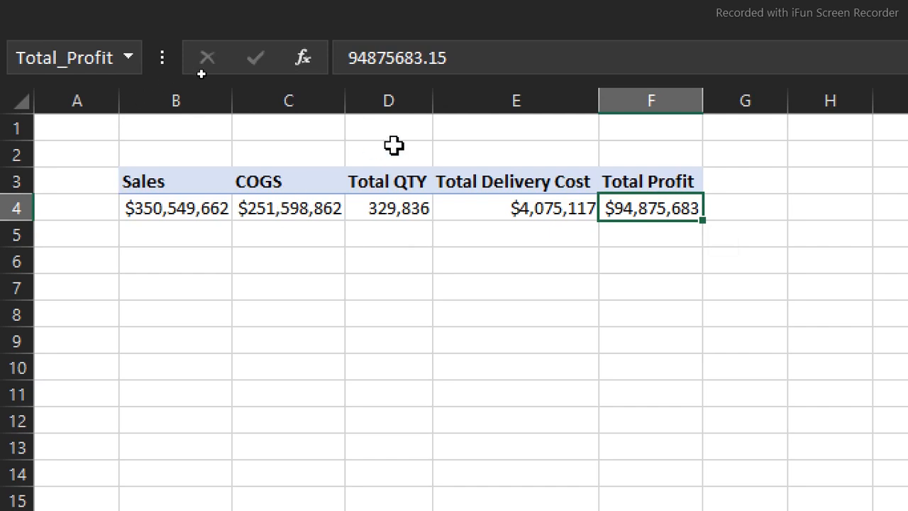
pyautogui.click(416, 181)
pyautogui.click(502, 181)
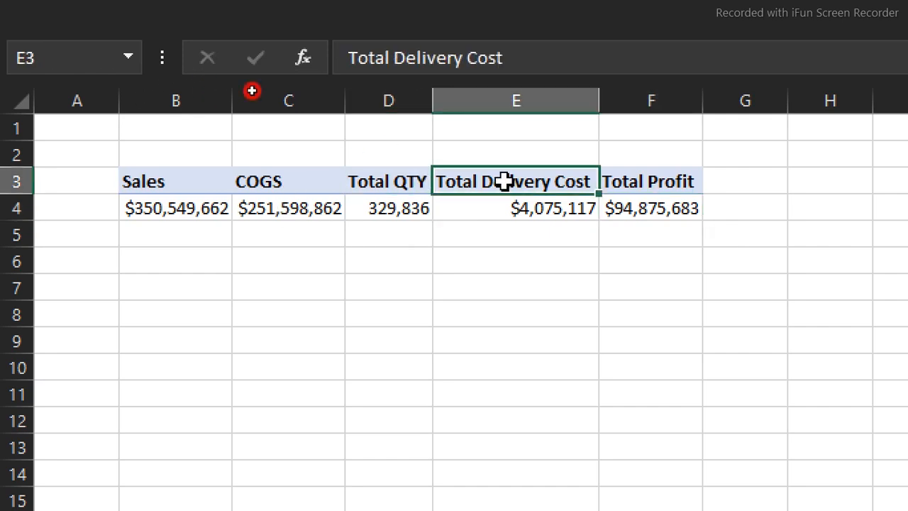
pyautogui.click(648, 186)
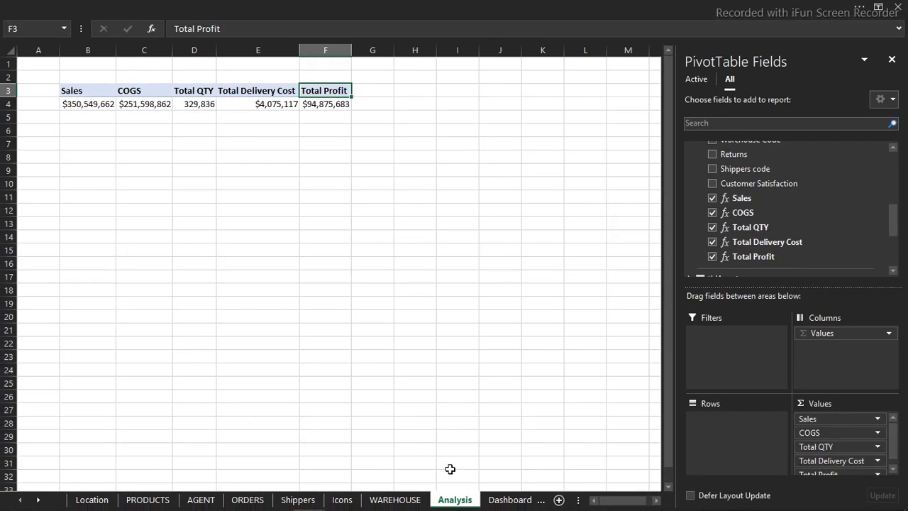
# Step: Duplicate the Qty Order, COGS, Revenue and Gross Profit labels on the Dashboard sheet, placing the copies directly below the originals
pyautogui.click(509, 499)
pyautogui.click(222, 159)
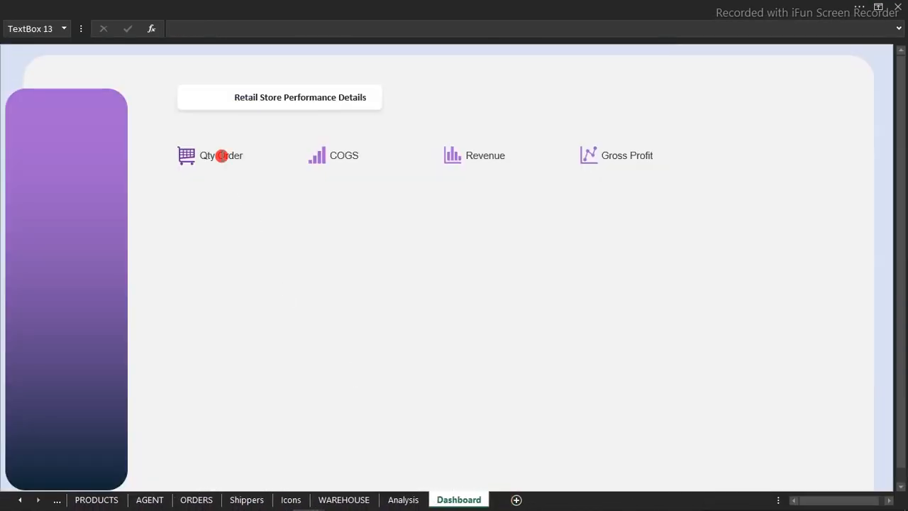
pyautogui.click(237, 167)
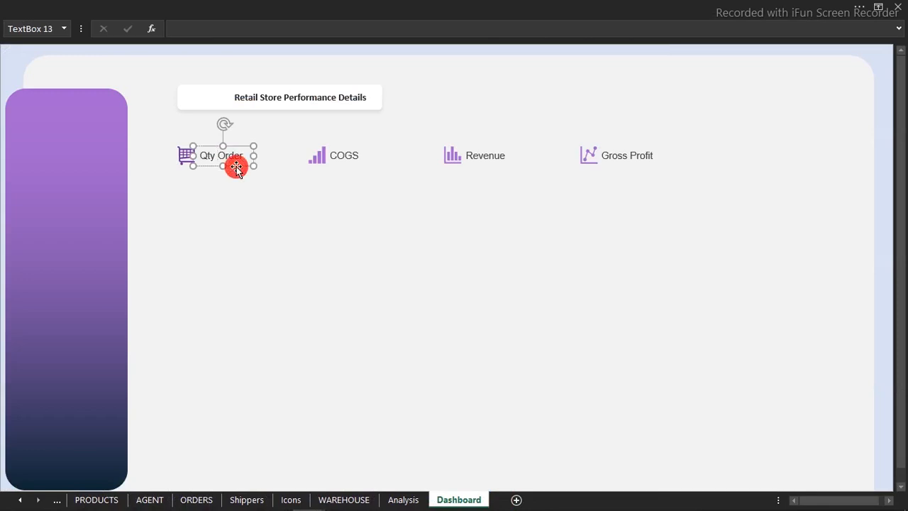
pyautogui.keyDown('shift'); pyautogui.click(338, 156); pyautogui.keyUp('shift')
pyautogui.keyDown('shift'); pyautogui.click(469, 164); pyautogui.keyUp('shift')
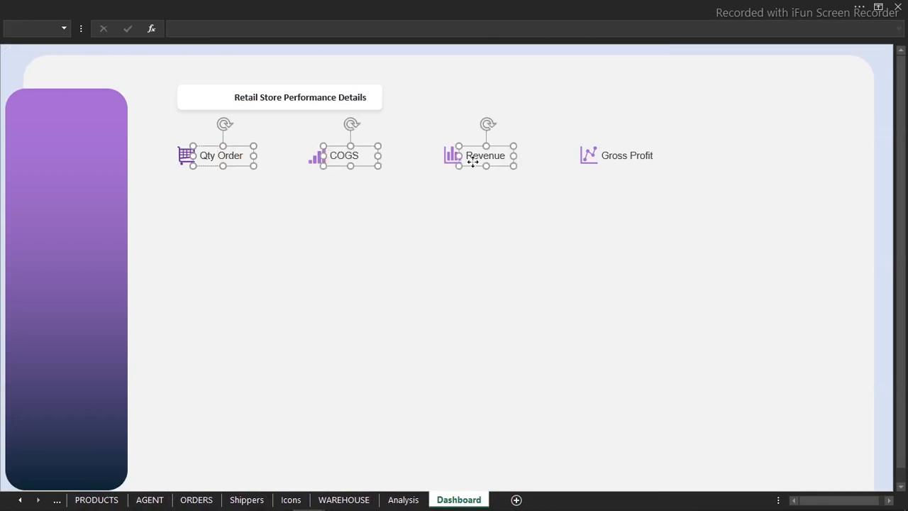
pyautogui.keyDown('shift'); pyautogui.click(611, 158); pyautogui.keyUp('shift')
pyautogui.moveTo(610, 166); pyautogui.dragTo(613, 182)
pyautogui.keyDown('ctrl'); pyautogui.click(613, 183); pyautogui.keyUp('ctrl')
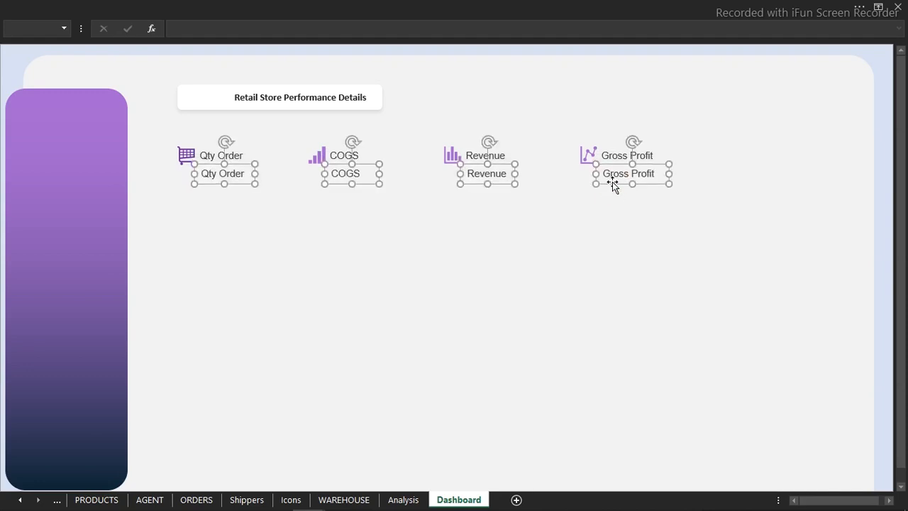
# Step: Link the copied Qty Order text box below the original label to the named range with the formula =Total_QTY
pyautogui.click(233, 208)
pyautogui.click(229, 173)
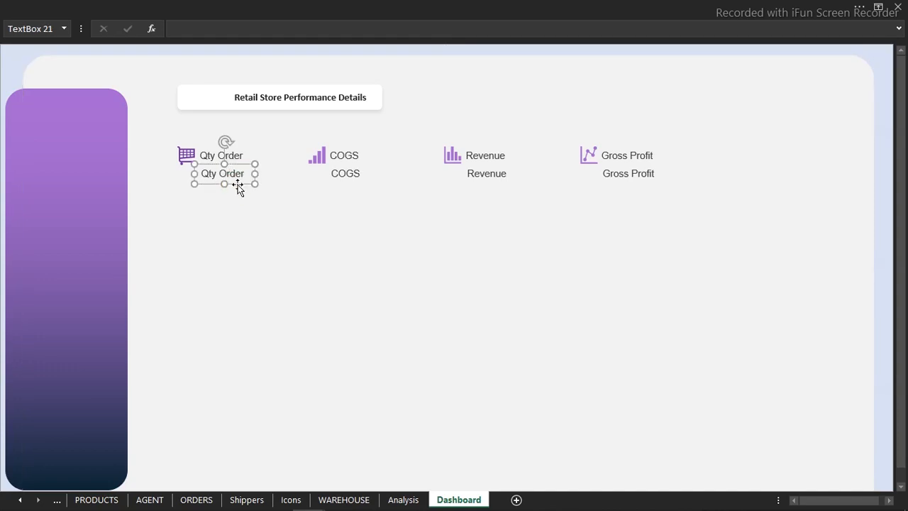
pyautogui.click(224, 31)
pyautogui.write('=to')
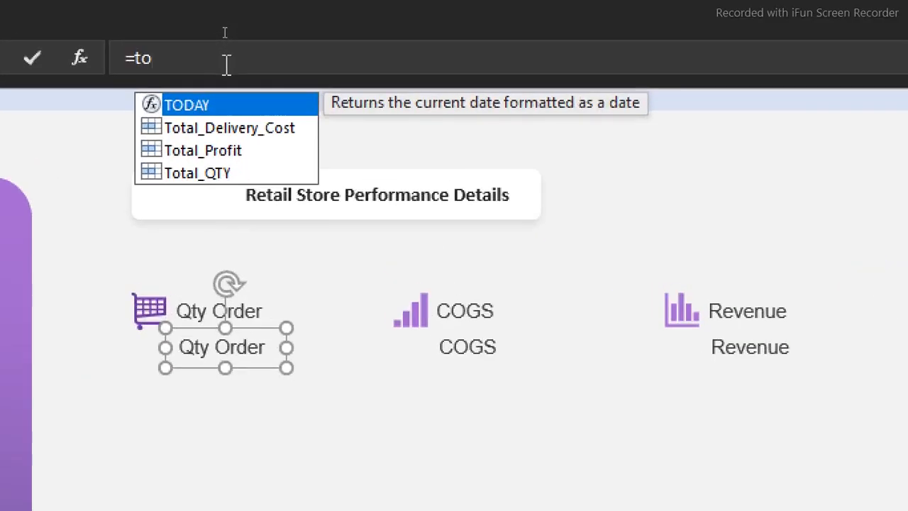
pyautogui.press('Down')
pyautogui.press('Down')
pyautogui.press('Down')
pyautogui.press('Tab')
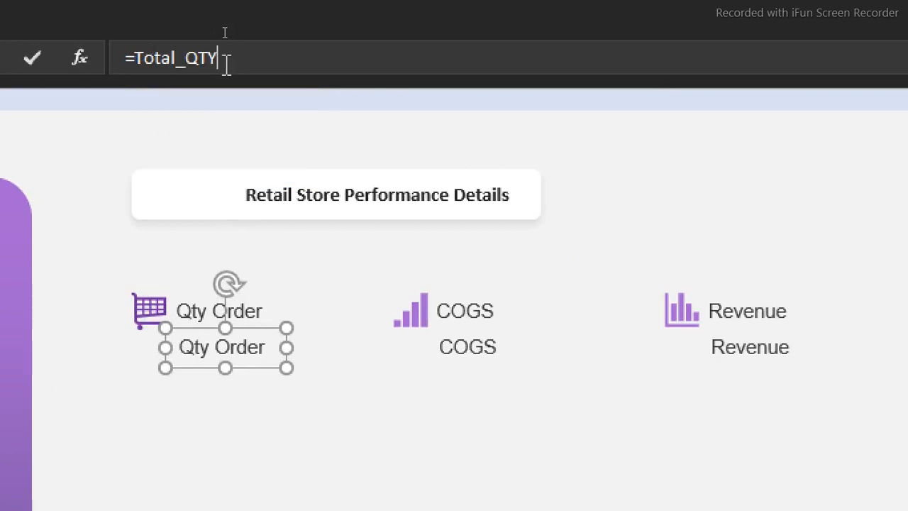
pyautogui.press('Return')
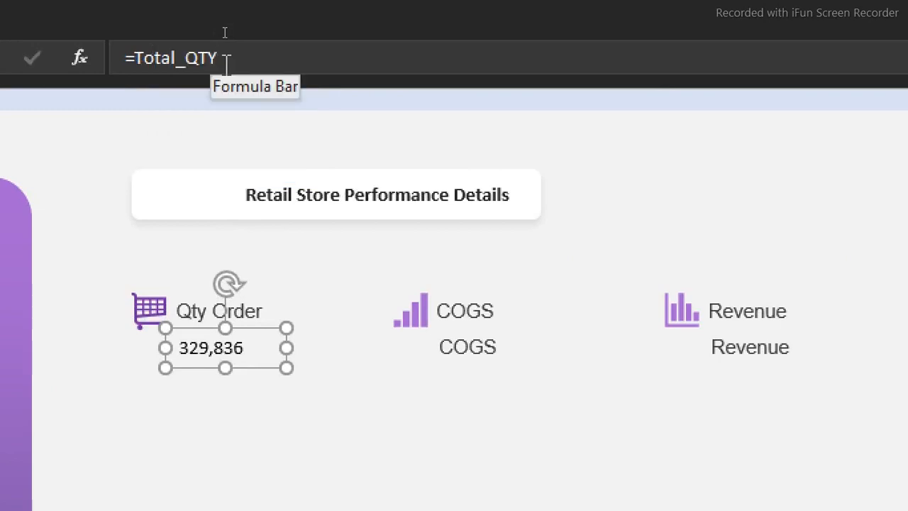
# Step: Link the copied COGS text box to its named range with the formula =COGS
pyautogui.click(466, 353)
pyautogui.click(131, 58)
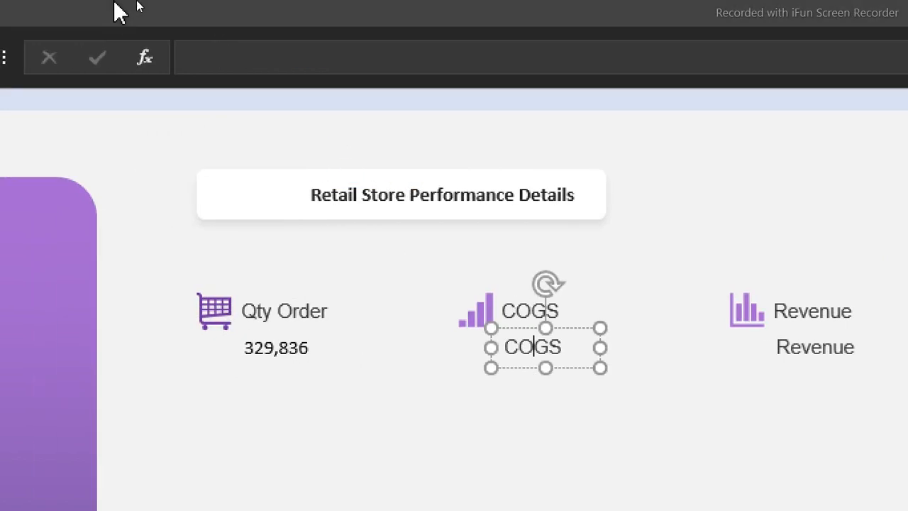
pyautogui.write('=')
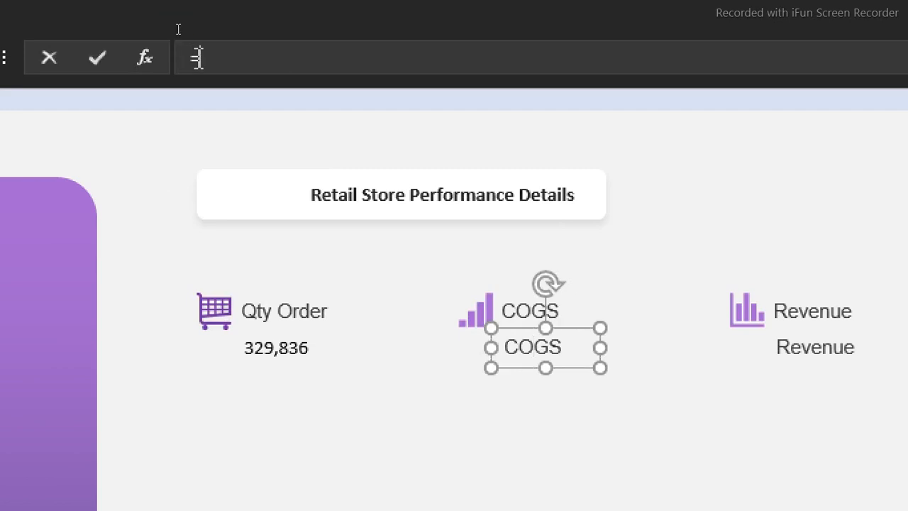
pyautogui.write('co')
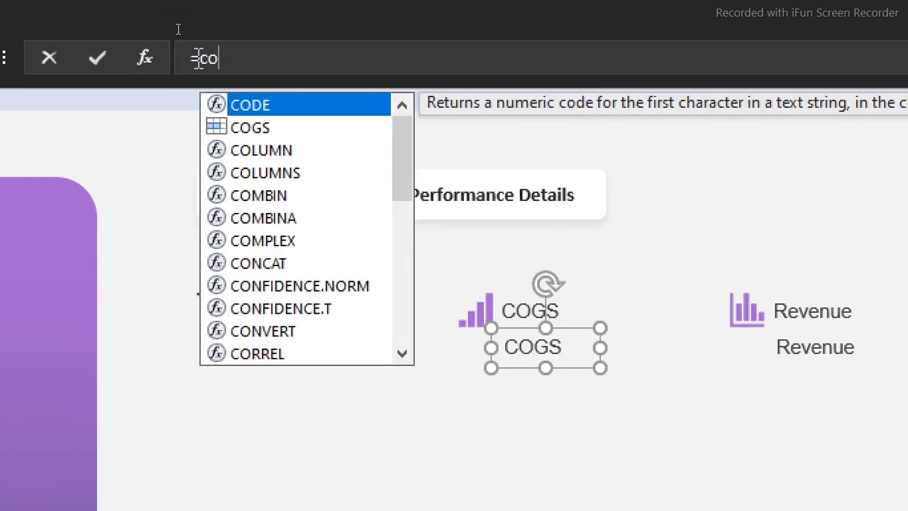
pyautogui.write('g')
pyautogui.press('Tab')
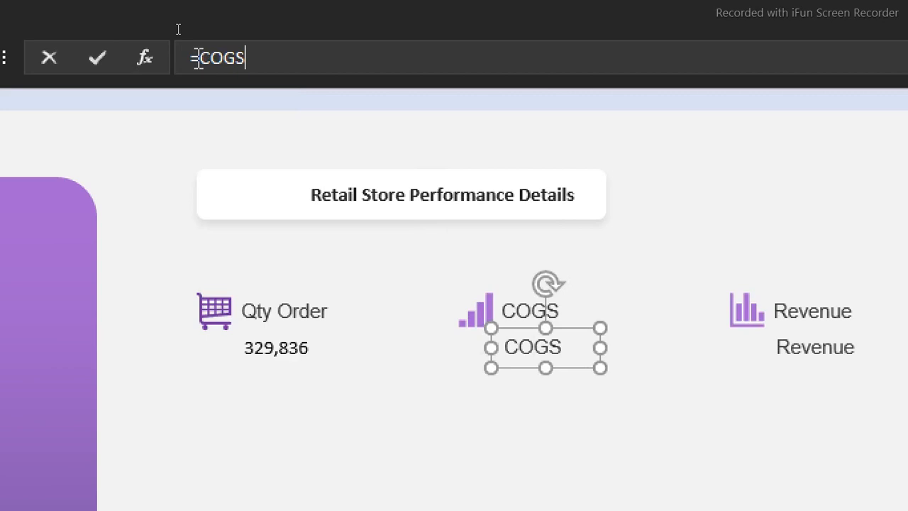
pyautogui.press('Return')
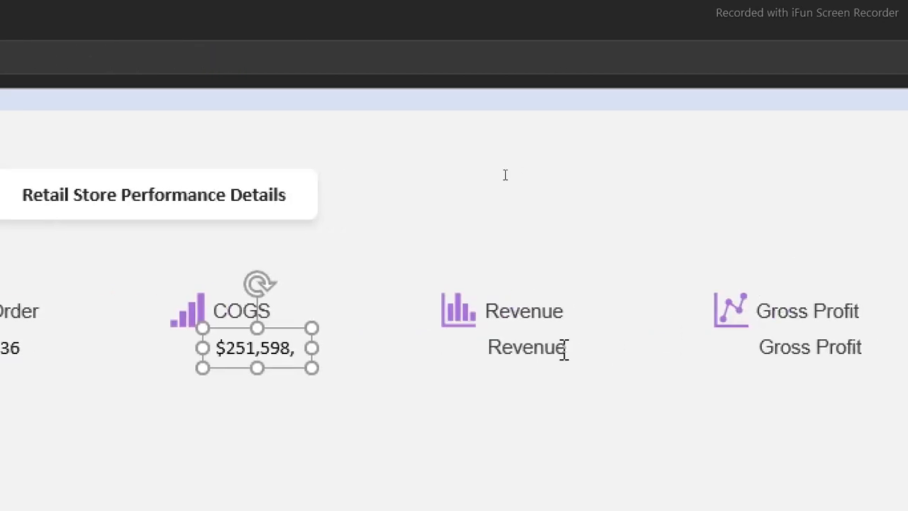
# Step: Link the copied Revenue text box to its named range with the formula =Sales
pyautogui.click(551, 354)
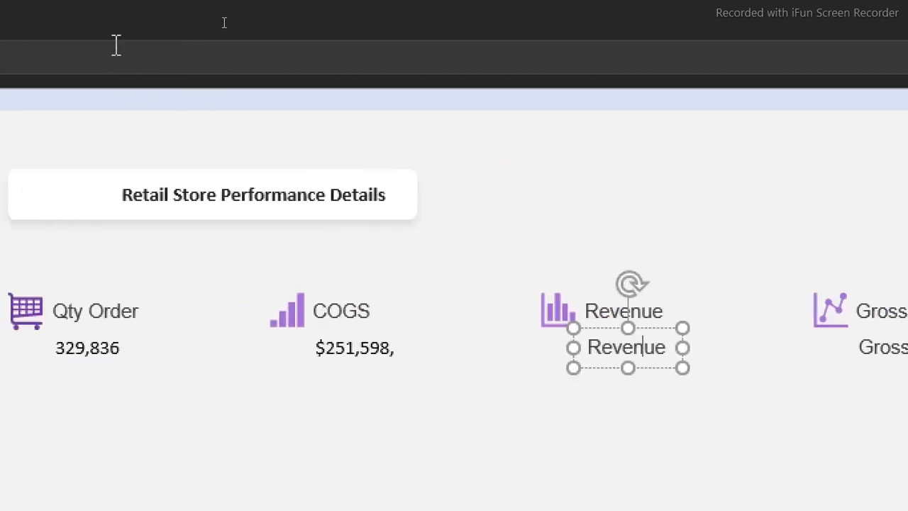
pyautogui.click(97, 55)
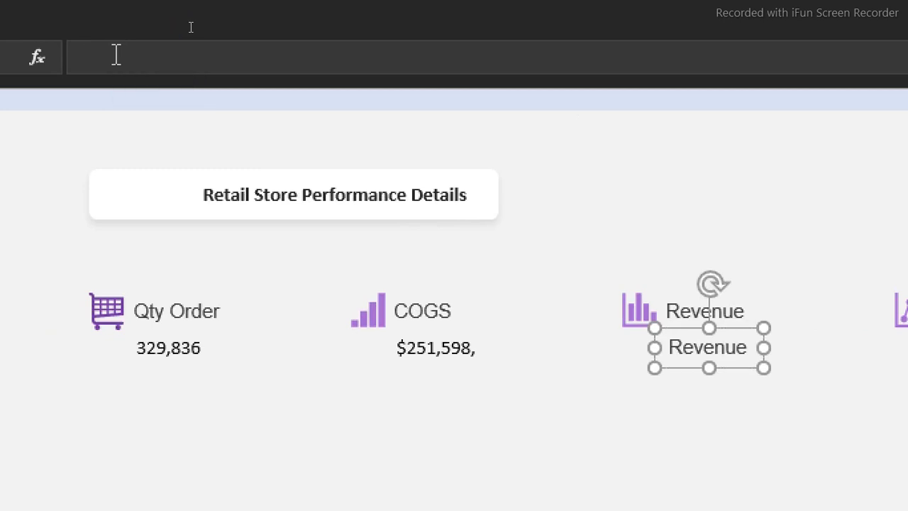
pyautogui.write('=to')
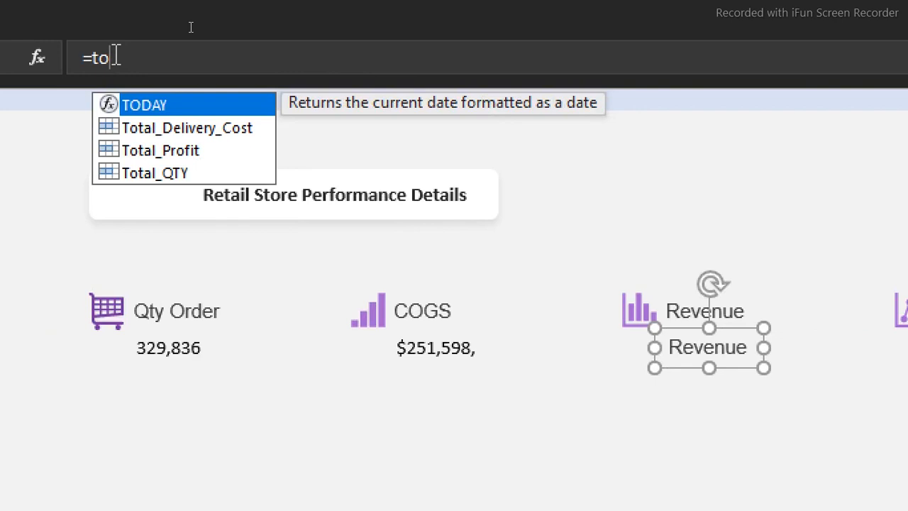
pyautogui.press('BackSpace')
pyautogui.press('BackSpace')
pyautogui.press('BackSpace')
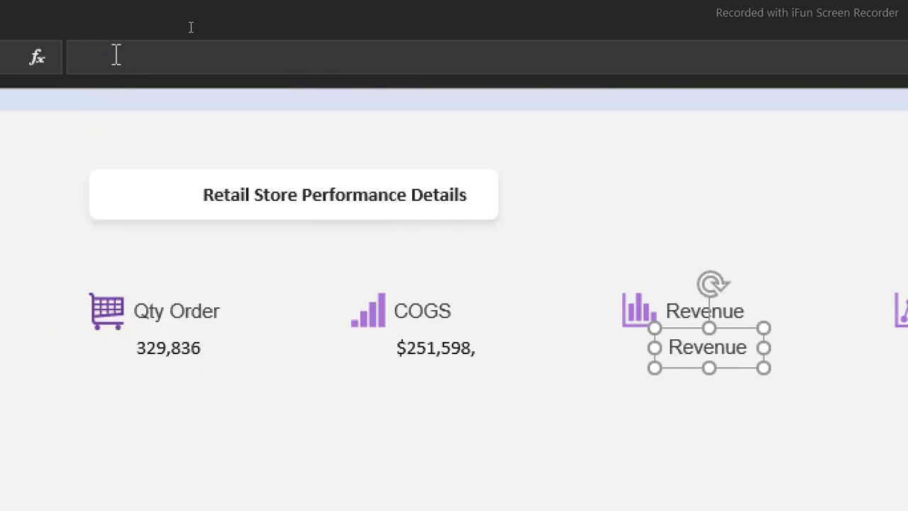
pyautogui.write('=')
pyautogui.press('BackSpace')
pyautogui.write('s')
pyautogui.press('BackSpace')
pyautogui.write('=sal')
pyautogui.press('Tab')
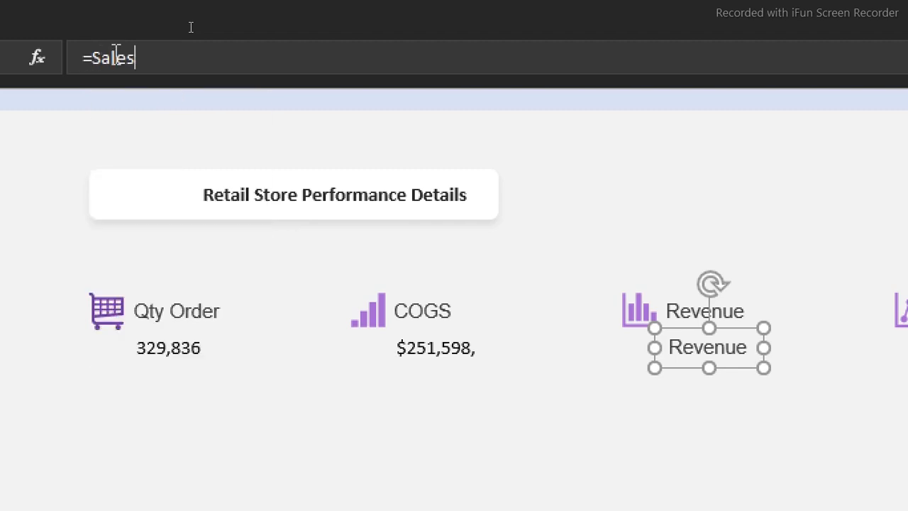
pyautogui.press('Return')
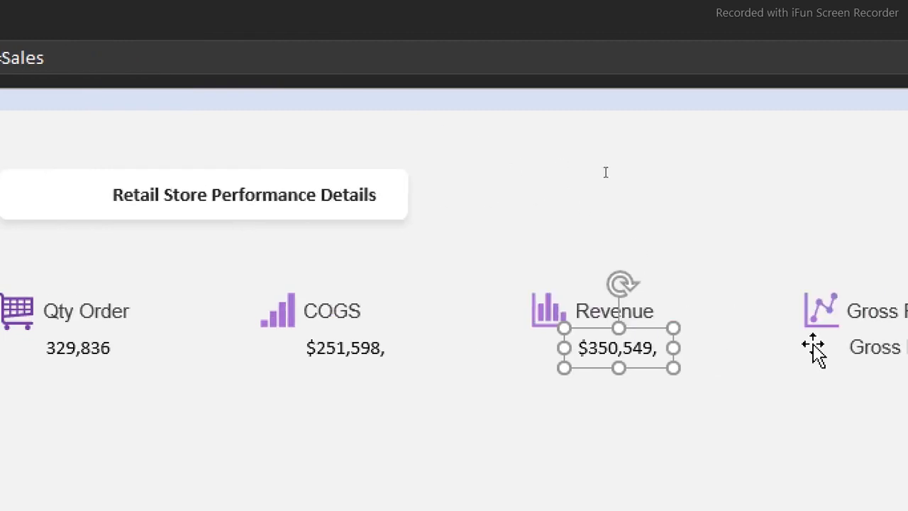
# Step: Link the copied Gross Profit text box to its named range with the formula =Total_Profit
pyautogui.click(795, 352)
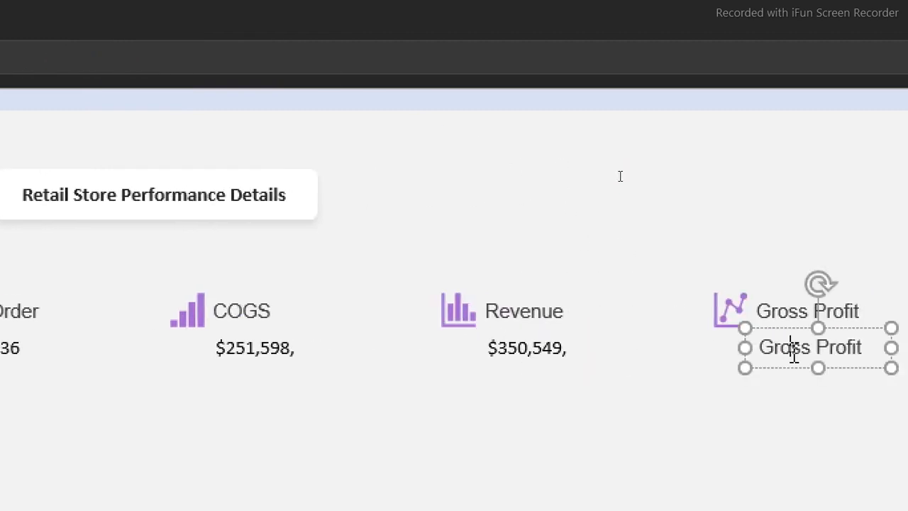
pyautogui.click(211, 45)
pyautogui.write('=to')
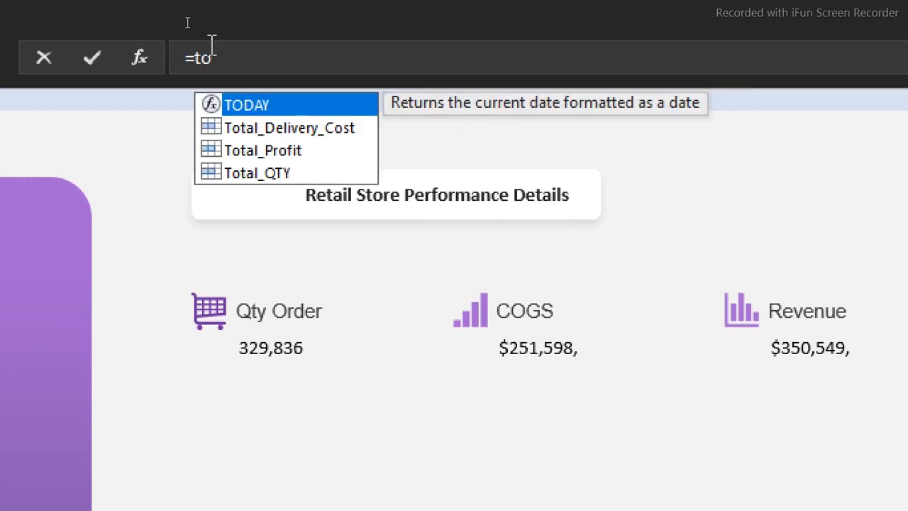
pyautogui.press('Down')
pyautogui.press('Down')
pyautogui.press('Tab')
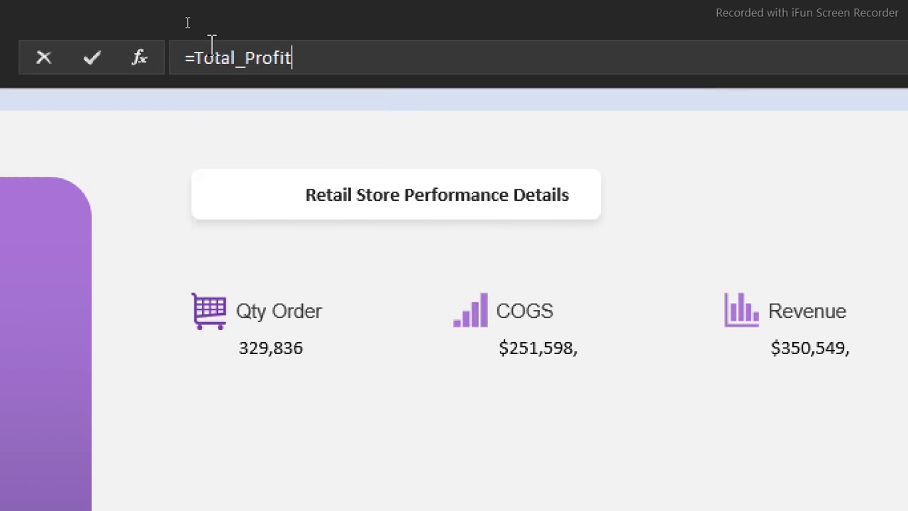
pyautogui.press('Return')
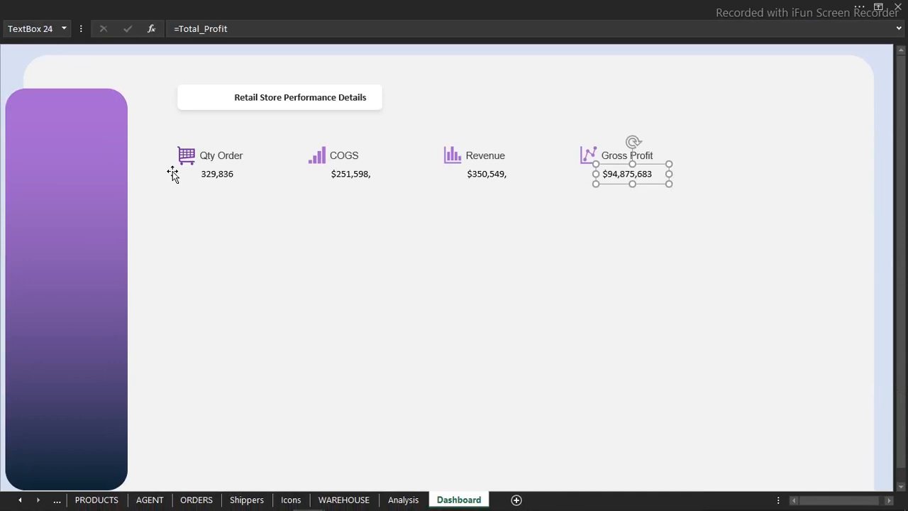
# Step: Widen the four KPI value text boxes leftward so each number is fully shown and starts beneath its icon
pyautogui.click(221, 178)
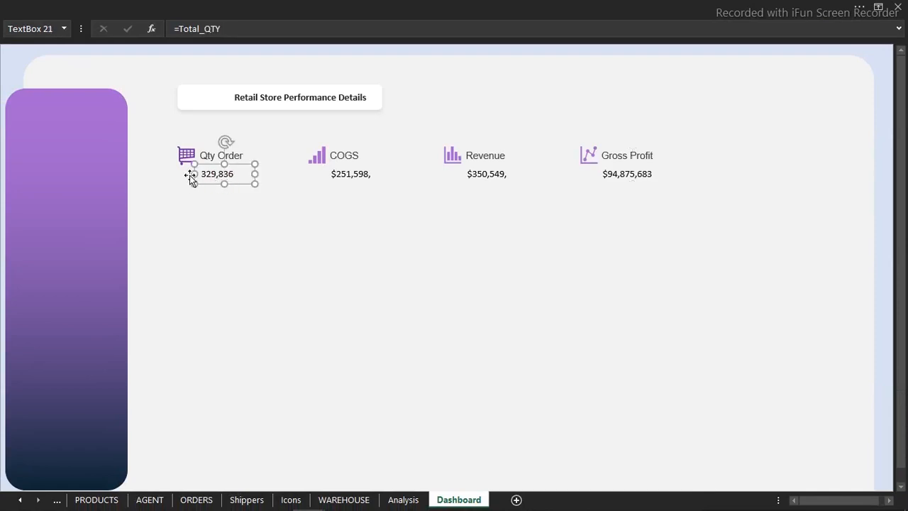
pyautogui.moveTo(191, 172); pyautogui.dragTo(179, 176)
pyautogui.click(323, 174)
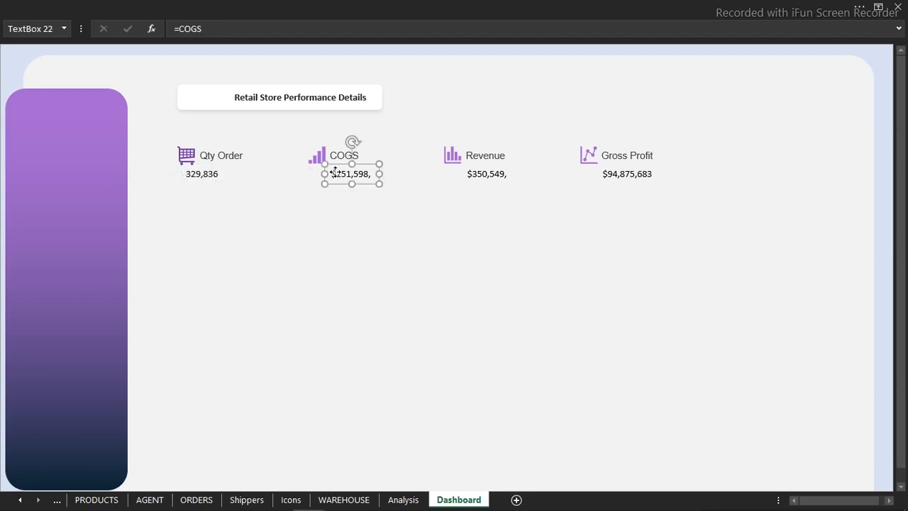
pyautogui.moveTo(323, 173); pyautogui.dragTo(302, 174)
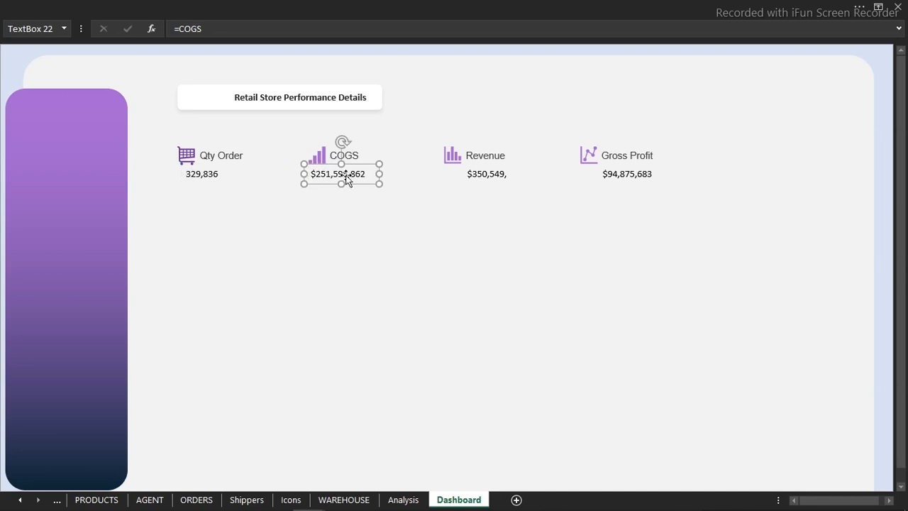
pyautogui.click(468, 174)
pyautogui.moveTo(459, 175); pyautogui.dragTo(438, 182)
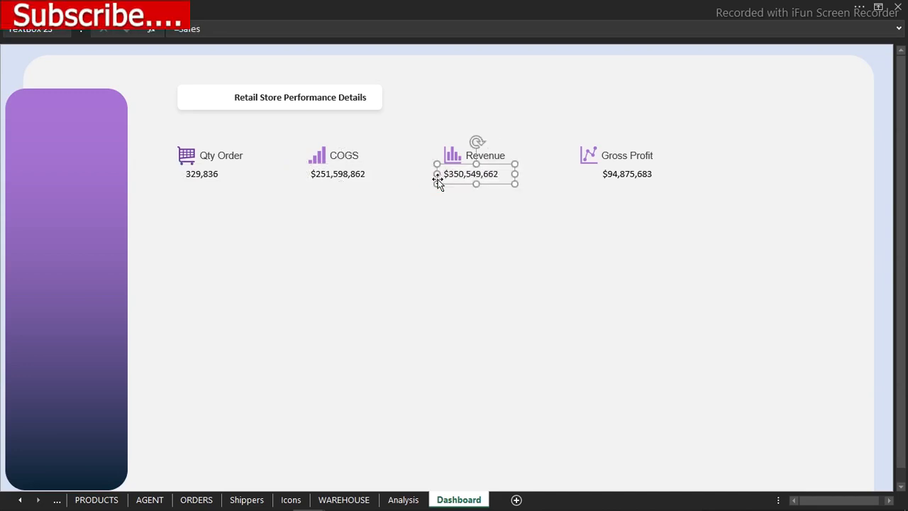
pyautogui.click(602, 177)
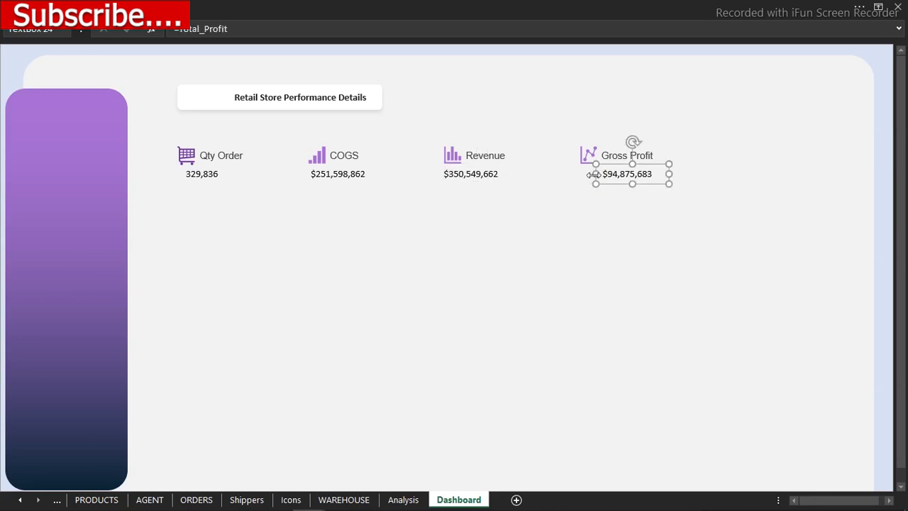
pyautogui.moveTo(592, 174); pyautogui.dragTo(573, 177)
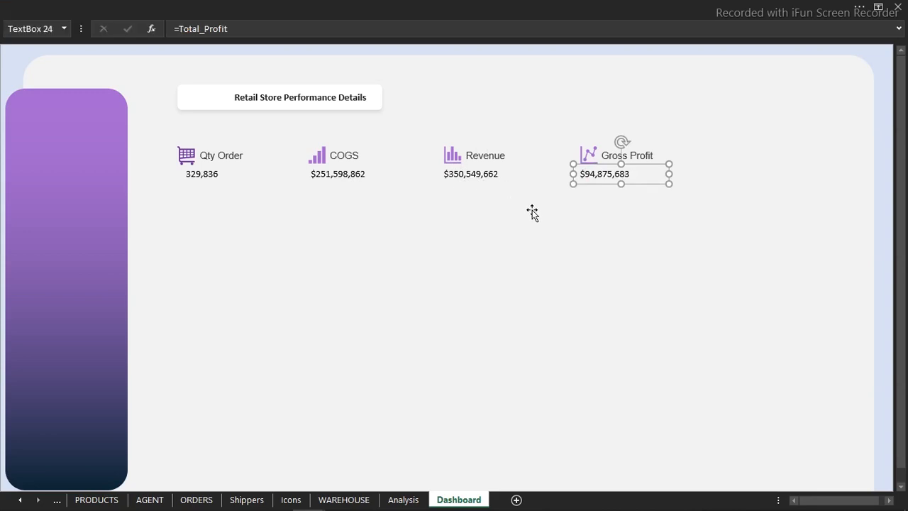
# Step: Format the four KPI values together with font size 12, bold and the dark purple recent color
pyautogui.keyDown('shift'); pyautogui.click(493, 177); pyautogui.keyUp('shift')
pyautogui.keyDown('shift'); pyautogui.click(358, 176); pyautogui.keyUp('shift')
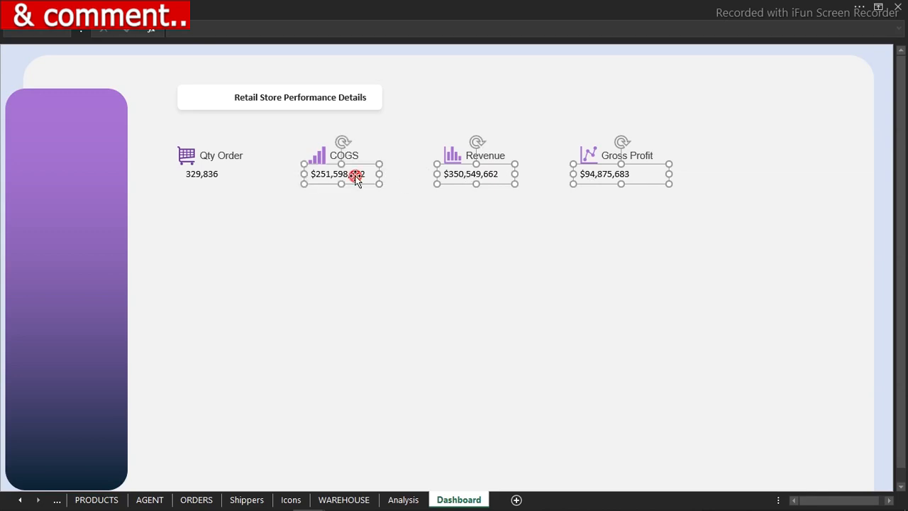
pyautogui.keyDown('shift'); pyautogui.click(218, 177); pyautogui.keyUp('shift')
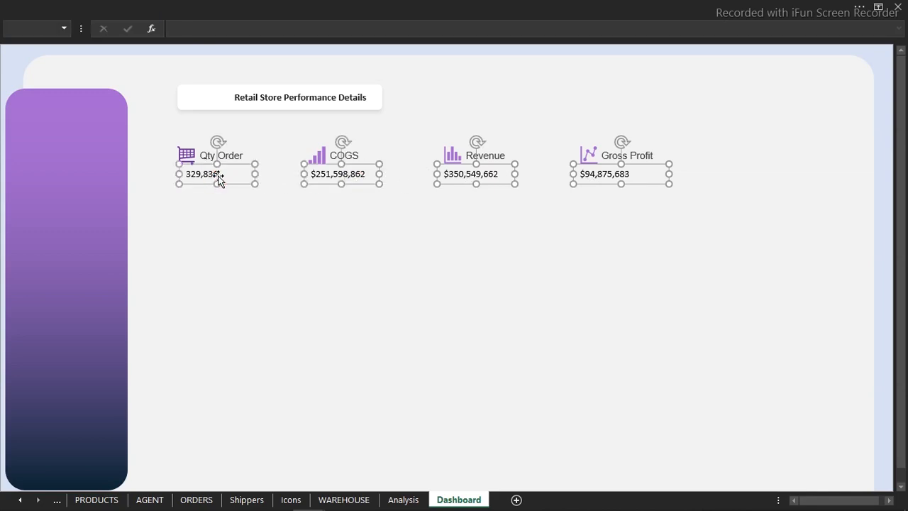
pyautogui.click(255, 3)
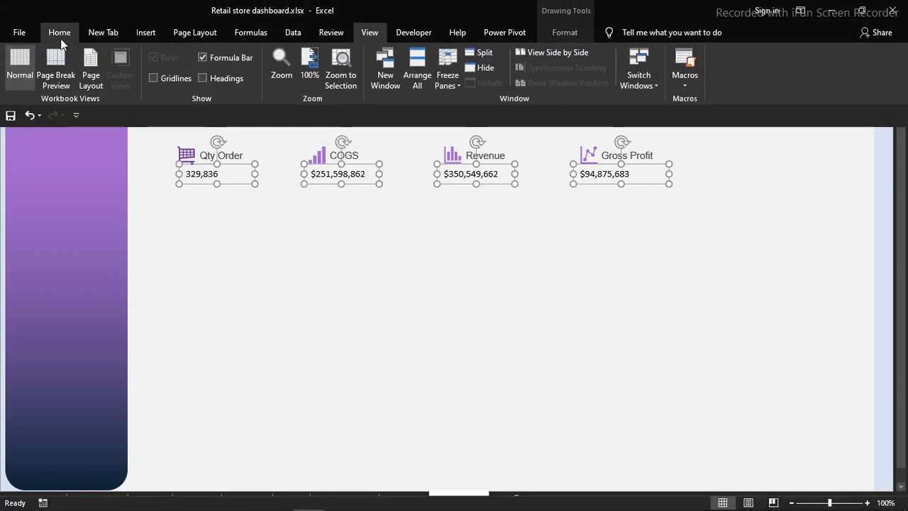
pyautogui.click(60, 38)
pyautogui.click(161, 59)
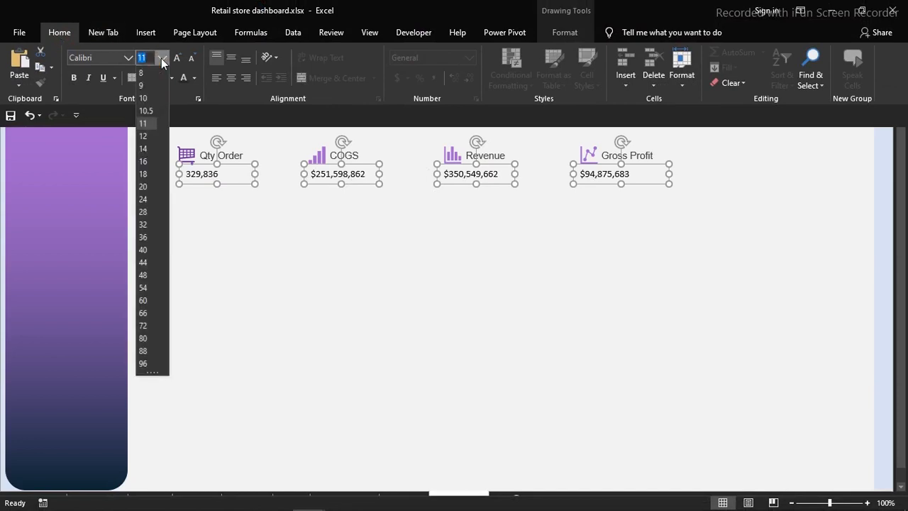
pyautogui.click(142, 136)
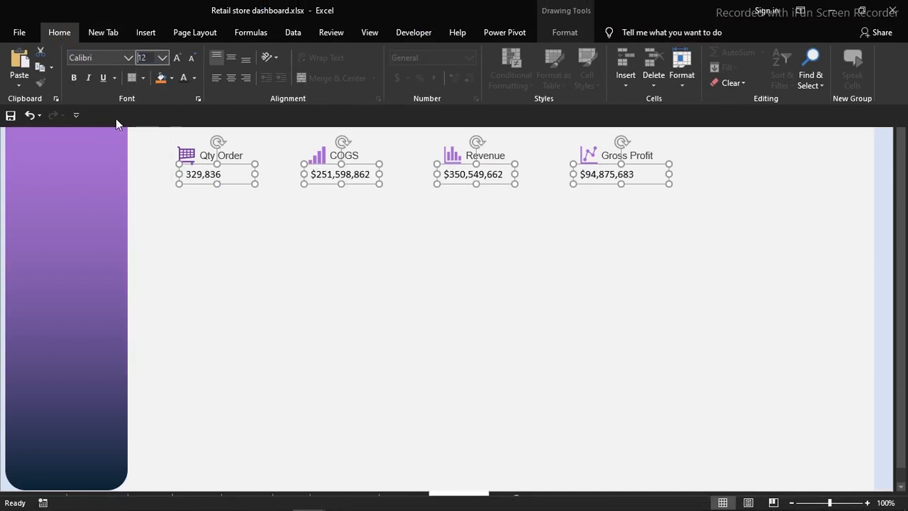
pyautogui.click(71, 78)
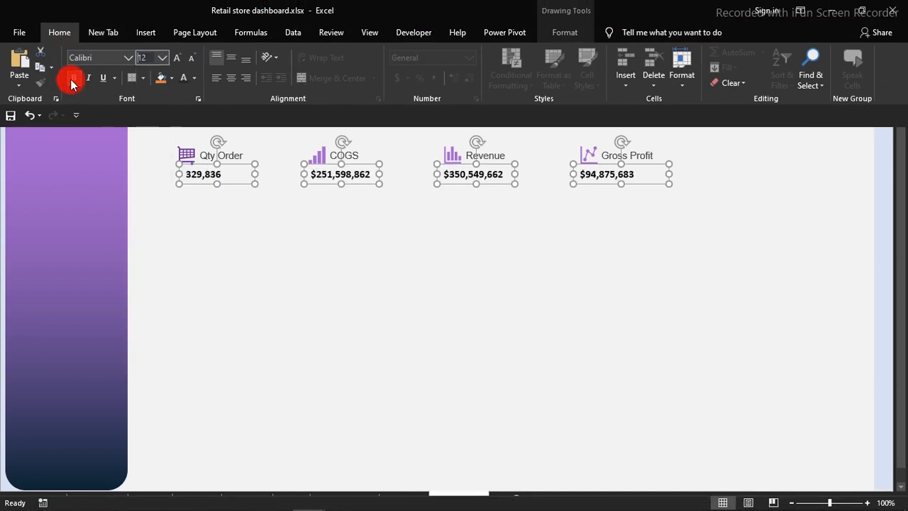
pyautogui.click(195, 78)
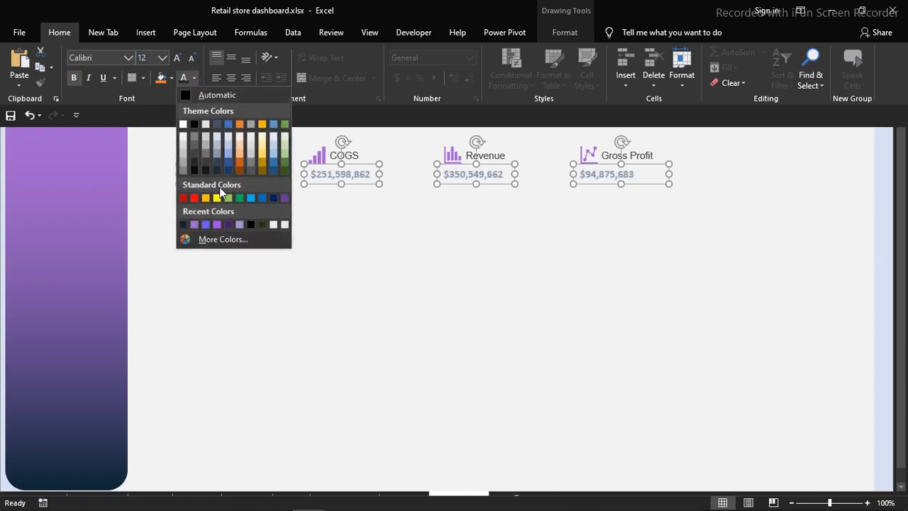
pyautogui.click(228, 224)
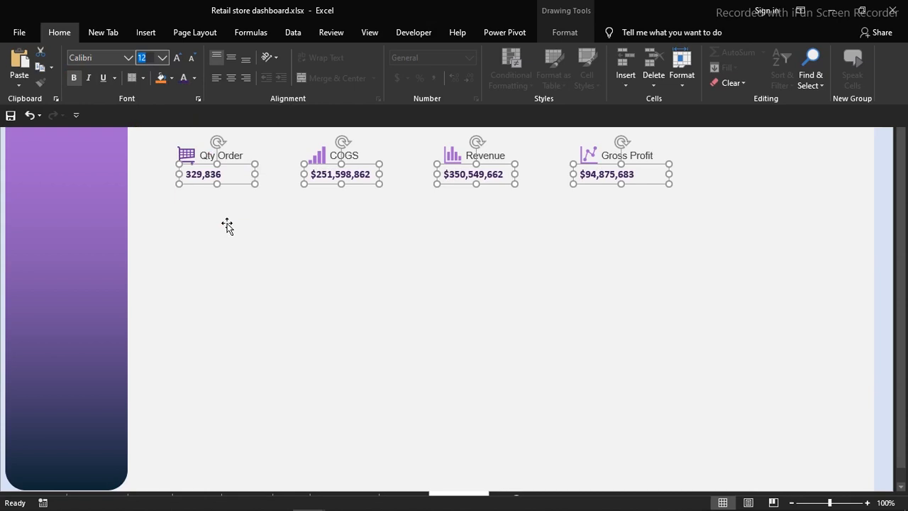
# Step: Try the Arial Black font on the four KPI value text boxes
pyautogui.click(128, 57)
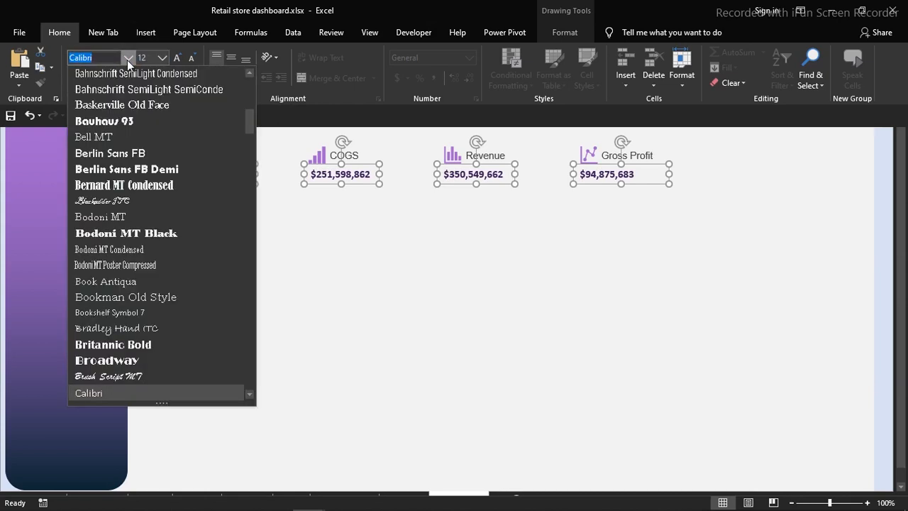
pyautogui.moveTo(250, 121); pyautogui.dragTo(249, 85)
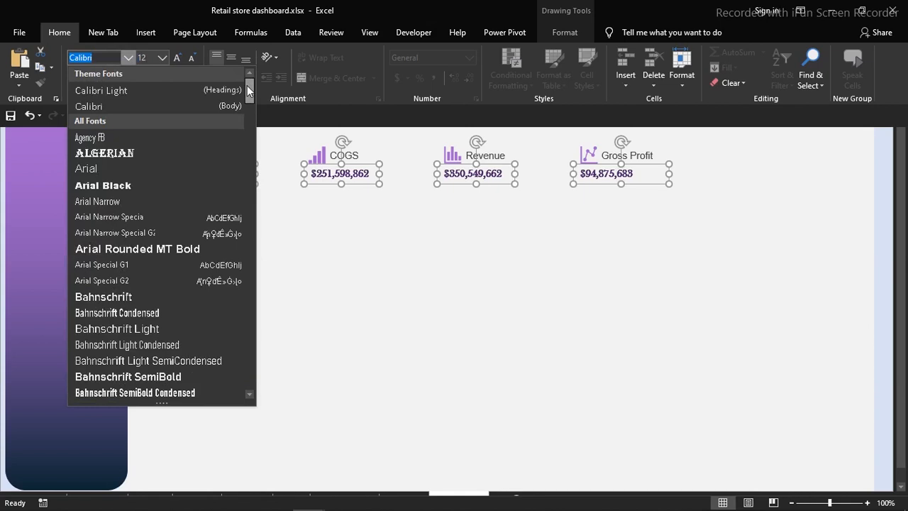
pyautogui.click(124, 185)
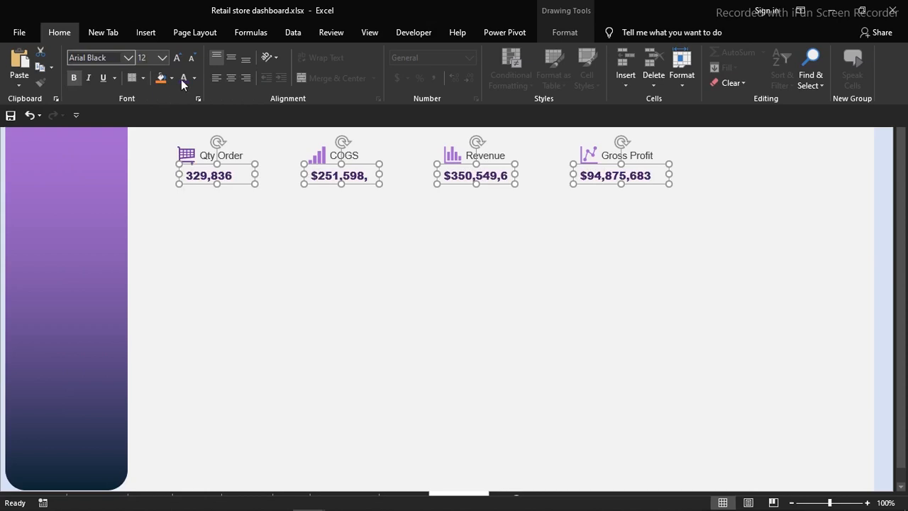
# Step: Set the font of the four KPI value text boxes to Arial and deselect them
pyautogui.click(128, 58)
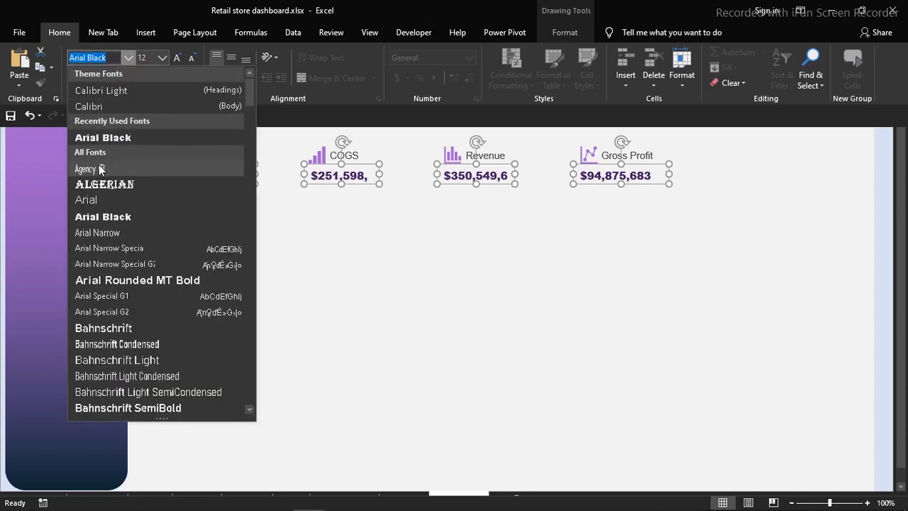
pyautogui.click(97, 199)
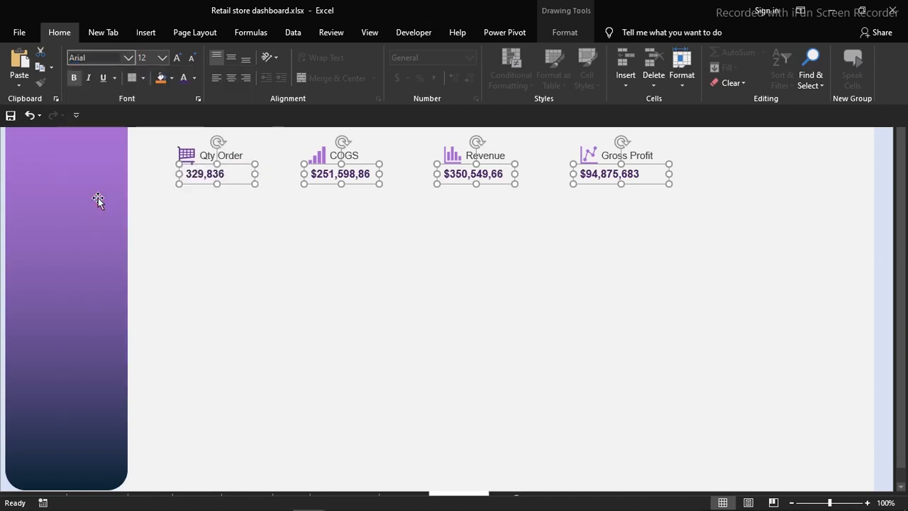
pyautogui.click(239, 243)
pyautogui.click(239, 242)
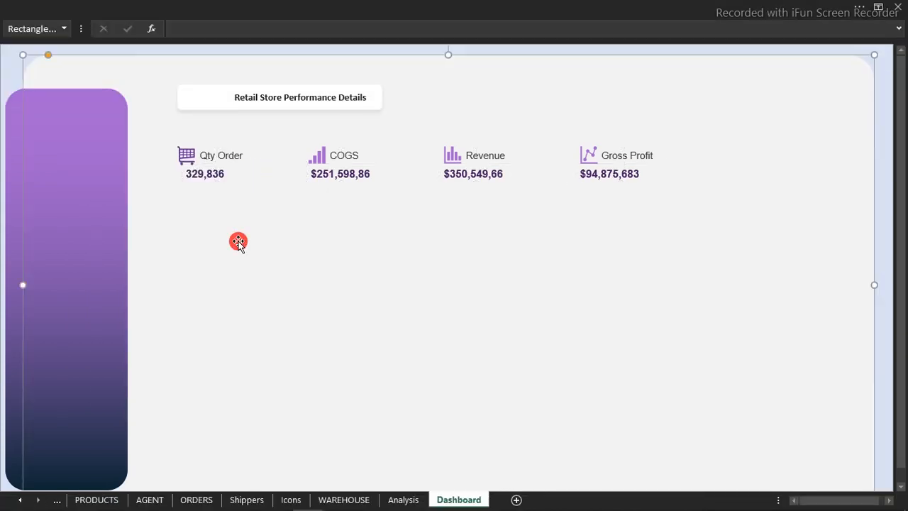
# Step: Increase the font size of the Qty Order value to 16 and deselect its text box
pyautogui.click(210, 180)
pyautogui.click(218, 5)
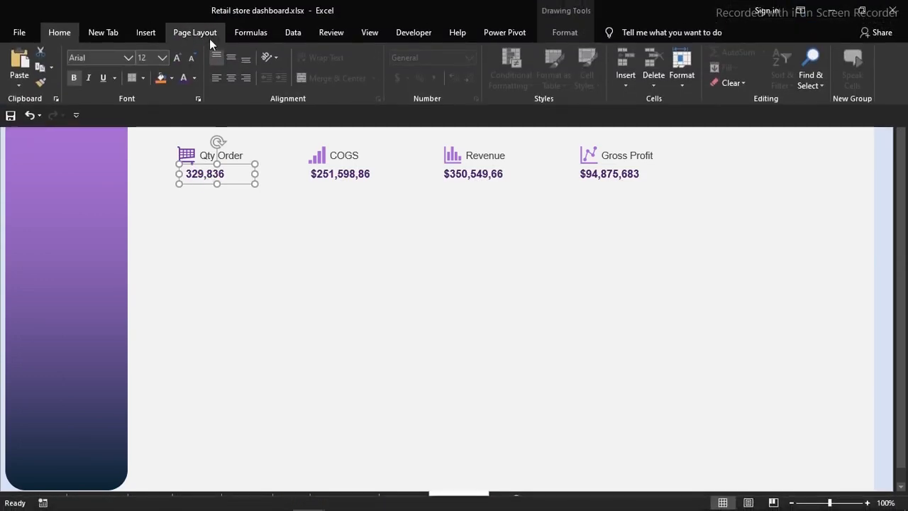
pyautogui.click(176, 63)
pyautogui.click(176, 63)
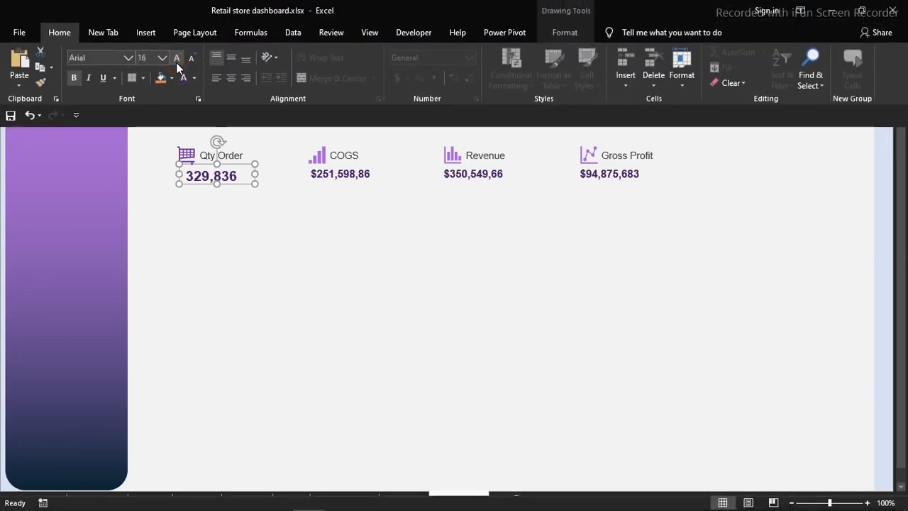
pyautogui.click(226, 278)
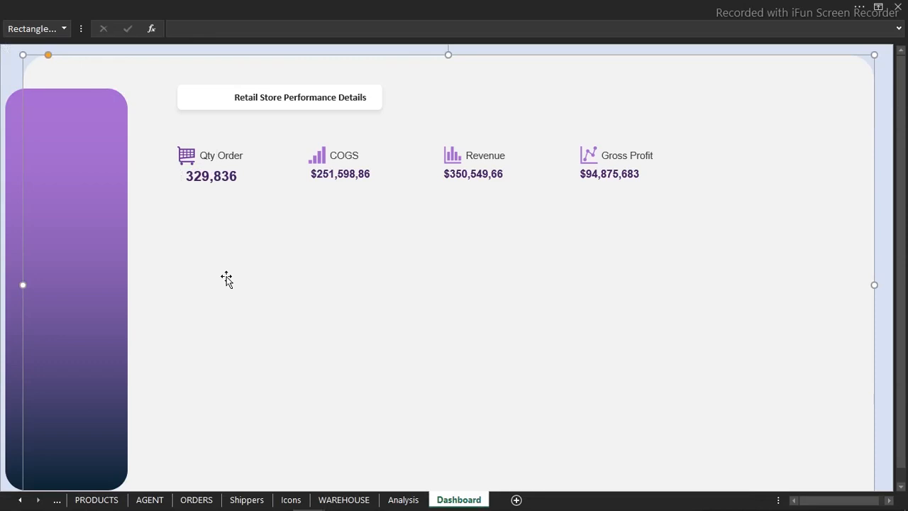
pyautogui.click(2, 67)
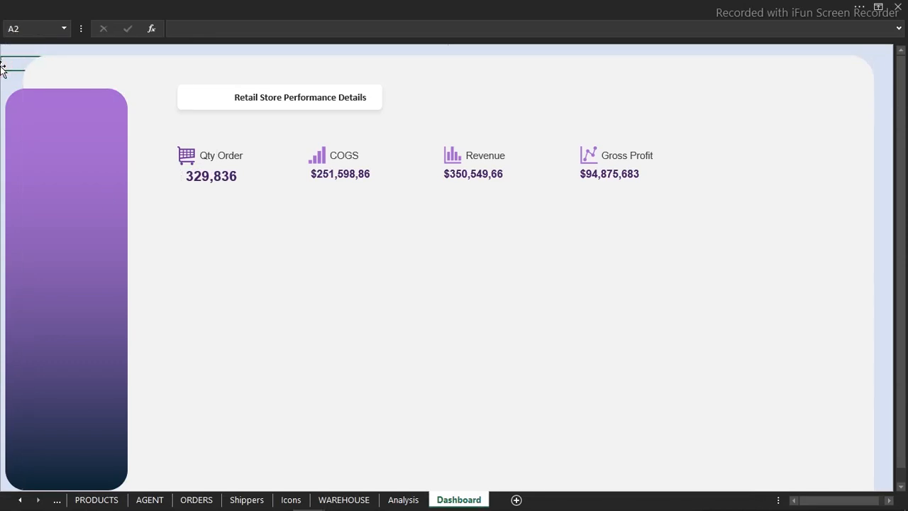